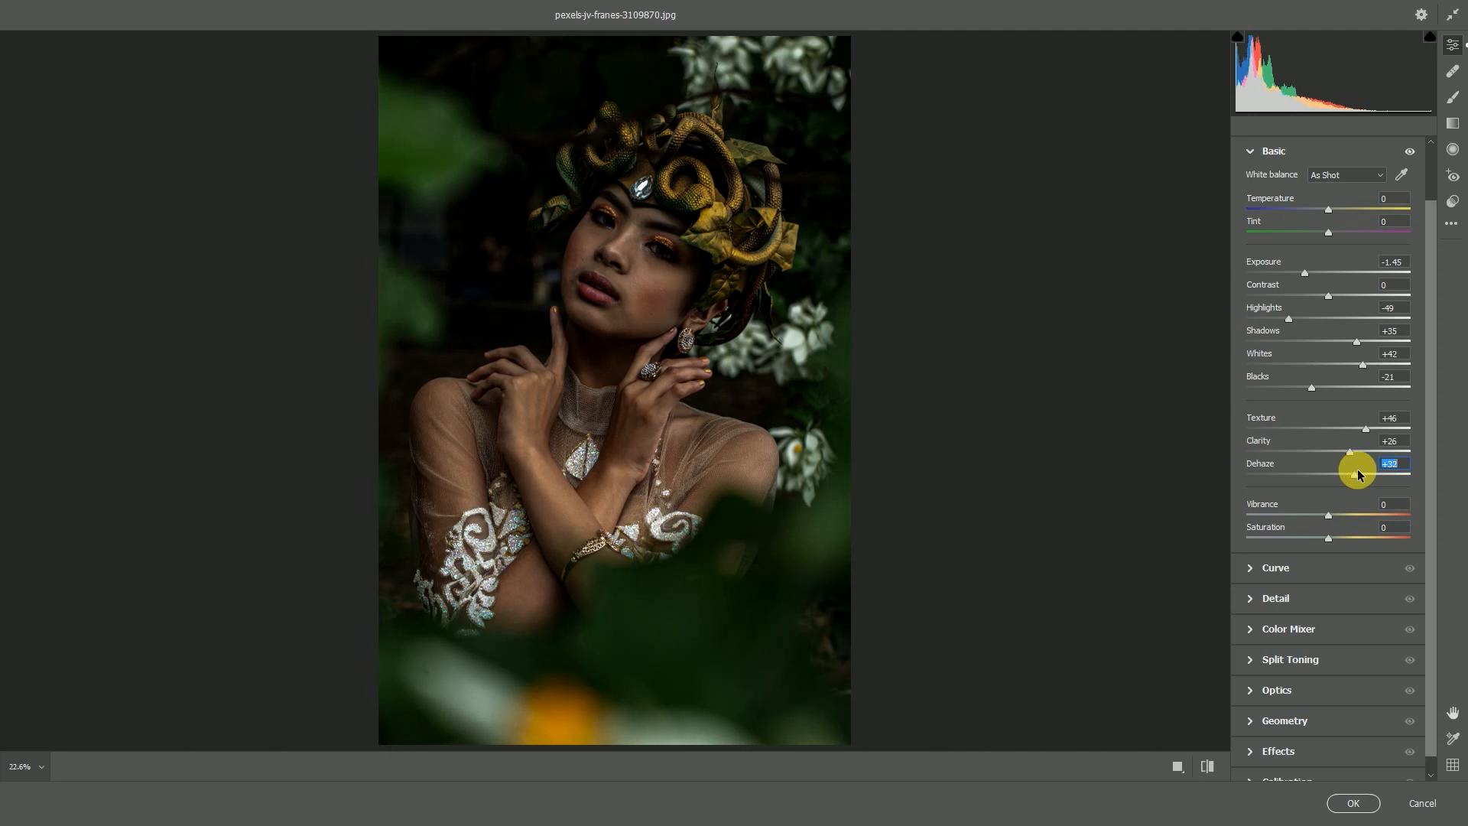
Set the vibrance to +24 and the exposure to -2.05.
{"action": "mouse_move", "coordinate": [1323, 515]}
{"action": "left_mouse_down"}
{"action": "mouse_move", "coordinate": [1362, 514]}
{"action": "mouse_move", "coordinate": [1348, 515]}
{"action": "left_mouse_up"}
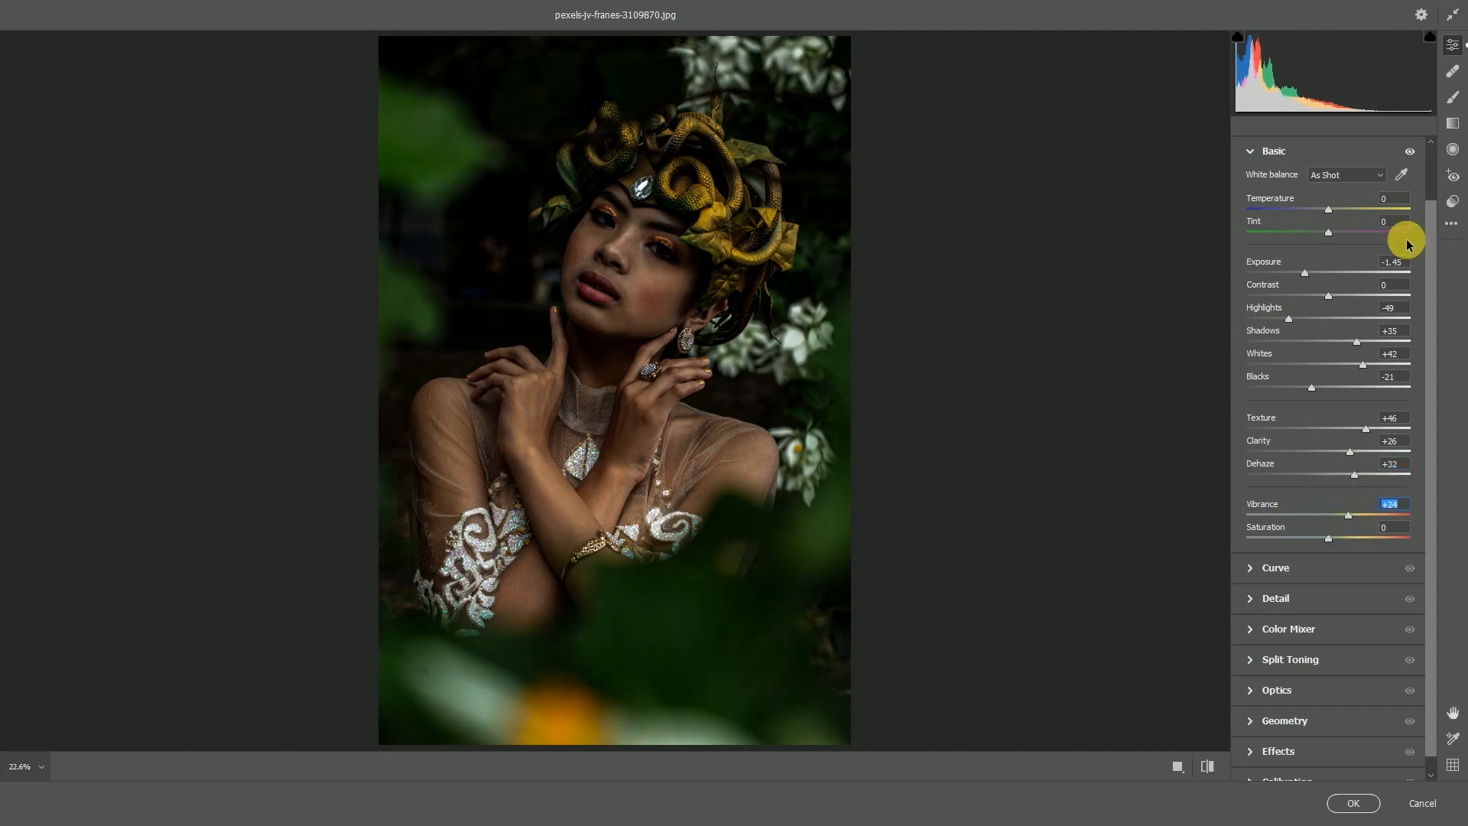
{"action": "left_click_drag", "start_coordinate": [1309, 274], "coordinate": [1300, 277]}
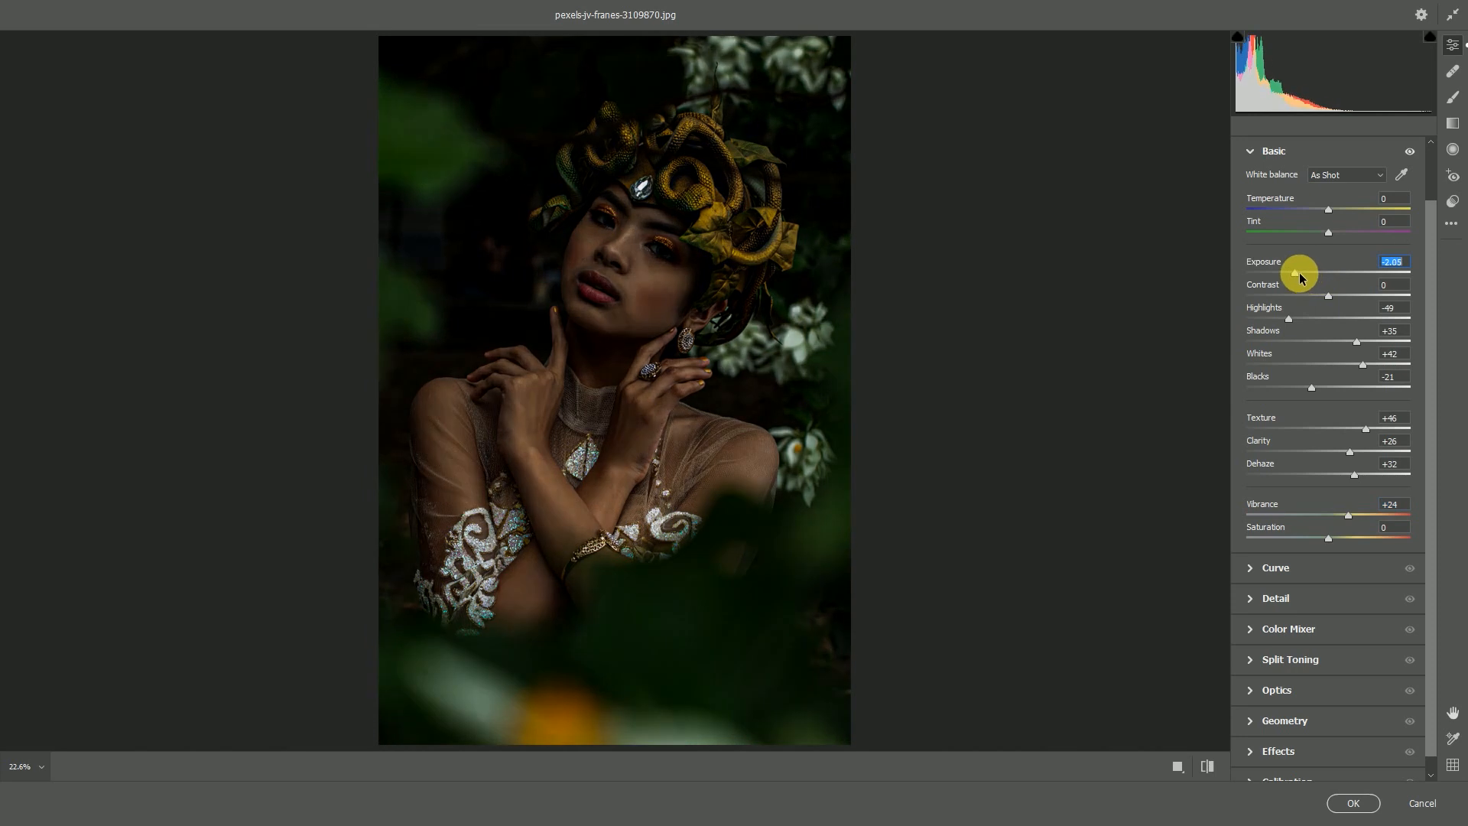
Set the blue curve's shadow point to 0, 0 and add a green curve point at input 160, output 164.
{"action": "scroll", "coordinate": [1275, 558], "scroll_direction": "down", "scroll_amount": 1}
{"action": "left_click", "coordinate": [1250, 553]}
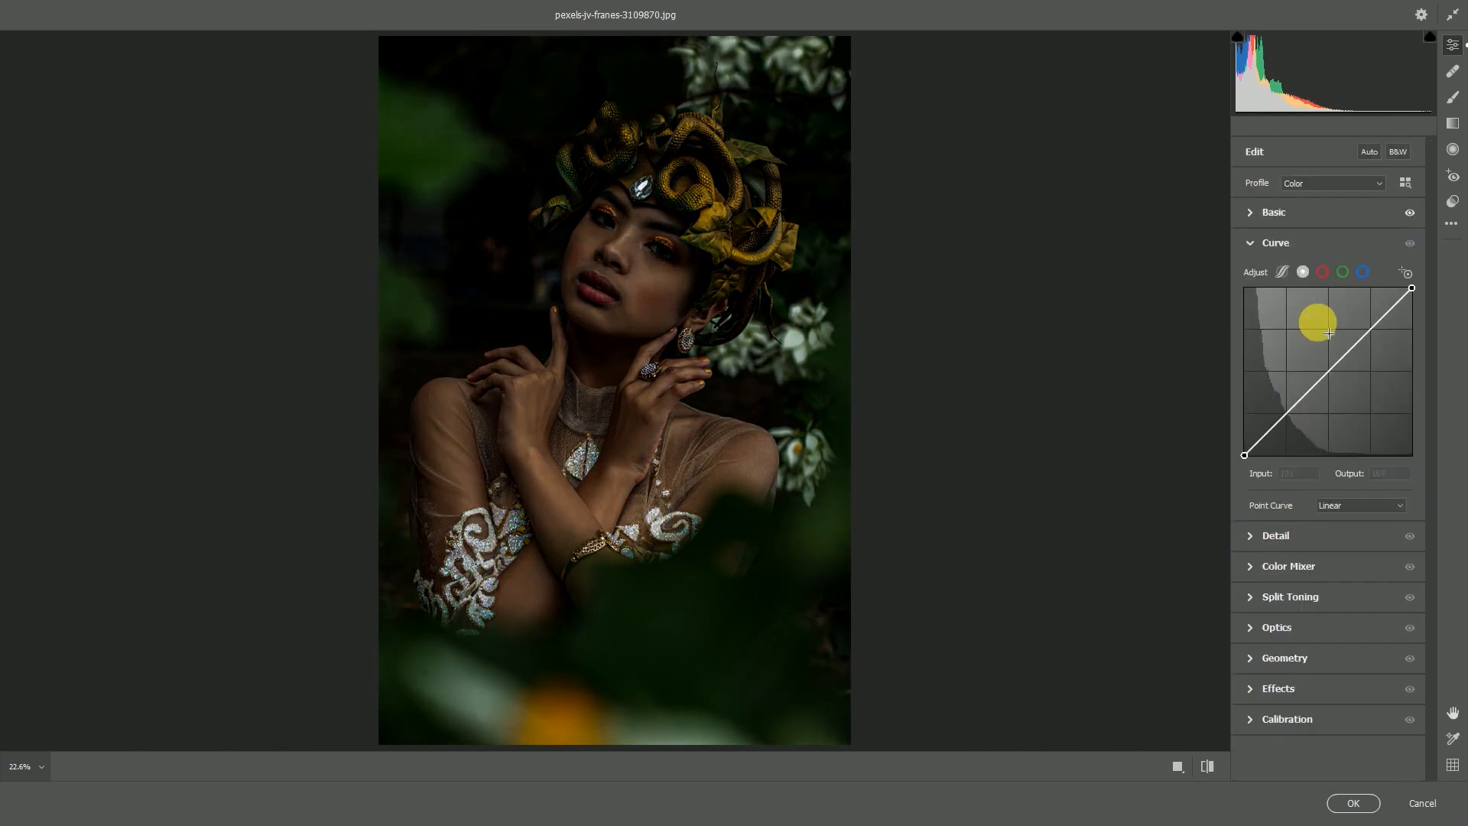
{"action": "left_click", "coordinate": [1363, 271]}
{"action": "mouse_move", "coordinate": [1247, 455]}
{"action": "left_mouse_down"}
{"action": "mouse_move", "coordinate": [1245, 436]}
{"action": "mouse_move", "coordinate": [1244, 456]}
{"action": "left_mouse_up"}
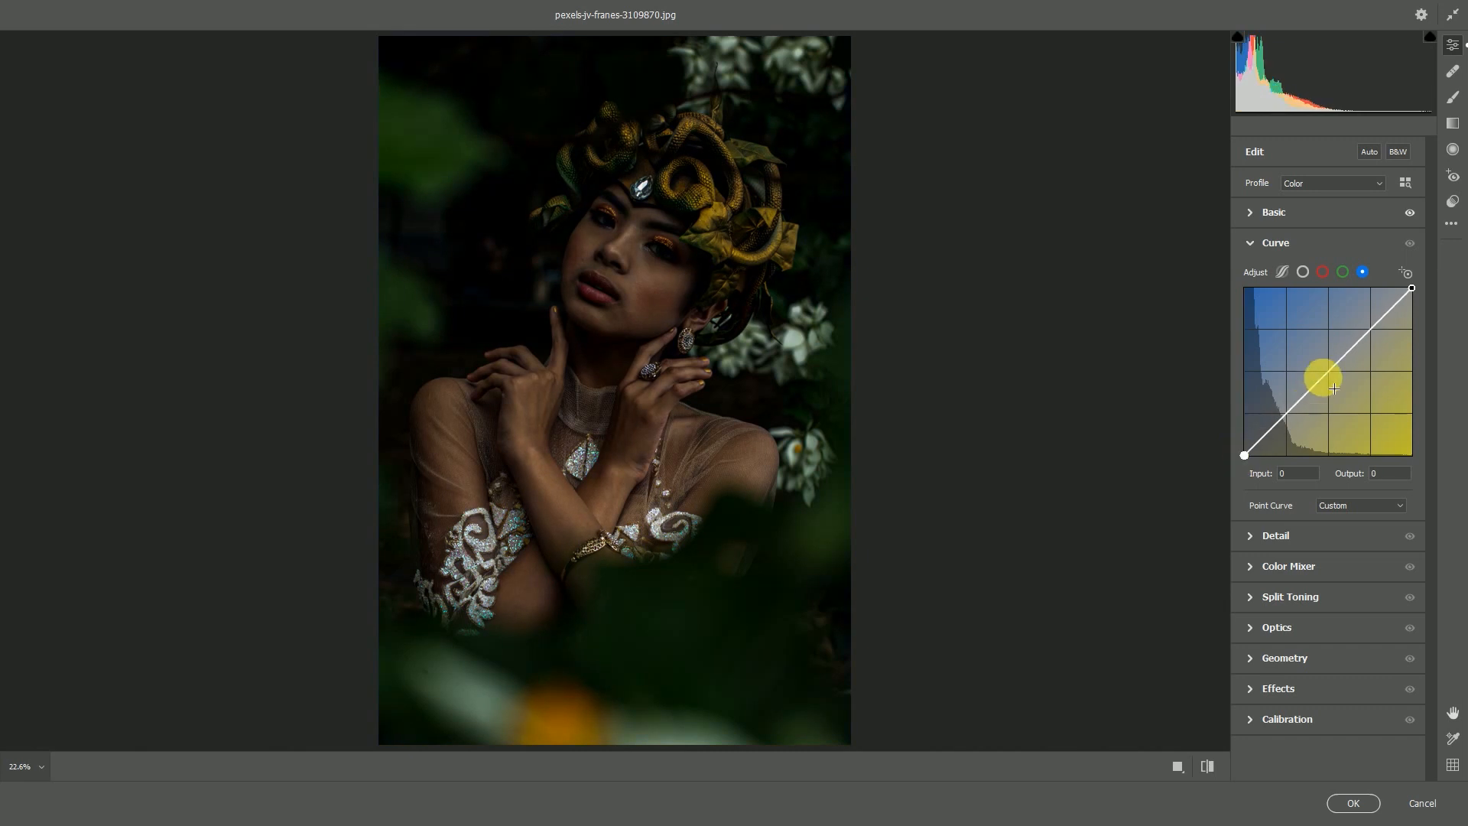
{"action": "left_click", "coordinate": [1343, 272]}
{"action": "left_click", "coordinate": [1346, 366]}
{"action": "left_click_drag", "start_coordinate": [1347, 355], "coordinate": [1349, 348]}
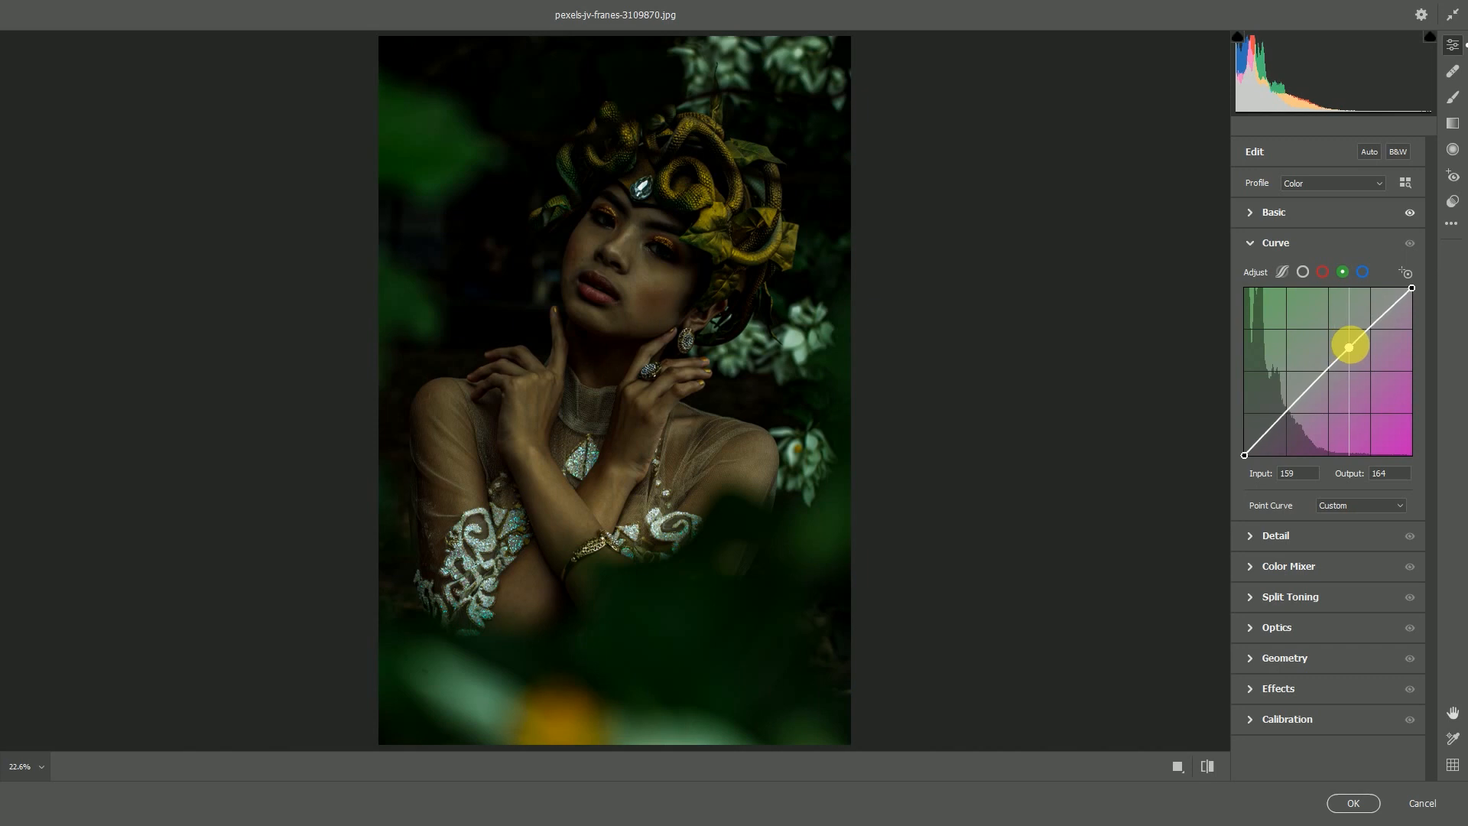
Start a brush adjustment on the woman's chest with a size 75 brush and set its exposure to +2.10.
{"action": "left_click", "coordinate": [1452, 98]}
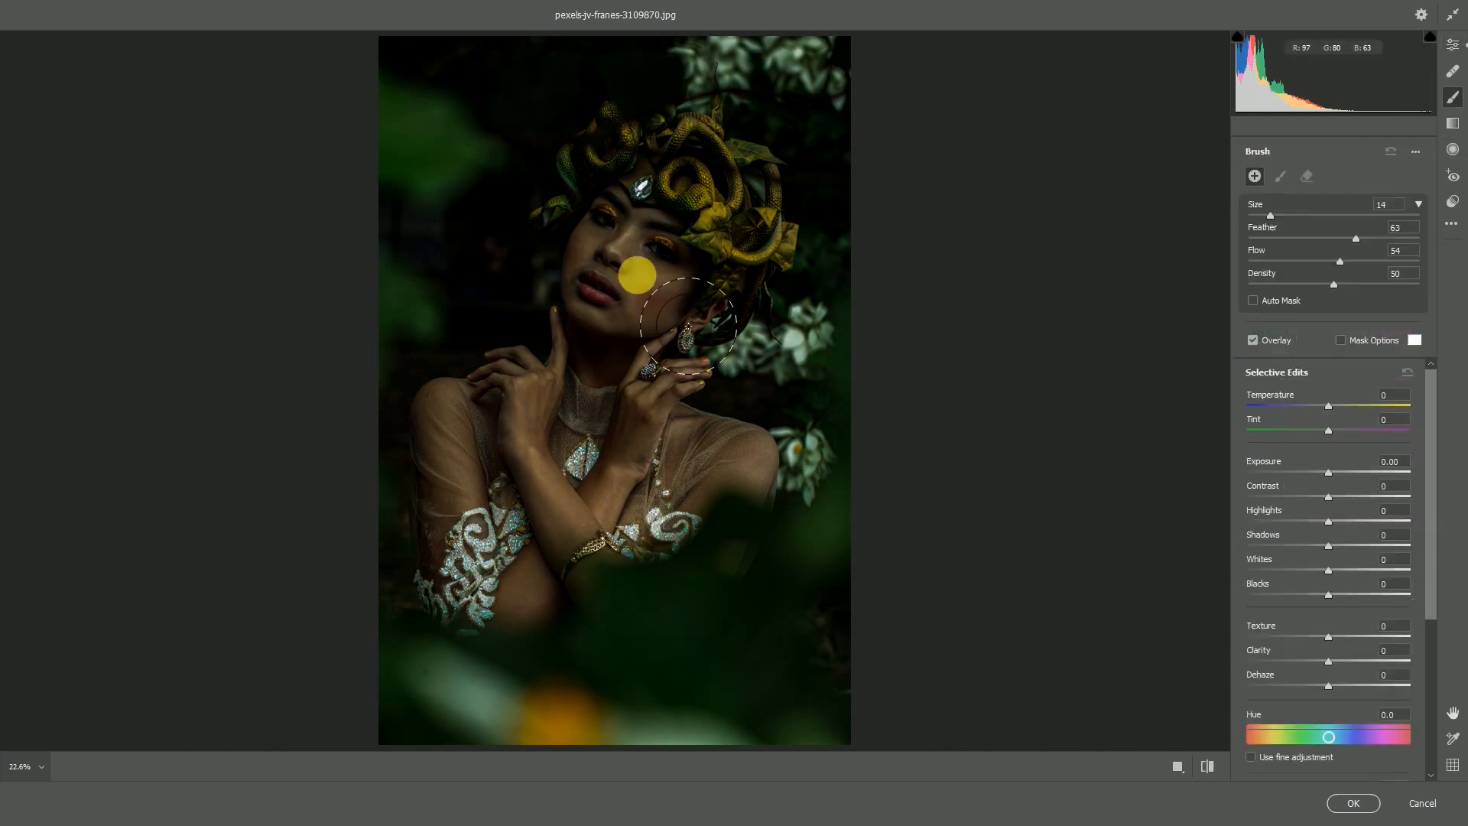
{"action": "key", "text": "bracketright"}
{"action": "key", "text": "bracketright"}
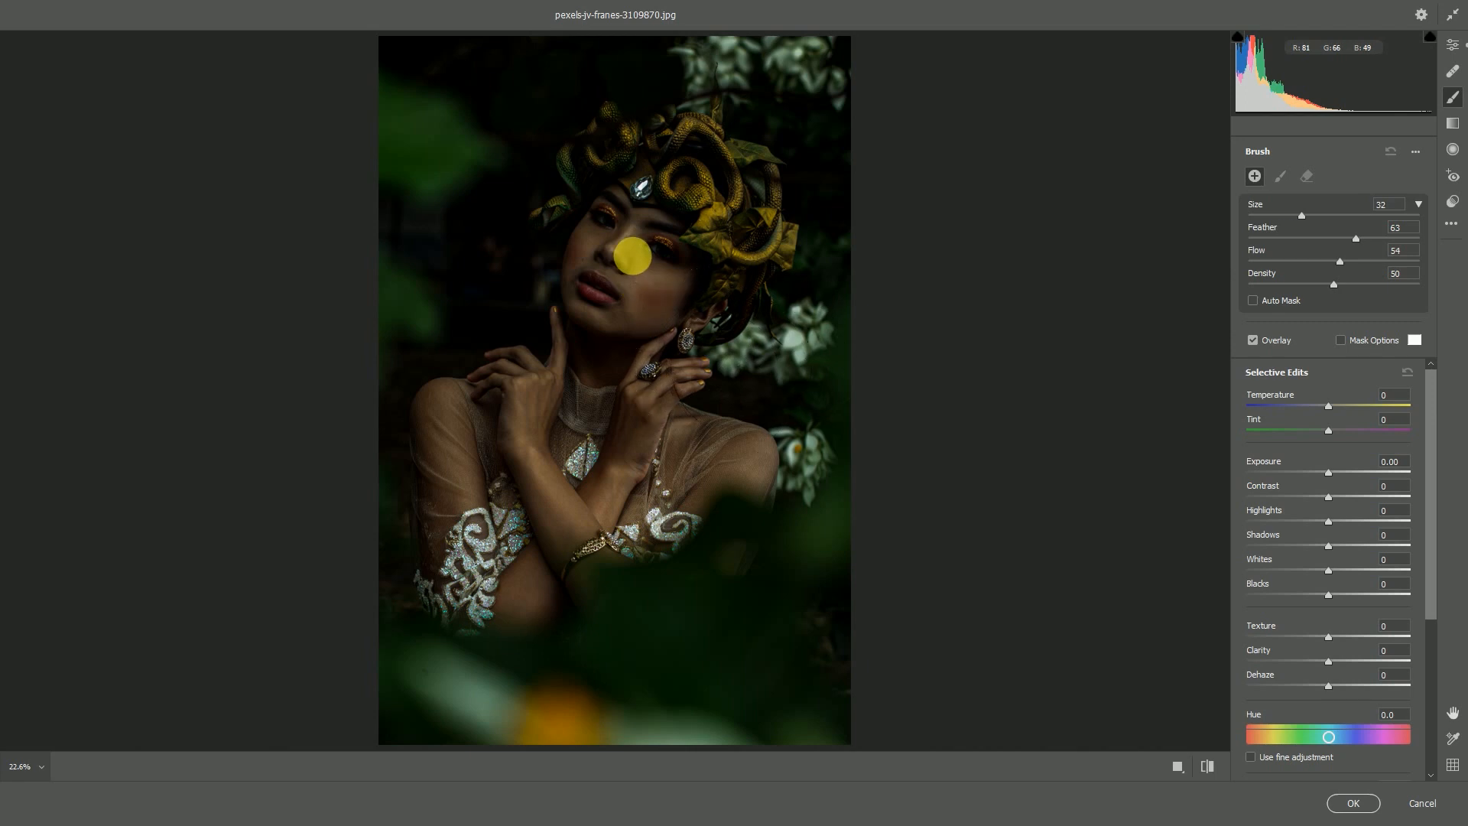
{"action": "key", "text": "bracketright"}
{"action": "key", "text": "bracketright"}
{"action": "key", "text": "bracketright"}
{"action": "key", "text": "bracketright"}
{"action": "key", "text": "bracketright"}
{"action": "key", "text": "bracketright"}
{"action": "key", "text": "bracketright"}
{"action": "key", "text": "bracketright"}
{"action": "key", "text": "bracketright"}
{"action": "key", "text": "bracketright"}
{"action": "left_click", "coordinate": [595, 432]}
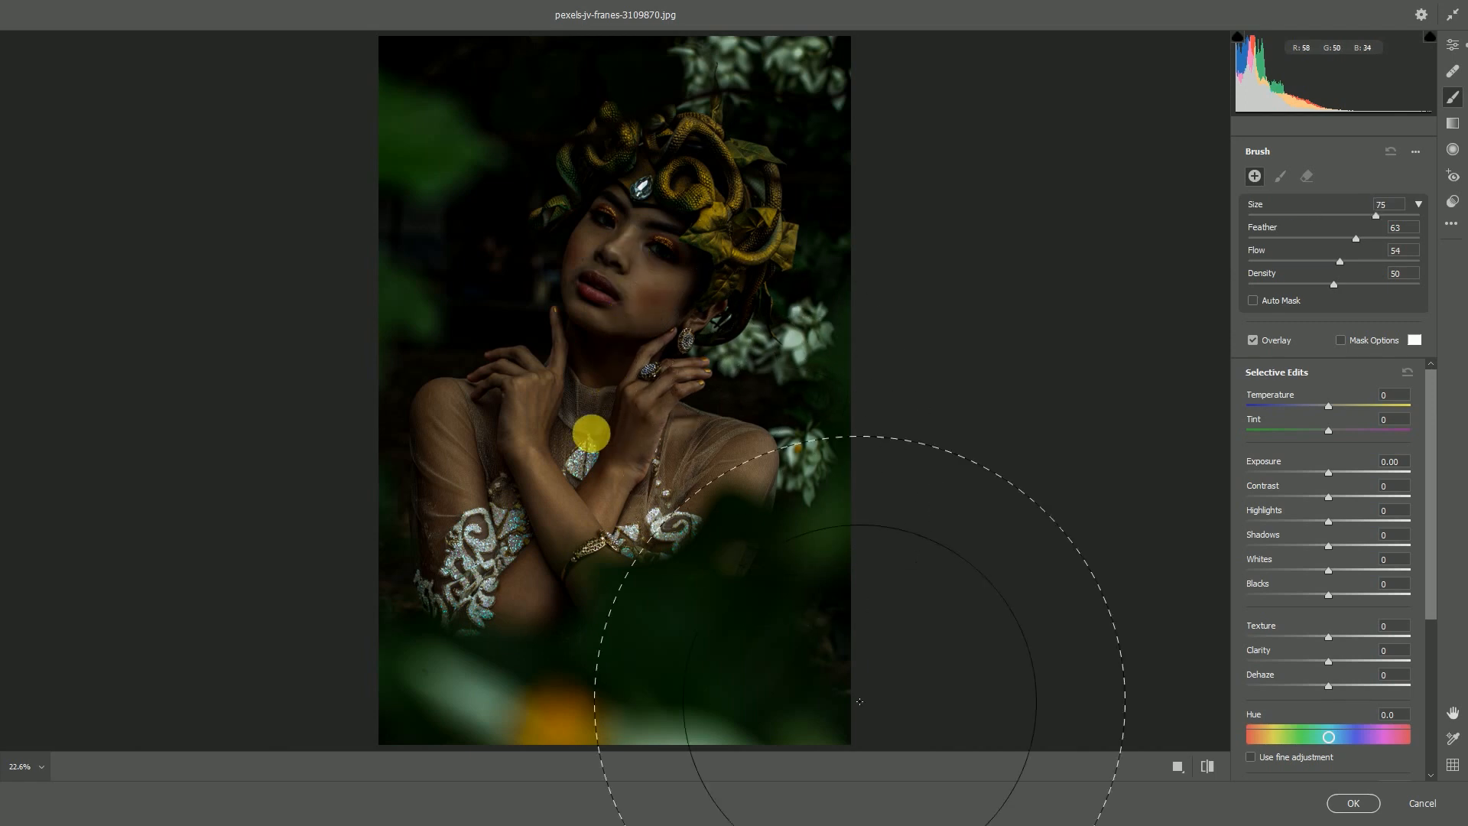
{"action": "left_click_drag", "start_coordinate": [1330, 472], "coordinate": [1374, 471]}
Paint the brightening mask over the woman's face, neck, shoulders and arms, gradually reducing the brush to size 7.
{"action": "key", "text": "bracketleft"}
{"action": "key", "text": "bracketleft"}
{"action": "key", "text": "bracketleft"}
{"action": "key", "text": "bracketleft"}
{"action": "key", "text": "bracketleft"}
{"action": "key", "text": "bracketleft"}
{"action": "key", "text": "bracketleft"}
{"action": "key", "text": "bracketleft"}
{"action": "key", "text": "bracketleft"}
{"action": "key", "text": "bracketleft"}
{"action": "mouse_move", "coordinate": [623, 232]}
{"action": "left_mouse_down"}
{"action": "mouse_move", "coordinate": [597, 268]}
{"action": "mouse_move", "coordinate": [559, 415]}
{"action": "mouse_move", "coordinate": [566, 503]}
{"action": "mouse_move", "coordinate": [628, 402]}
{"action": "left_mouse_up"}
{"action": "key", "text": "bracketleft"}
{"action": "key", "text": "bracketleft"}
{"action": "key", "text": "bracketleft"}
{"action": "key", "text": "bracketleft"}
{"action": "key", "text": "bracketleft"}
{"action": "key", "text": "bracketleft"}
{"action": "key", "text": "bracketleft"}
{"action": "key", "text": "bracketleft"}
{"action": "mouse_move", "coordinate": [623, 239]}
{"action": "left_mouse_down"}
{"action": "mouse_move", "coordinate": [659, 230]}
{"action": "mouse_move", "coordinate": [613, 230]}
{"action": "mouse_move", "coordinate": [606, 276]}
{"action": "mouse_move", "coordinate": [706, 322]}
{"action": "mouse_move", "coordinate": [627, 270]}
{"action": "mouse_move", "coordinate": [559, 427]}
{"action": "mouse_move", "coordinate": [620, 556]}
{"action": "mouse_move", "coordinate": [496, 607]}
{"action": "mouse_move", "coordinate": [633, 548]}
{"action": "mouse_move", "coordinate": [694, 449]}
{"action": "mouse_move", "coordinate": [676, 414]}
{"action": "mouse_move", "coordinate": [715, 394]}
{"action": "mouse_move", "coordinate": [659, 361]}
{"action": "mouse_move", "coordinate": [726, 472]}
{"action": "mouse_move", "coordinate": [734, 462]}
{"action": "left_mouse_up"}
{"action": "key", "text": "bracketleft"}
{"action": "key", "text": "bracketleft"}
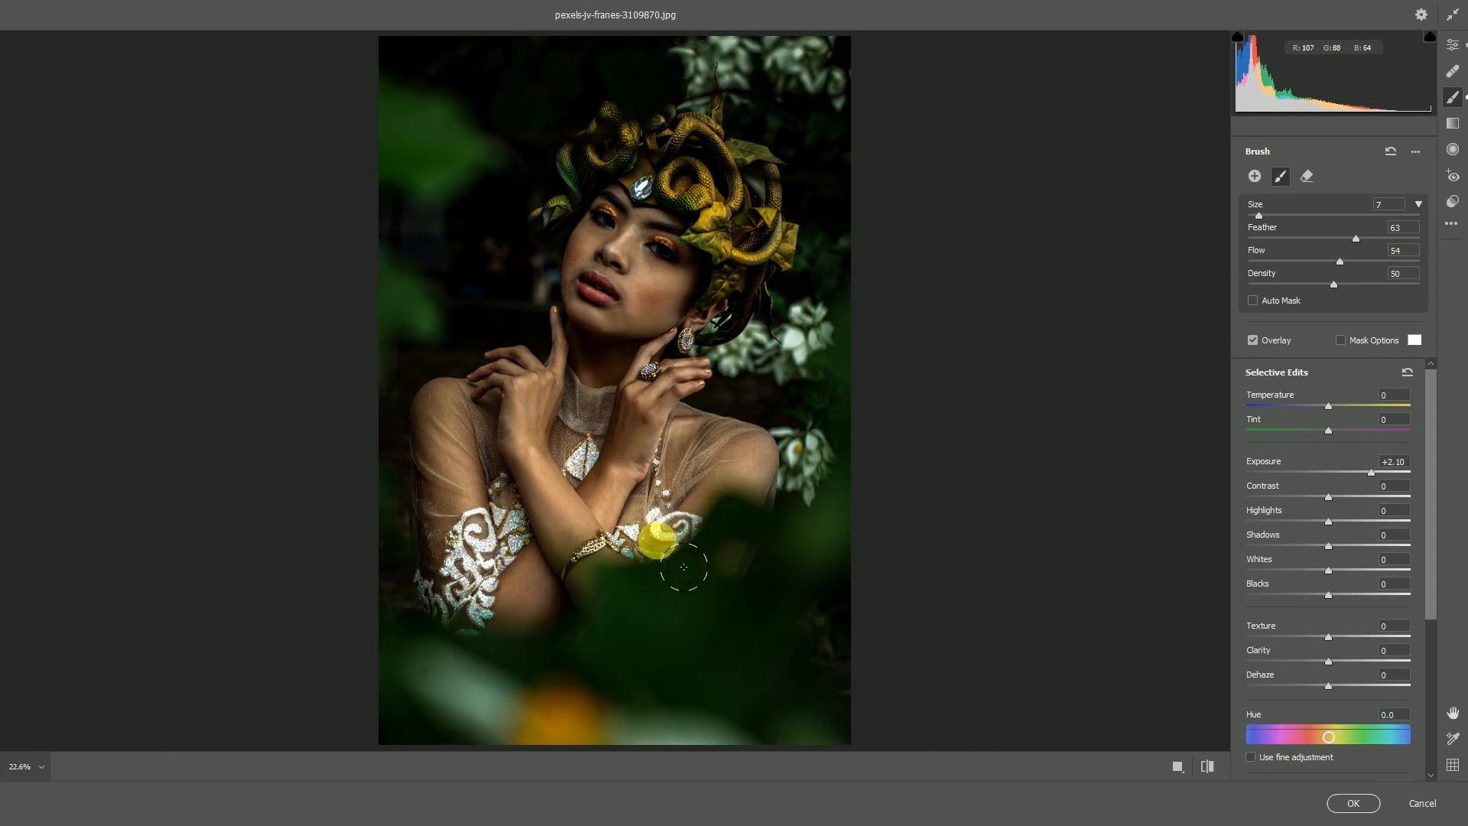
{"action": "left_click", "coordinate": [639, 254]}
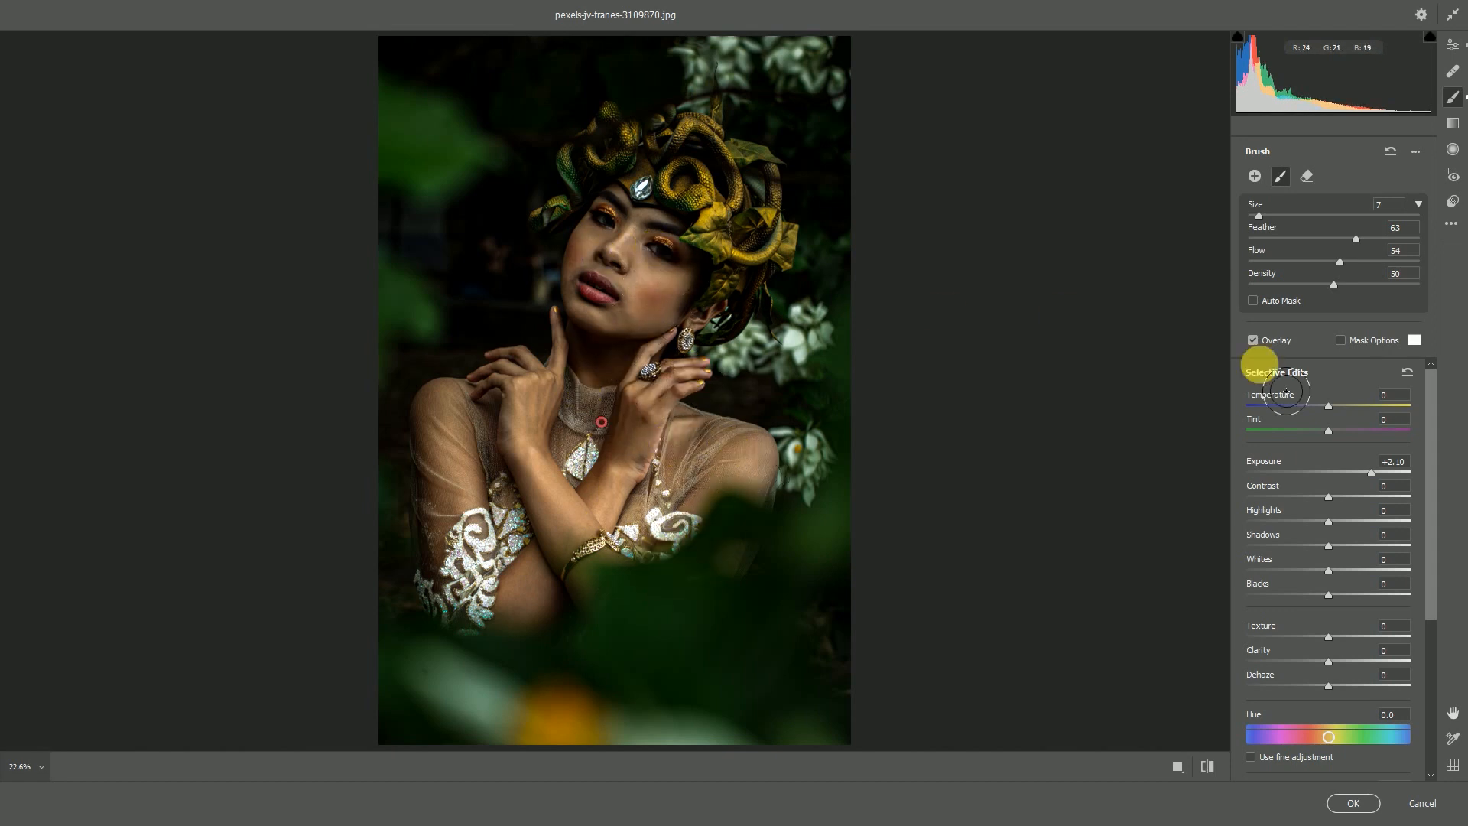
Create a second brush adjustment with exposure +0.45 and paint it over the shoulder and arms, starting with a size 12 brush.
{"action": "left_click", "coordinate": [1254, 177]}
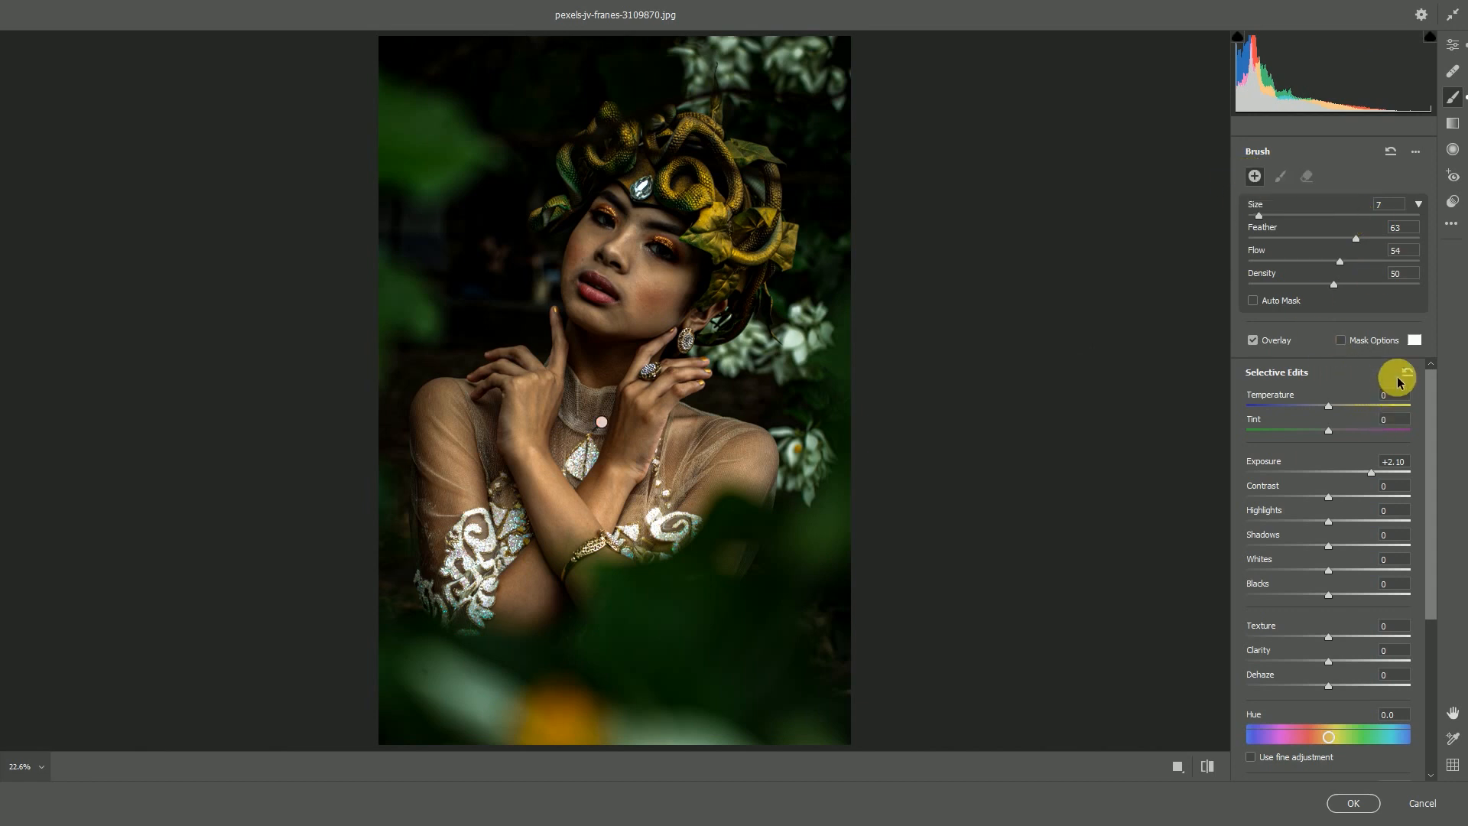
{"action": "left_click", "coordinate": [1337, 471]}
{"action": "key", "text": "bracketright"}
{"action": "key", "text": "bracketright"}
{"action": "key", "text": "bracketright"}
{"action": "key", "text": "bracketright"}
{"action": "mouse_move", "coordinate": [728, 492]}
{"action": "left_mouse_down"}
{"action": "mouse_move", "coordinate": [771, 532]}
{"action": "mouse_move", "coordinate": [687, 579]}
{"action": "mouse_move", "coordinate": [703, 465]}
{"action": "mouse_move", "coordinate": [610, 459]}
{"action": "mouse_move", "coordinate": [549, 498]}
{"action": "mouse_move", "coordinate": [542, 650]}
{"action": "mouse_move", "coordinate": [659, 536]}
{"action": "left_mouse_up"}
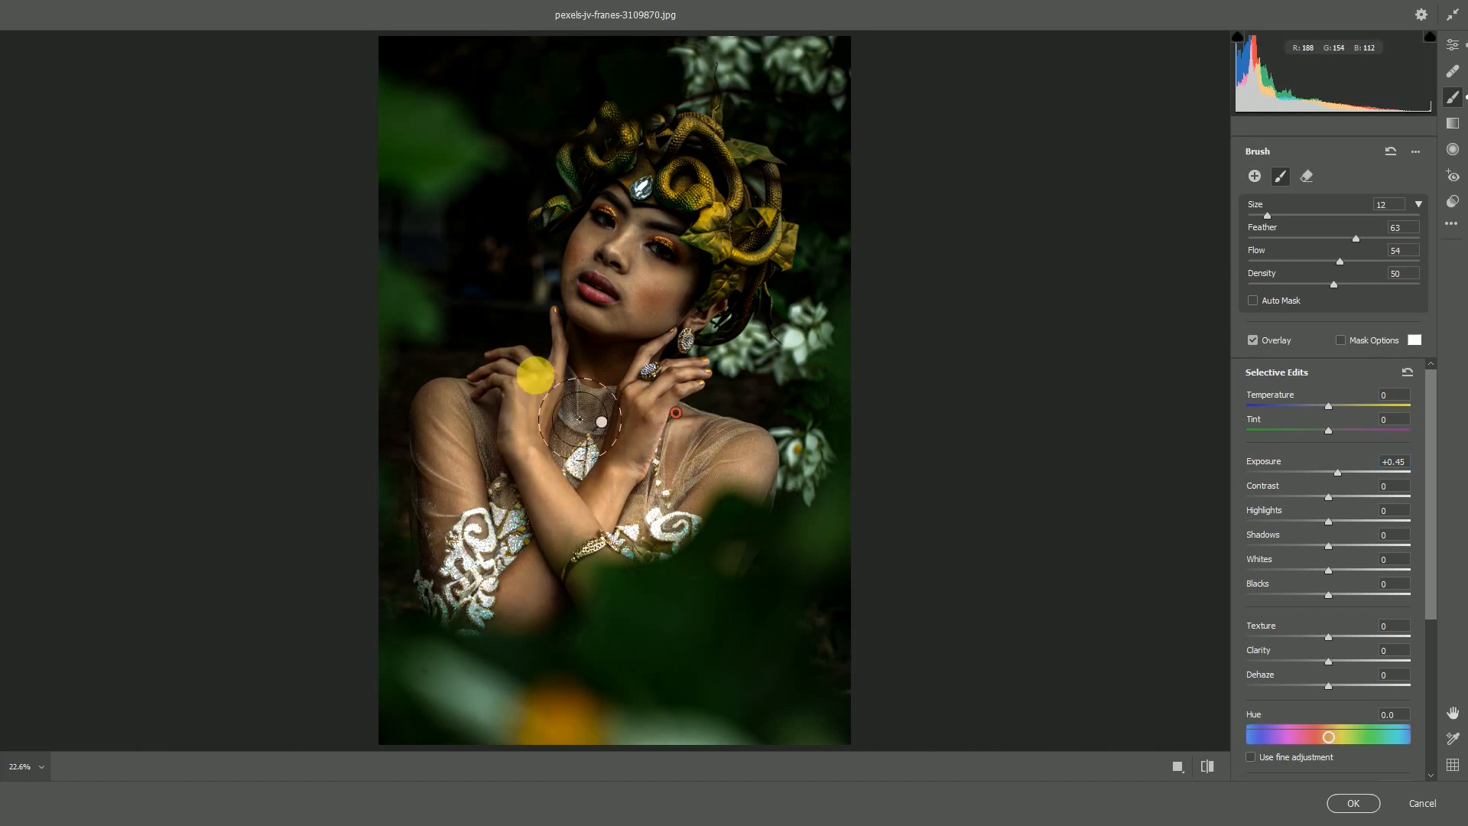
{"action": "key", "text": "bracketleft"}
{"action": "key", "text": "bracketleft"}
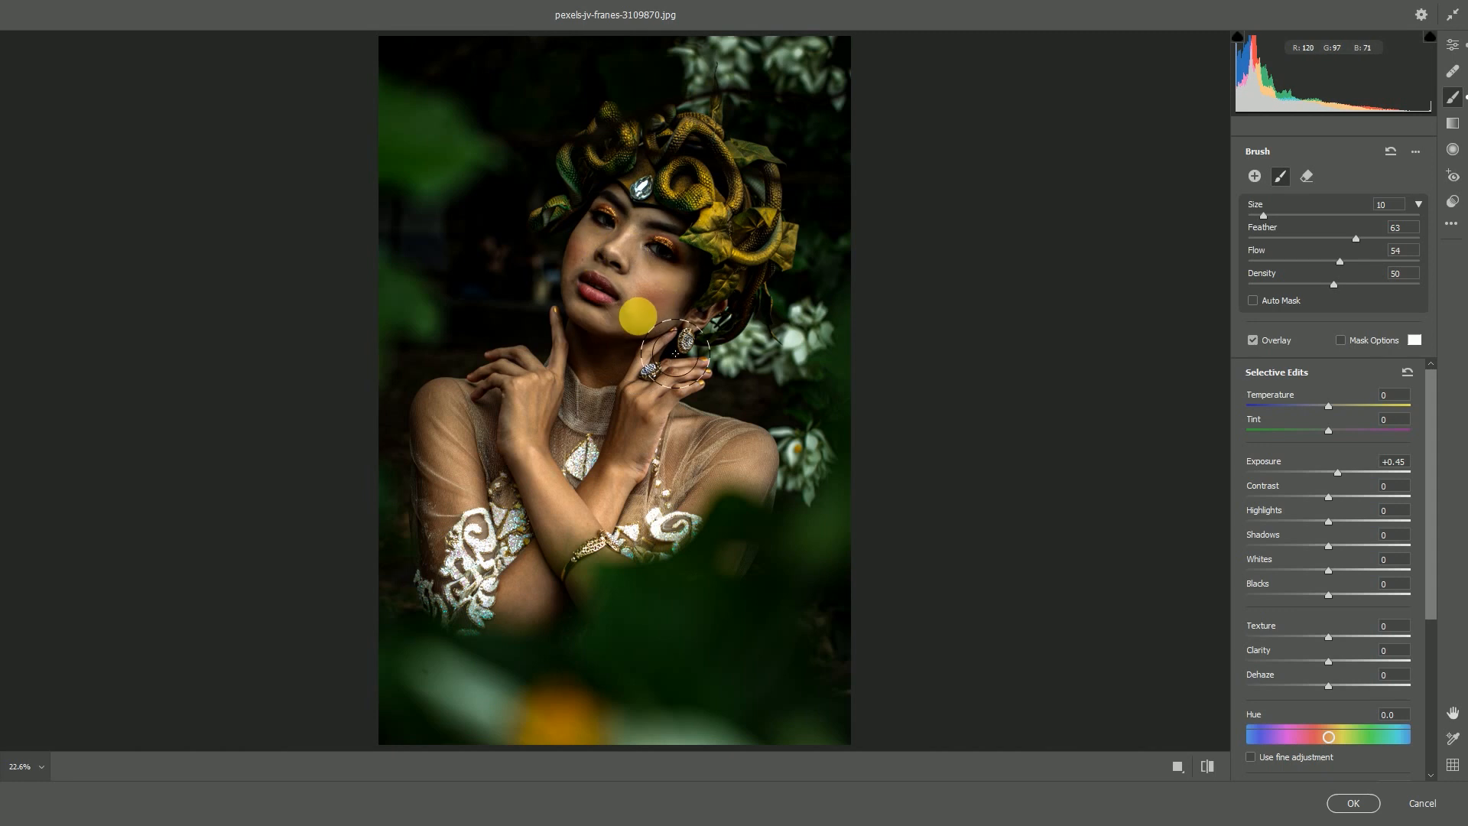
Apply split toning with highlights at hue 56, saturation 19 and shadows at hue 230, saturation 15.
{"action": "left_click", "coordinate": [1453, 45]}
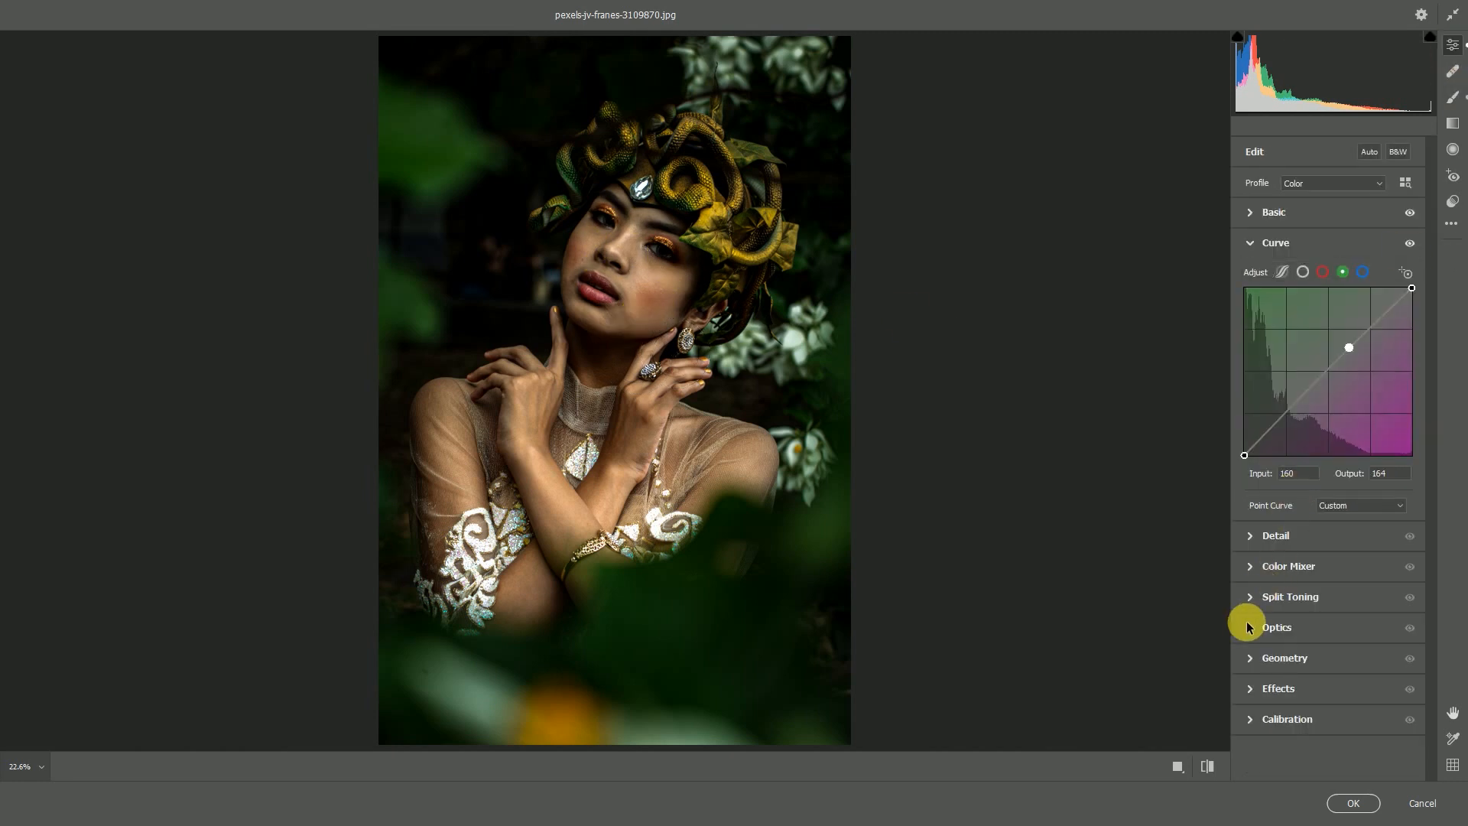
{"action": "left_click", "coordinate": [1253, 598]}
{"action": "left_click", "coordinate": [1273, 409]}
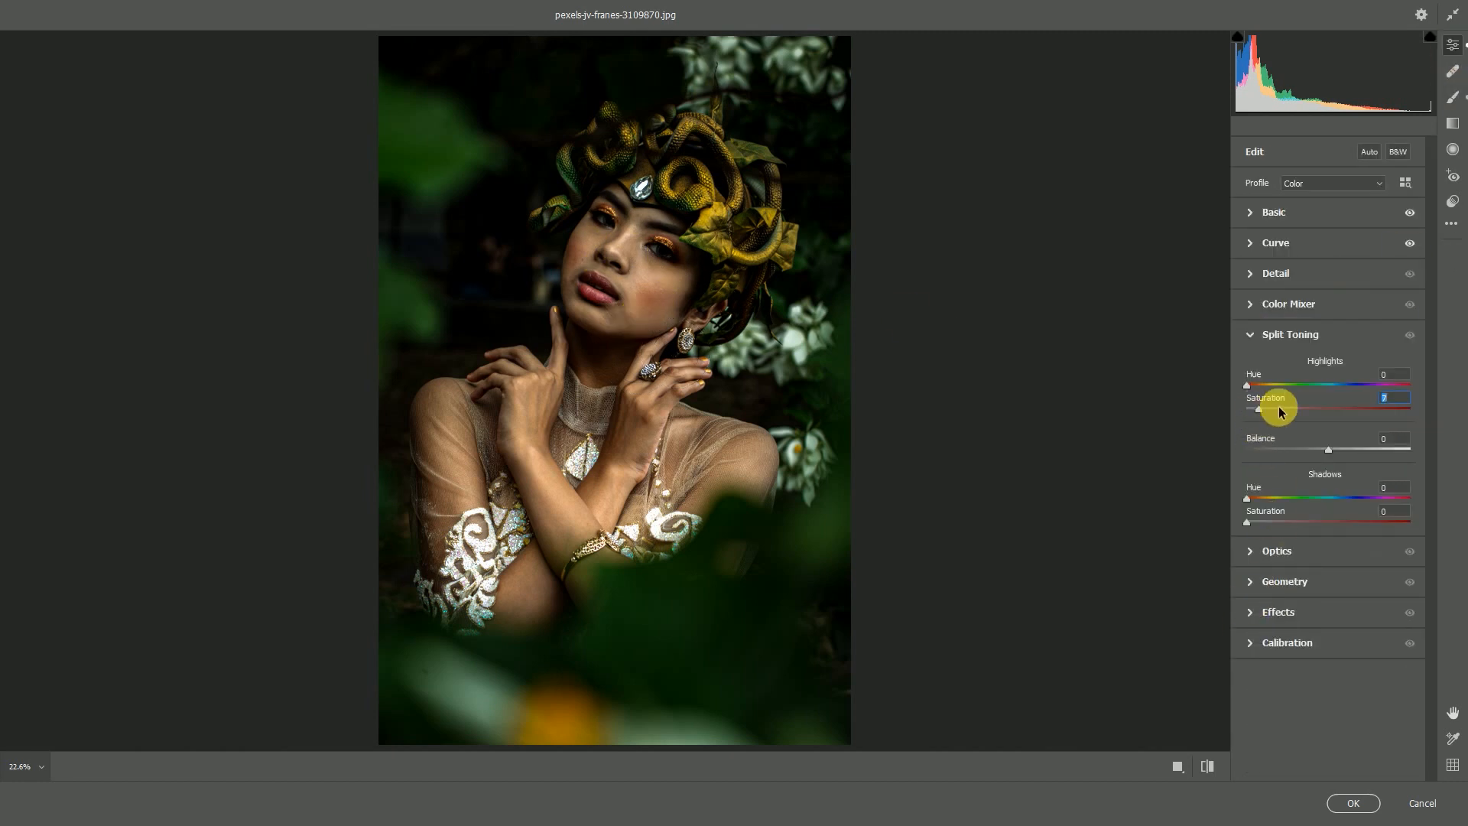
{"action": "left_click_drag", "start_coordinate": [1263, 385], "coordinate": [1291, 412]}
{"action": "left_click", "coordinate": [1269, 522]}
{"action": "left_click_drag", "start_coordinate": [1249, 498], "coordinate": [1358, 500]}
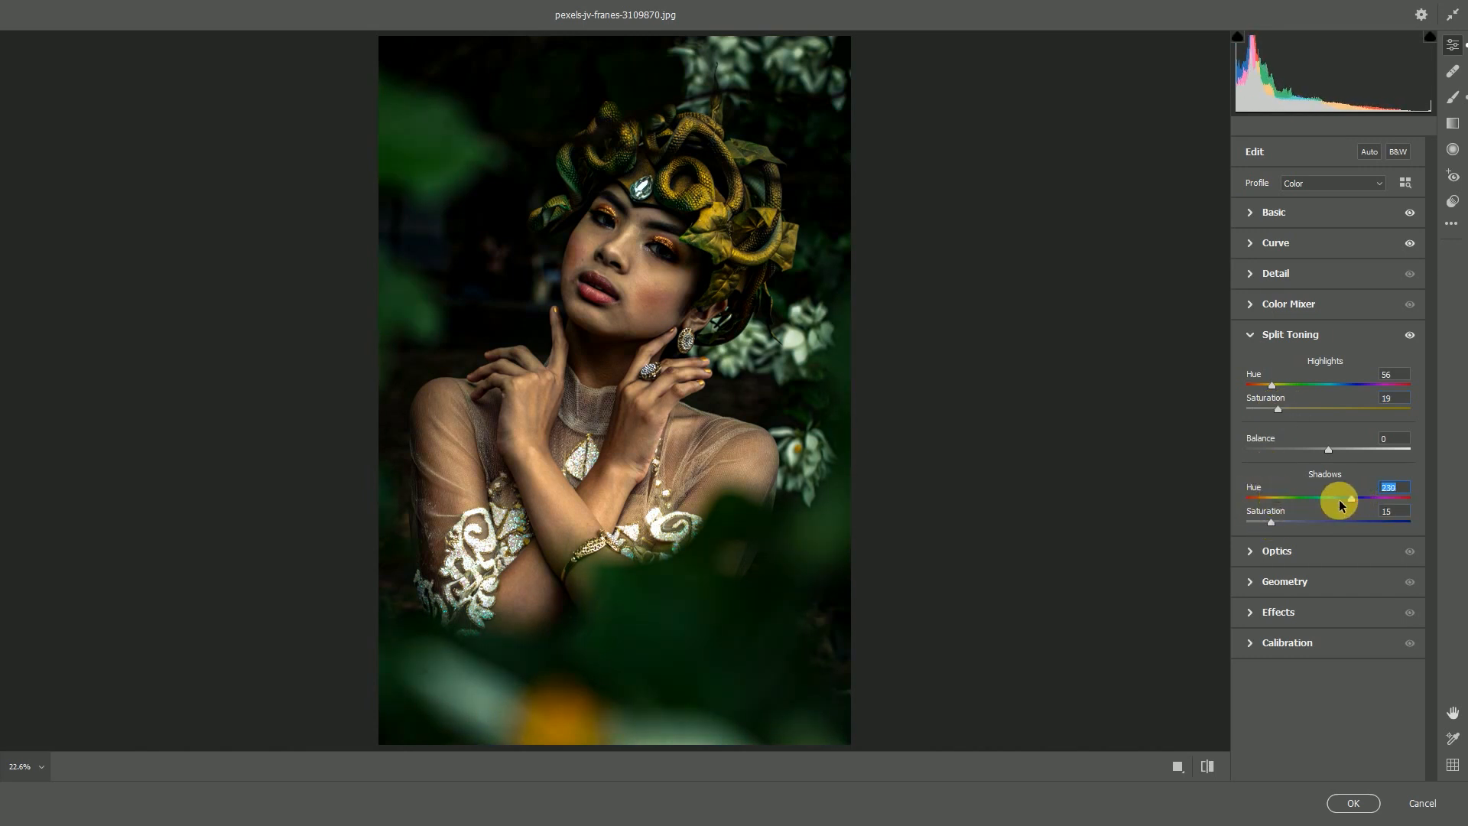
{"action": "left_click", "coordinate": [1282, 523]}
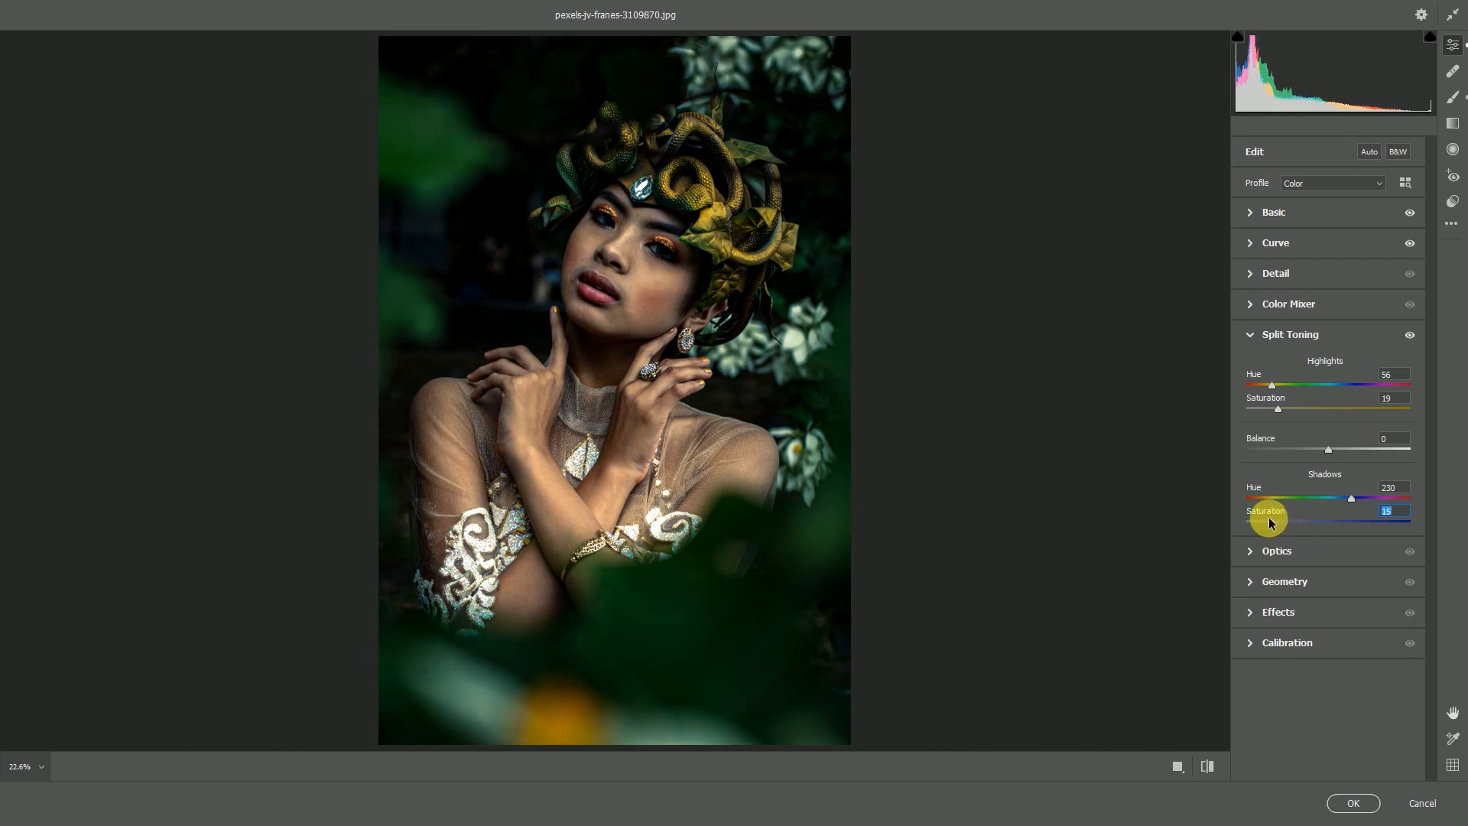
Set the optics vignette to -36 and the defringe purple amount to 11.
{"action": "left_click", "coordinate": [1253, 550]}
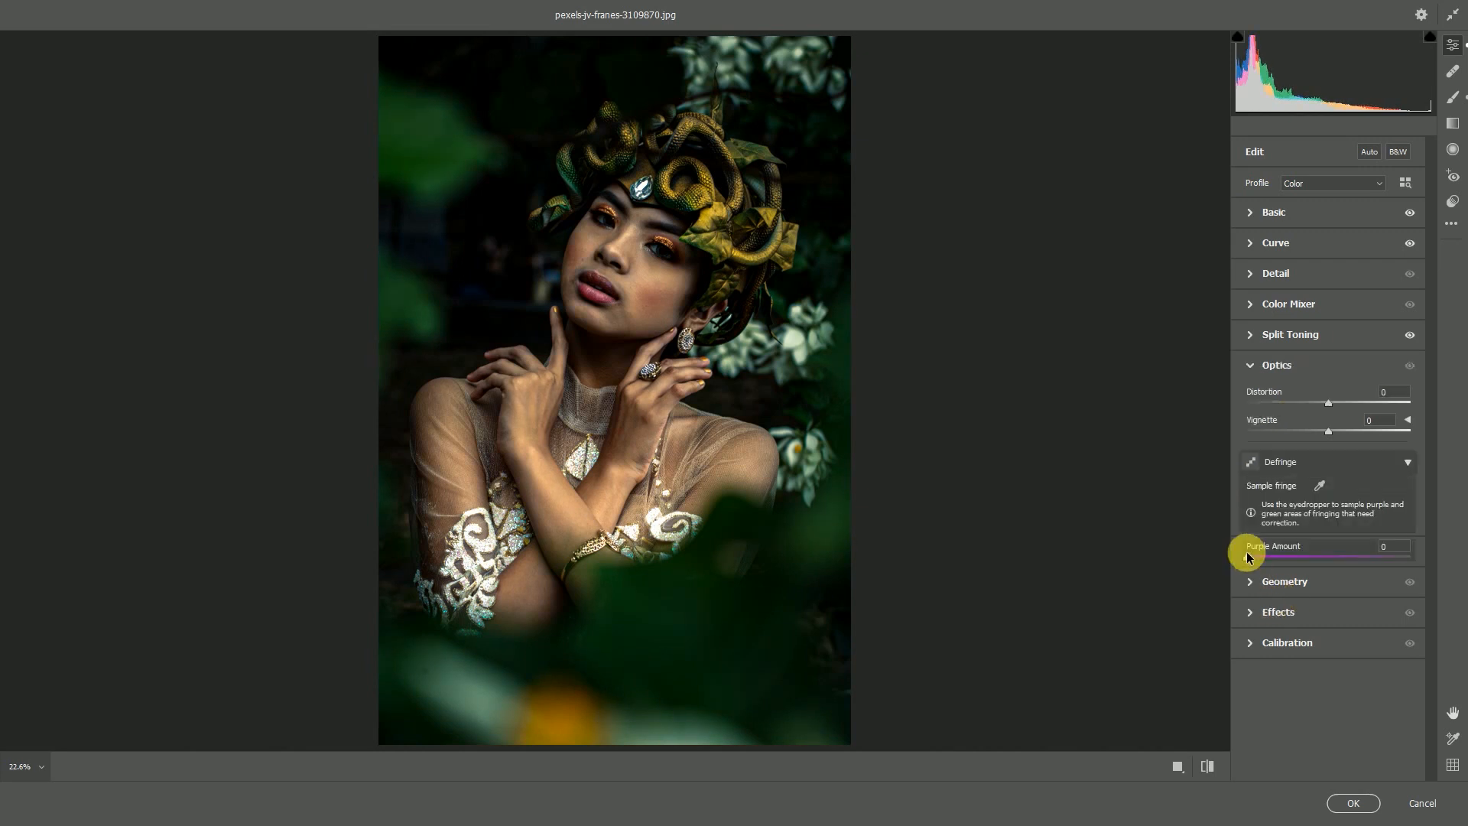
{"action": "left_click_drag", "start_coordinate": [1329, 408], "coordinate": [1299, 430]}
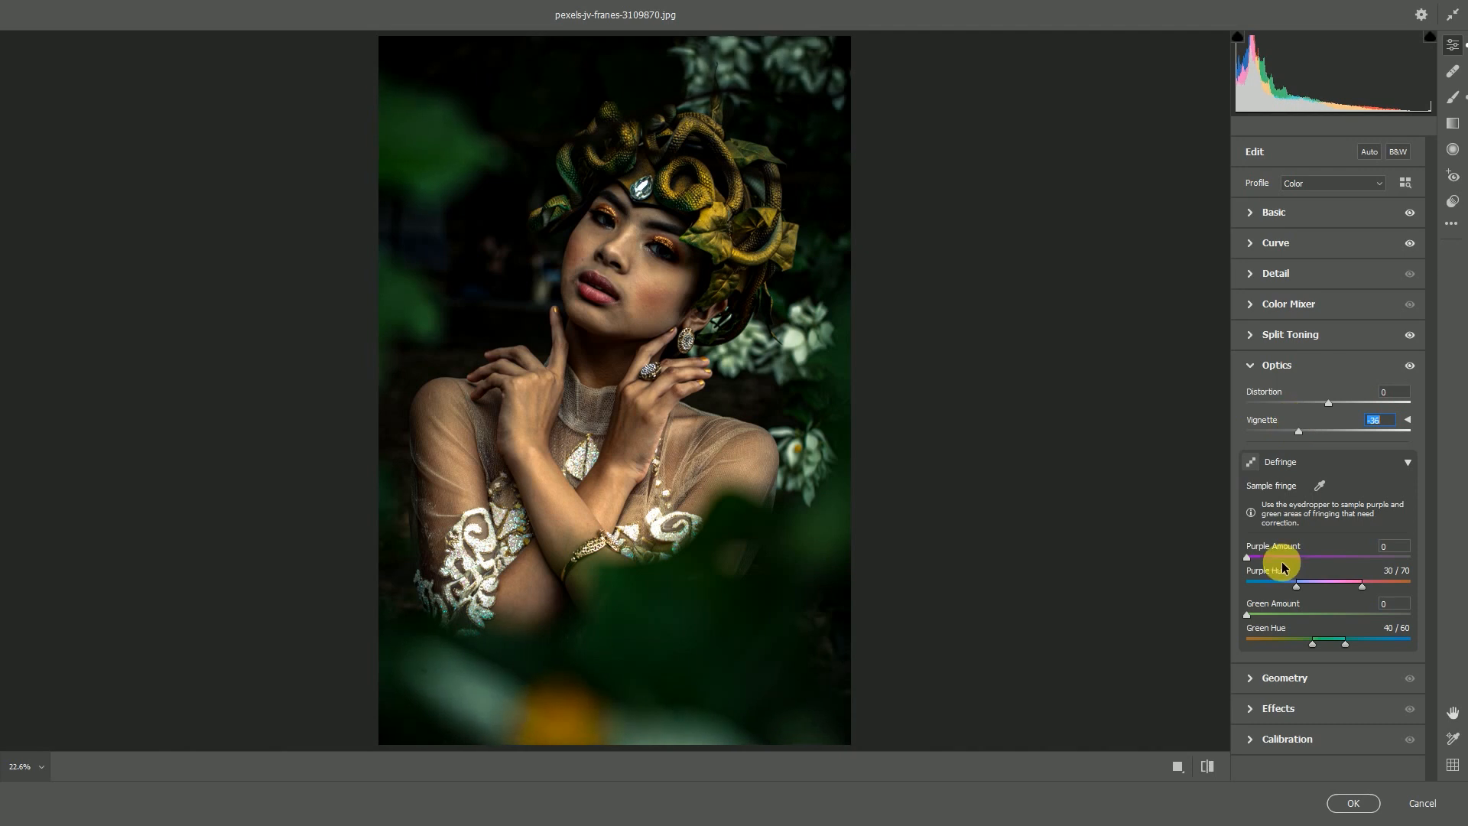
{"action": "left_click_drag", "start_coordinate": [1249, 560], "coordinate": [1341, 560]}
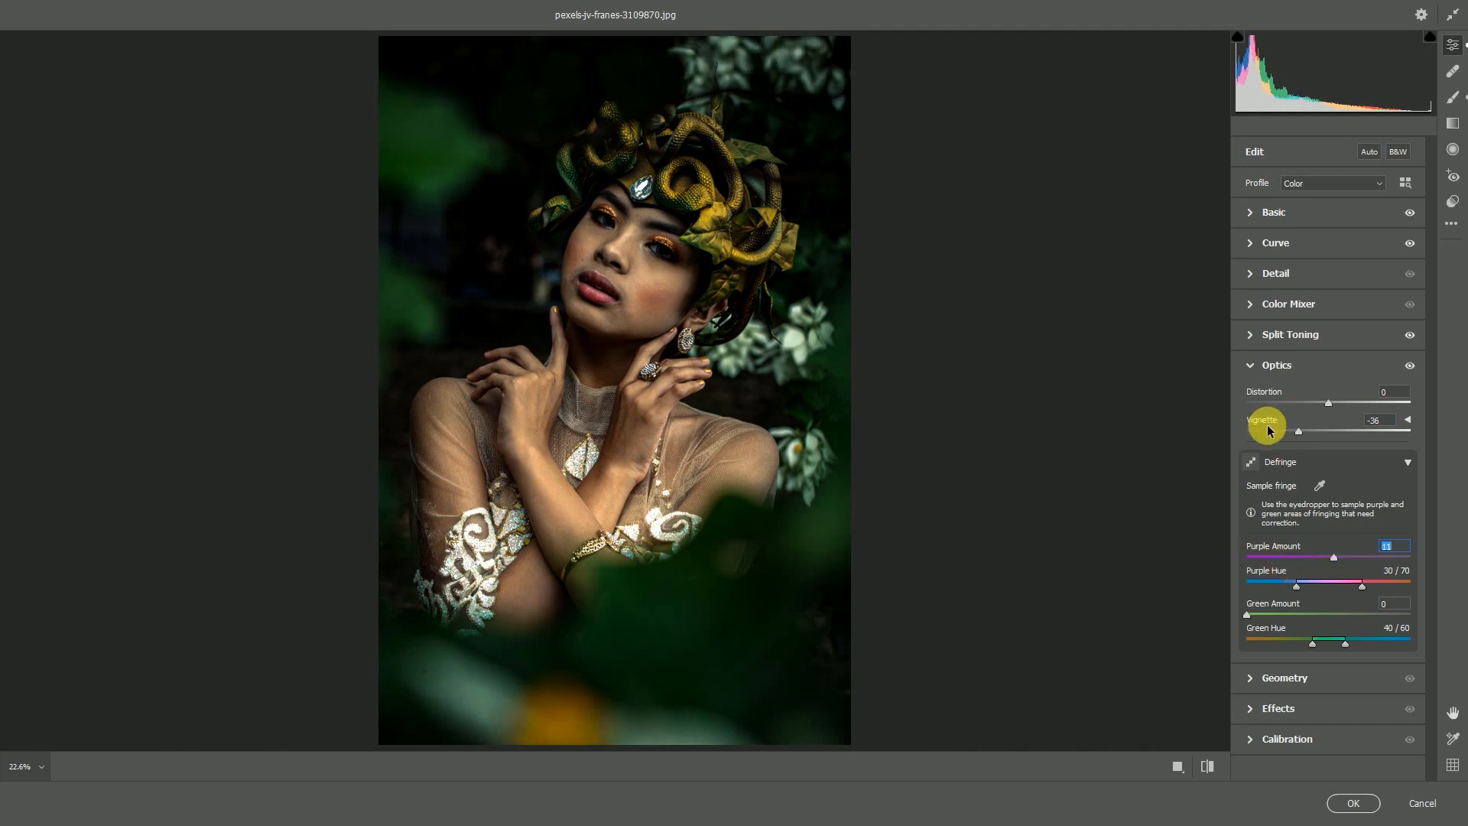
{"action": "left_click", "coordinate": [1252, 367]}
Darken the image edges by setting the effects vignetting to -38.
{"action": "left_click", "coordinate": [1250, 397]}
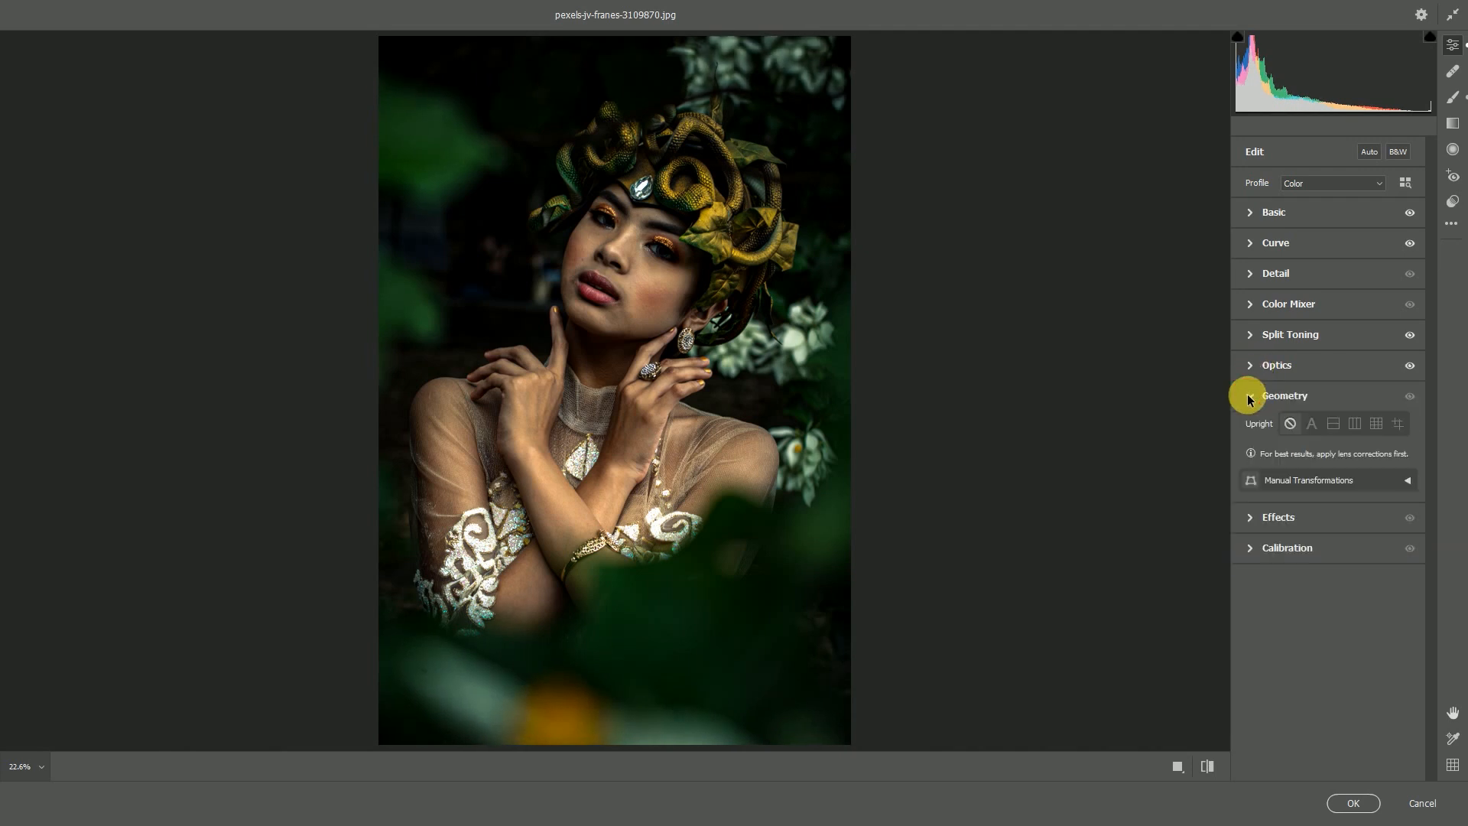
{"action": "left_click", "coordinate": [1250, 398]}
{"action": "left_click", "coordinate": [1251, 426]}
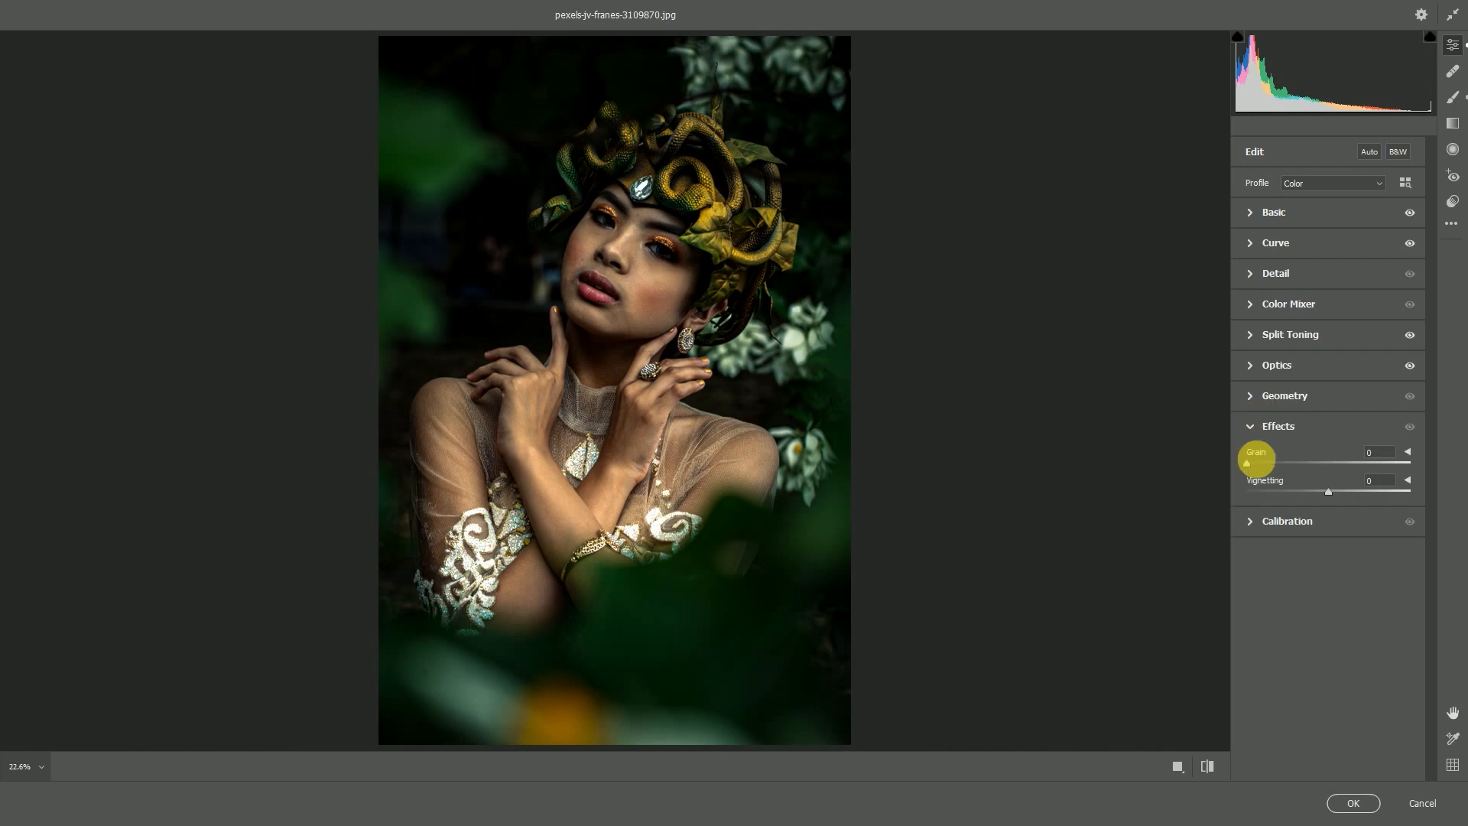
{"action": "left_click_drag", "start_coordinate": [1330, 490], "coordinate": [1298, 492]}
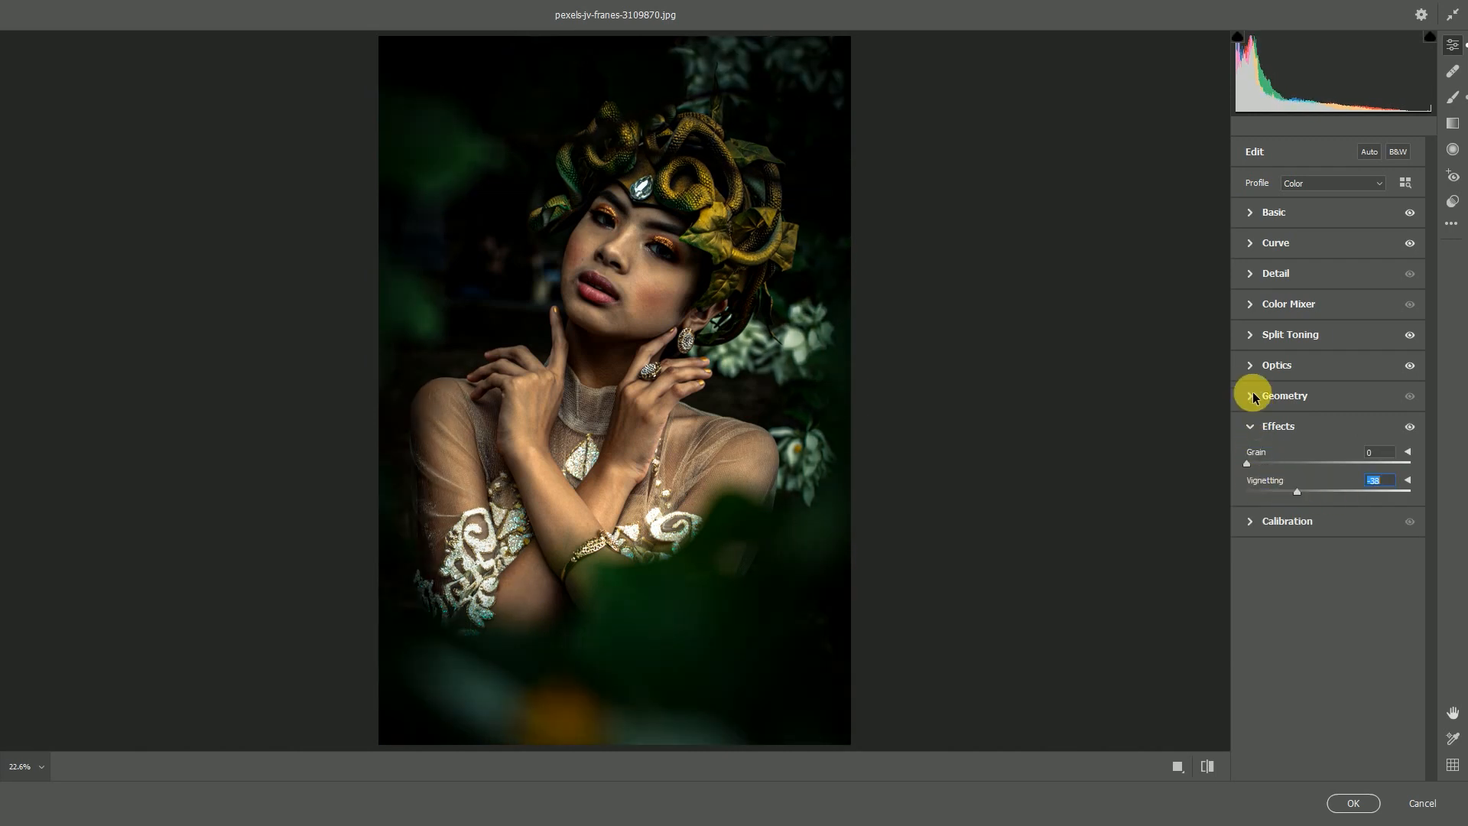
Show all hue, saturation and luminance adjustments of the Color Mixer together.
{"action": "left_click", "coordinate": [1250, 305]}
{"action": "left_click", "coordinate": [1308, 350]}
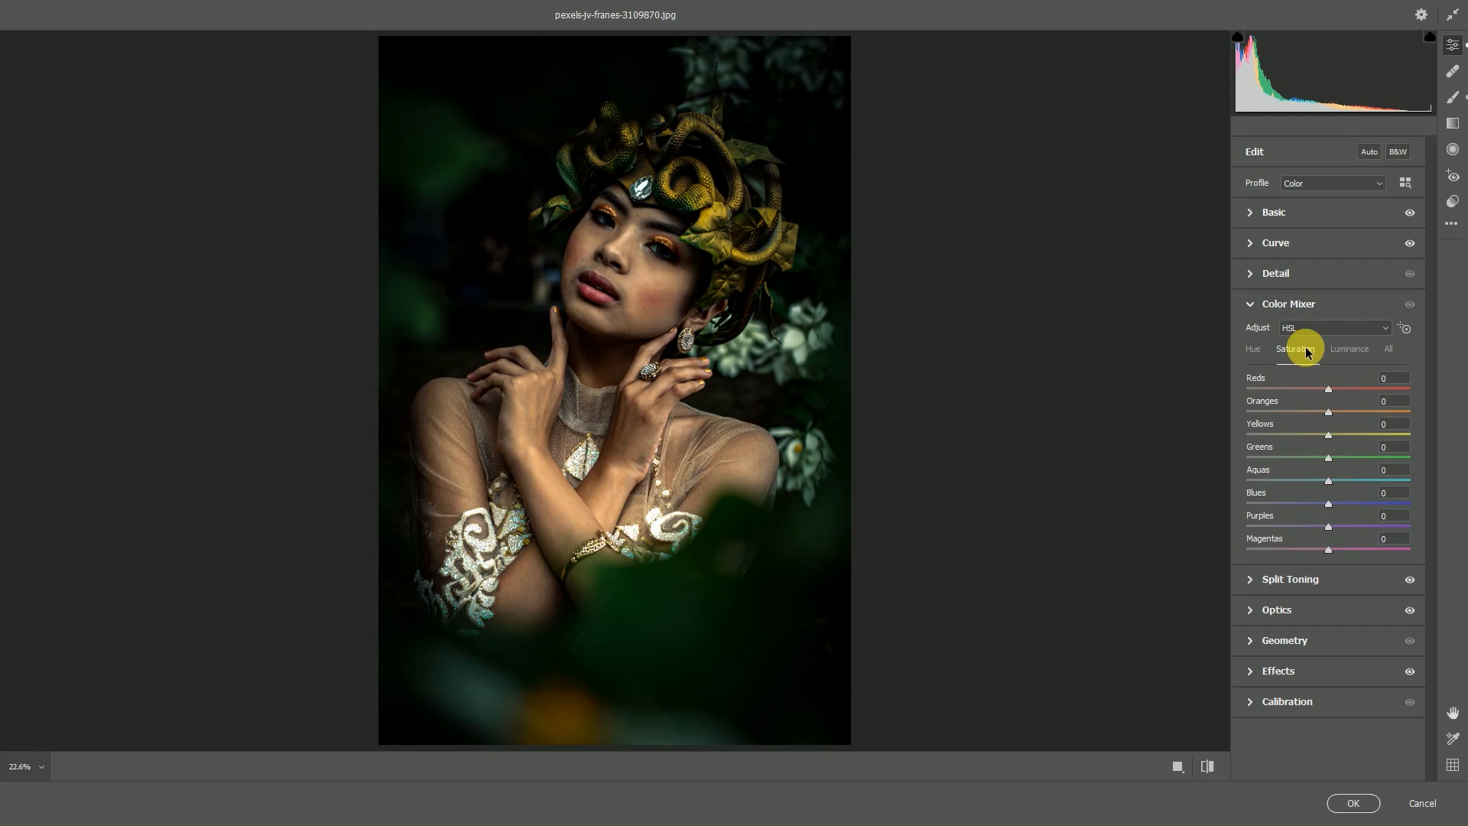
{"action": "left_click", "coordinate": [1386, 351]}
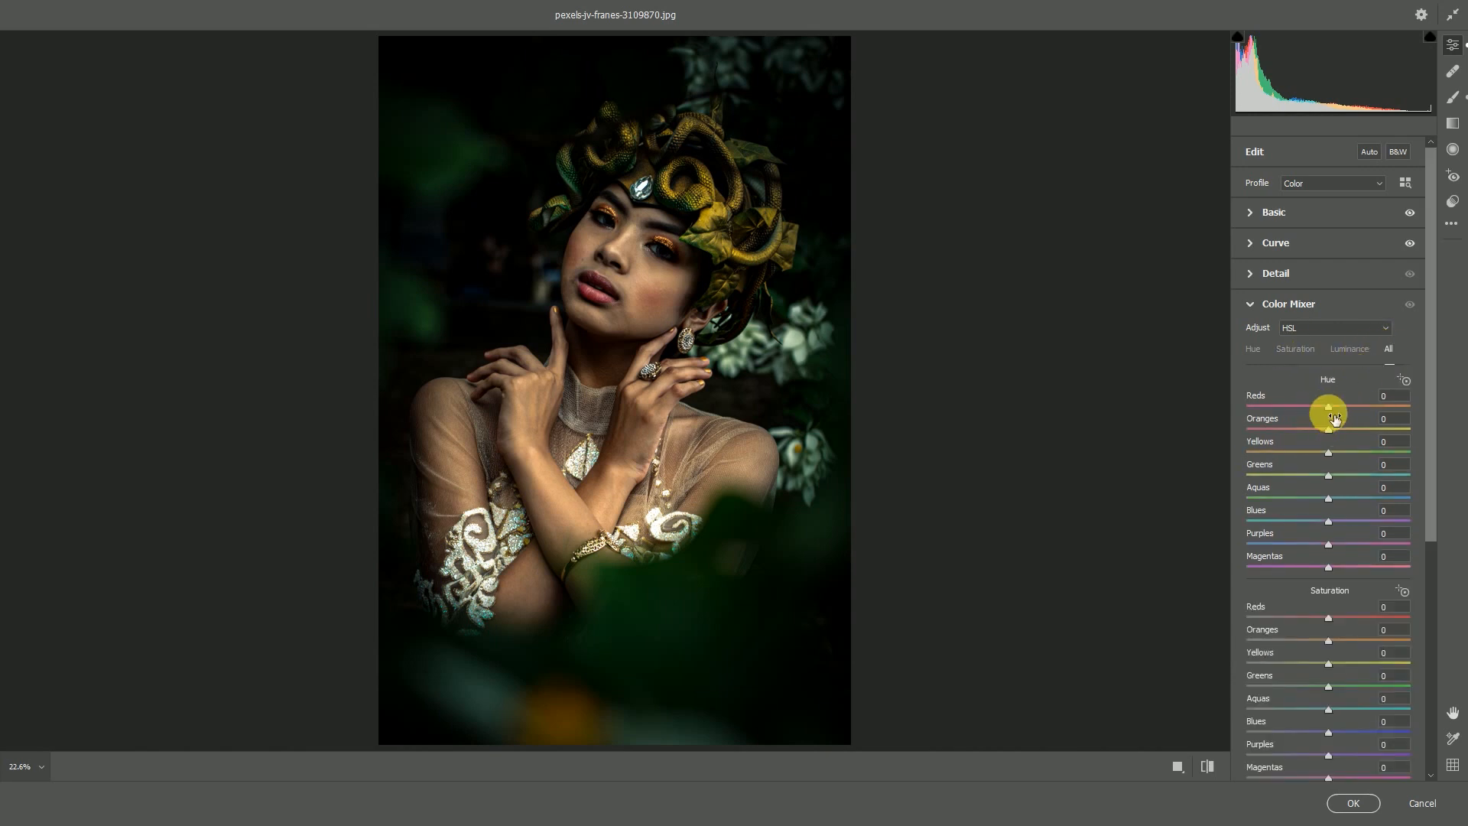
{"action": "left_click_drag", "start_coordinate": [1329, 452], "coordinate": [1286, 452]}
{"action": "left_click", "coordinate": [1385, 444]}
{"action": "type", "text": "0"}
Set the greens saturation to -64 and the luminance of both greens and oranges to +10.
{"action": "scroll", "coordinate": [1313, 532], "scroll_direction": "down", "scroll_amount": 2}
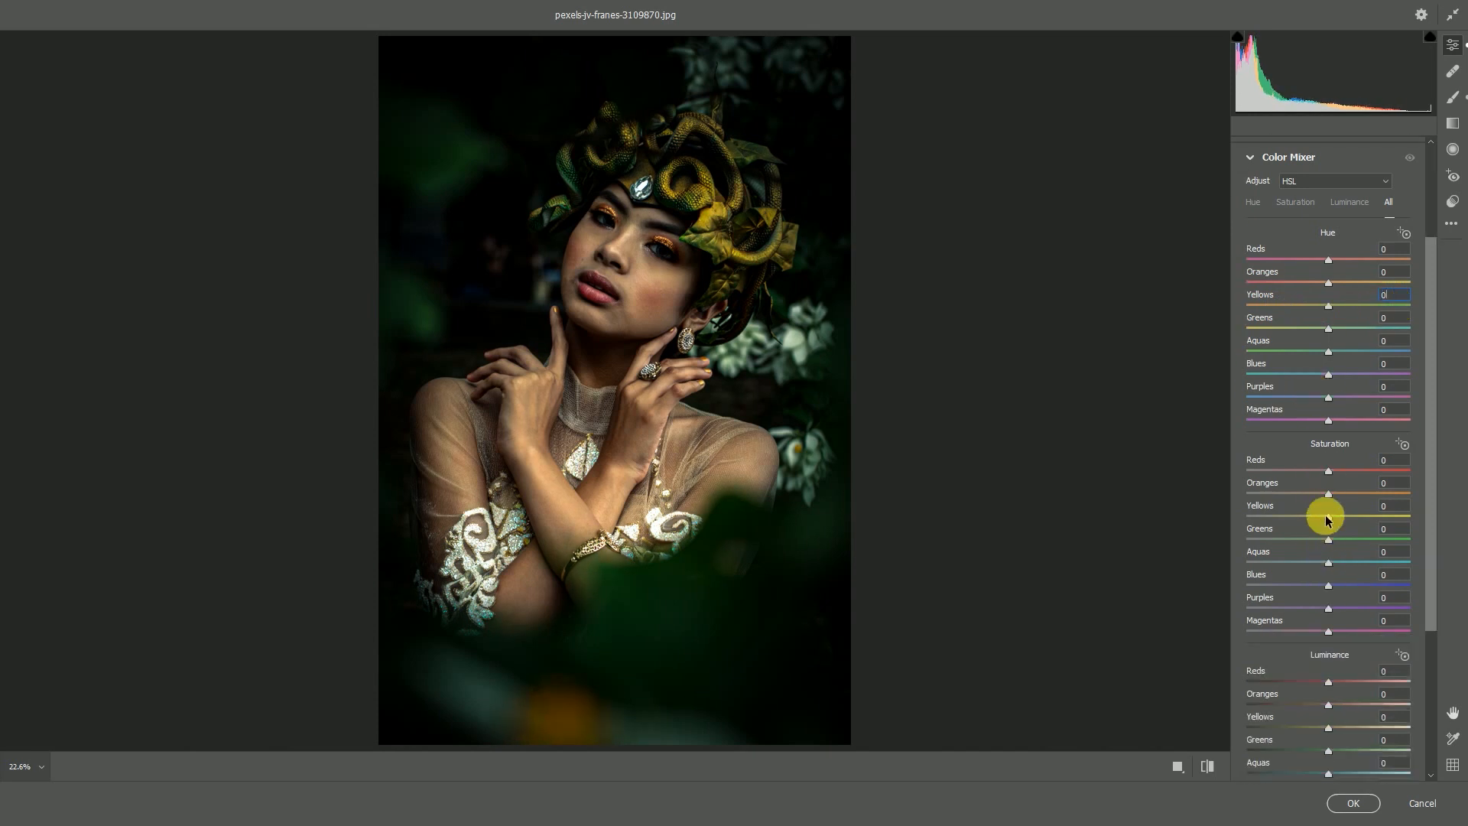
{"action": "left_click_drag", "start_coordinate": [1312, 541], "coordinate": [1285, 539]}
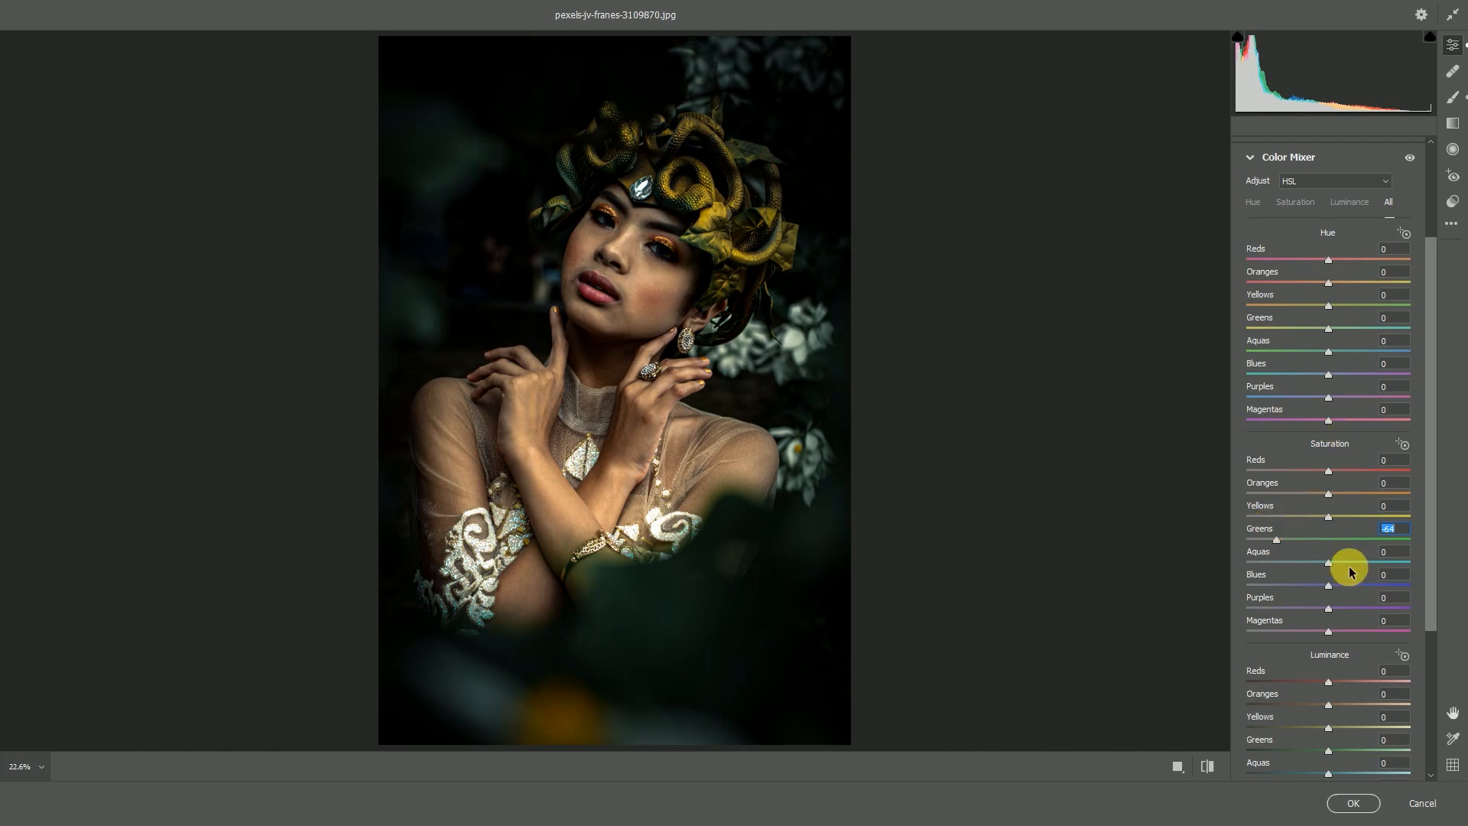
{"action": "scroll", "coordinate": [1345, 615], "scroll_direction": "down", "scroll_amount": 2}
{"action": "left_click_drag", "start_coordinate": [1291, 601], "coordinate": [1344, 557]}
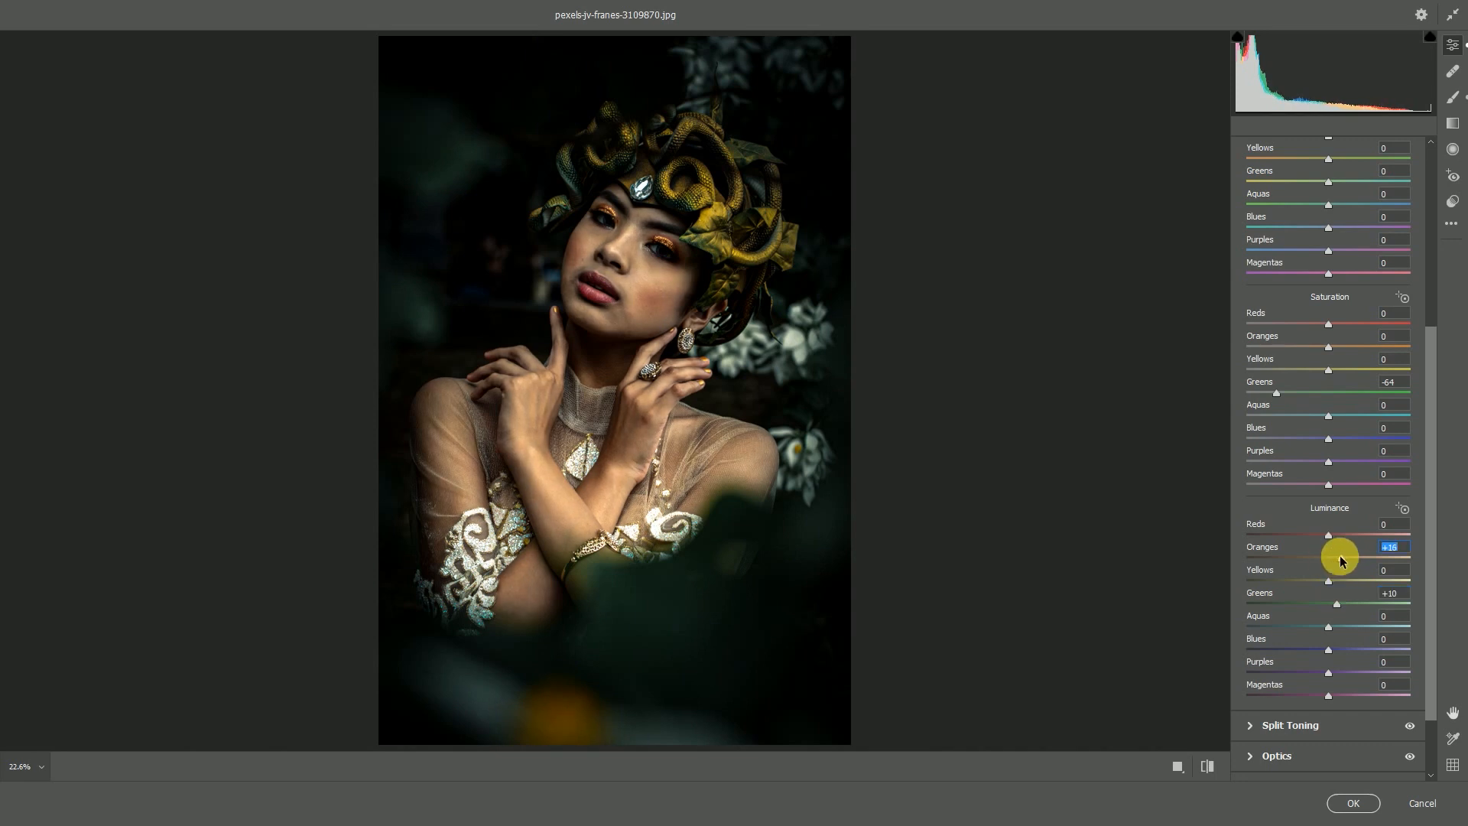
Add a midtone point to the red curve at input 122, output 121.
{"action": "scroll", "coordinate": [1342, 558], "scroll_direction": "up", "scroll_amount": 7}
{"action": "scroll", "coordinate": [1343, 535], "scroll_direction": "up", "scroll_amount": 1}
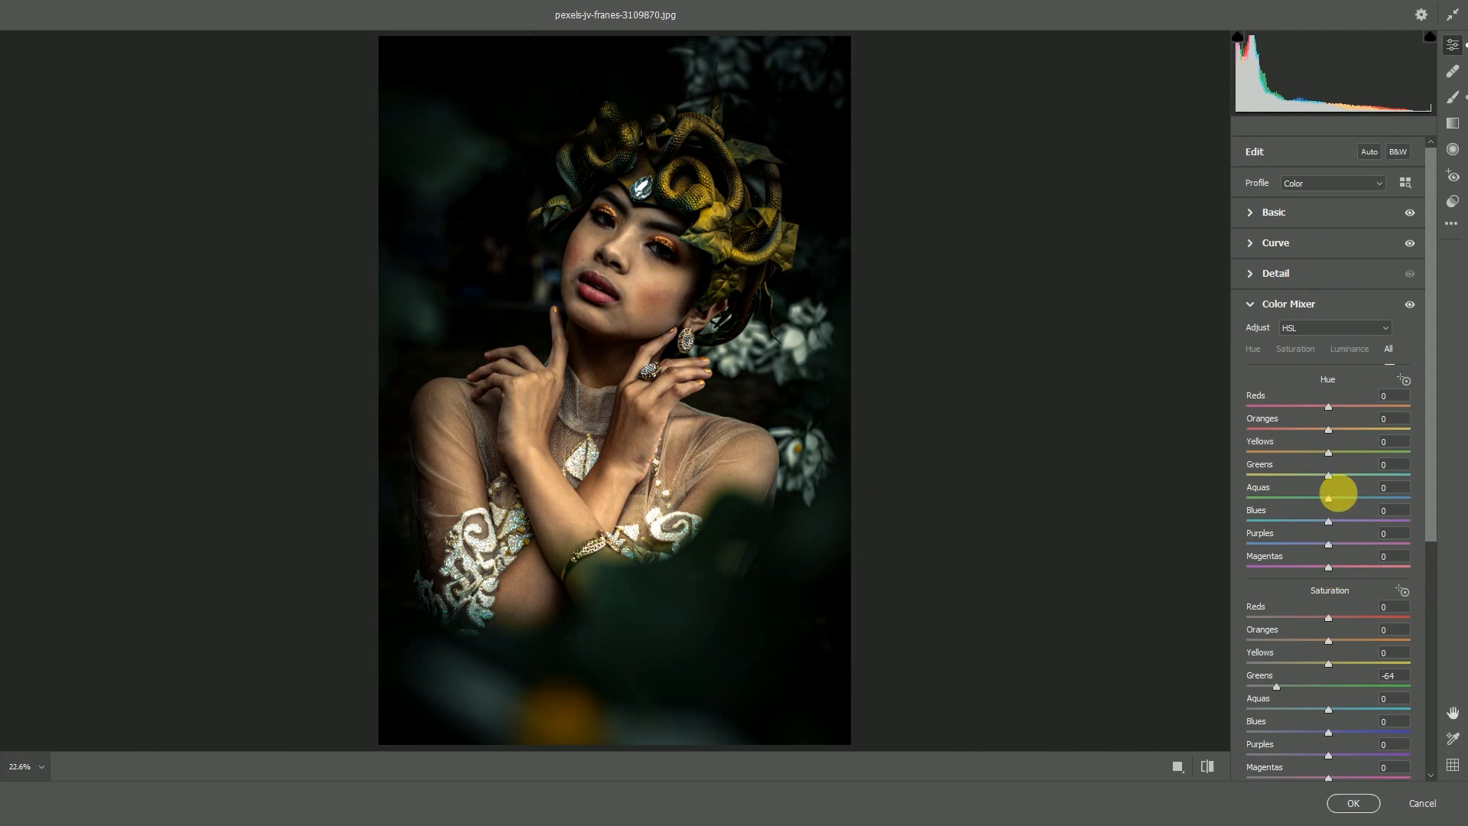
{"action": "left_click", "coordinate": [1254, 243]}
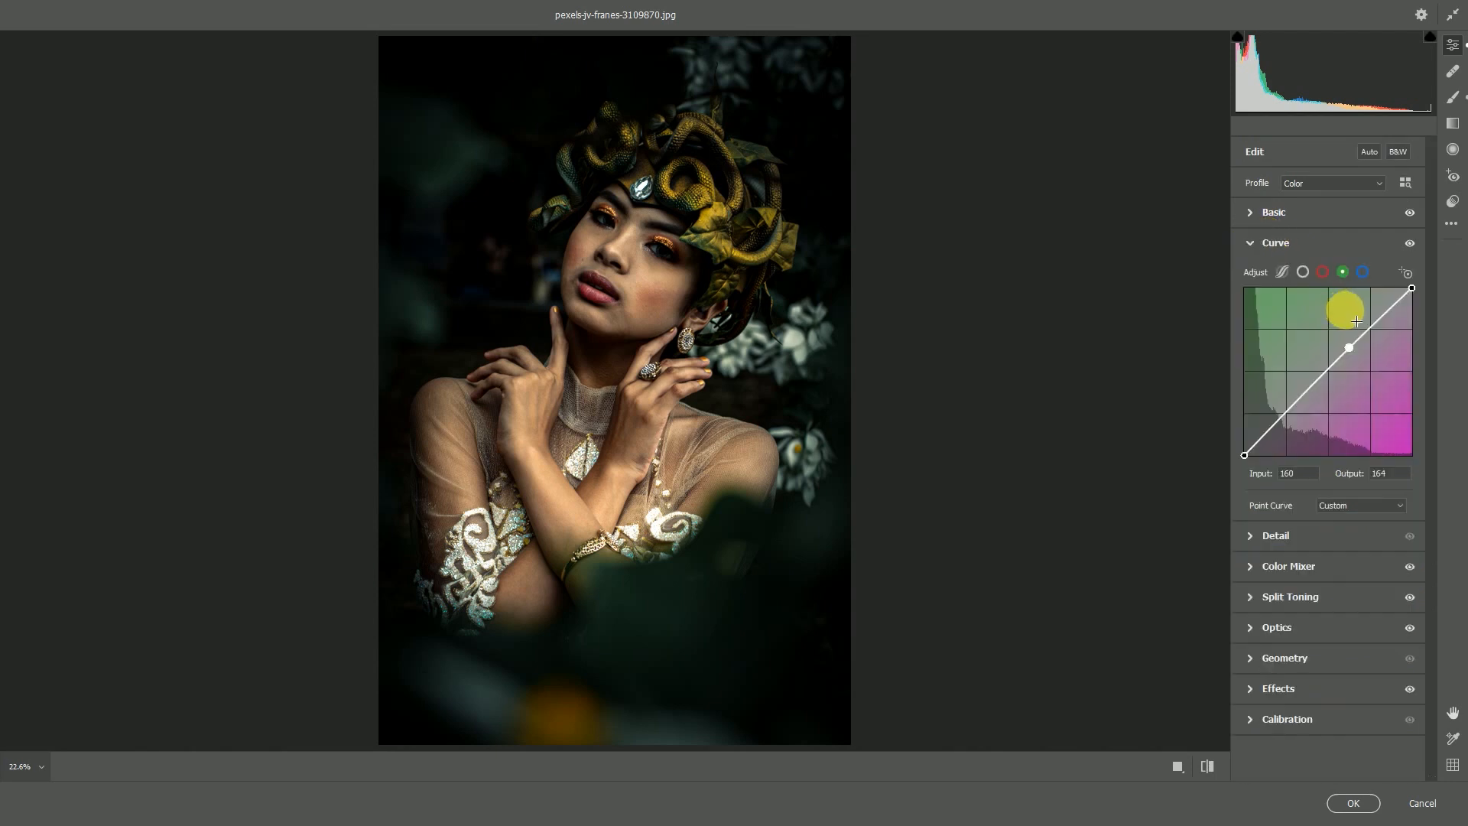
{"action": "left_click", "coordinate": [1323, 272]}
{"action": "left_click", "coordinate": [1321, 376]}
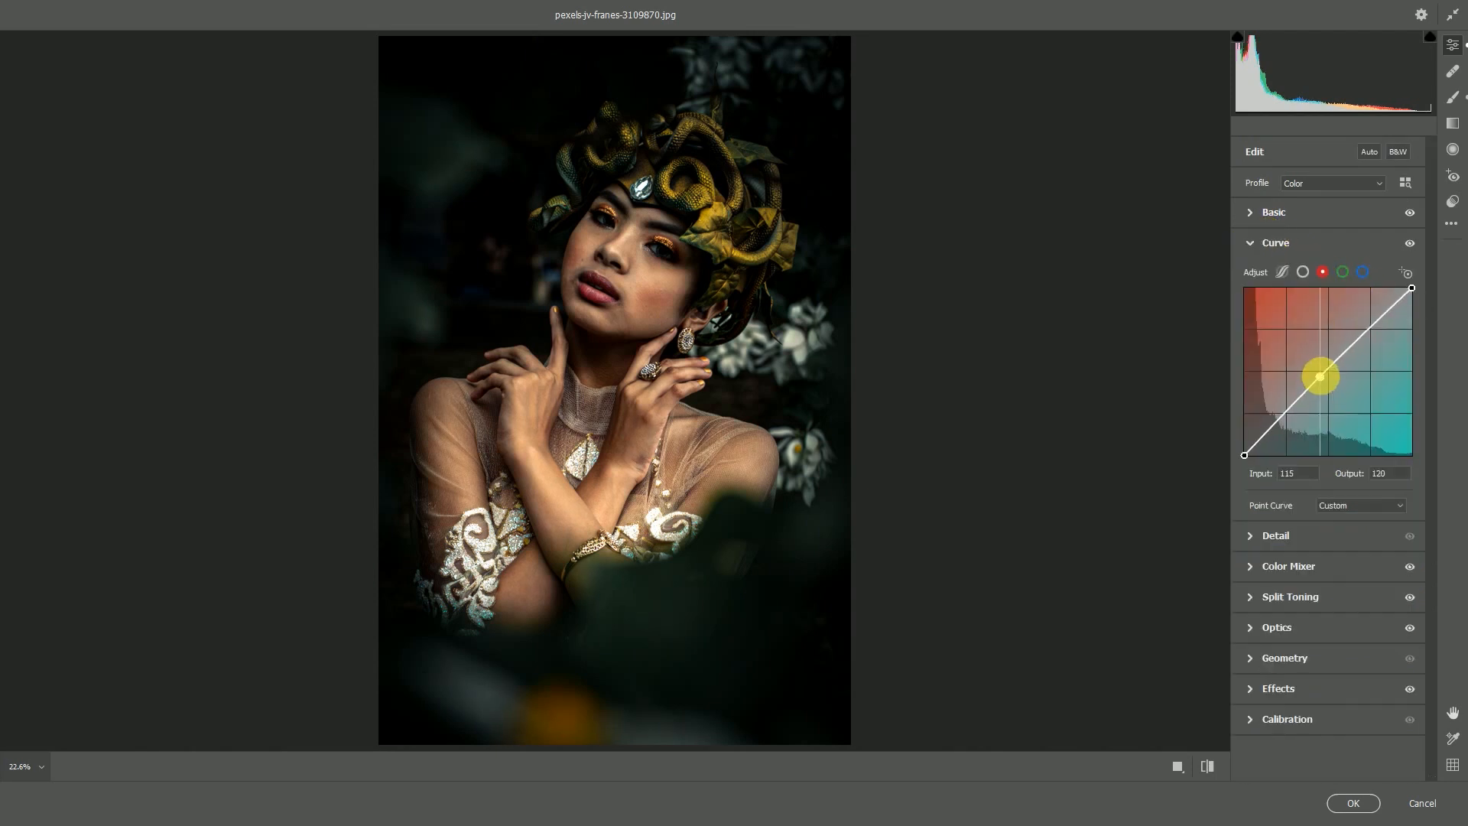
{"action": "left_click_drag", "start_coordinate": [1326, 376], "coordinate": [1327, 376]}
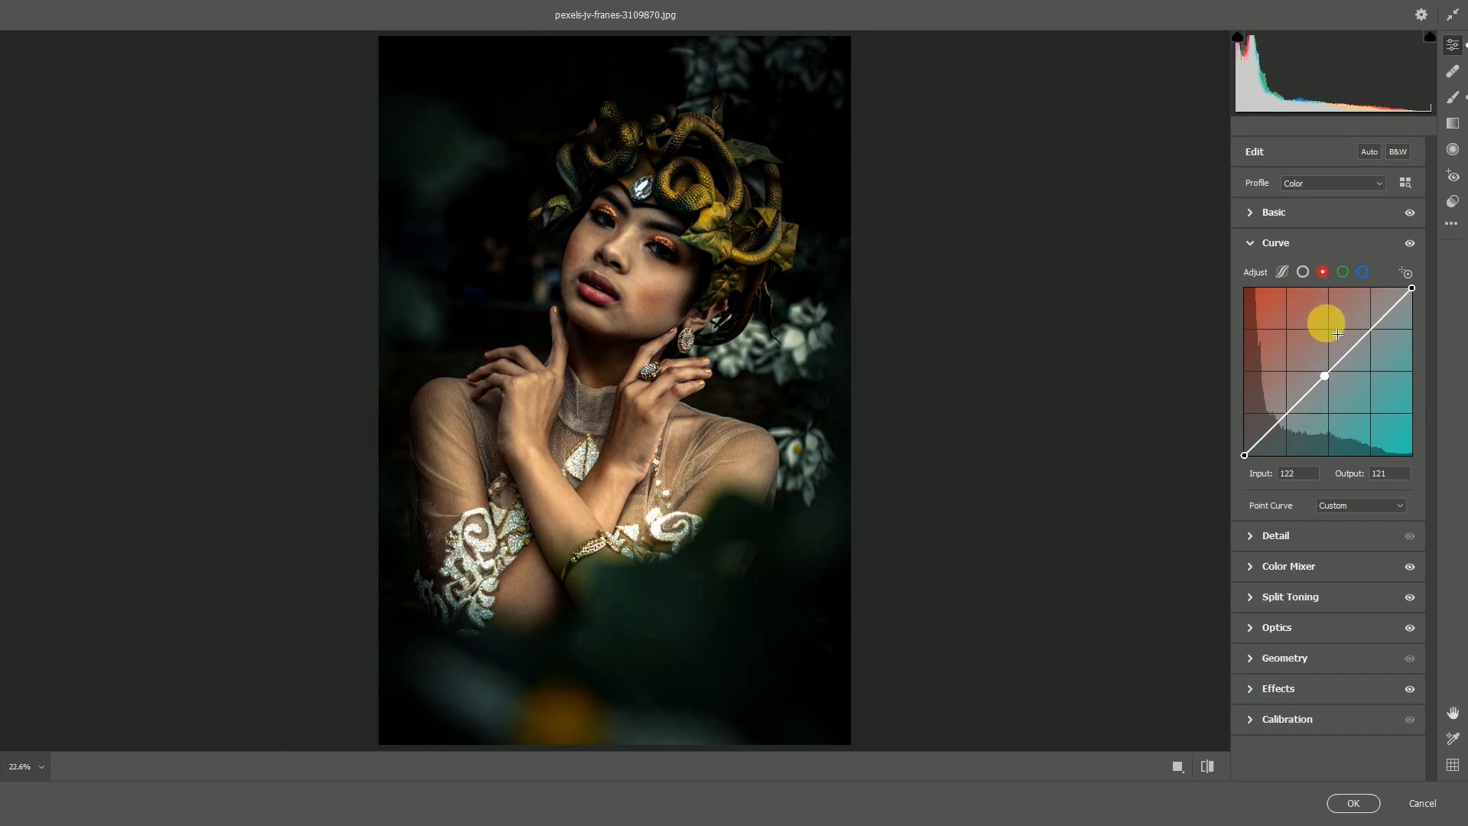
Refine the basic tone with temperature +3, exposure -1.80, highlights -54, blacks -24 and dehaze +28.
{"action": "left_click", "coordinate": [1251, 211]}
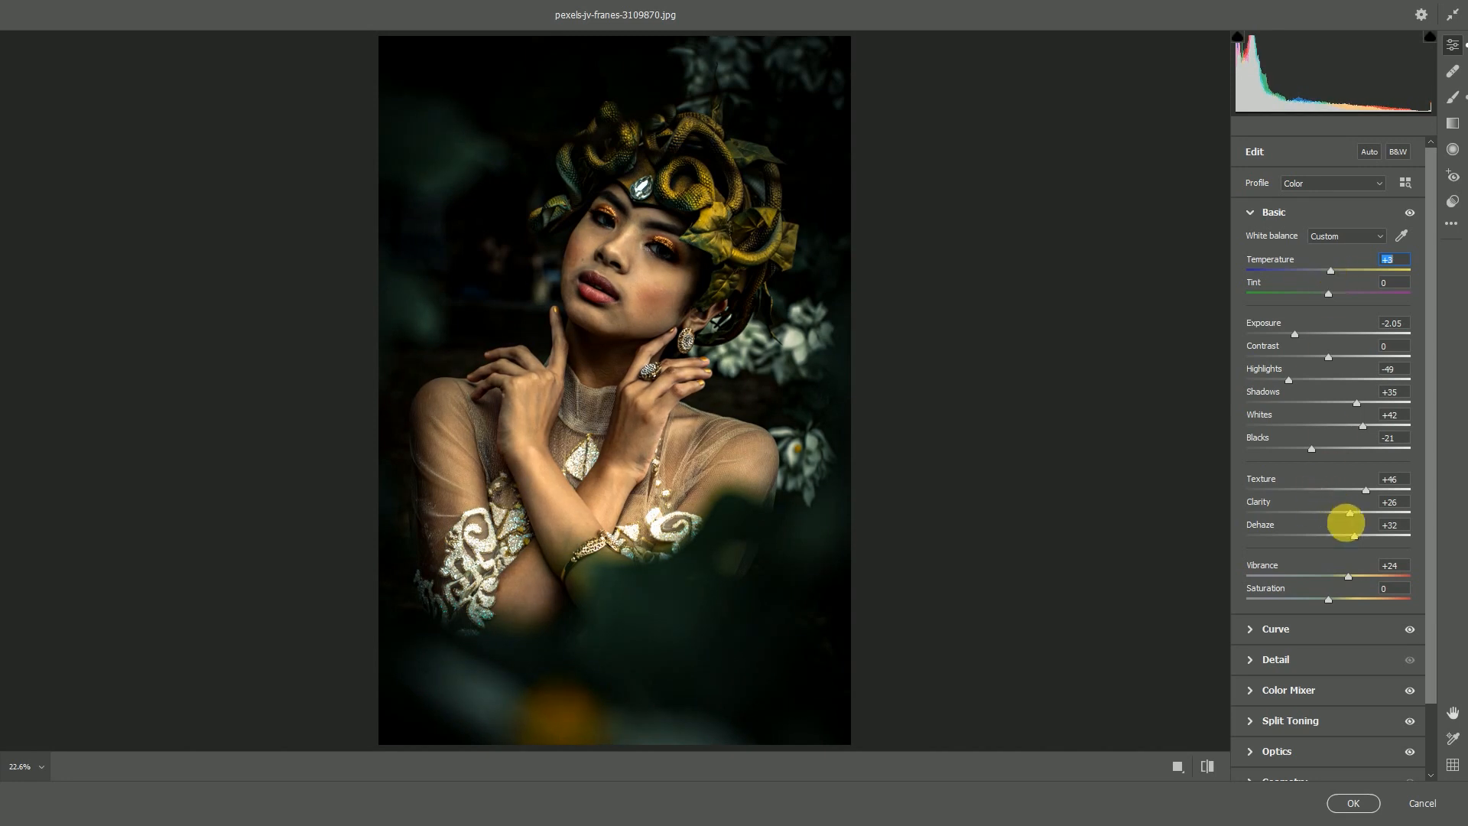
{"action": "left_click", "coordinate": [1315, 452]}
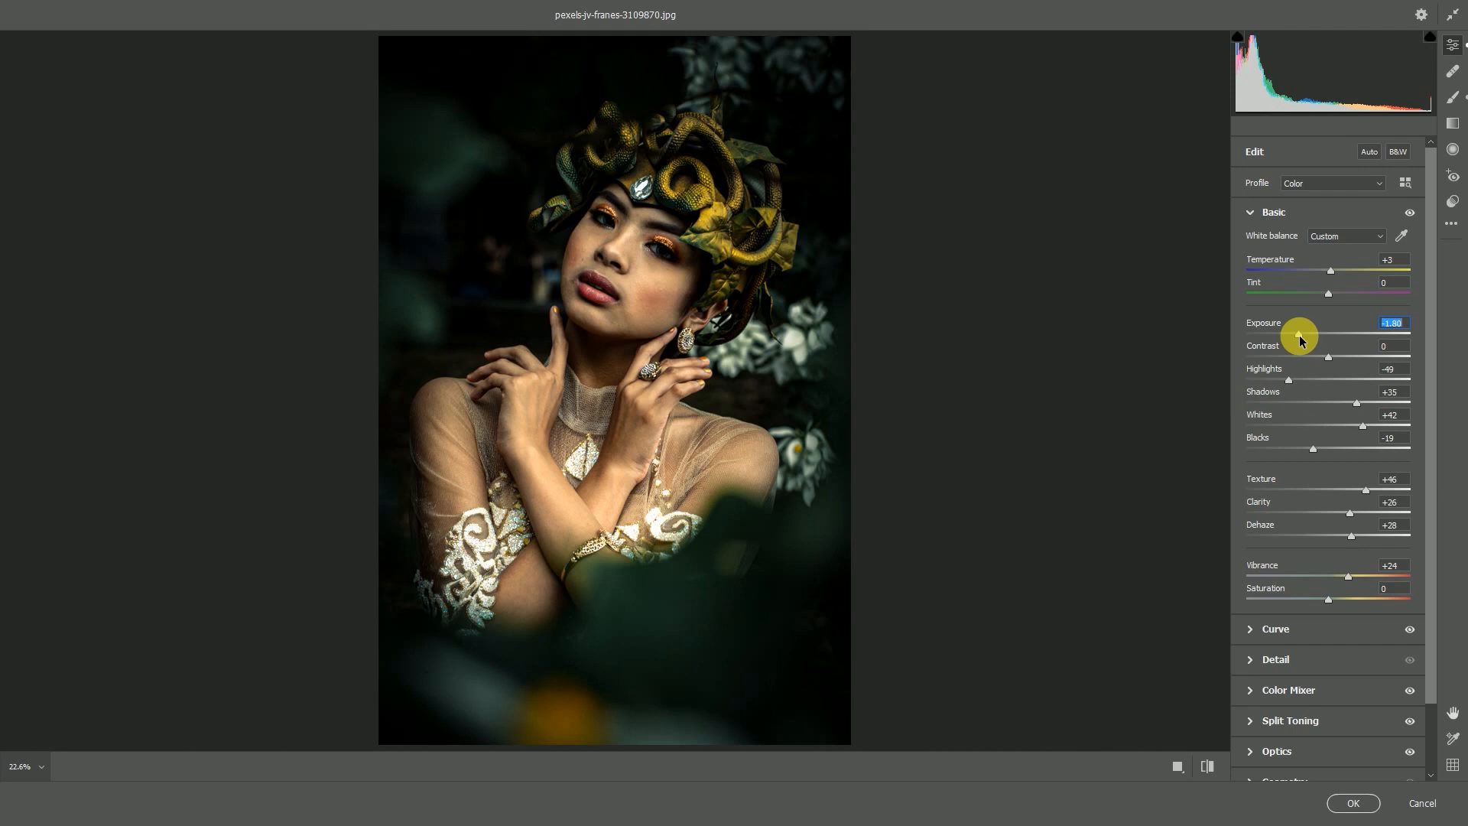
{"action": "left_click_drag", "start_coordinate": [1288, 380], "coordinate": [1285, 382]}
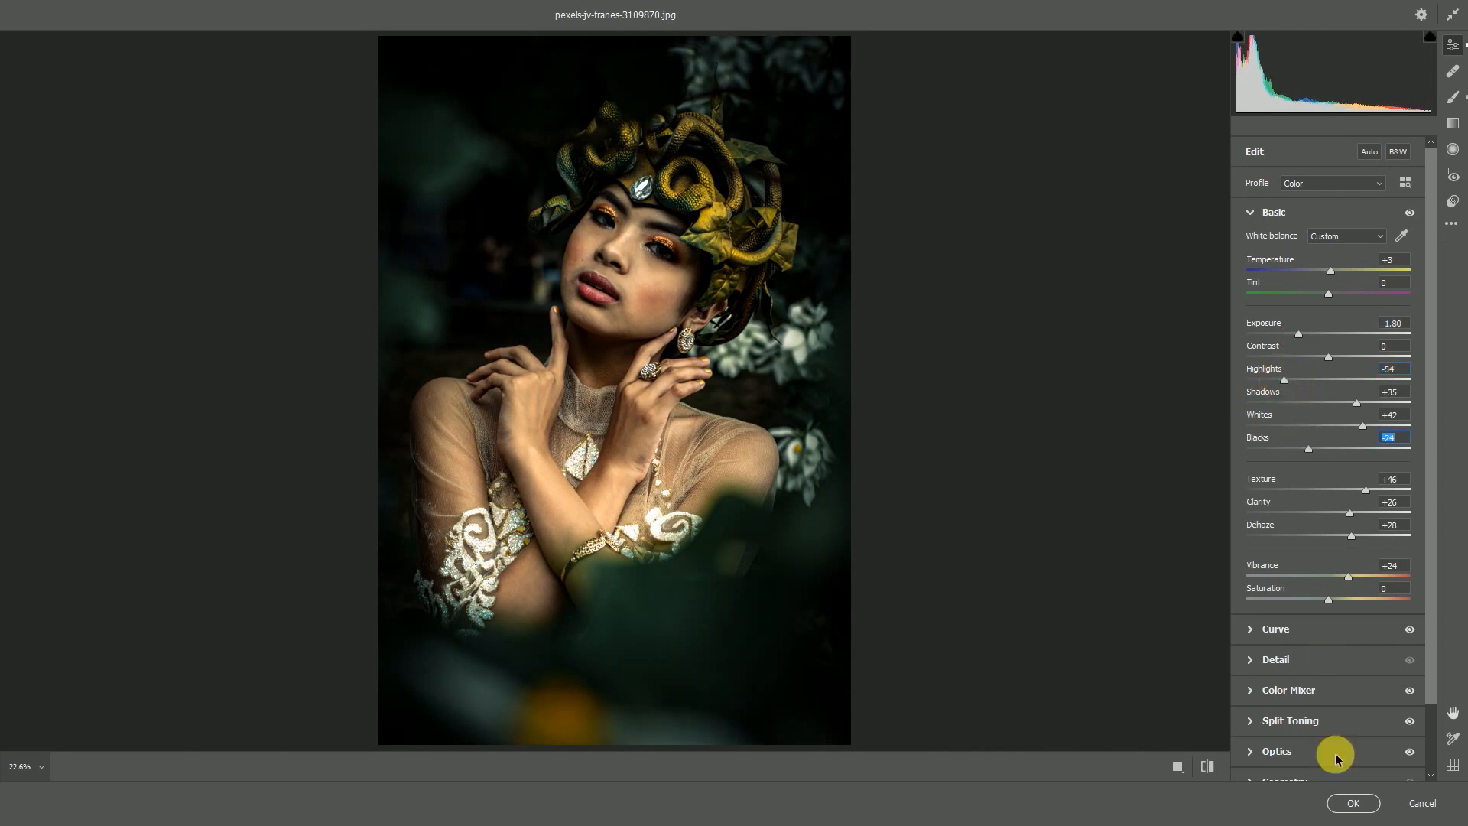
Apply the Camera Raw grade to the Background copy layer.
{"action": "left_click", "coordinate": [1353, 803]}
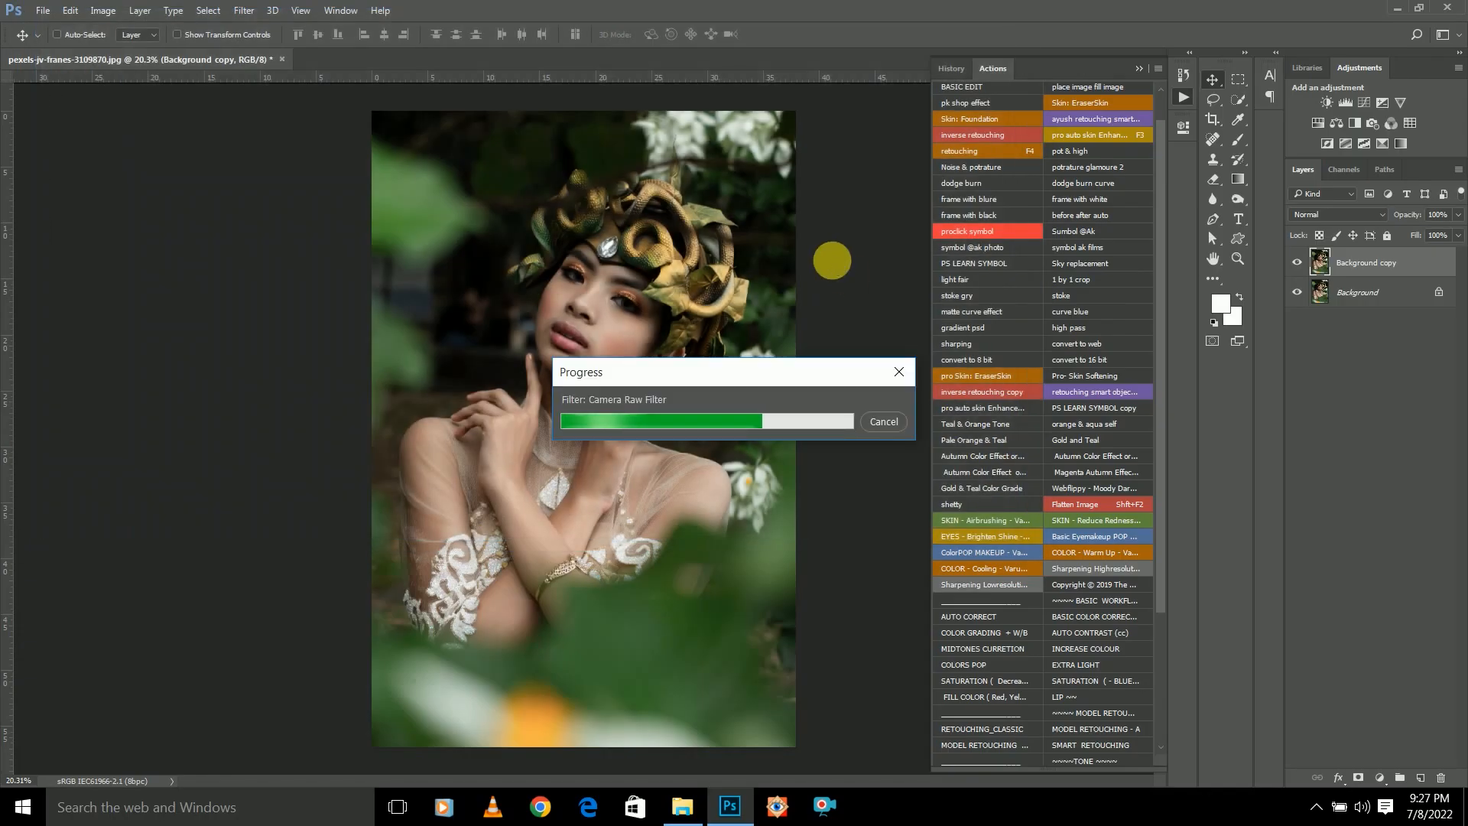
{"action": "scroll", "coordinate": [664, 325], "scroll_direction": "down", "scroll_amount": 1}
{"action": "scroll", "coordinate": [664, 330], "scroll_direction": "up", "scroll_amount": 1}
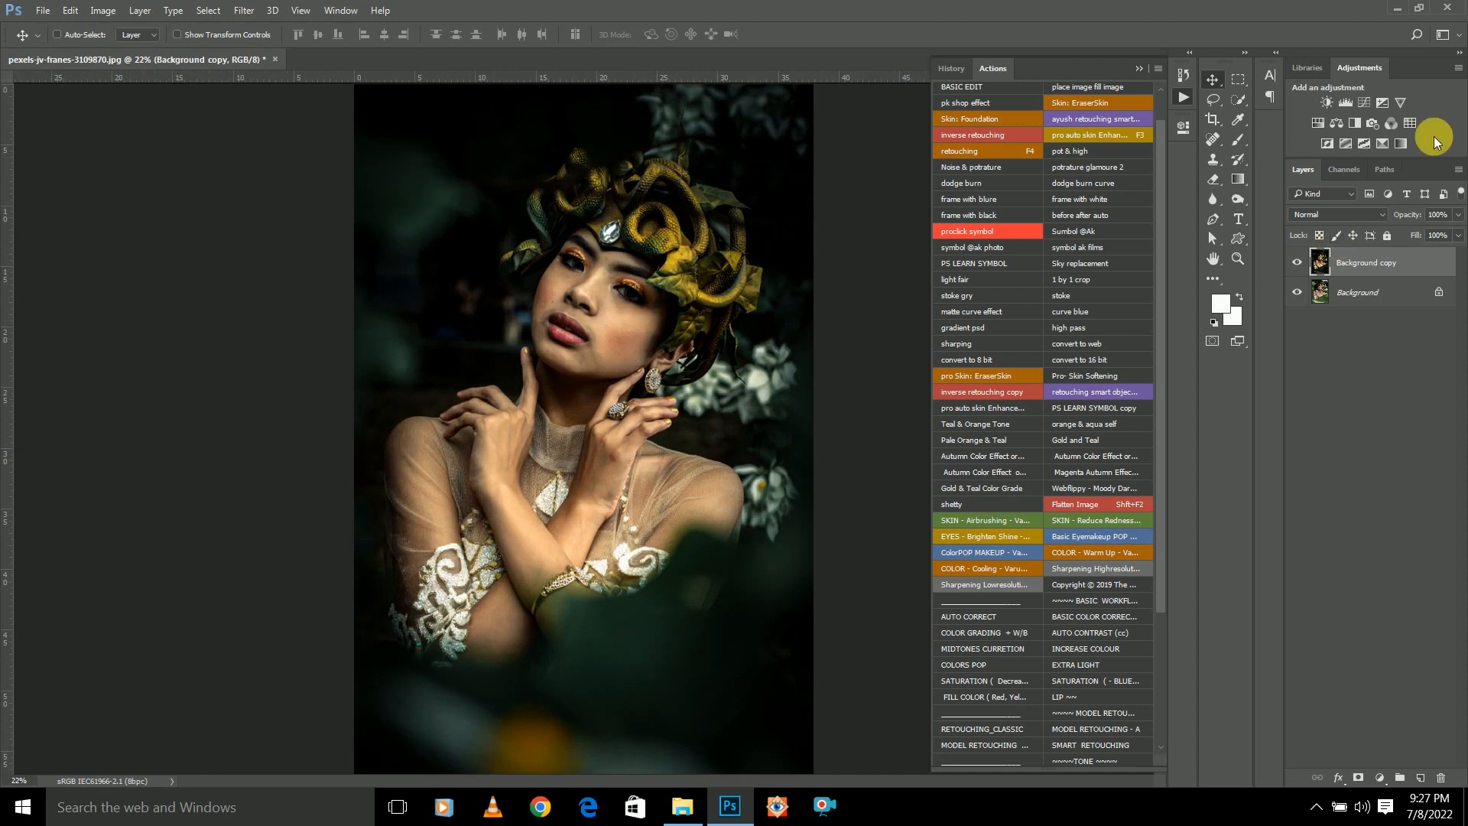
Add a Color Lookup adjustment layer using the 3DLUT file 21 . Kodak 5218 Kodak 2395 (by Adobe).cube at 34% opacity.
{"action": "left_click", "coordinate": [1411, 123]}
{"action": "left_click", "coordinate": [1107, 170]}
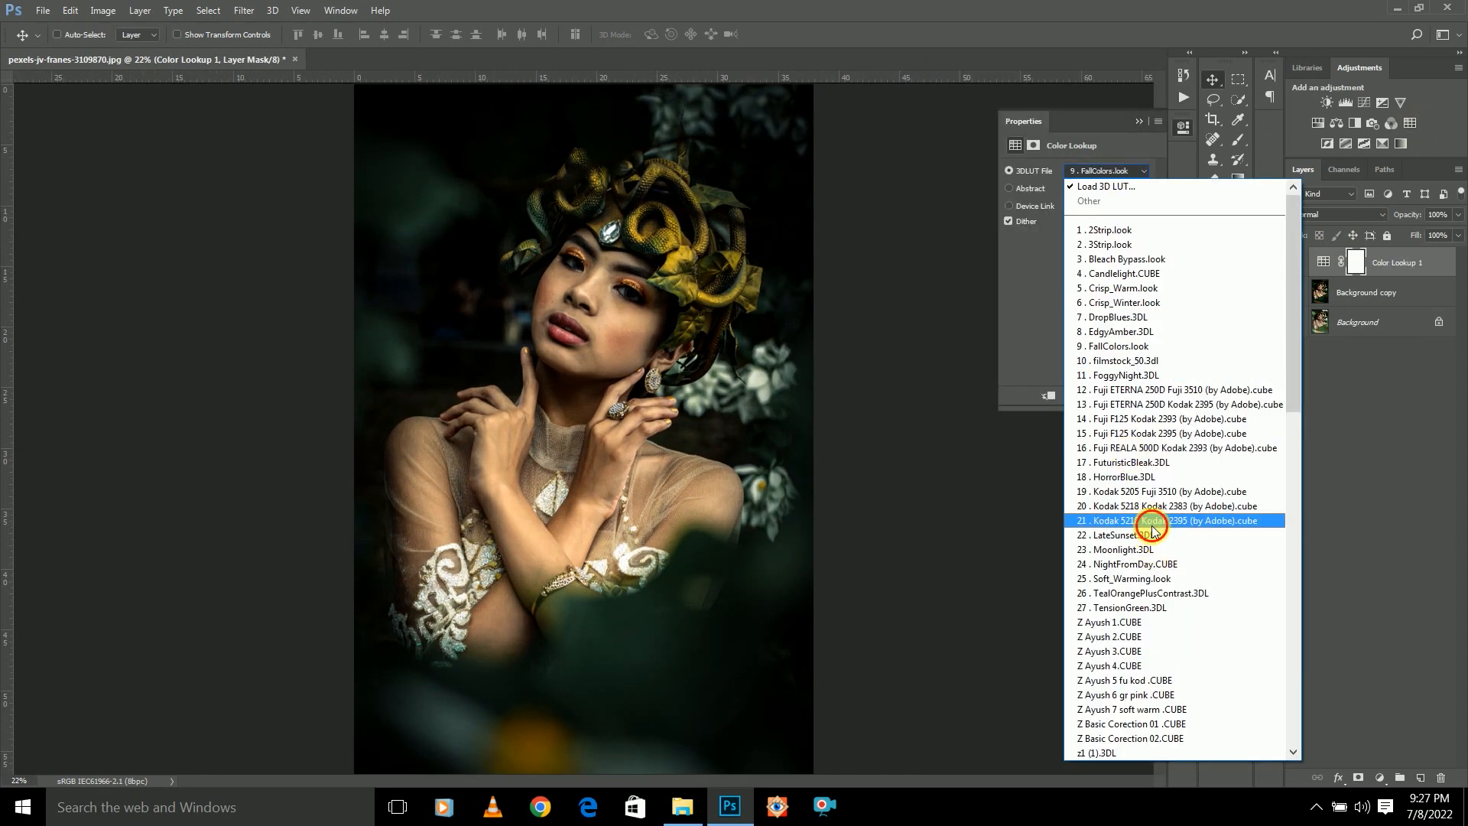
{"action": "left_click", "coordinate": [1153, 522]}
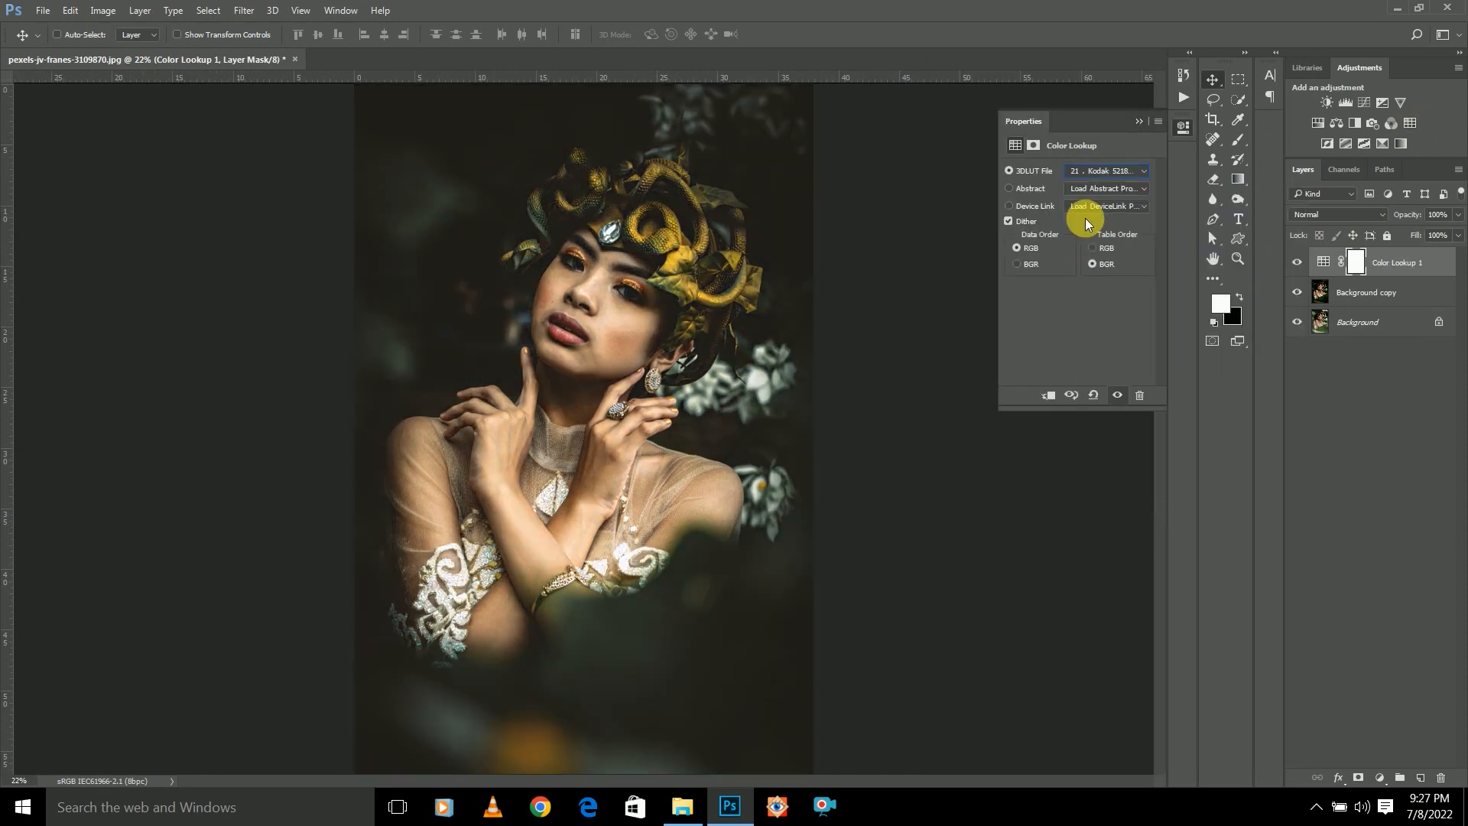
{"action": "left_click", "coordinate": [1458, 214]}
{"action": "left_click_drag", "start_coordinate": [1458, 231], "coordinate": [1411, 236]}
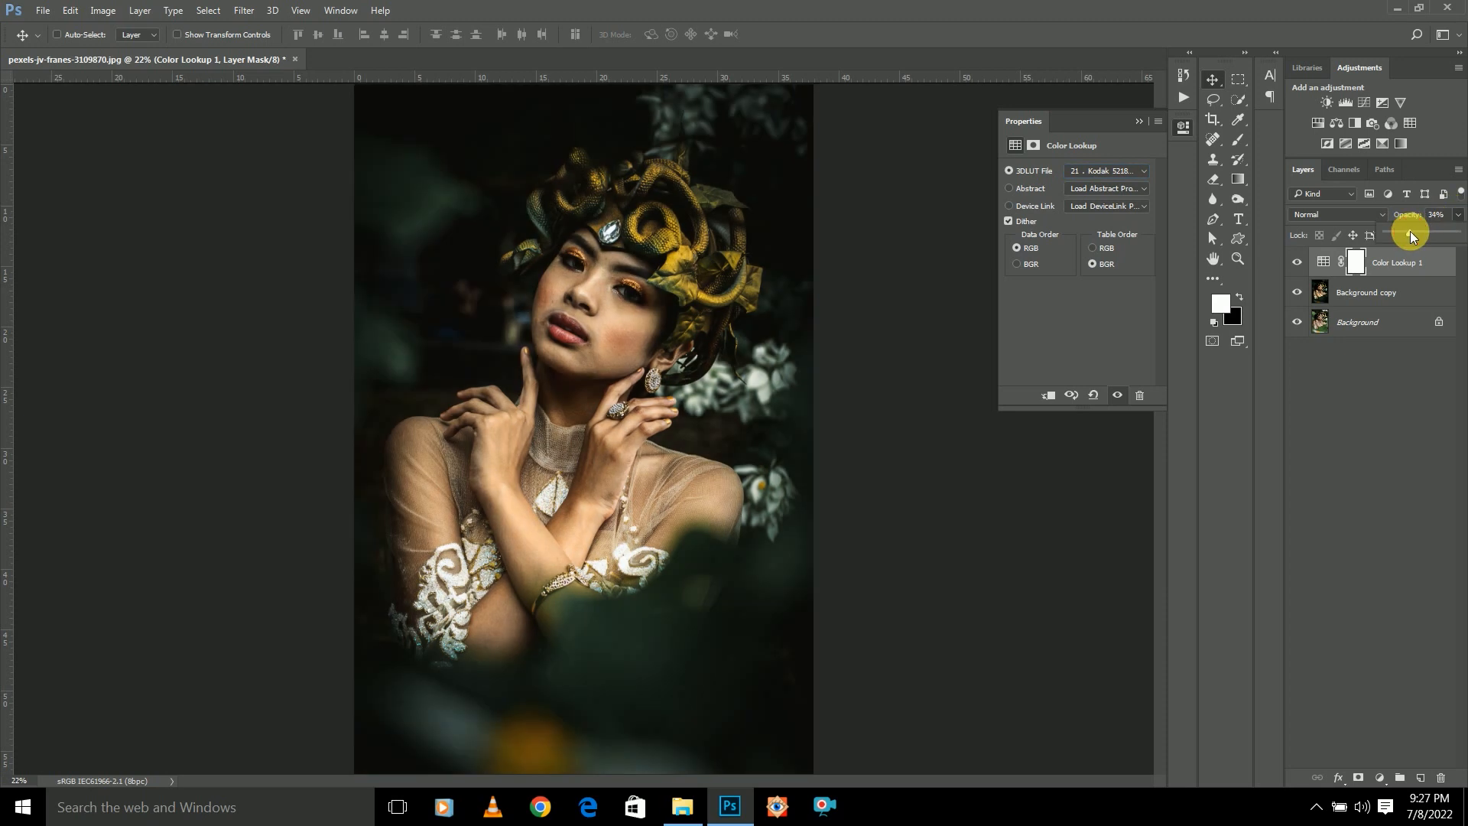
{"action": "left_click", "coordinate": [1139, 120]}
{"action": "left_click", "coordinate": [1308, 264]}
{"action": "left_click", "coordinate": [1308, 264]}
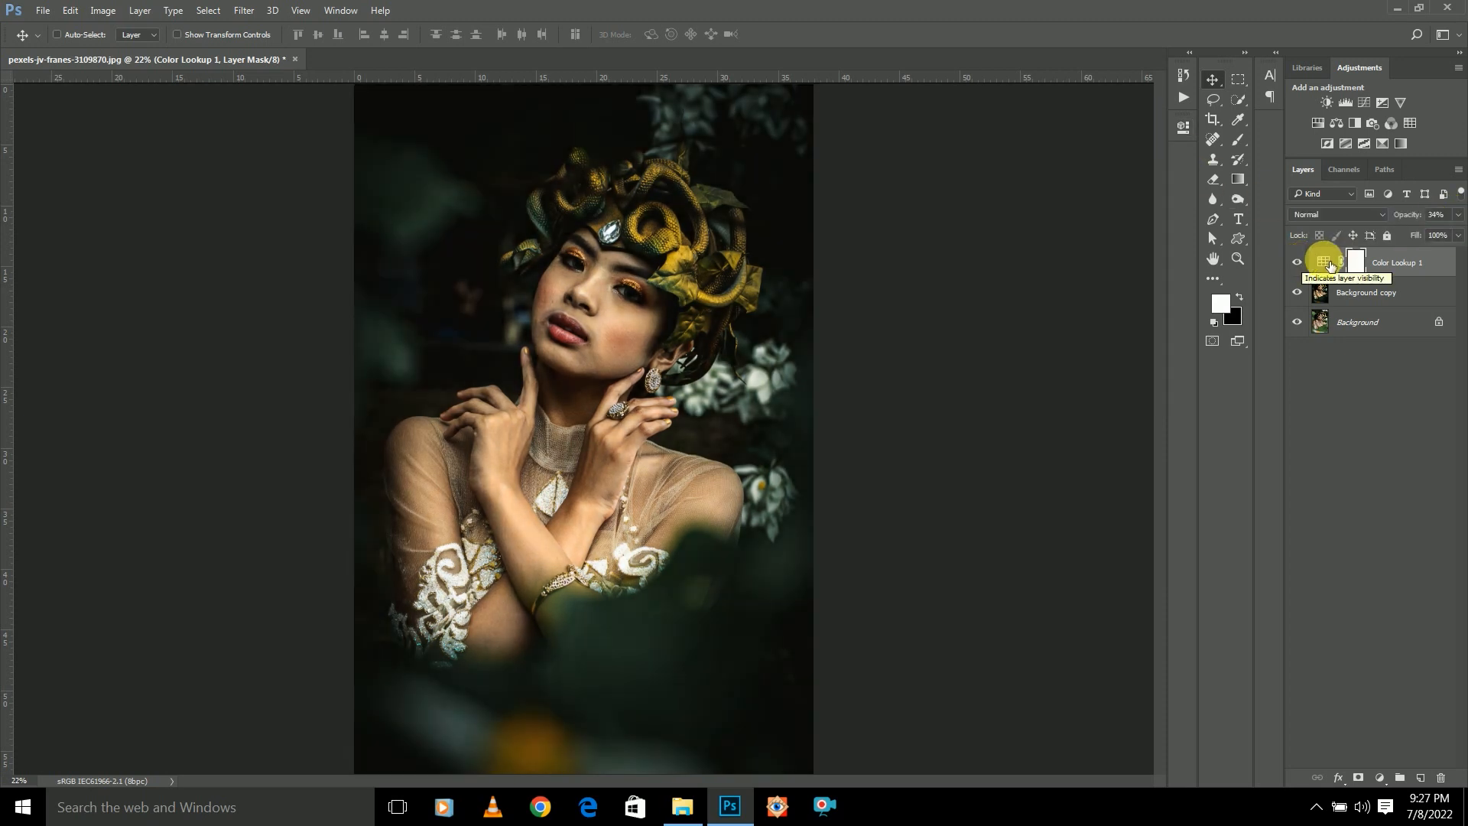
Add a Brightness/Contrast adjustment layer with contrast 7 and compare the image with and without it.
{"action": "left_click", "coordinate": [1327, 102]}
{"action": "left_click_drag", "start_coordinate": [1077, 238], "coordinate": [1083, 239]}
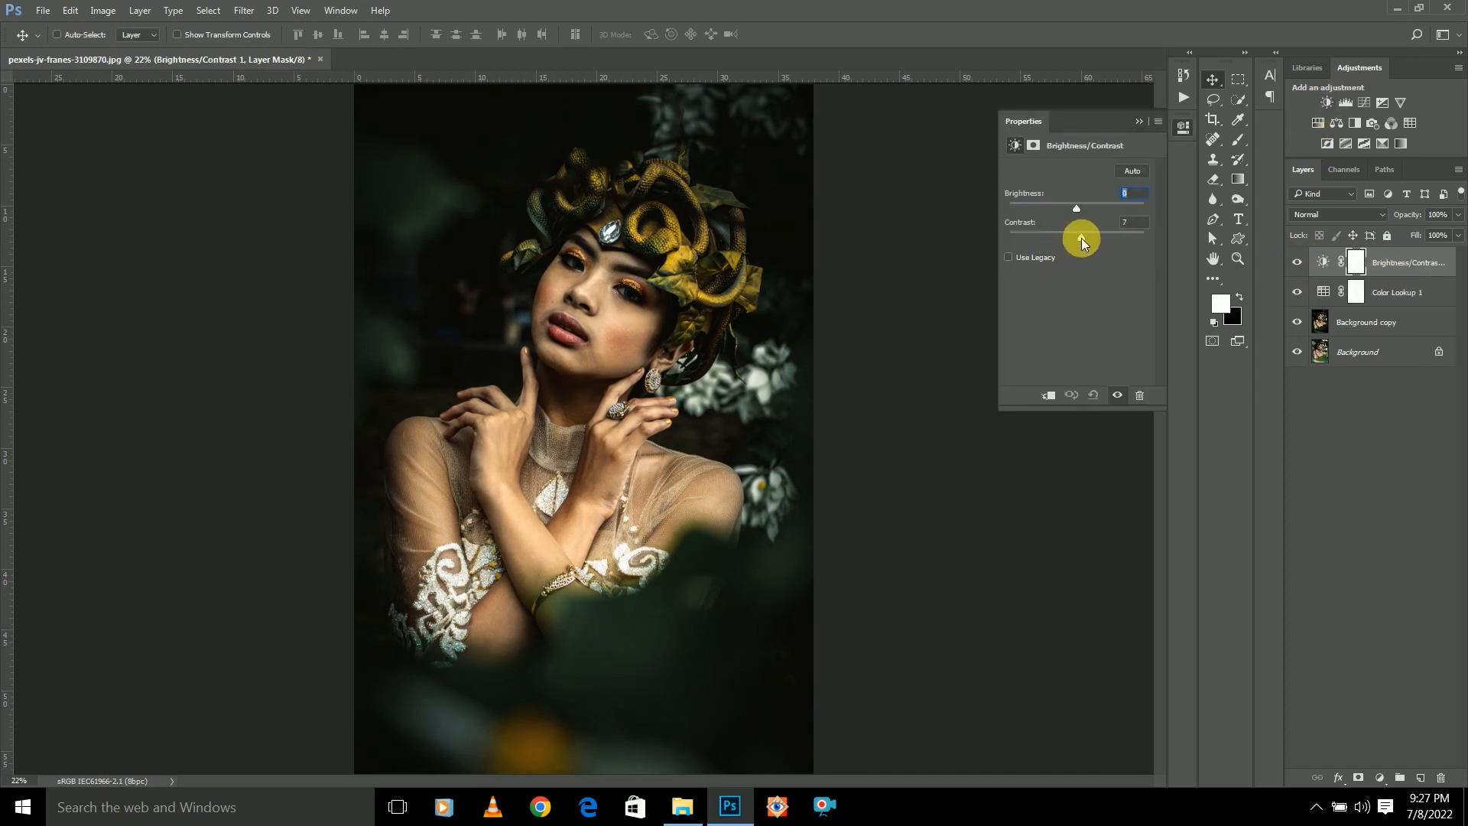
{"action": "left_click", "coordinate": [1139, 121]}
{"action": "scroll", "coordinate": [604, 291], "scroll_direction": "down", "scroll_amount": 7}
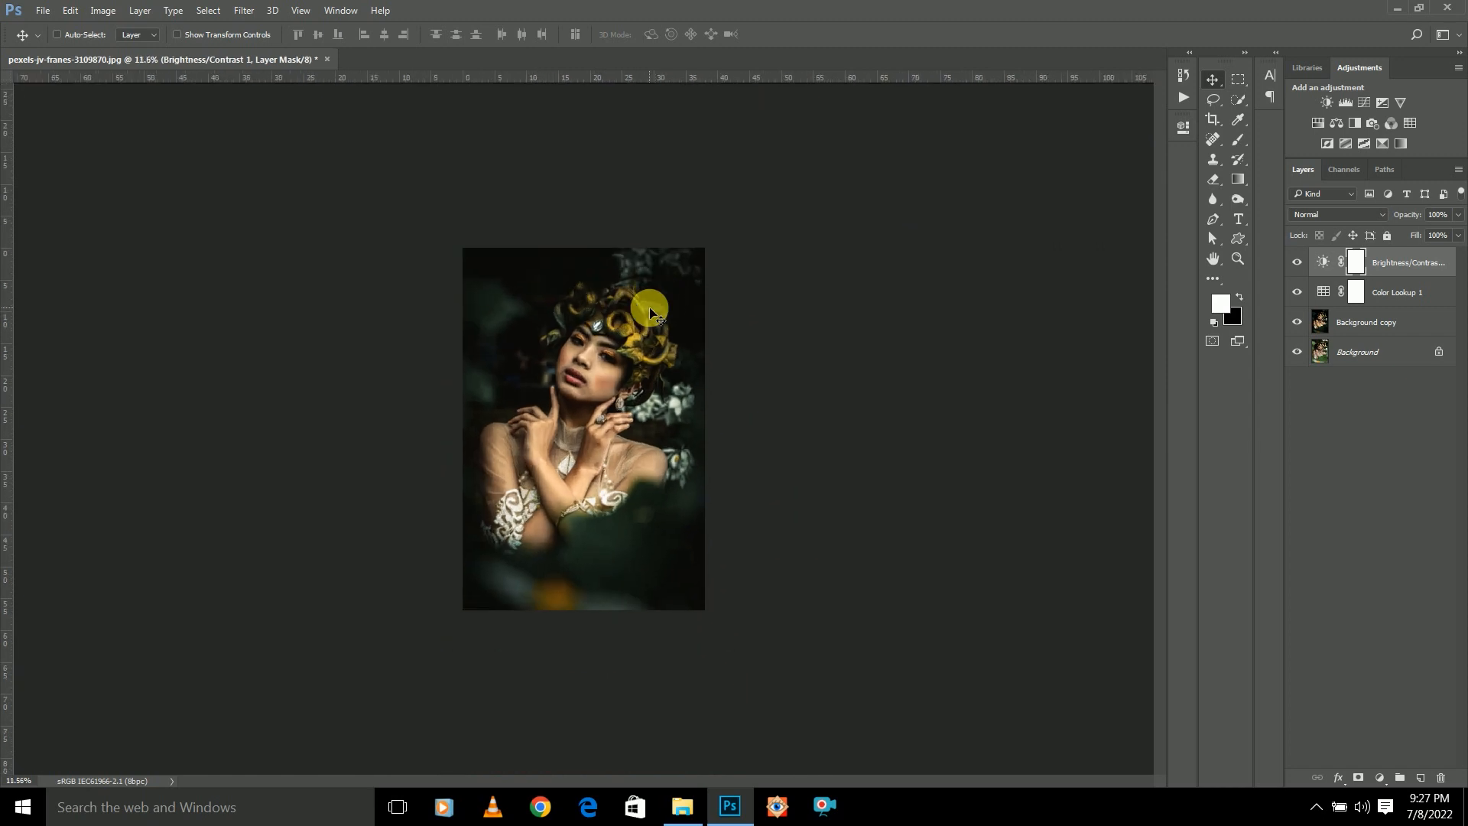
{"action": "scroll", "coordinate": [649, 308], "scroll_direction": "up", "scroll_amount": 6}
{"action": "left_click", "coordinate": [1297, 265]}
{"action": "left_click", "coordinate": [1298, 265]}
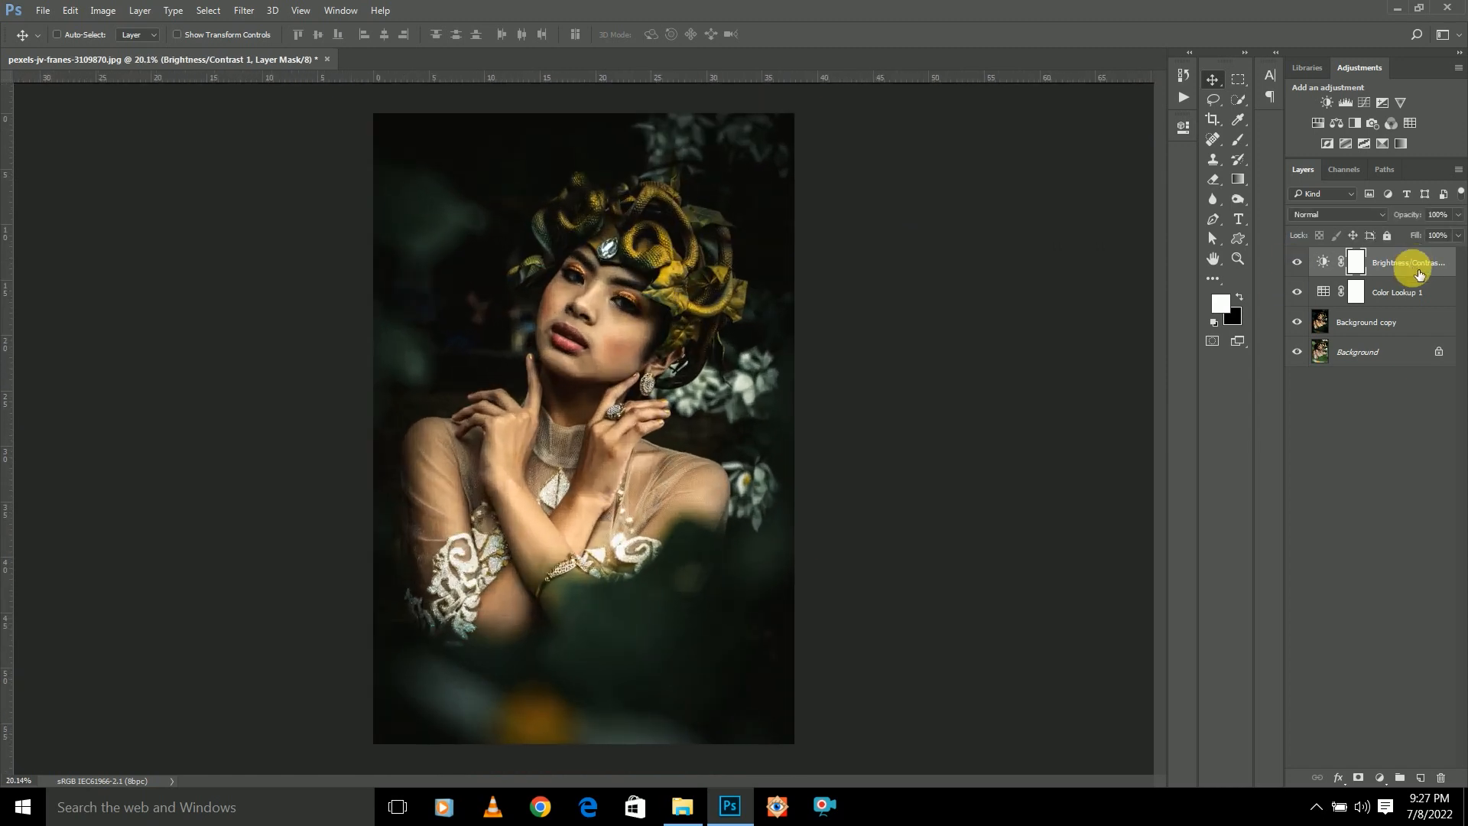
Add a Curves adjustment layer and slightly raise the blue channel's black point to tint the shadows blue.
{"action": "left_click", "coordinate": [1363, 102]}
{"action": "left_click", "coordinate": [1068, 189]}
{"action": "left_click", "coordinate": [1064, 231]}
{"action": "left_click_drag", "start_coordinate": [1039, 307], "coordinate": [1039, 300]}
{"action": "left_click", "coordinate": [1140, 123]}
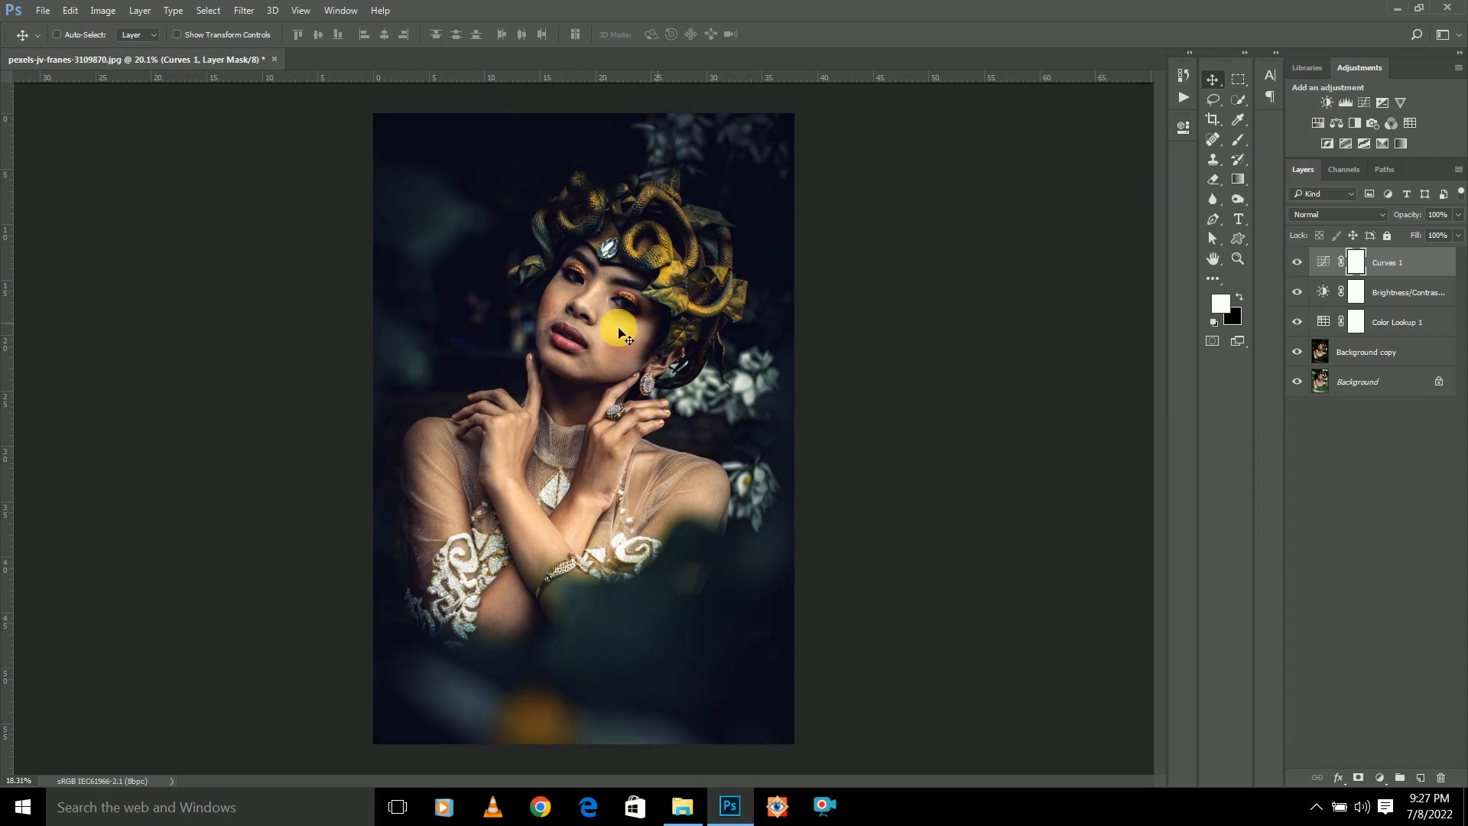
Reopen the Curves 1 adjustment, shift its shadow point slightly inward, and check the whole image.
{"action": "key", "text": "ctrl+0"}
{"action": "double_click", "coordinate": [1325, 266]}
{"action": "left_click_drag", "start_coordinate": [1039, 318], "coordinate": [1043, 318]}
{"action": "left_click", "coordinate": [1142, 121]}
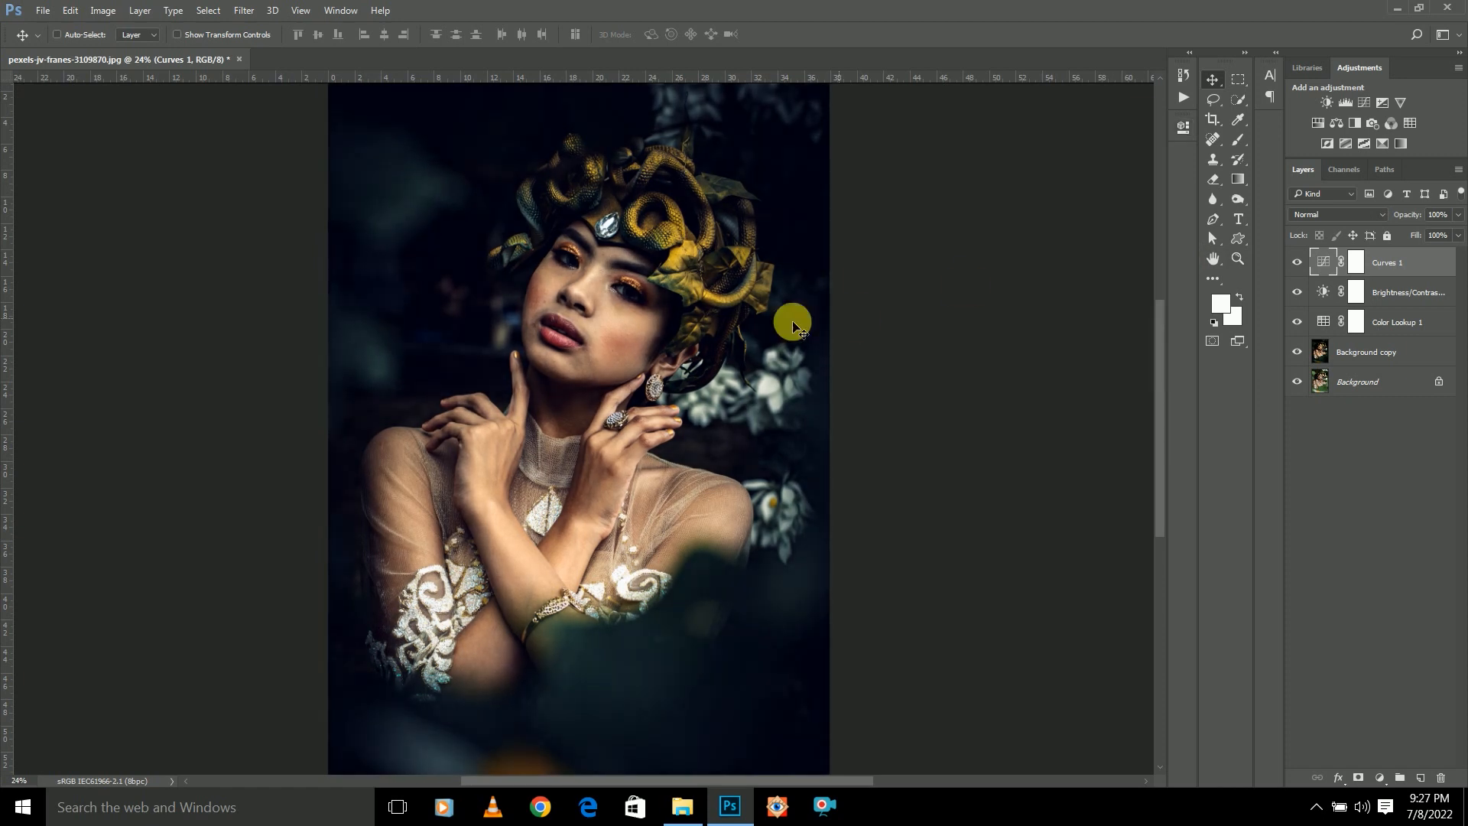
{"action": "scroll", "coordinate": [803, 312], "scroll_direction": "down", "scroll_amount": 8}
{"action": "scroll", "coordinate": [711, 304], "scroll_direction": "up", "scroll_amount": 6}
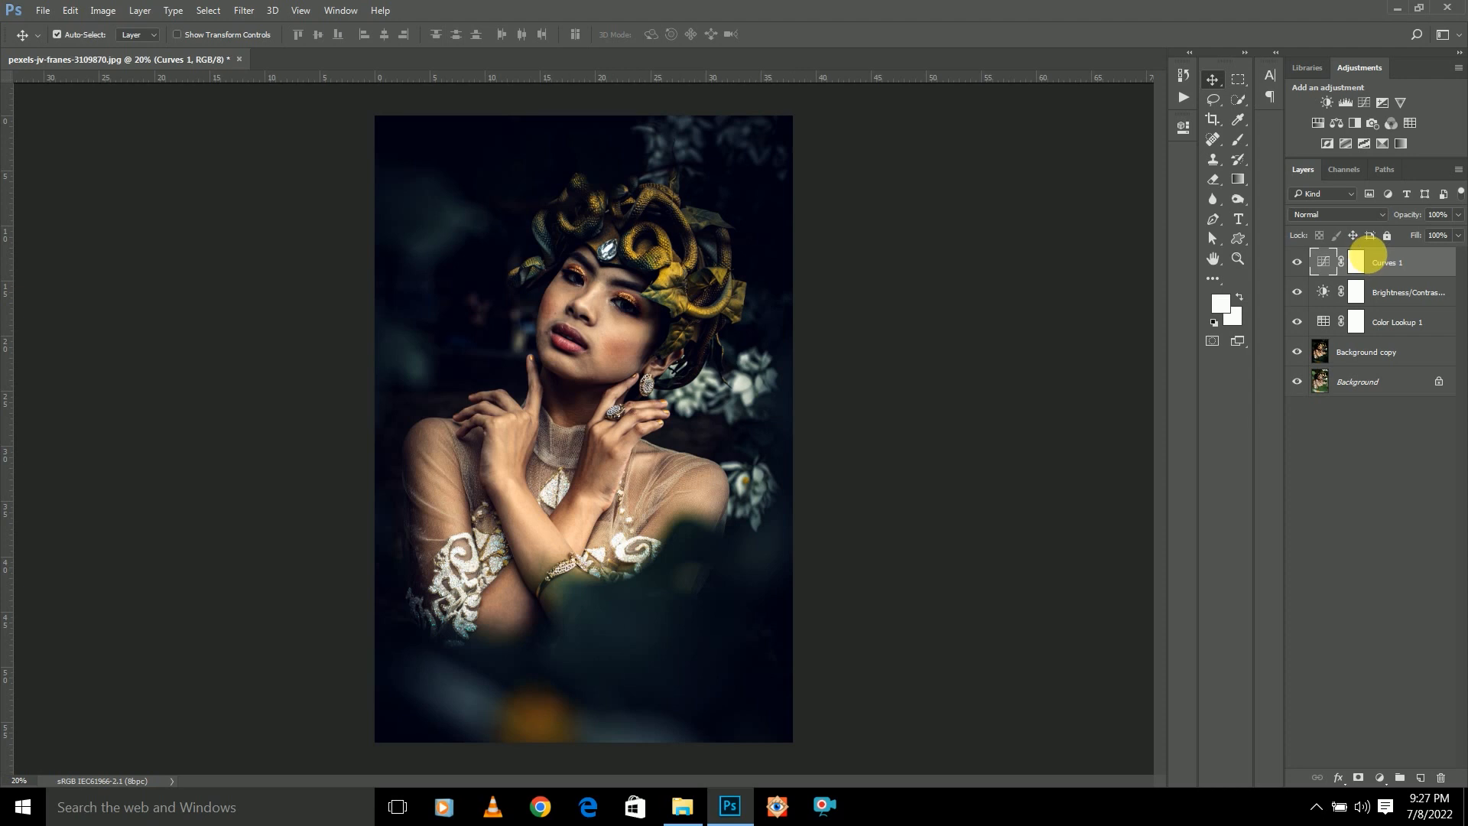
Stamp all visible layers into a new layer and run the retouching action on it.
{"action": "key", "text": "ctrl+shift+alt+e"}
{"action": "left_click", "coordinate": [1183, 97]}
{"action": "scroll", "coordinate": [1011, 226], "scroll_direction": "up", "scroll_amount": 2}
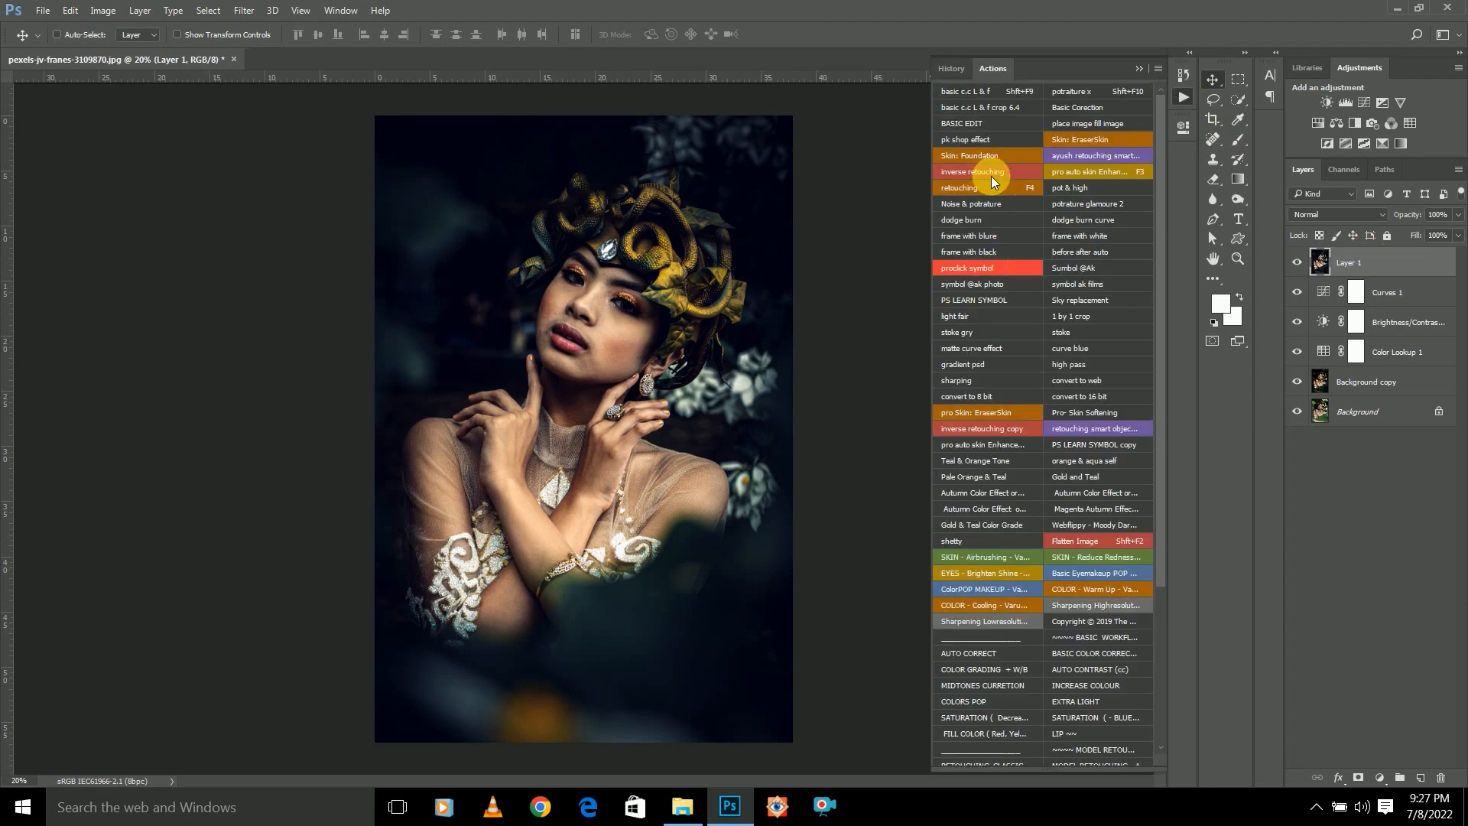
{"action": "left_click", "coordinate": [997, 191]}
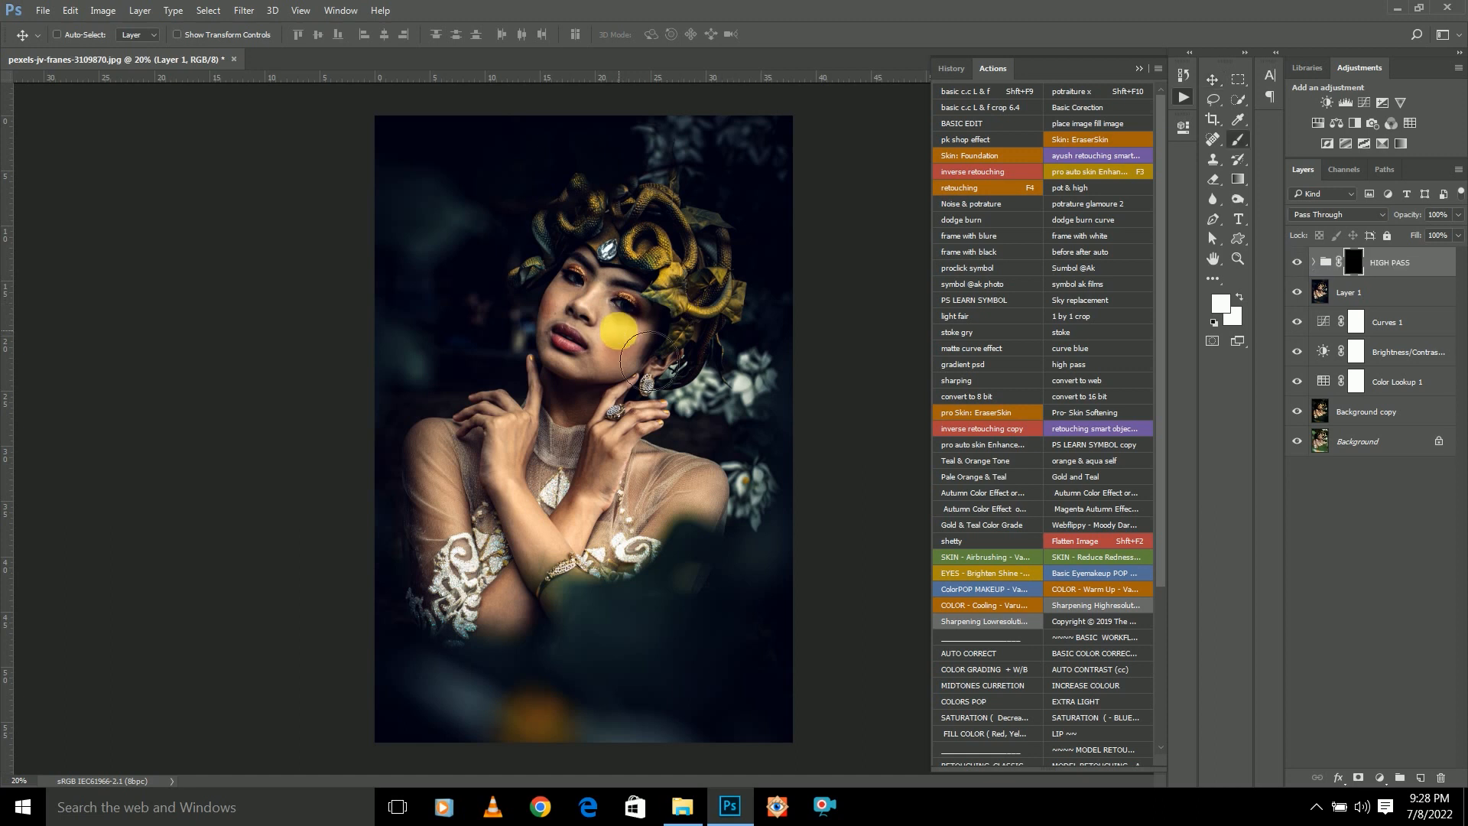
Paint white on the HIGH PASS group's mask with a small soft brush to smooth the cheek on the earring side.
{"action": "scroll", "coordinate": [619, 331], "scroll_direction": "up", "scroll_amount": 6}
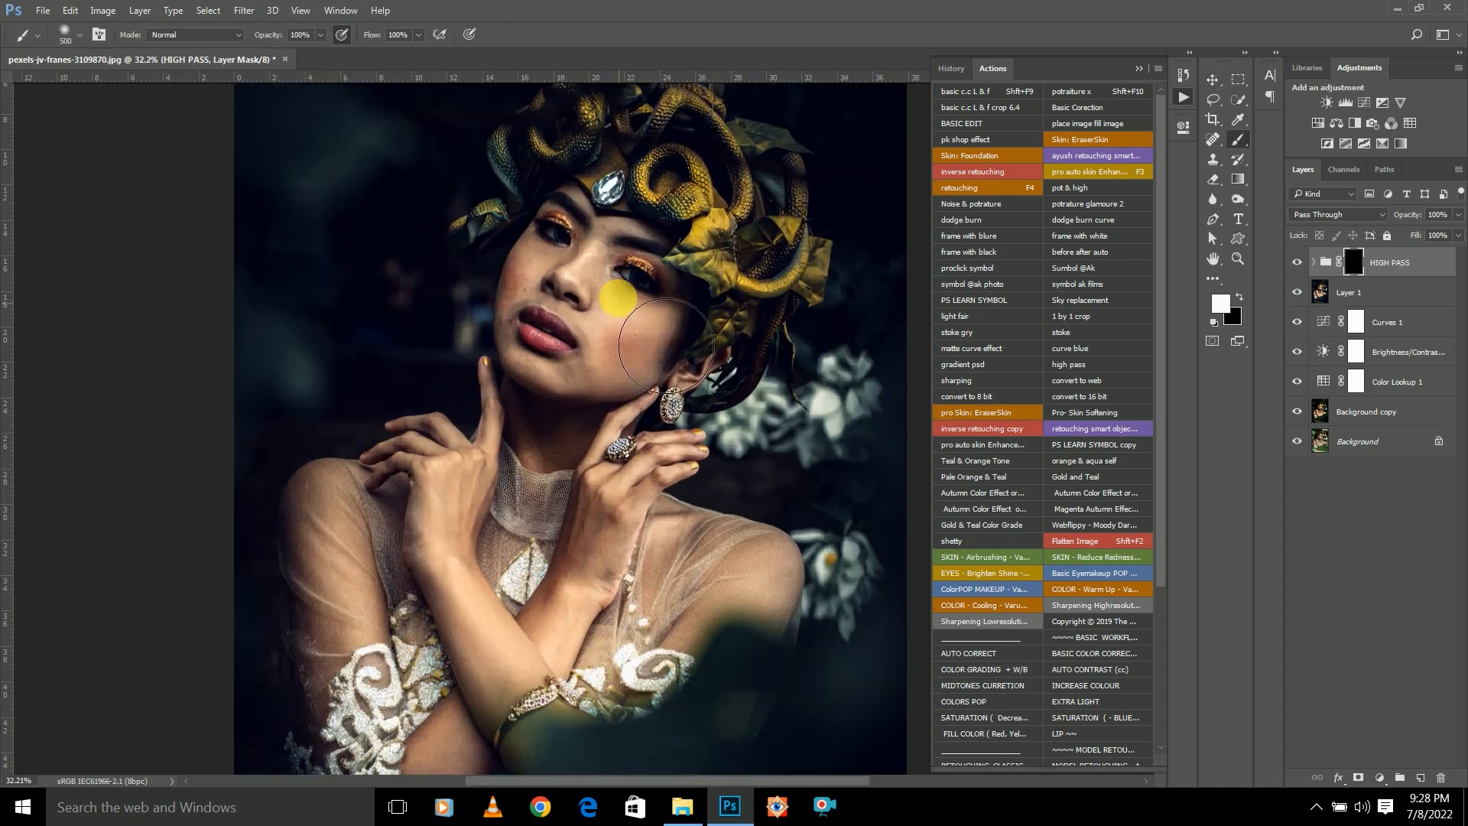
{"action": "key", "text": "bracketleft"}
{"action": "key", "text": "bracketleft"}
{"action": "key", "text": "bracketleft"}
{"action": "key", "text": "bracketleft"}
{"action": "key", "text": "bracketleft"}
{"action": "key", "text": "bracketleft"}
{"action": "key", "text": "bracketleft"}
{"action": "key", "text": "bracketleft"}
{"action": "key", "text": "bracketleft"}
{"action": "key", "text": "bracketleft"}
{"action": "scroll", "coordinate": [608, 293], "scroll_direction": "up", "scroll_amount": 4}
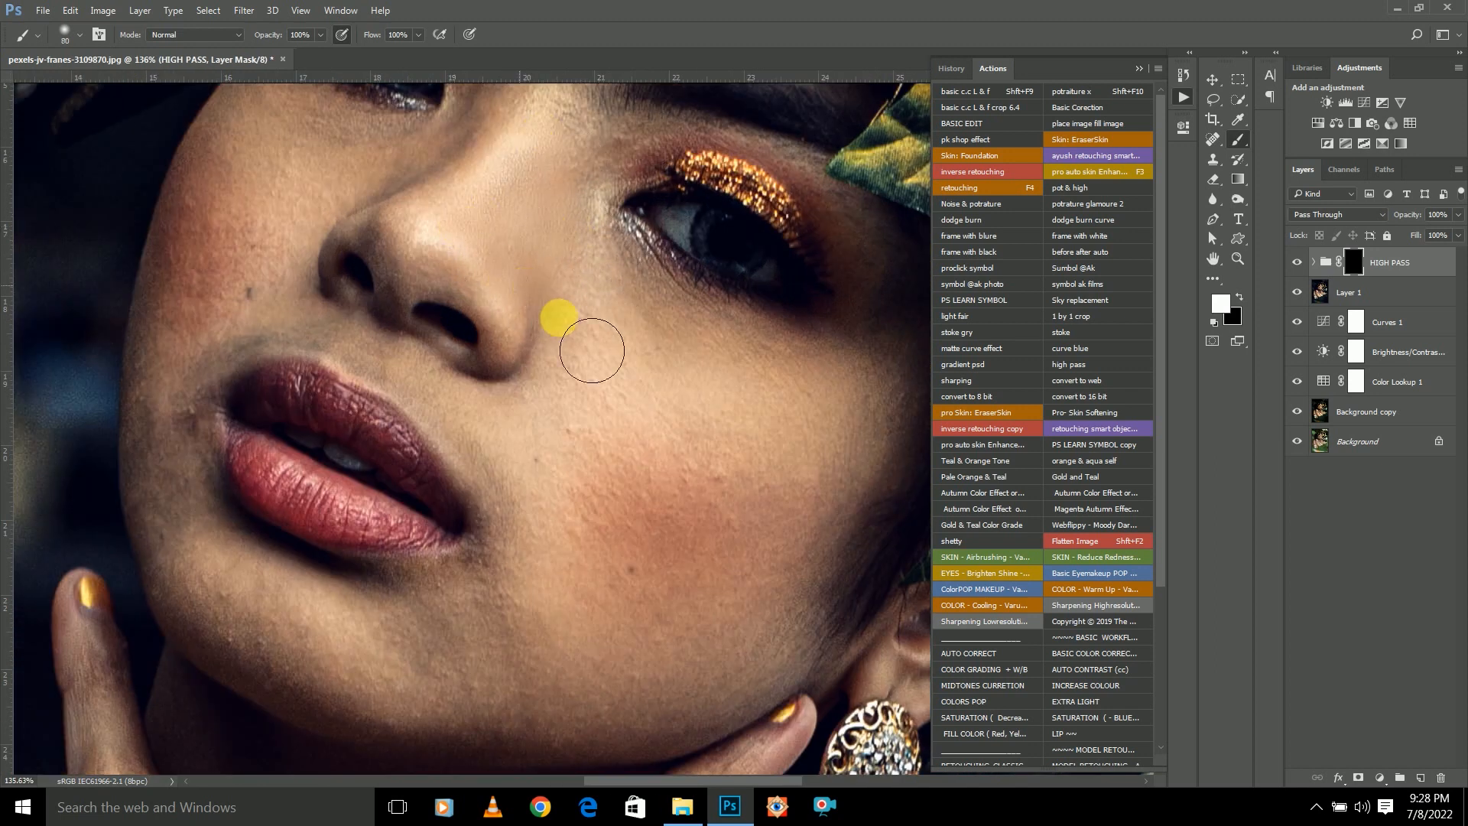
{"action": "key", "text": "bracketright"}
{"action": "key", "text": "bracketright"}
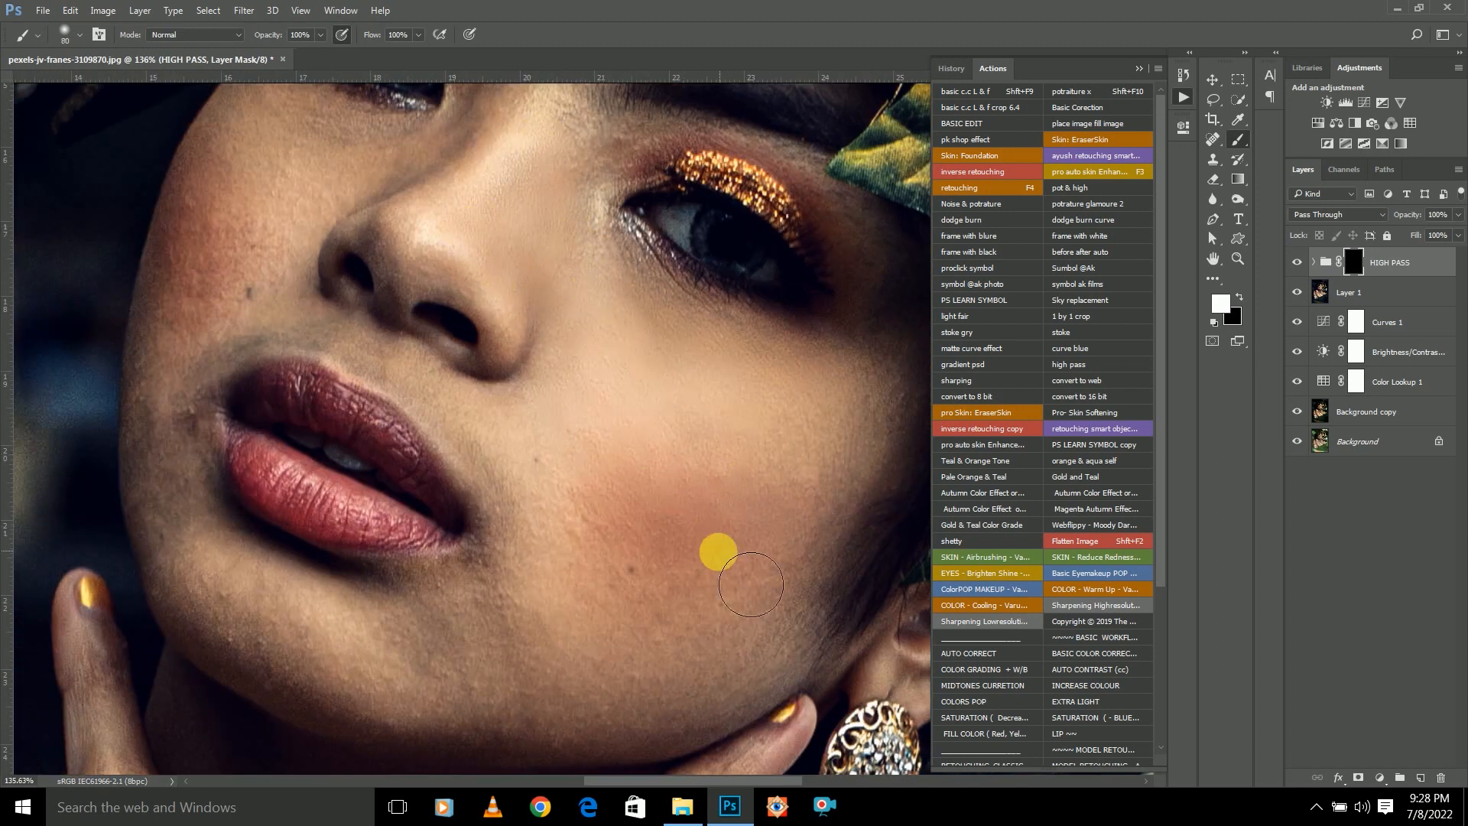
{"action": "scroll", "coordinate": [777, 469], "scroll_direction": "down", "scroll_amount": 2}
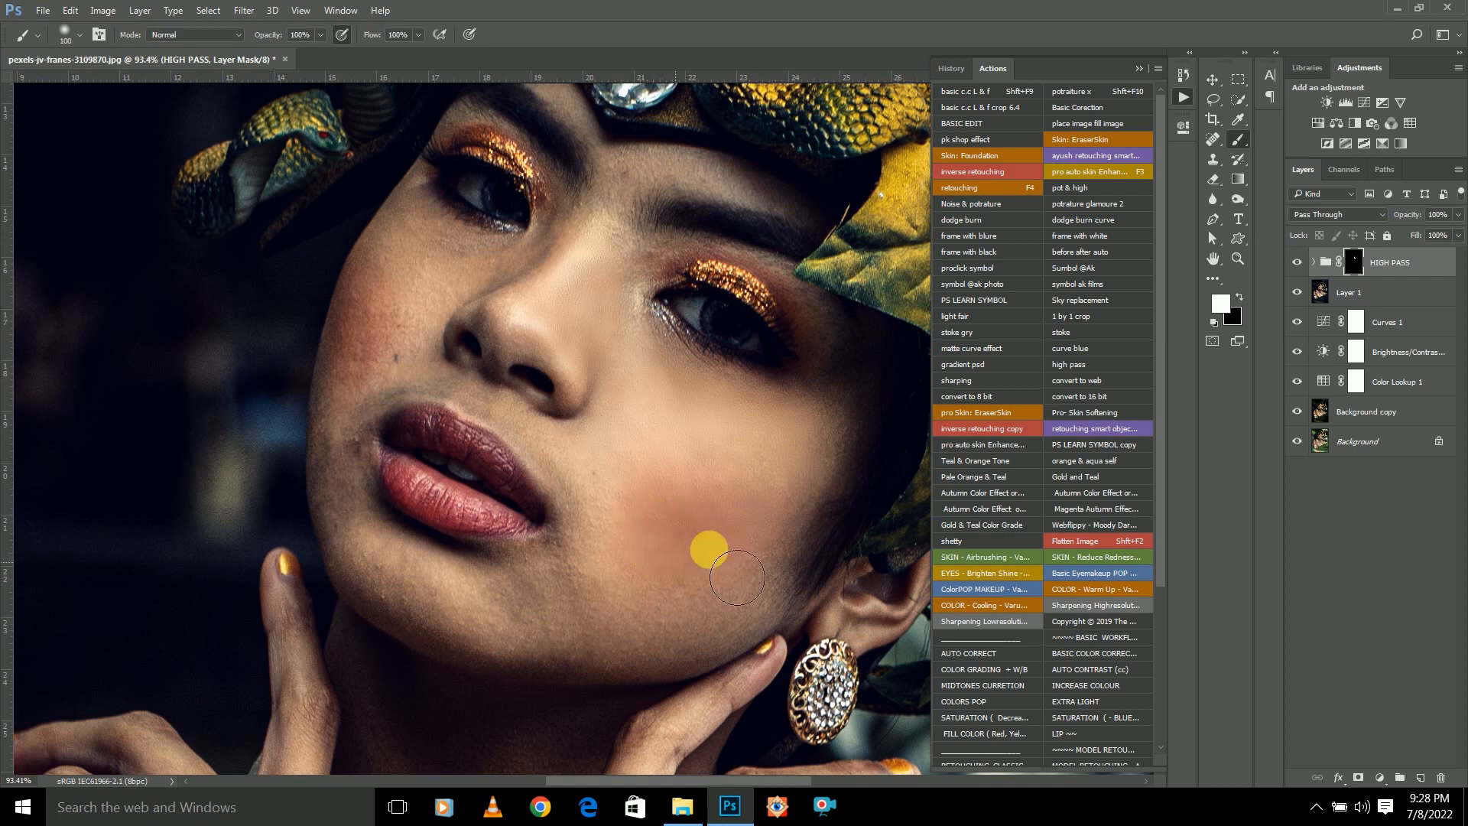
Extend the white mask painting over the lower cheek, jawline and chin, and display the mask as a red overlay.
{"action": "scroll", "coordinate": [673, 558], "scroll_direction": "down", "scroll_amount": 2}
{"action": "left_click_drag", "start_coordinate": [816, 573], "coordinate": [819, 614]}
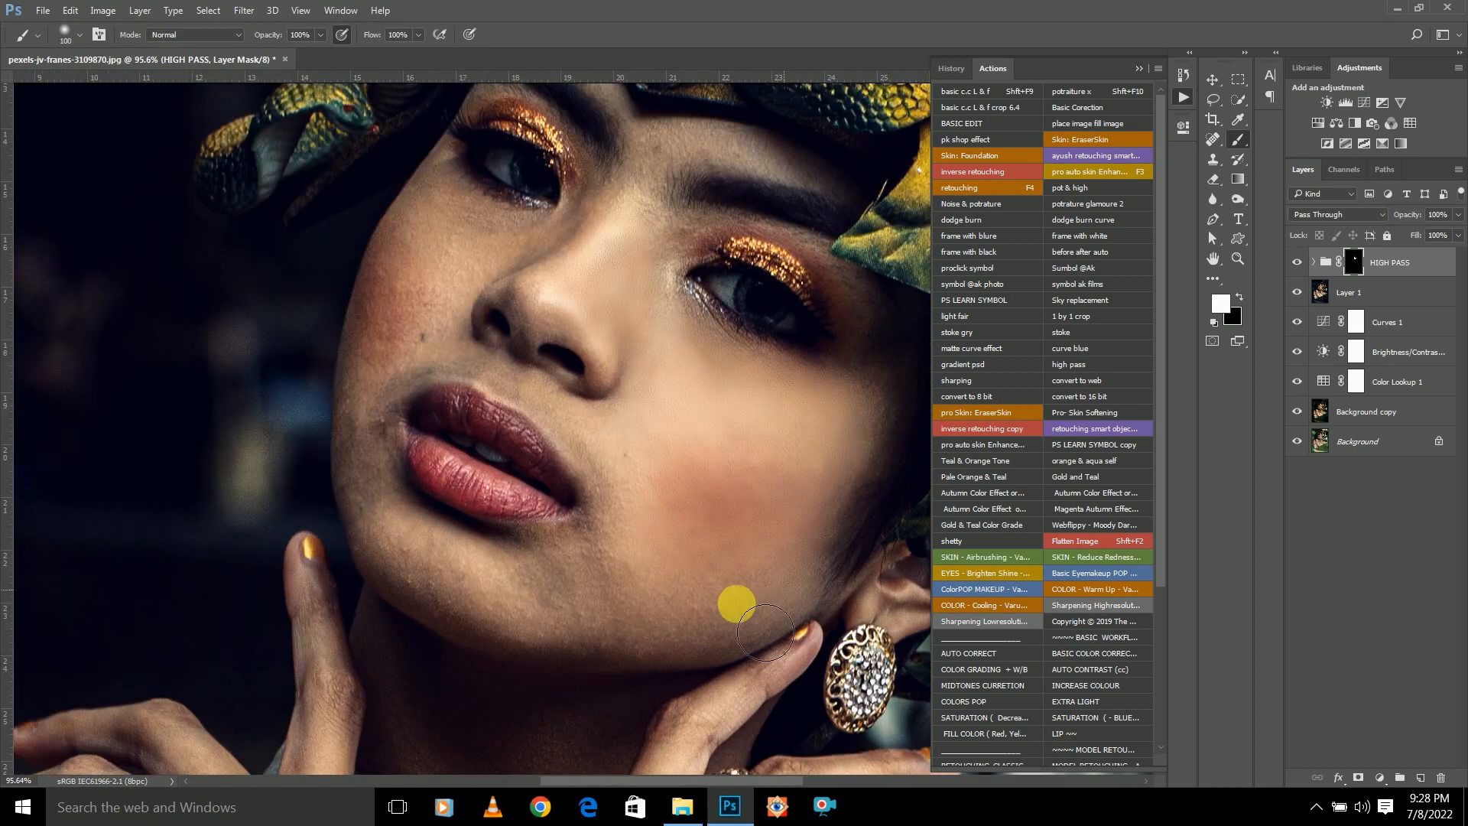
{"action": "mouse_move", "coordinate": [649, 498]}
{"action": "left_mouse_down"}
{"action": "mouse_move", "coordinate": [583, 603]}
{"action": "mouse_move", "coordinate": [559, 593]}
{"action": "mouse_move", "coordinate": [585, 638]}
{"action": "mouse_move", "coordinate": [778, 625]}
{"action": "mouse_move", "coordinate": [550, 627]}
{"action": "mouse_move", "coordinate": [494, 597]}
{"action": "mouse_move", "coordinate": [607, 637]}
{"action": "mouse_move", "coordinate": [574, 639]}
{"action": "mouse_move", "coordinate": [605, 618]}
{"action": "left_mouse_up"}
{"action": "key", "text": "backslash"}
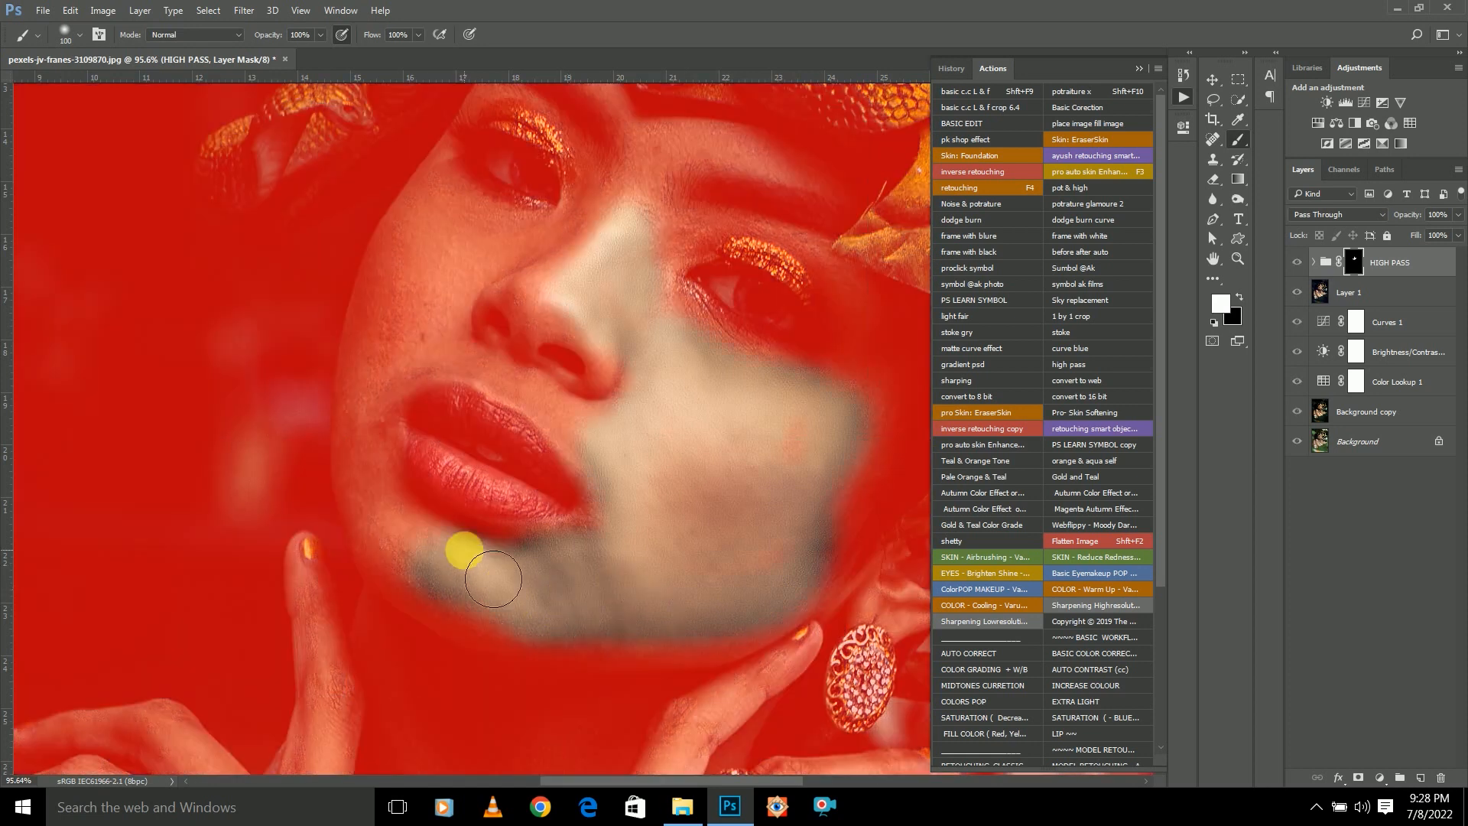
Reduce the brush to 60 and paint the mask over the opposite cheek and beside the mouth.
{"action": "scroll", "coordinate": [458, 554], "scroll_direction": "down", "scroll_amount": 3}
{"action": "scroll", "coordinate": [448, 363], "scroll_direction": "up", "scroll_amount": 10}
{"action": "left_click_drag", "start_coordinate": [496, 214], "coordinate": [600, 444]}
{"action": "scroll", "coordinate": [589, 417], "scroll_direction": "up", "scroll_amount": 2}
{"action": "key", "text": "bracketleft"}
{"action": "key", "text": "bracketleft"}
{"action": "key", "text": "bracketleft"}
{"action": "mouse_move", "coordinate": [527, 302]}
{"action": "left_mouse_down"}
{"action": "mouse_move", "coordinate": [868, 410]}
{"action": "mouse_move", "coordinate": [598, 402]}
{"action": "mouse_move", "coordinate": [508, 342]}
{"action": "mouse_move", "coordinate": [436, 619]}
{"action": "mouse_move", "coordinate": [475, 642]}
{"action": "left_mouse_up"}
{"action": "key", "text": "bracketleft"}
{"action": "mouse_move", "coordinate": [520, 584]}
{"action": "left_mouse_down"}
{"action": "mouse_move", "coordinate": [566, 240]}
{"action": "mouse_move", "coordinate": [668, 243]}
{"action": "mouse_move", "coordinate": [436, 278]}
{"action": "mouse_move", "coordinate": [328, 583]}
{"action": "mouse_move", "coordinate": [541, 323]}
{"action": "left_mouse_up"}
{"action": "scroll", "coordinate": [541, 323], "scroll_direction": "down", "scroll_amount": 4}
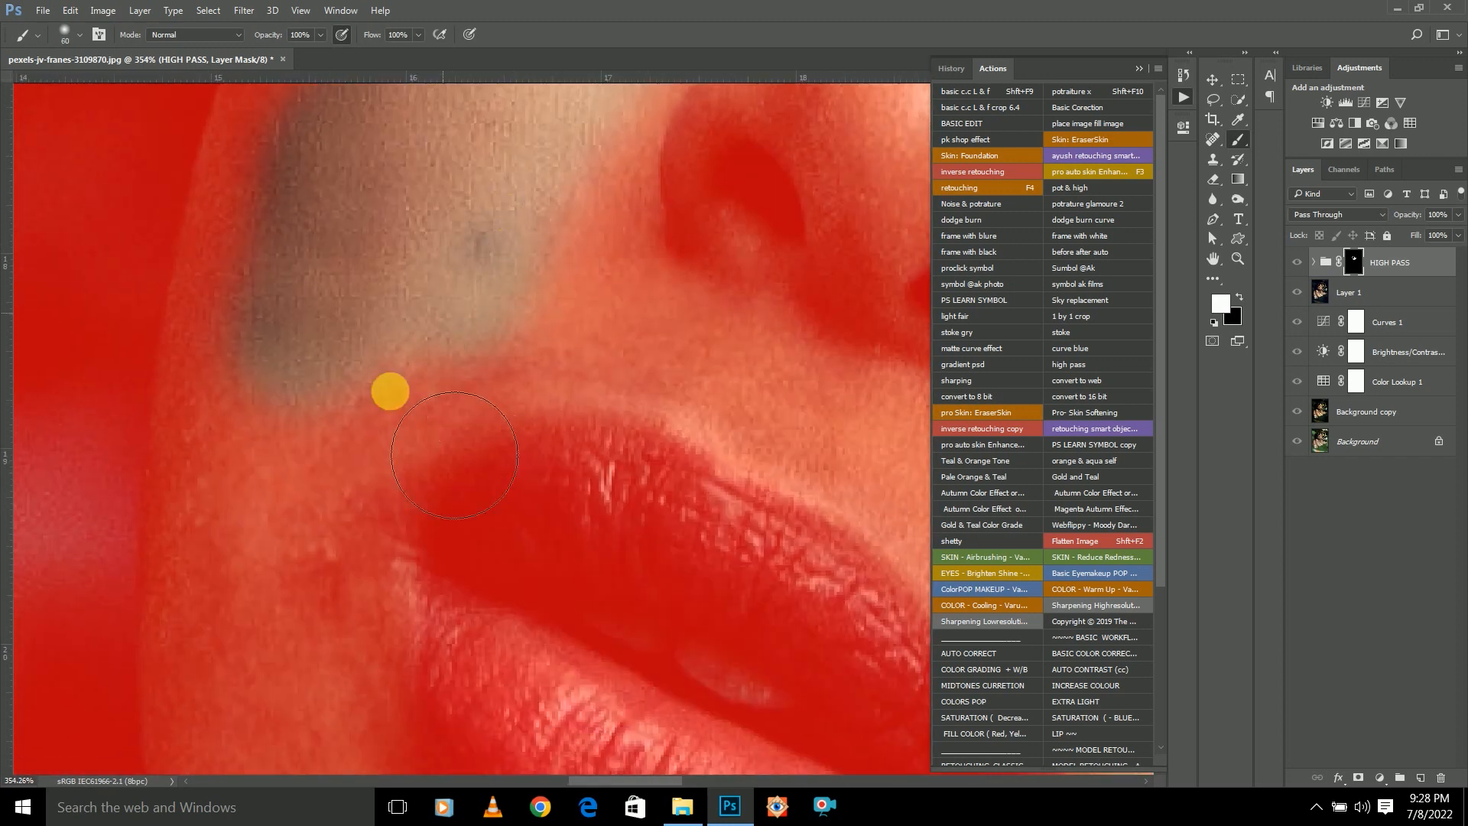
Paint the mask across the chin below the lower lip, then hide the mask overlay.
{"action": "scroll", "coordinate": [312, 390], "scroll_direction": "up", "scroll_amount": 3}
{"action": "mouse_move", "coordinate": [322, 550]}
{"action": "left_mouse_down"}
{"action": "mouse_move", "coordinate": [446, 768]}
{"action": "mouse_move", "coordinate": [398, 692]}
{"action": "mouse_move", "coordinate": [429, 455]}
{"action": "mouse_move", "coordinate": [428, 475]}
{"action": "mouse_move", "coordinate": [632, 530]}
{"action": "mouse_move", "coordinate": [715, 527]}
{"action": "left_mouse_up"}
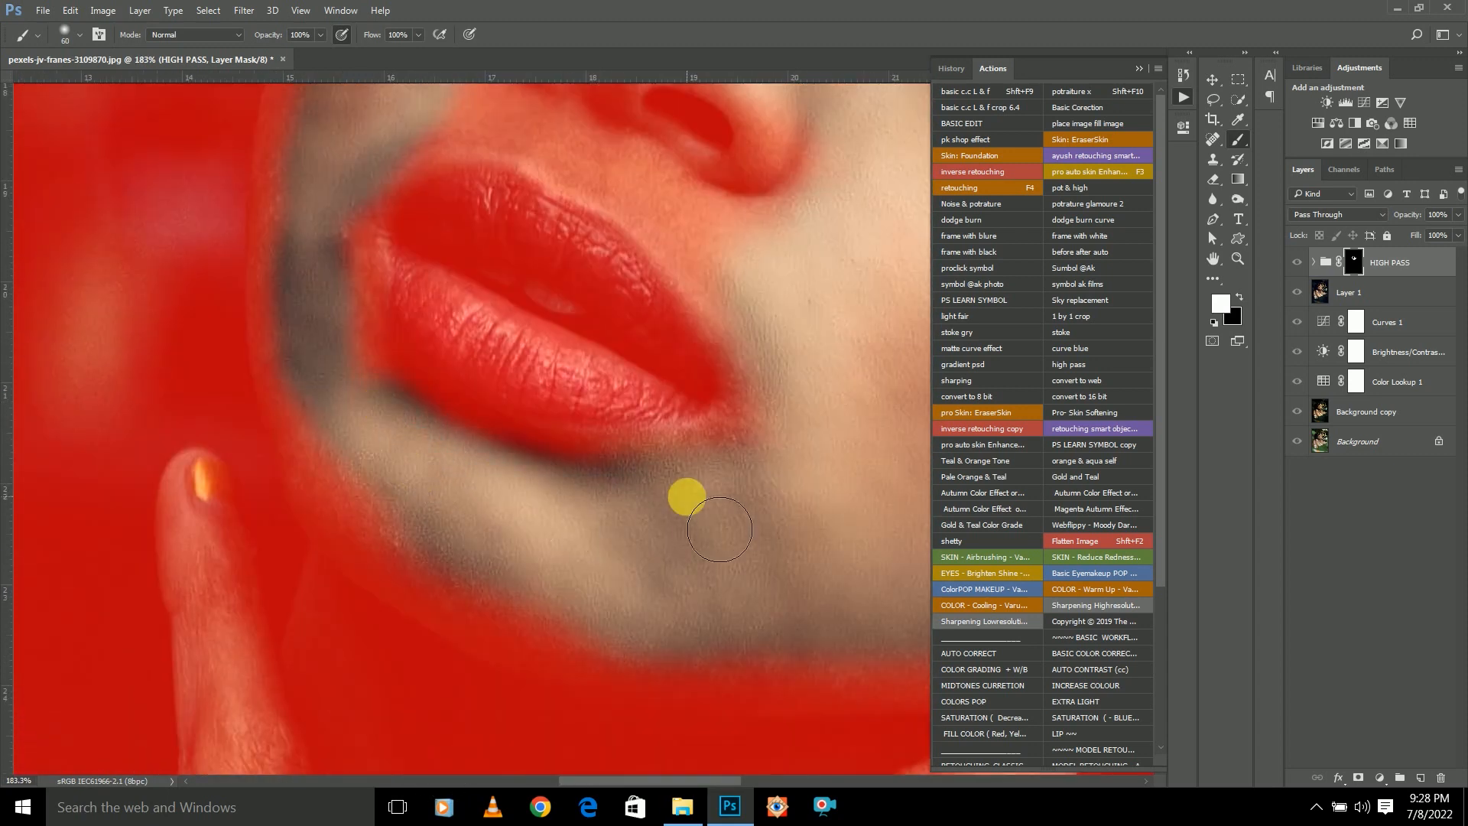
{"action": "key", "text": "backslash"}
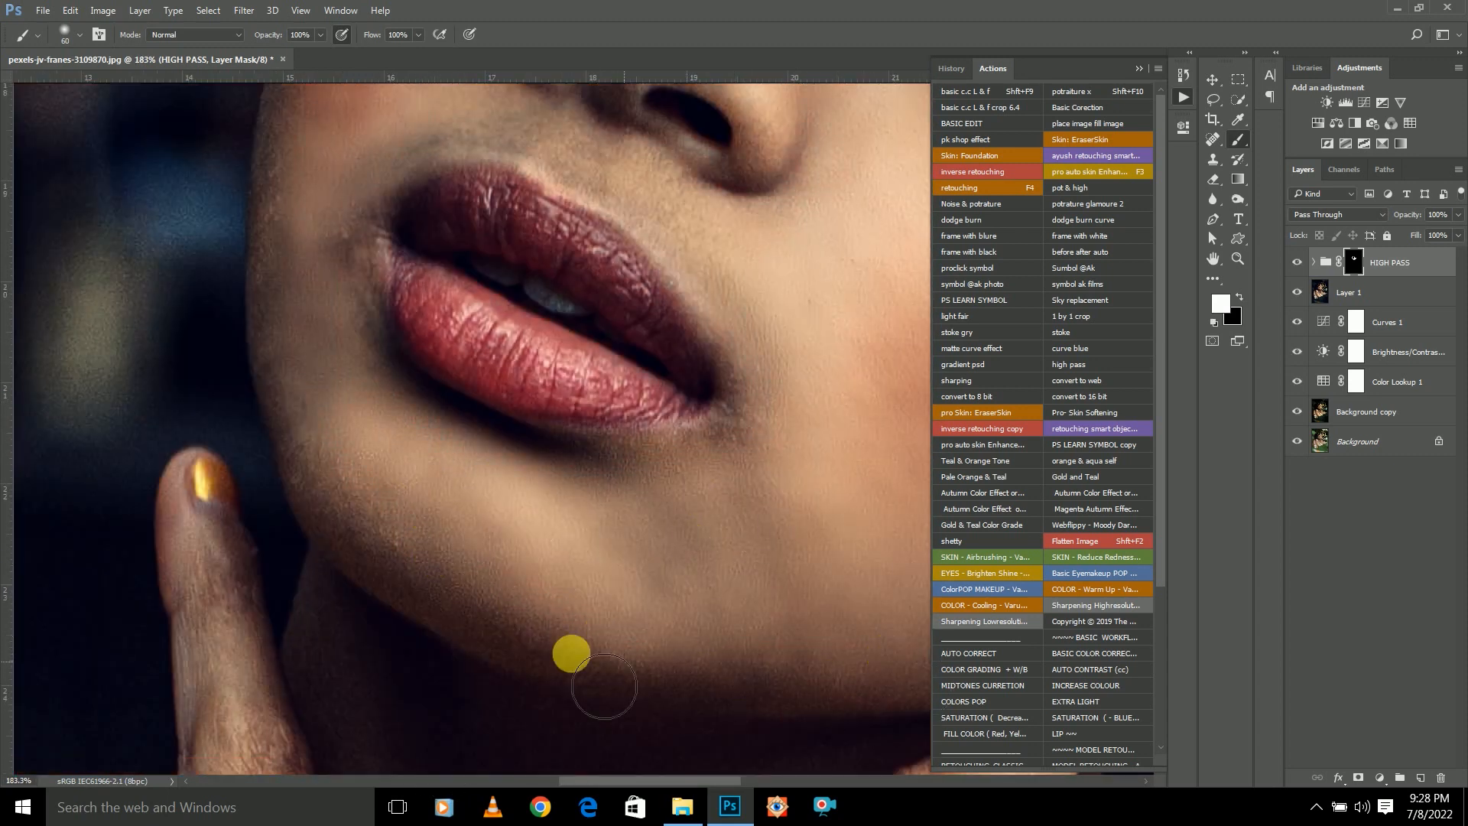
Paint the mask over the nose and its bridge, reducing the brush to 30 for the finer areas.
{"action": "left_click_drag", "start_coordinate": [280, 154], "coordinate": [276, 446]}
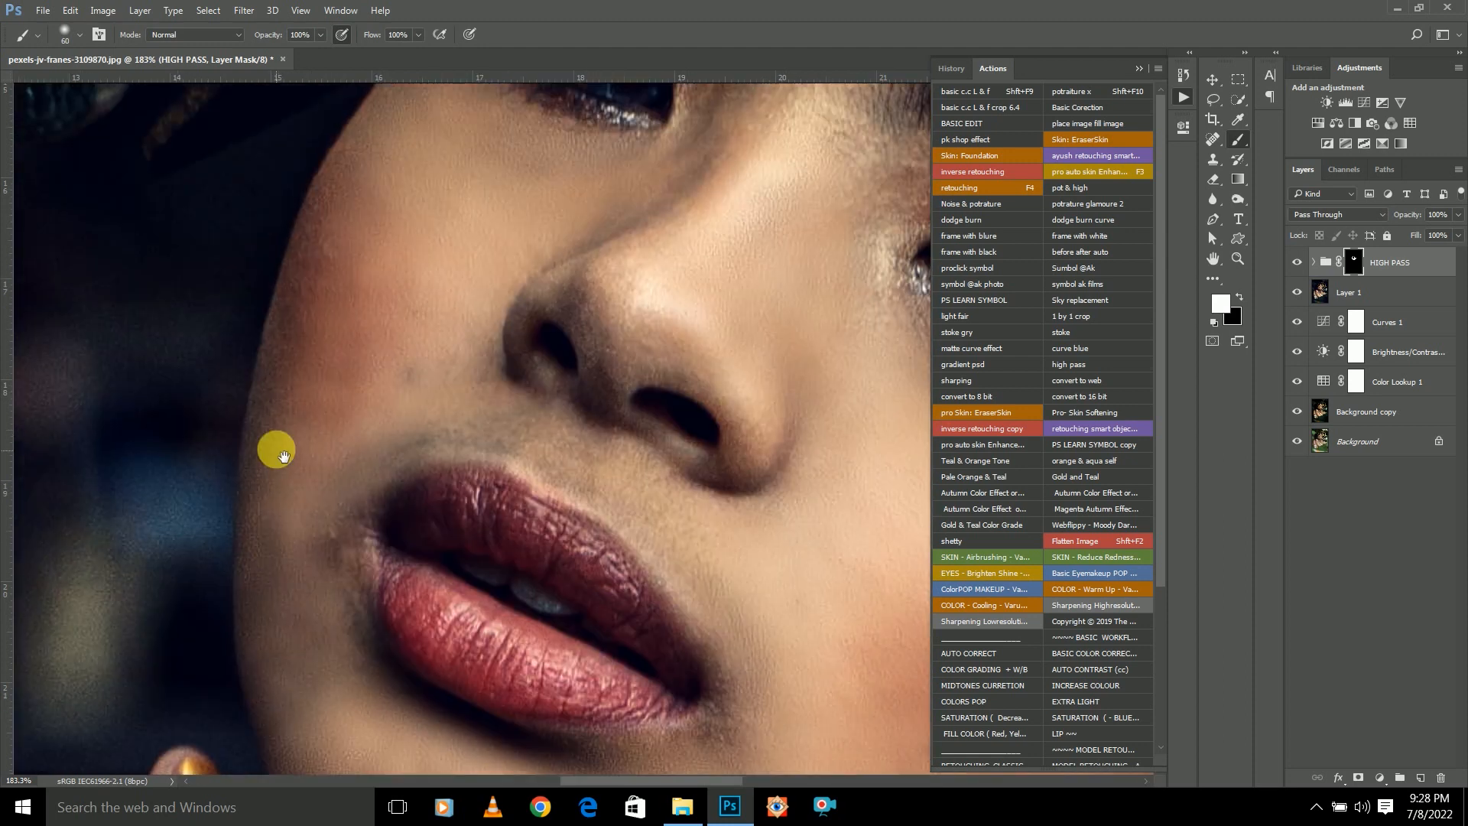
{"action": "left_click_drag", "start_coordinate": [427, 156], "coordinate": [646, 404]}
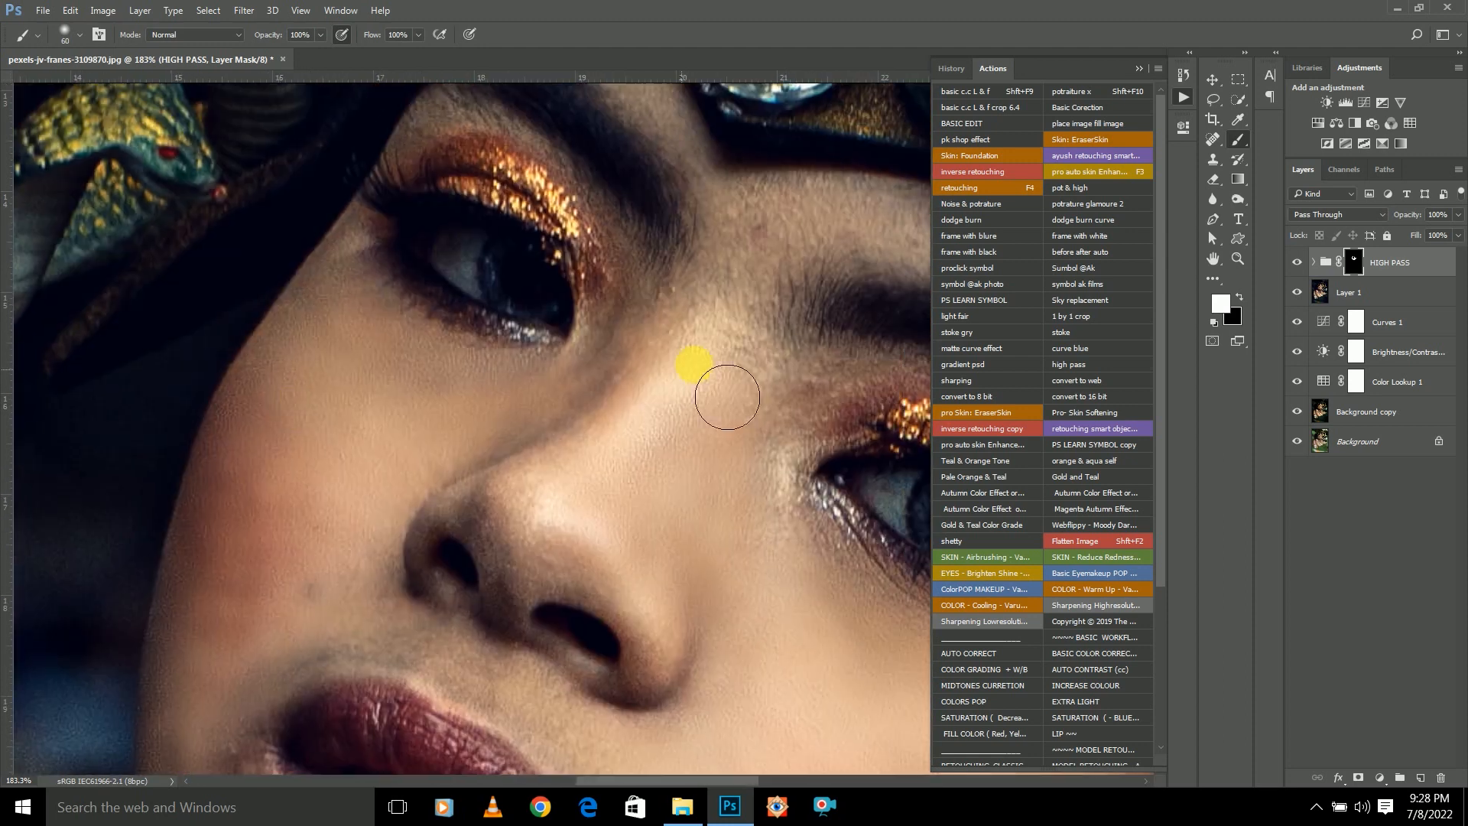
{"action": "mouse_move", "coordinate": [601, 562]}
{"action": "left_mouse_down"}
{"action": "mouse_move", "coordinate": [569, 586]}
{"action": "mouse_move", "coordinate": [688, 648]}
{"action": "mouse_move", "coordinate": [669, 640]}
{"action": "mouse_move", "coordinate": [660, 692]}
{"action": "left_mouse_up"}
{"action": "key", "text": "bracketleft"}
{"action": "key", "text": "bracketleft"}
{"action": "key", "text": "bracketleft"}
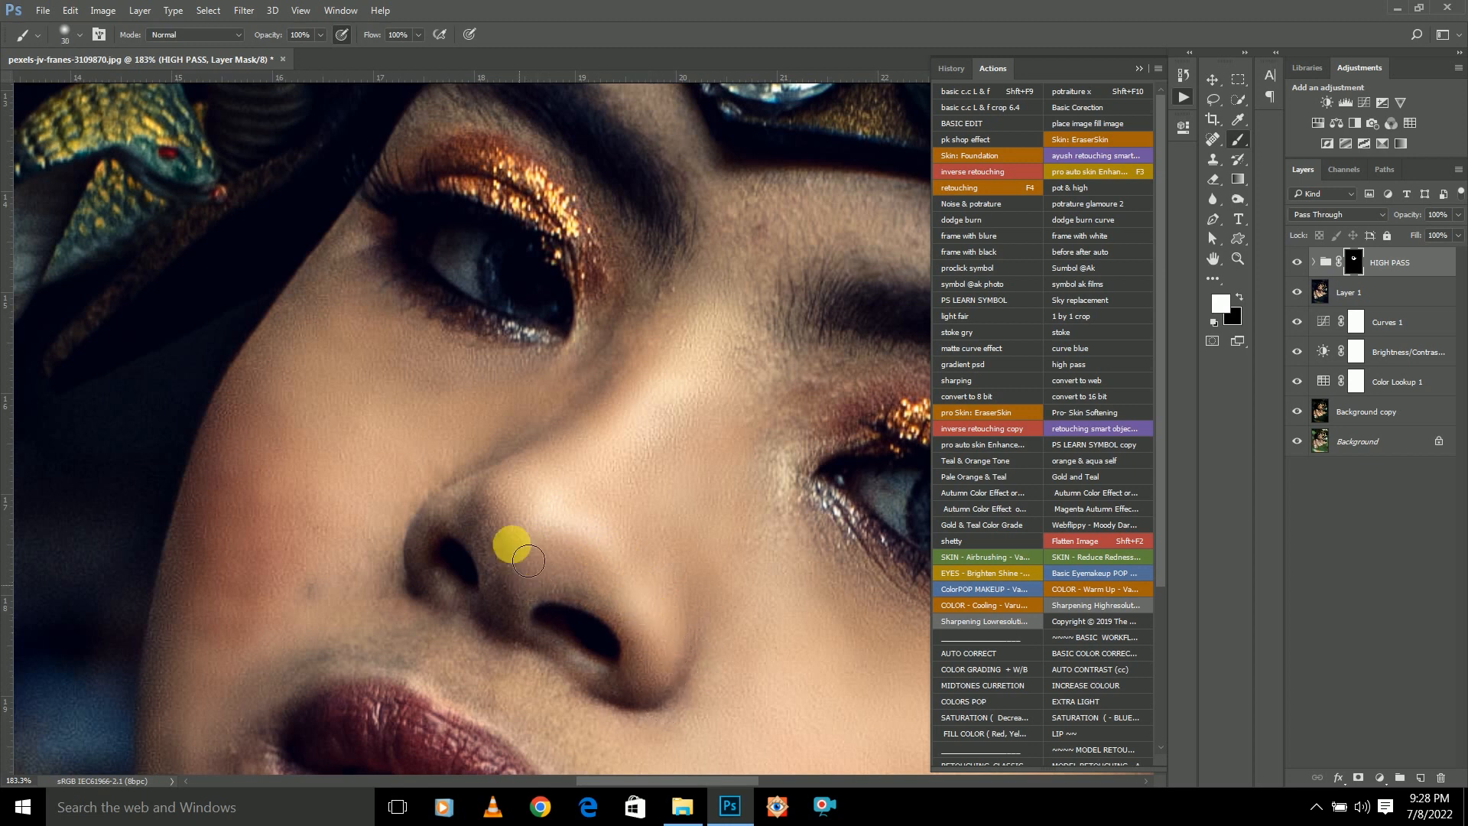
Paint the mask over the forehead between and above the eyebrows, checking the coverage with the mask overlay.
{"action": "scroll", "coordinate": [627, 476], "scroll_direction": "down", "scroll_amount": 5}
{"action": "scroll", "coordinate": [772, 378], "scroll_direction": "up", "scroll_amount": 6}
{"action": "key", "text": "bracketright"}
{"action": "mouse_move", "coordinate": [618, 423]}
{"action": "left_mouse_down"}
{"action": "mouse_move", "coordinate": [553, 410]}
{"action": "mouse_move", "coordinate": [569, 392]}
{"action": "mouse_move", "coordinate": [389, 201]}
{"action": "mouse_move", "coordinate": [319, 170]}
{"action": "mouse_move", "coordinate": [403, 244]}
{"action": "left_mouse_up"}
{"action": "key", "text": "backslash"}
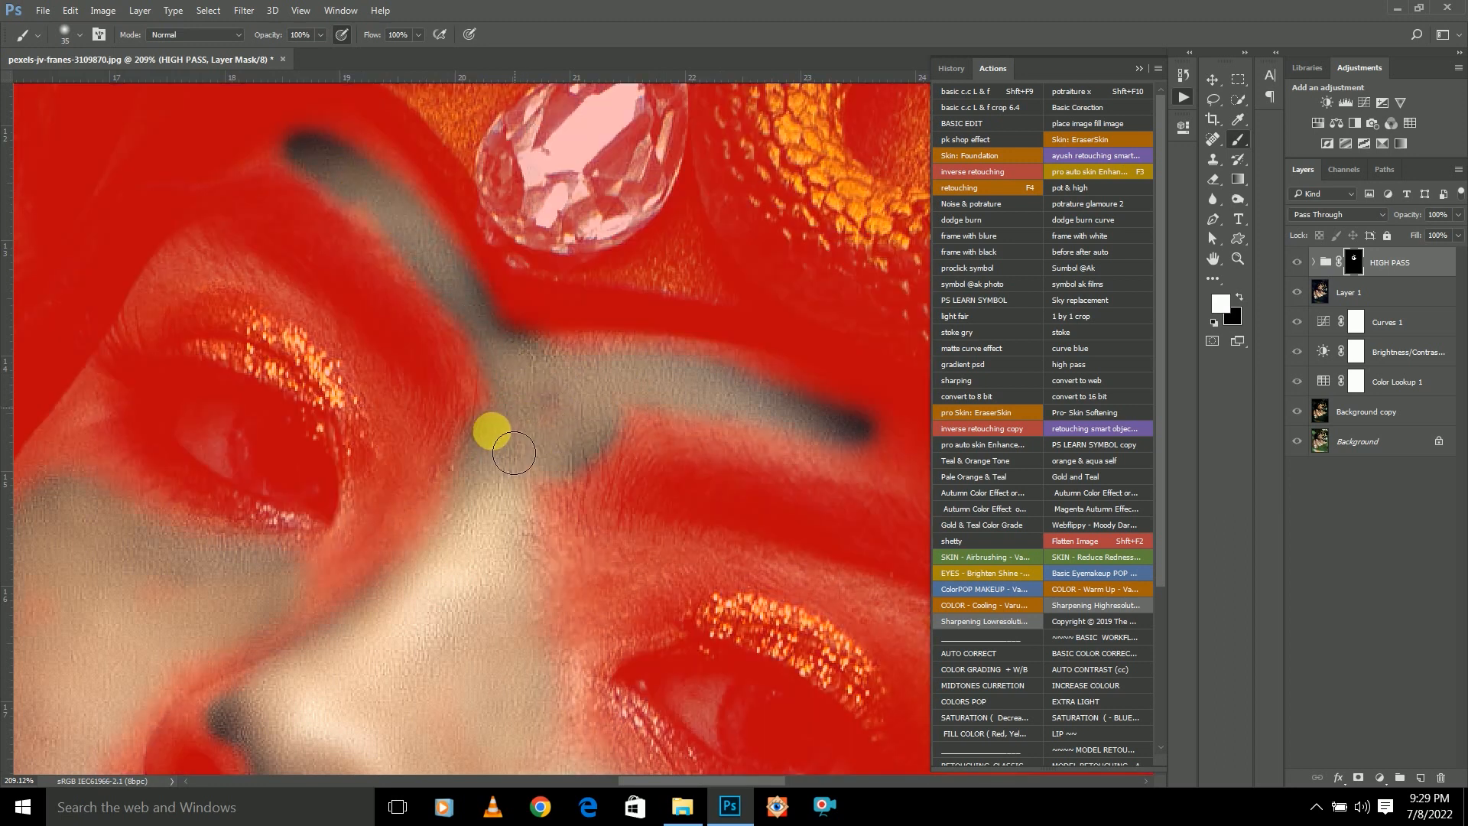
{"action": "scroll", "coordinate": [511, 444], "scroll_direction": "down", "scroll_amount": 3}
{"action": "key", "text": "backslash"}
Smooth the skin under the eye farther from the earring and the lid area below its eyebrow on the mask.
{"action": "left_click", "coordinate": [348, 547]}
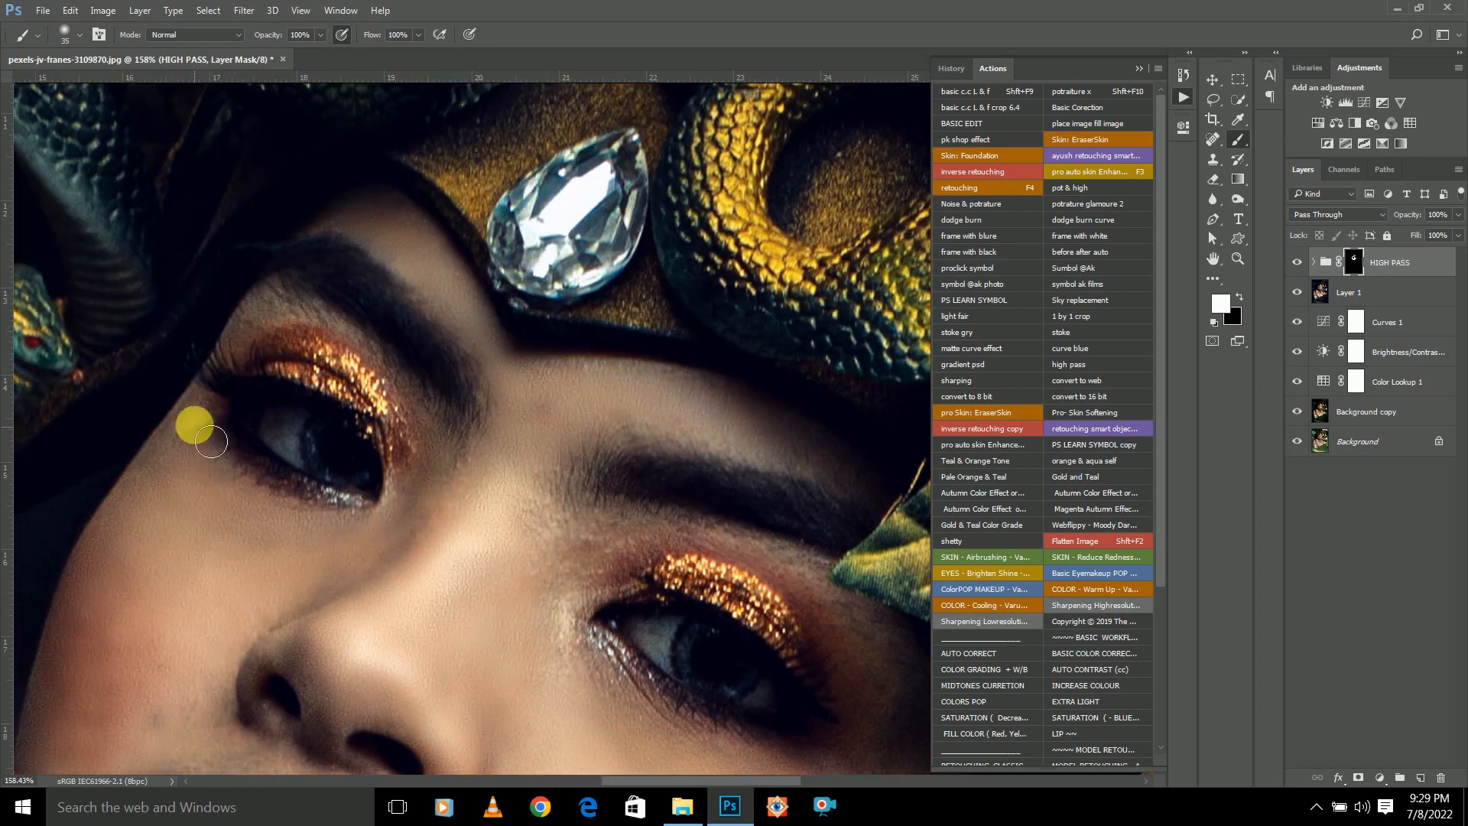
{"action": "mouse_move", "coordinate": [151, 484]}
{"action": "left_mouse_down"}
{"action": "mouse_move", "coordinate": [141, 538]}
{"action": "mouse_move", "coordinate": [209, 437]}
{"action": "mouse_move", "coordinate": [149, 511]}
{"action": "mouse_move", "coordinate": [145, 544]}
{"action": "mouse_move", "coordinate": [222, 498]}
{"action": "left_mouse_up"}
{"action": "key", "text": "backslash"}
{"action": "key", "text": "backslash"}
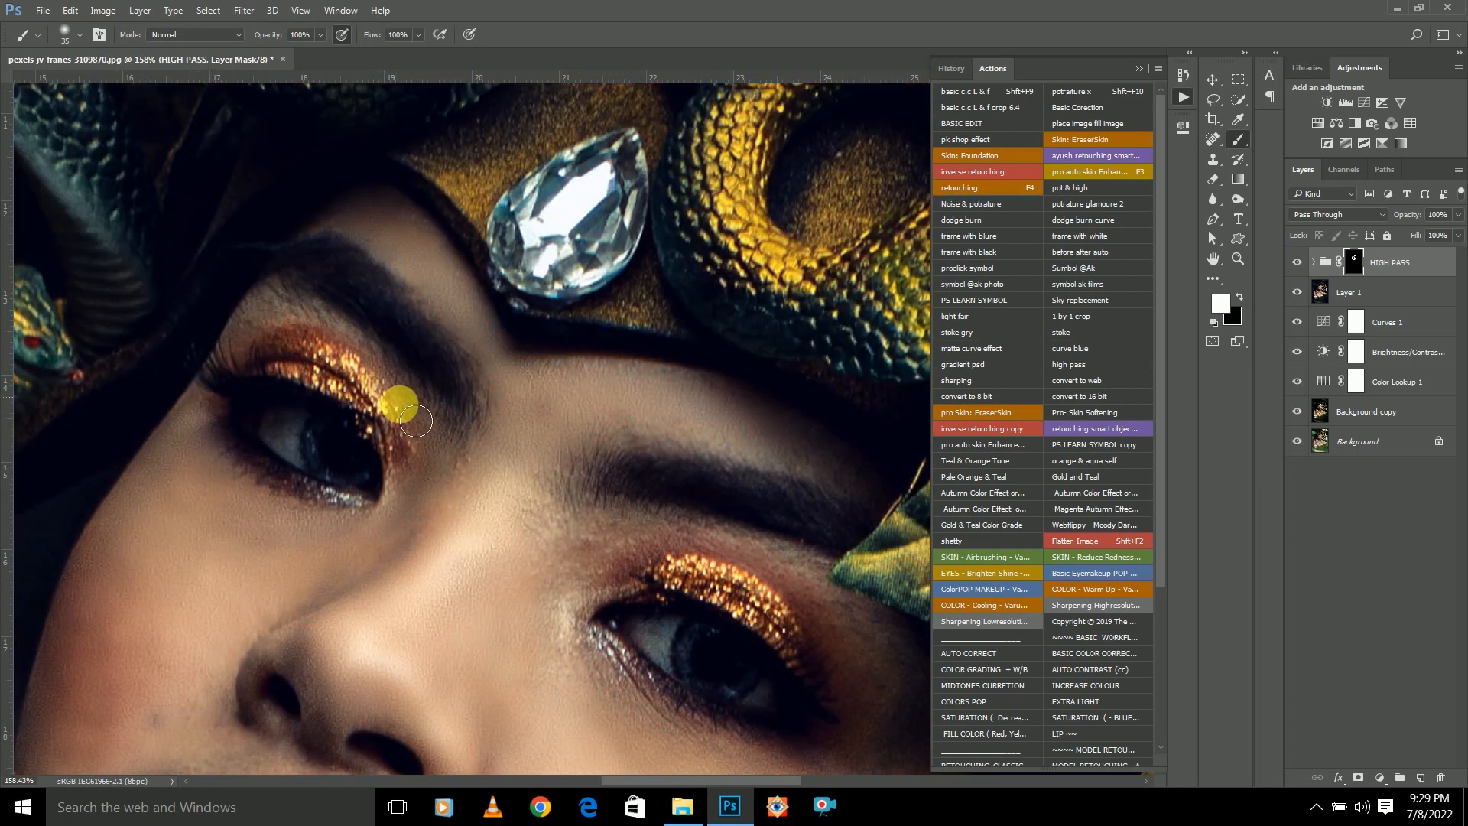
{"action": "left_click", "coordinate": [344, 335]}
{"action": "mouse_move", "coordinate": [344, 335]}
{"action": "left_mouse_down"}
{"action": "mouse_move", "coordinate": [310, 324]}
{"action": "mouse_move", "coordinate": [263, 341]}
{"action": "left_mouse_up"}
Paint the mask between the brows and on the outer cheek beside the eye, checking for gaps with the overlay.
{"action": "scroll", "coordinate": [283, 339], "scroll_direction": "down", "scroll_amount": 4}
{"action": "scroll", "coordinate": [455, 433], "scroll_direction": "up", "scroll_amount": 4}
{"action": "mouse_move", "coordinate": [479, 456]}
{"action": "left_mouse_down"}
{"action": "mouse_move", "coordinate": [486, 469]}
{"action": "mouse_move", "coordinate": [535, 453]}
{"action": "mouse_move", "coordinate": [509, 453]}
{"action": "mouse_move", "coordinate": [660, 471]}
{"action": "left_mouse_up"}
{"action": "key", "text": "backslash"}
{"action": "key", "text": "backslash"}
{"action": "scroll", "coordinate": [680, 527], "scroll_direction": "down", "scroll_amount": 4}
{"action": "scroll", "coordinate": [646, 506], "scroll_direction": "up", "scroll_amount": 2}
{"action": "key", "text": "backslash"}
{"action": "key", "text": "backslash"}
{"action": "left_click", "coordinate": [715, 553]}
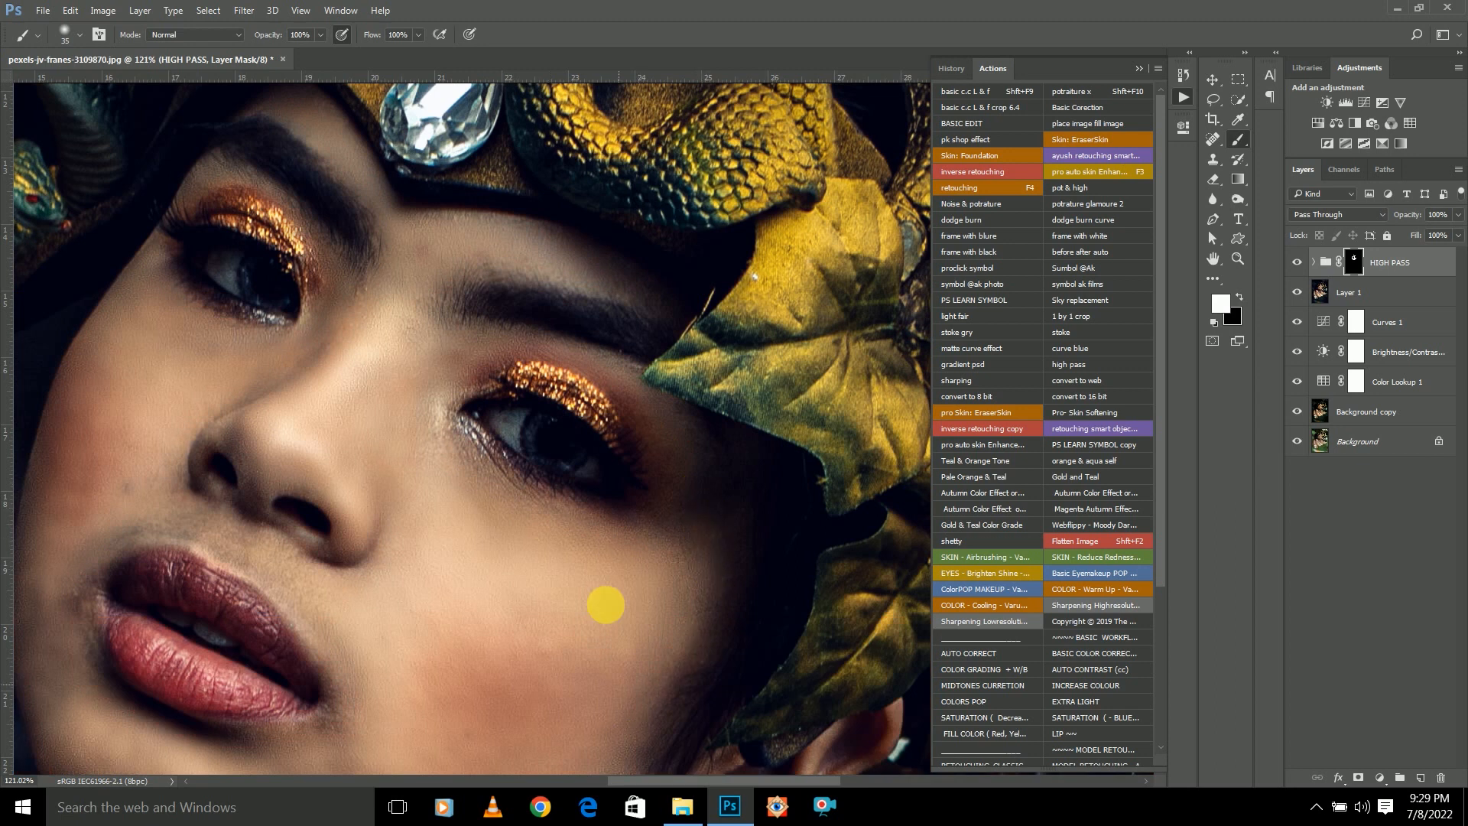
Paint the mask over the skin above the upper lip and around the corner of the mouth.
{"action": "scroll", "coordinate": [387, 558], "scroll_direction": "down", "scroll_amount": 4}
{"action": "scroll", "coordinate": [486, 545], "scroll_direction": "up", "scroll_amount": 5}
{"action": "mouse_move", "coordinate": [486, 546]}
{"action": "left_mouse_down"}
{"action": "mouse_move", "coordinate": [538, 629]}
{"action": "mouse_move", "coordinate": [442, 508]}
{"action": "mouse_move", "coordinate": [511, 550]}
{"action": "mouse_move", "coordinate": [405, 479]}
{"action": "mouse_move", "coordinate": [424, 512]}
{"action": "mouse_move", "coordinate": [363, 475]}
{"action": "left_mouse_up"}
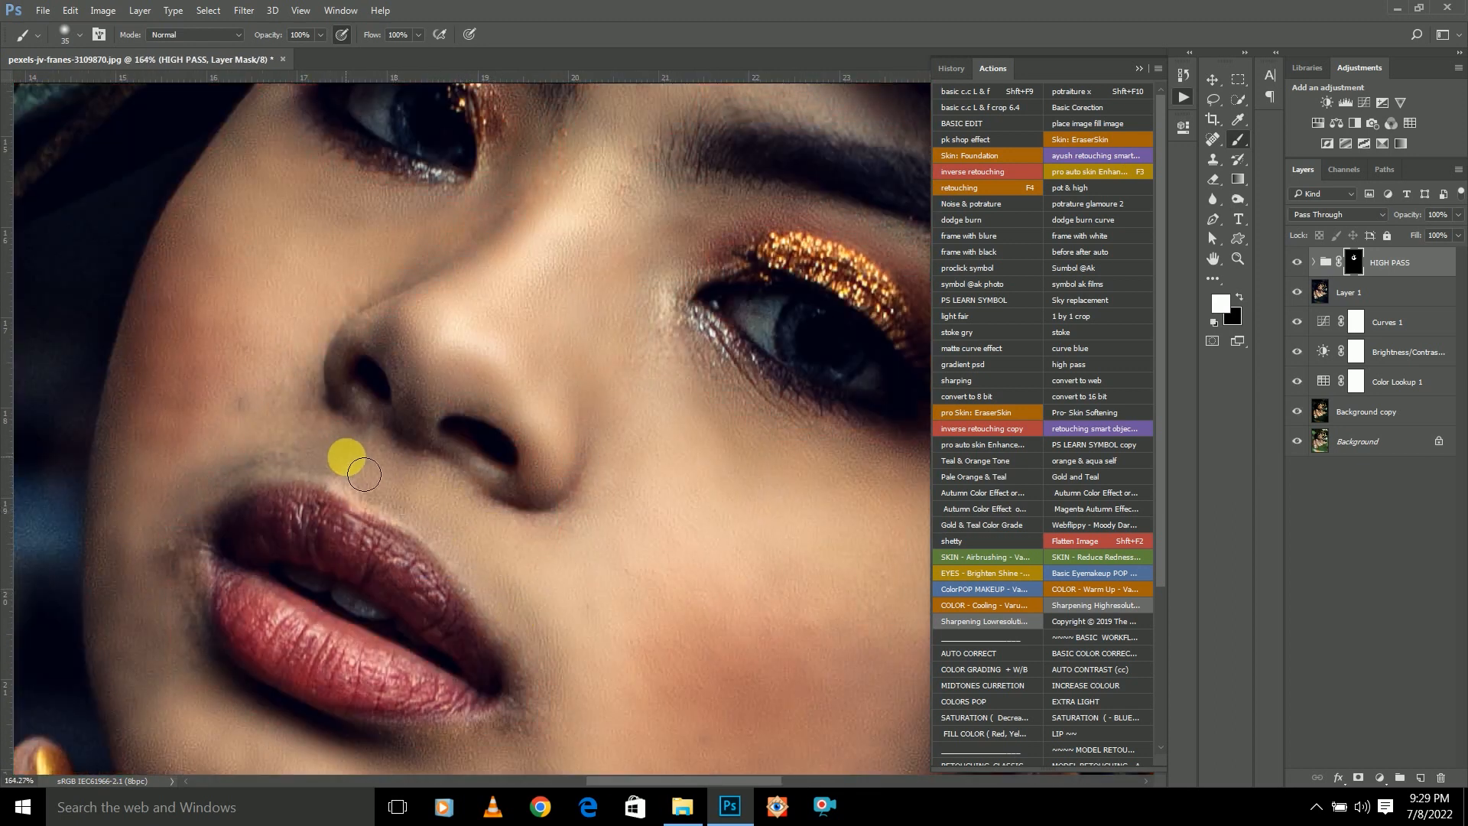
{"action": "left_click_drag", "start_coordinate": [238, 486], "coordinate": [195, 523]}
{"action": "scroll", "coordinate": [200, 551], "scroll_direction": "down", "scroll_amount": 3}
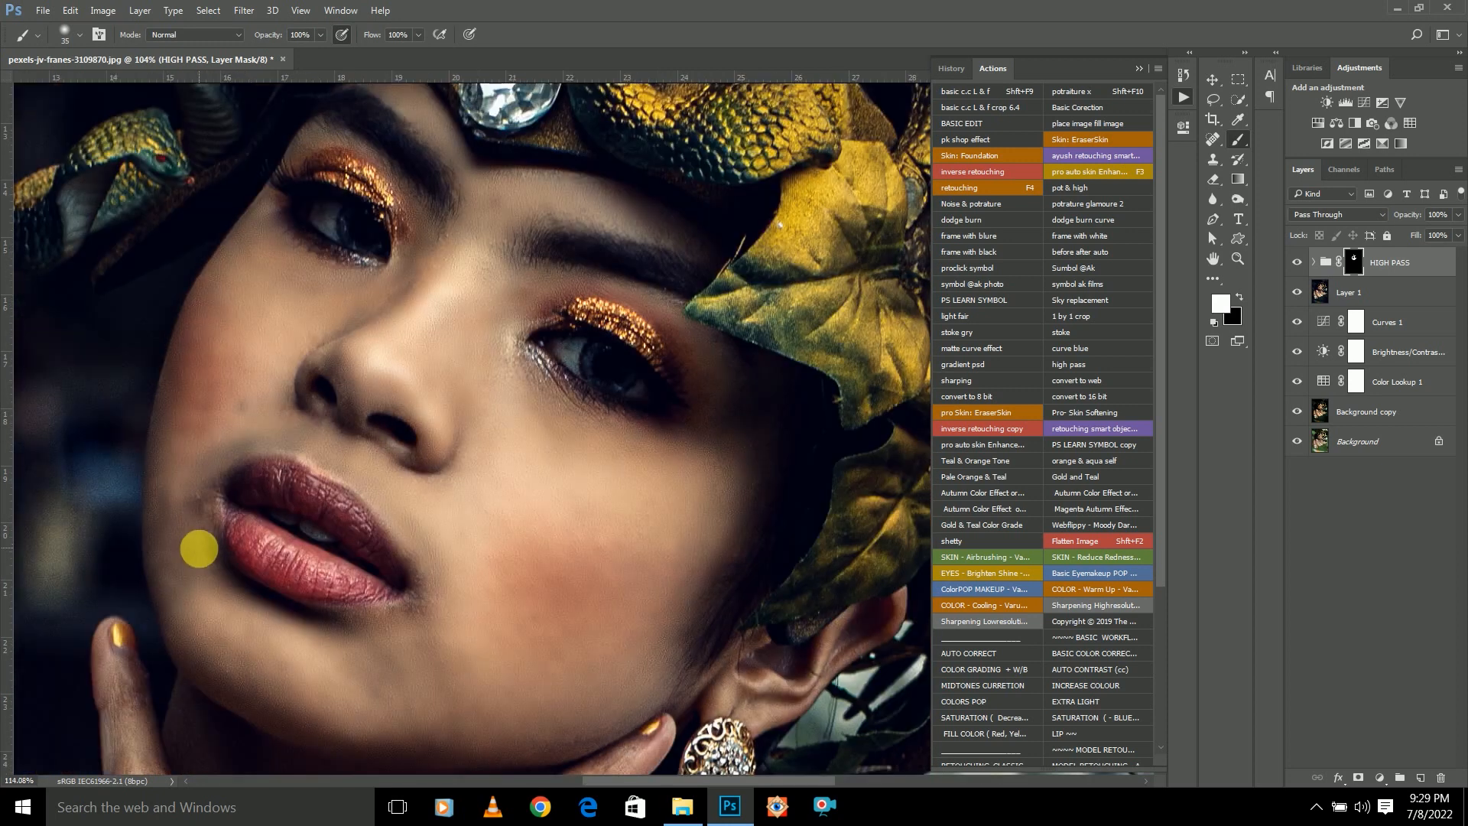
Examine the mask coverage around the nose and mouth by toggling the red mask overlay.
{"action": "scroll", "coordinate": [200, 528], "scroll_direction": "up", "scroll_amount": 5}
{"action": "key", "text": "backslash"}
{"action": "key", "text": "backslash"}
{"action": "scroll", "coordinate": [382, 421], "scroll_direction": "down", "scroll_amount": 3}
{"action": "scroll", "coordinate": [482, 377], "scroll_direction": "up", "scroll_amount": 5}
{"action": "key", "text": "backslash"}
{"action": "scroll", "coordinate": [475, 409], "scroll_direction": "up", "scroll_amount": 2}
{"action": "key", "text": "backslash"}
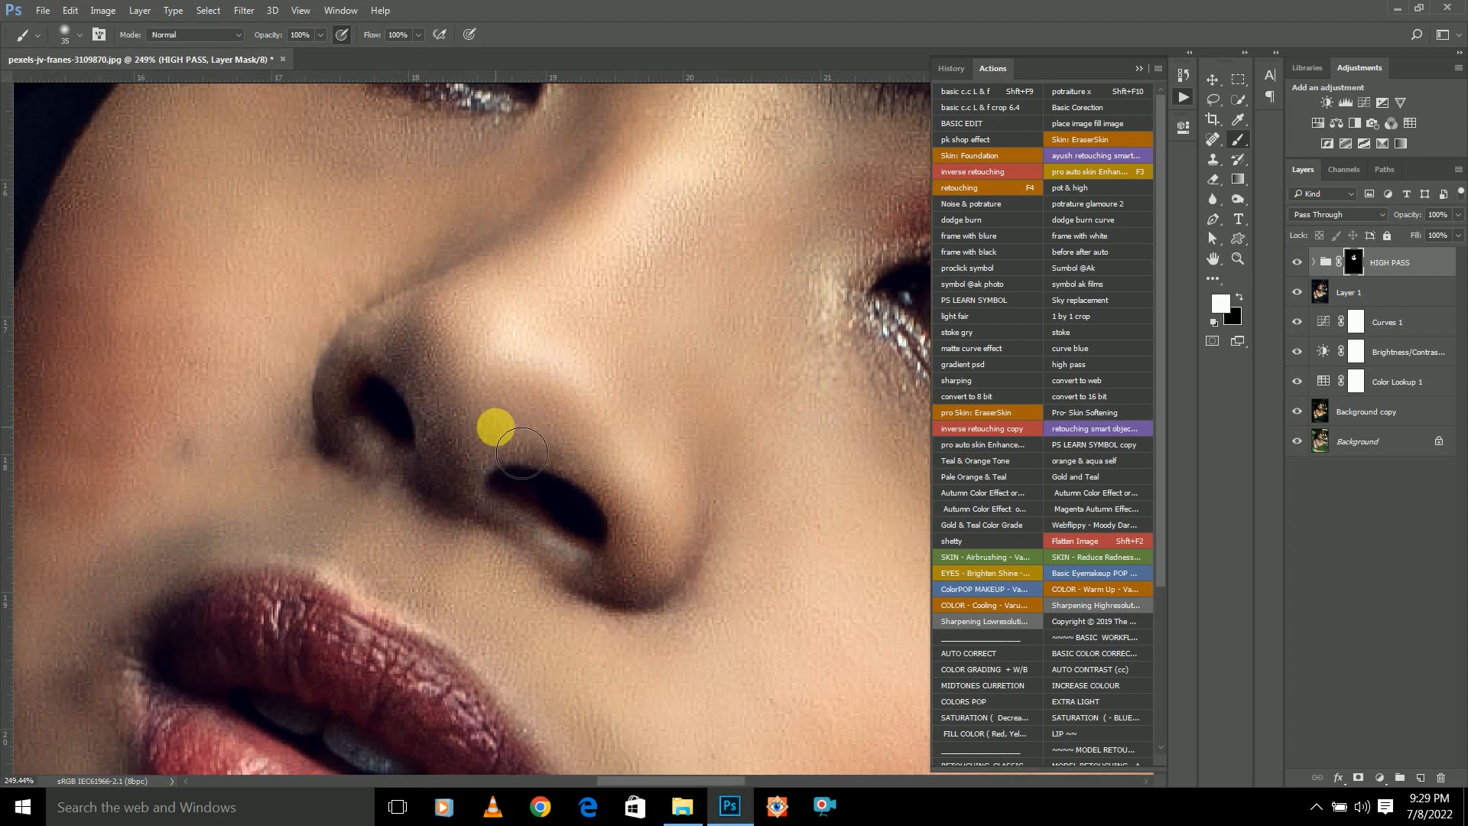
{"action": "key", "text": "backslash"}
{"action": "key", "text": "backslash"}
{"action": "key", "text": "backslash"}
{"action": "key", "text": "backslash"}
Reduce the brush to 20 and paint the mask over the side of the nose around the nostril.
{"action": "scroll", "coordinate": [365, 352], "scroll_direction": "up", "scroll_amount": 4}
{"action": "key", "text": "bracketleft"}
{"action": "key", "text": "bracketleft"}
{"action": "key", "text": "bracketleft"}
{"action": "left_click", "coordinate": [414, 322]}
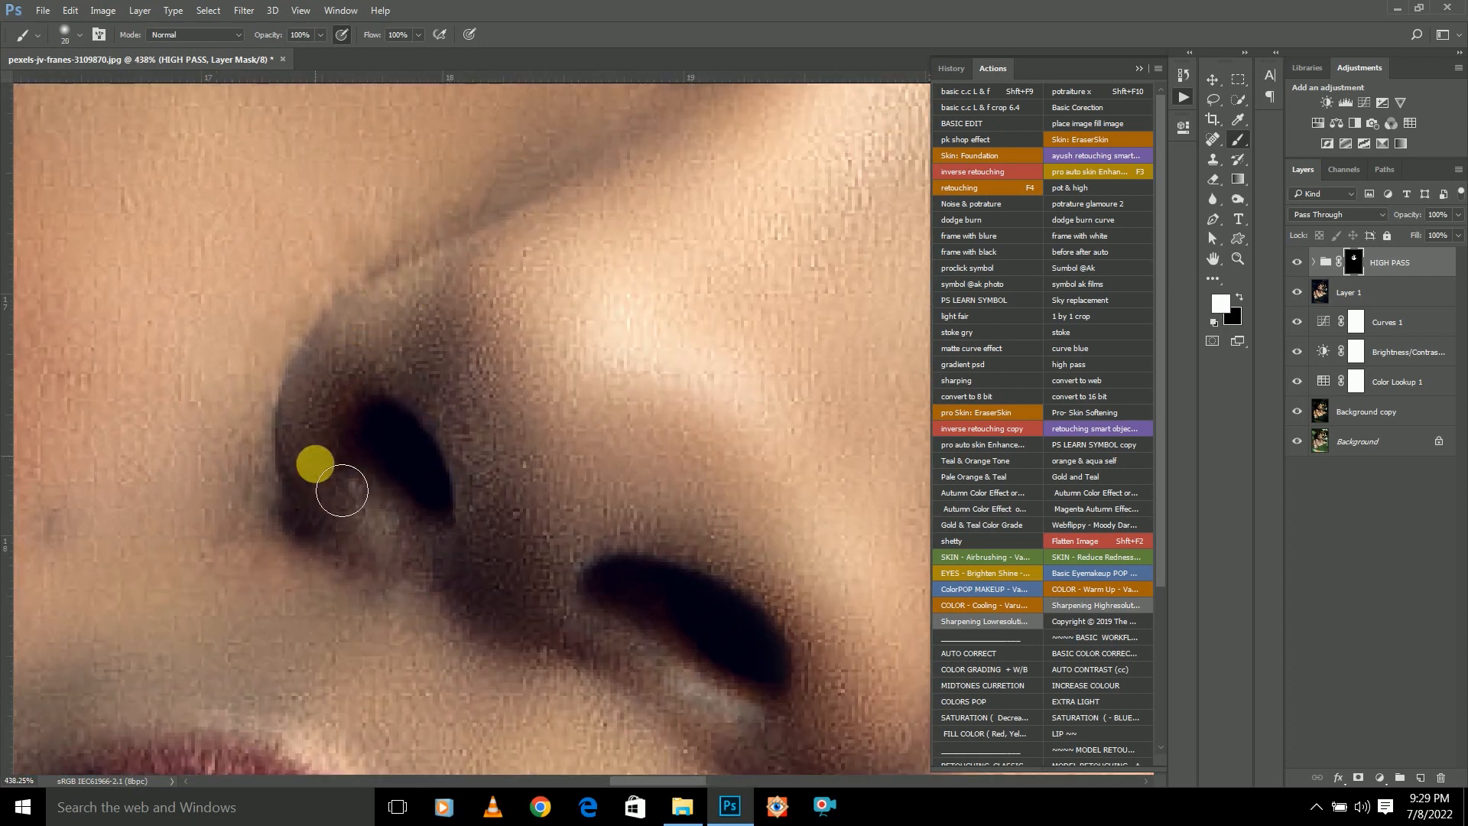
{"action": "scroll", "coordinate": [397, 334], "scroll_direction": "down", "scroll_amount": 7}
{"action": "scroll", "coordinate": [390, 399], "scroll_direction": "up", "scroll_amount": 3}
{"action": "key", "text": "bracketright"}
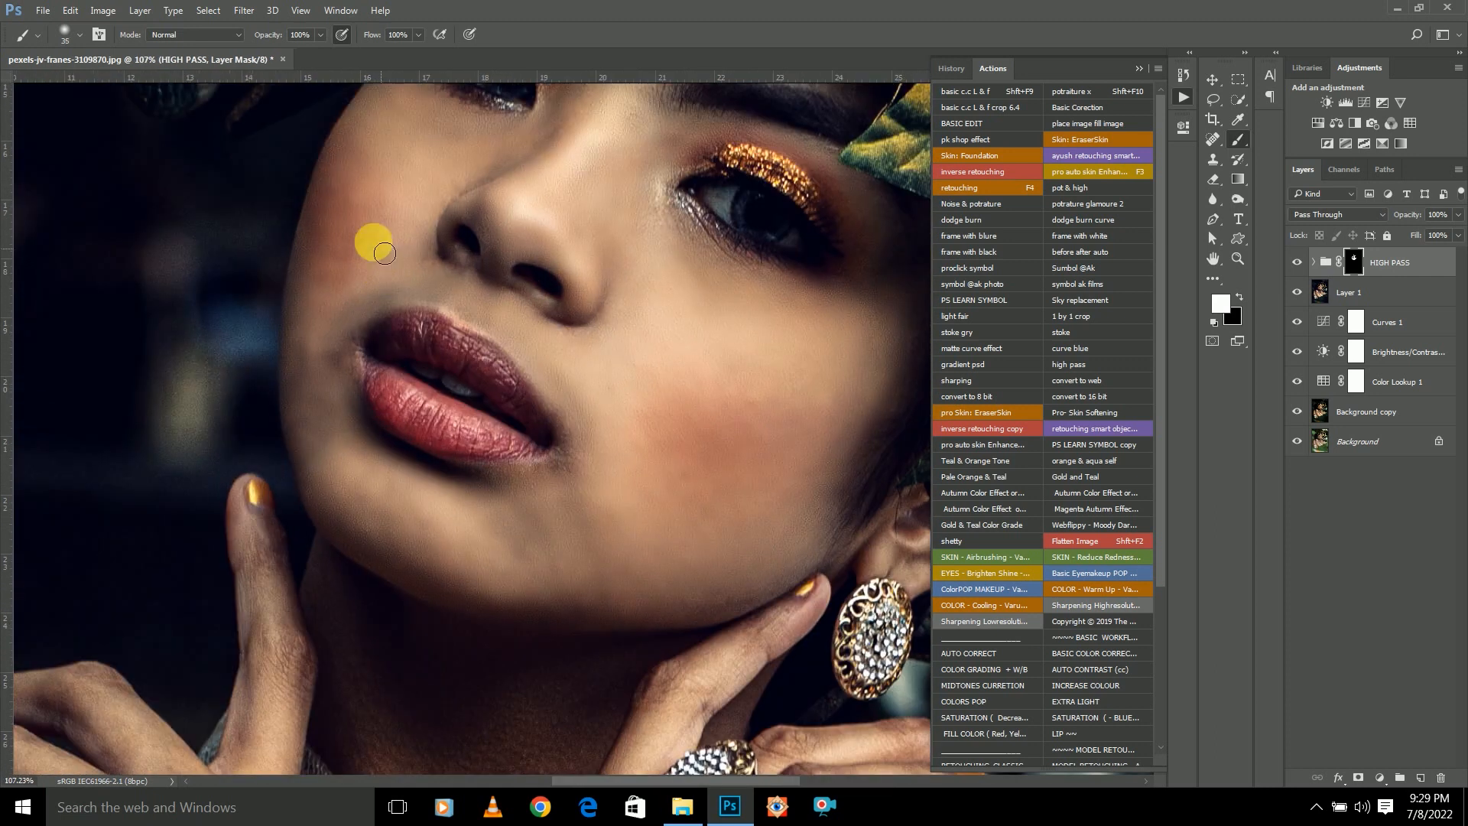
With the mask overlay shown, enlarge the brush and paint the mask over the back and wrist of the ringed hand.
{"action": "scroll", "coordinate": [378, 248], "scroll_direction": "down", "scroll_amount": 3}
{"action": "scroll", "coordinate": [452, 598], "scroll_direction": "up", "scroll_amount": 3}
{"action": "key", "text": "backslash"}
{"action": "key", "text": "bracketright"}
{"action": "key", "text": "bracketright"}
{"action": "key", "text": "bracketright"}
{"action": "mouse_move", "coordinate": [459, 417]}
{"action": "left_mouse_down"}
{"action": "mouse_move", "coordinate": [436, 673]}
{"action": "mouse_move", "coordinate": [416, 684]}
{"action": "left_mouse_up"}
{"action": "mouse_move", "coordinate": [474, 467]}
{"action": "left_mouse_down"}
{"action": "mouse_move", "coordinate": [523, 471]}
{"action": "mouse_move", "coordinate": [669, 588]}
{"action": "mouse_move", "coordinate": [590, 643]}
{"action": "mouse_move", "coordinate": [666, 521]}
{"action": "mouse_move", "coordinate": [576, 459]}
{"action": "mouse_move", "coordinate": [615, 289]}
{"action": "left_mouse_up"}
{"action": "left_click_drag", "start_coordinate": [507, 287], "coordinate": [462, 416]}
Use a smaller brush of about 45 to paint the mask along the fingers of the ringed hand.
{"action": "scroll", "coordinate": [522, 446], "scroll_direction": "down", "scroll_amount": 3}
{"action": "scroll", "coordinate": [676, 348], "scroll_direction": "up", "scroll_amount": 2}
{"action": "key", "text": "bracketleft"}
{"action": "key", "text": "bracketleft"}
{"action": "key", "text": "bracketleft"}
{"action": "key", "text": "bracketleft"}
{"action": "left_click_drag", "start_coordinate": [675, 351], "coordinate": [588, 408]}
{"action": "key", "text": "backslash"}
{"action": "scroll", "coordinate": [616, 404], "scroll_direction": "up", "scroll_amount": 2}
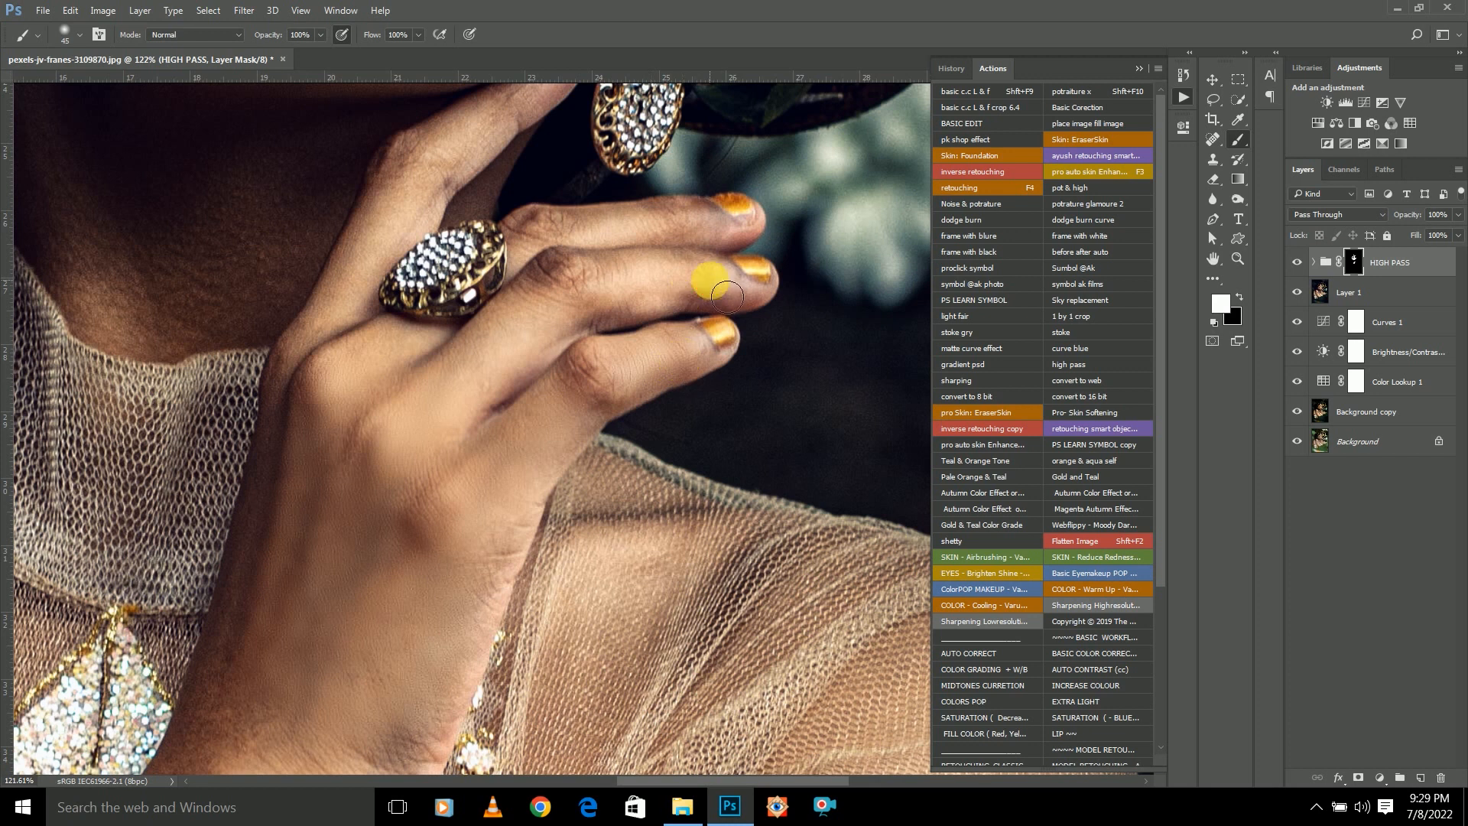
{"action": "left_click_drag", "start_coordinate": [623, 242], "coordinate": [727, 234]}
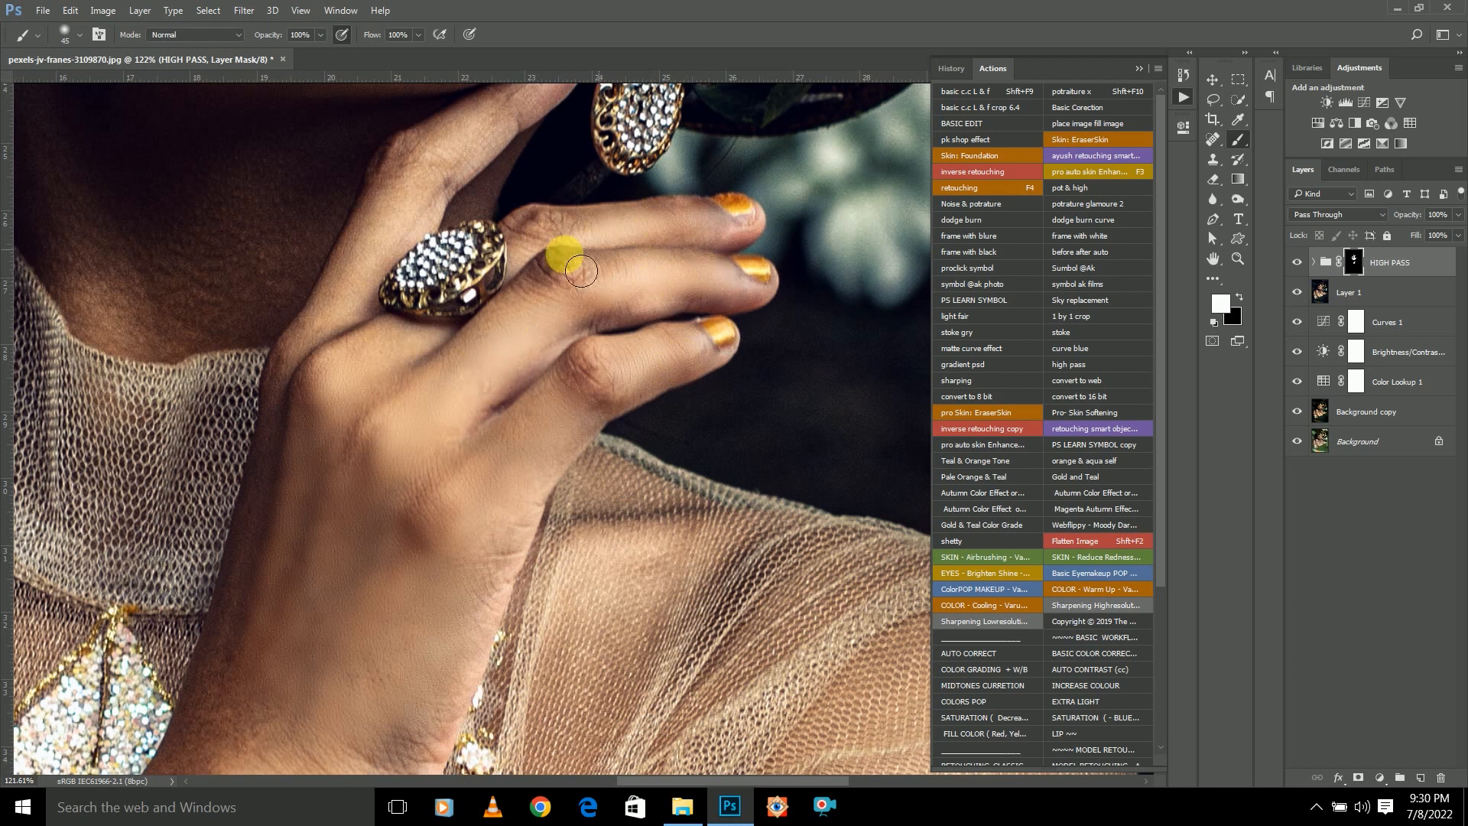
Paint the mask over the index finger beside the ring and across the neck, enlarging the brush to 90.
{"action": "scroll", "coordinate": [580, 247], "scroll_direction": "down", "scroll_amount": 3}
{"action": "scroll", "coordinate": [485, 196], "scroll_direction": "up", "scroll_amount": 2}
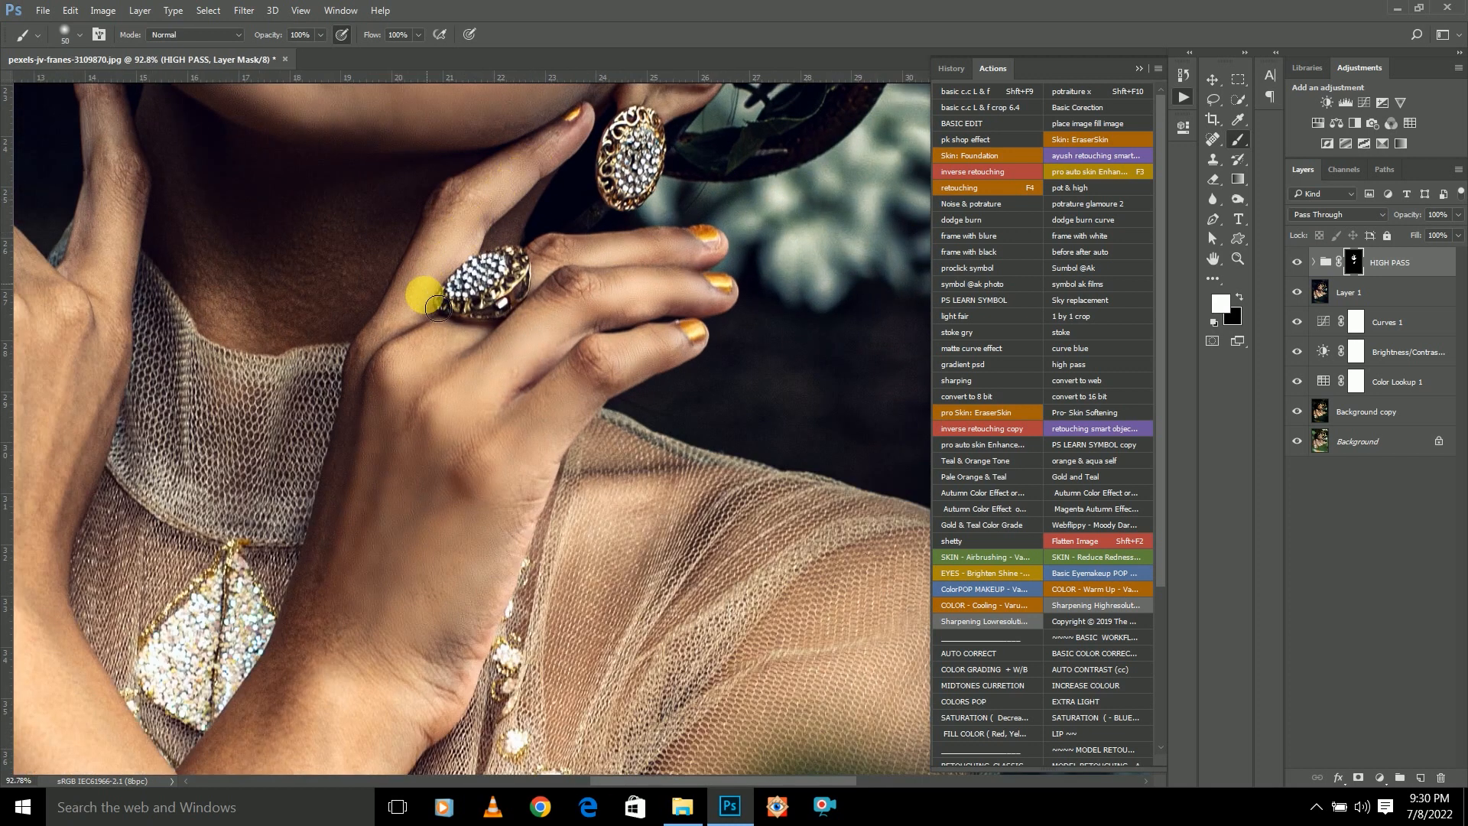
{"action": "mouse_move", "coordinate": [372, 266]}
{"action": "left_mouse_down"}
{"action": "mouse_move", "coordinate": [341, 259]}
{"action": "mouse_move", "coordinate": [387, 303]}
{"action": "mouse_move", "coordinate": [242, 279]}
{"action": "left_mouse_up"}
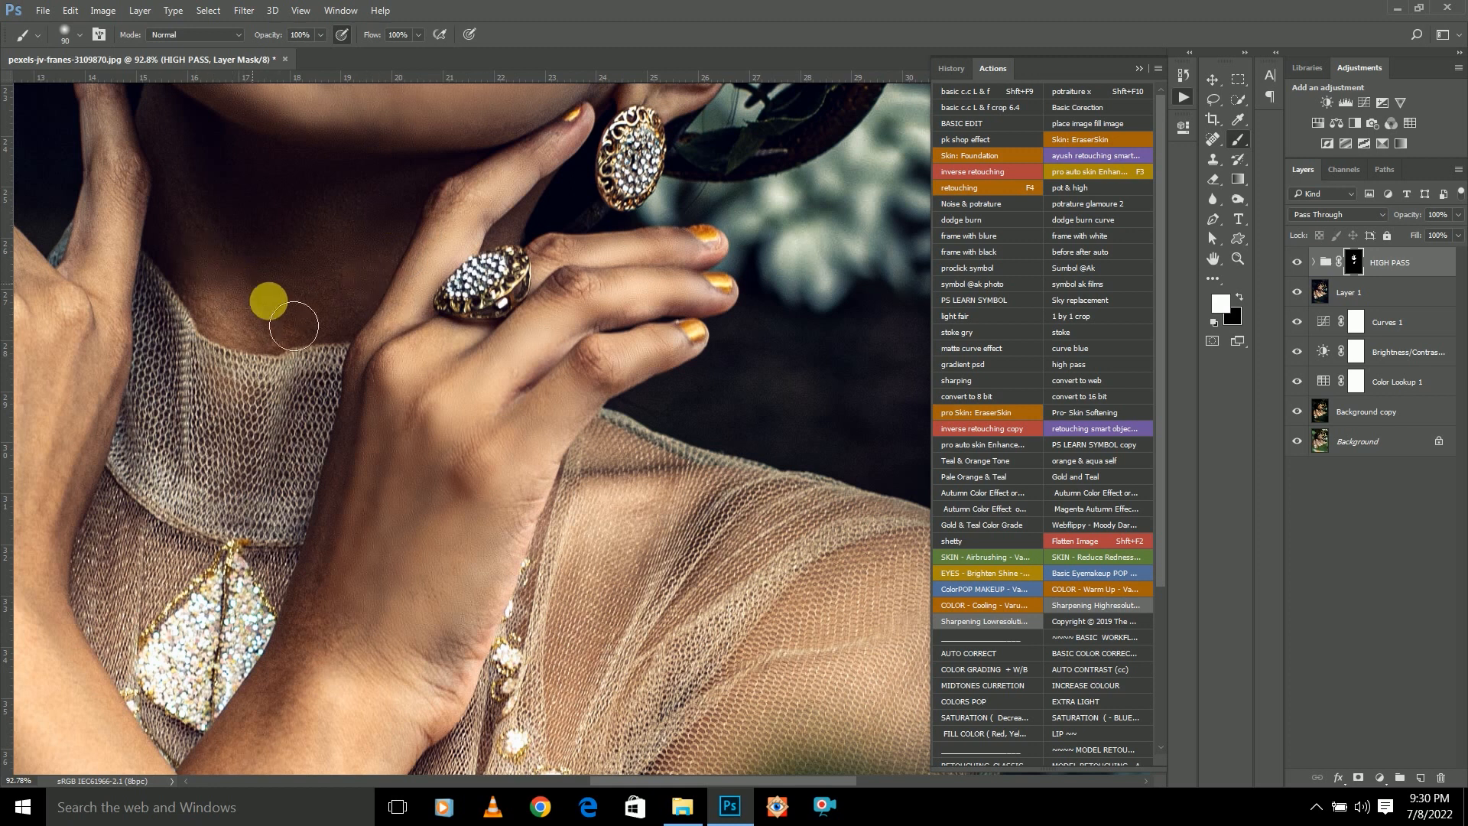
{"action": "key", "text": "bracketright"}
{"action": "key", "text": "bracketright"}
Enlarge the brush to 125 and paint the mask over the other hand and down its forearm.
{"action": "scroll", "coordinate": [86, 440], "scroll_direction": "down", "scroll_amount": 3}
{"action": "scroll", "coordinate": [86, 440], "scroll_direction": "up", "scroll_amount": 3}
{"action": "key", "text": "bracketright"}
{"action": "key", "text": "bracketright"}
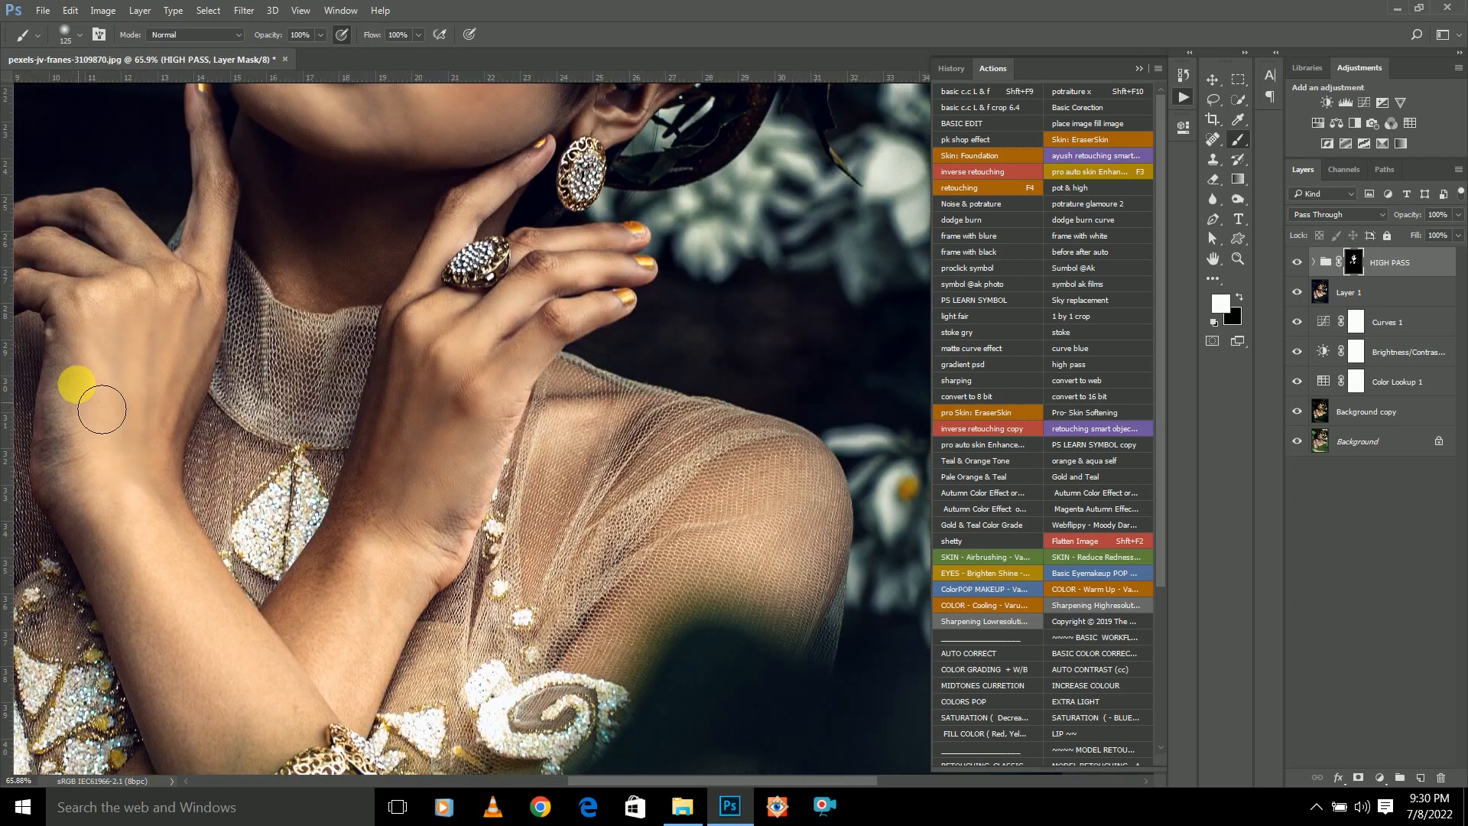
{"action": "scroll", "coordinate": [98, 390], "scroll_direction": "down", "scroll_amount": 2}
{"action": "key", "text": "bracketleft"}
{"action": "left_click_drag", "start_coordinate": [248, 674], "coordinate": [233, 735]}
{"action": "key", "text": "bracketright"}
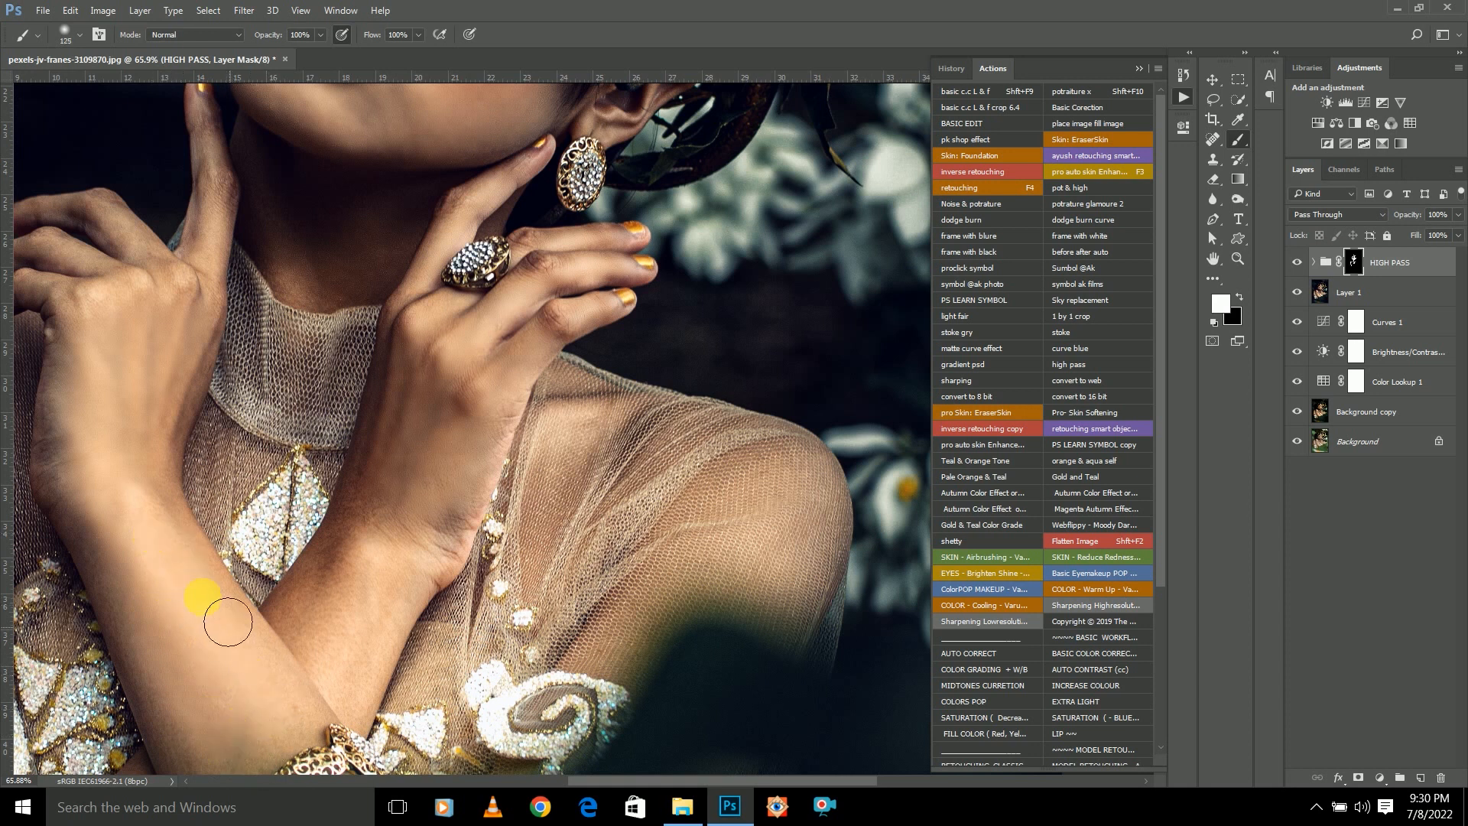
Paint the mask over the crossed wrist and forearms around the bracelet with brush sizes 150 and 175.
{"action": "scroll", "coordinate": [216, 502], "scroll_direction": "down", "scroll_amount": 2}
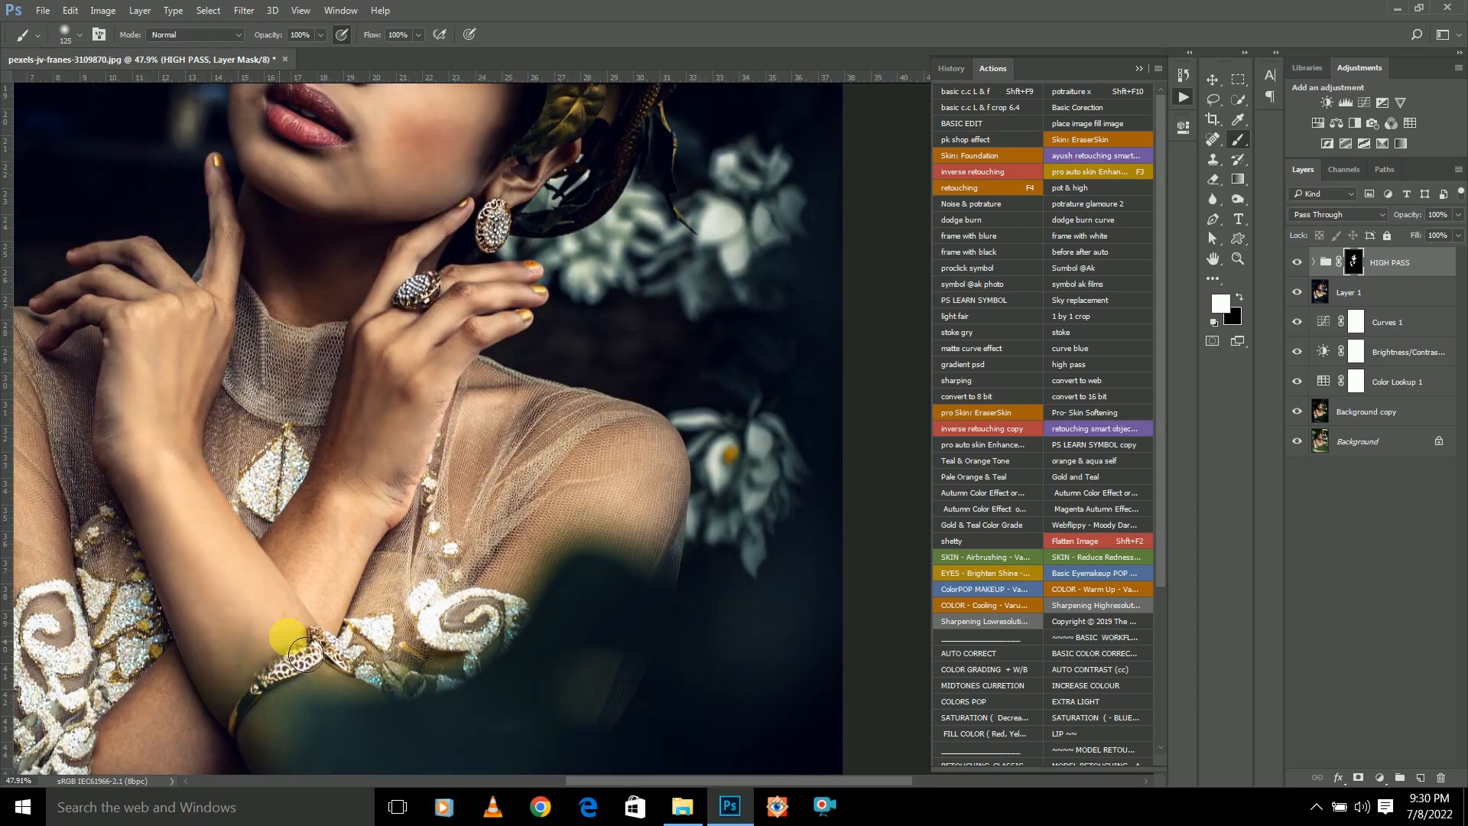
{"action": "scroll", "coordinate": [287, 391], "scroll_direction": "down", "scroll_amount": 2}
{"action": "scroll", "coordinate": [321, 411], "scroll_direction": "up", "scroll_amount": 4}
{"action": "key", "text": "bracketright"}
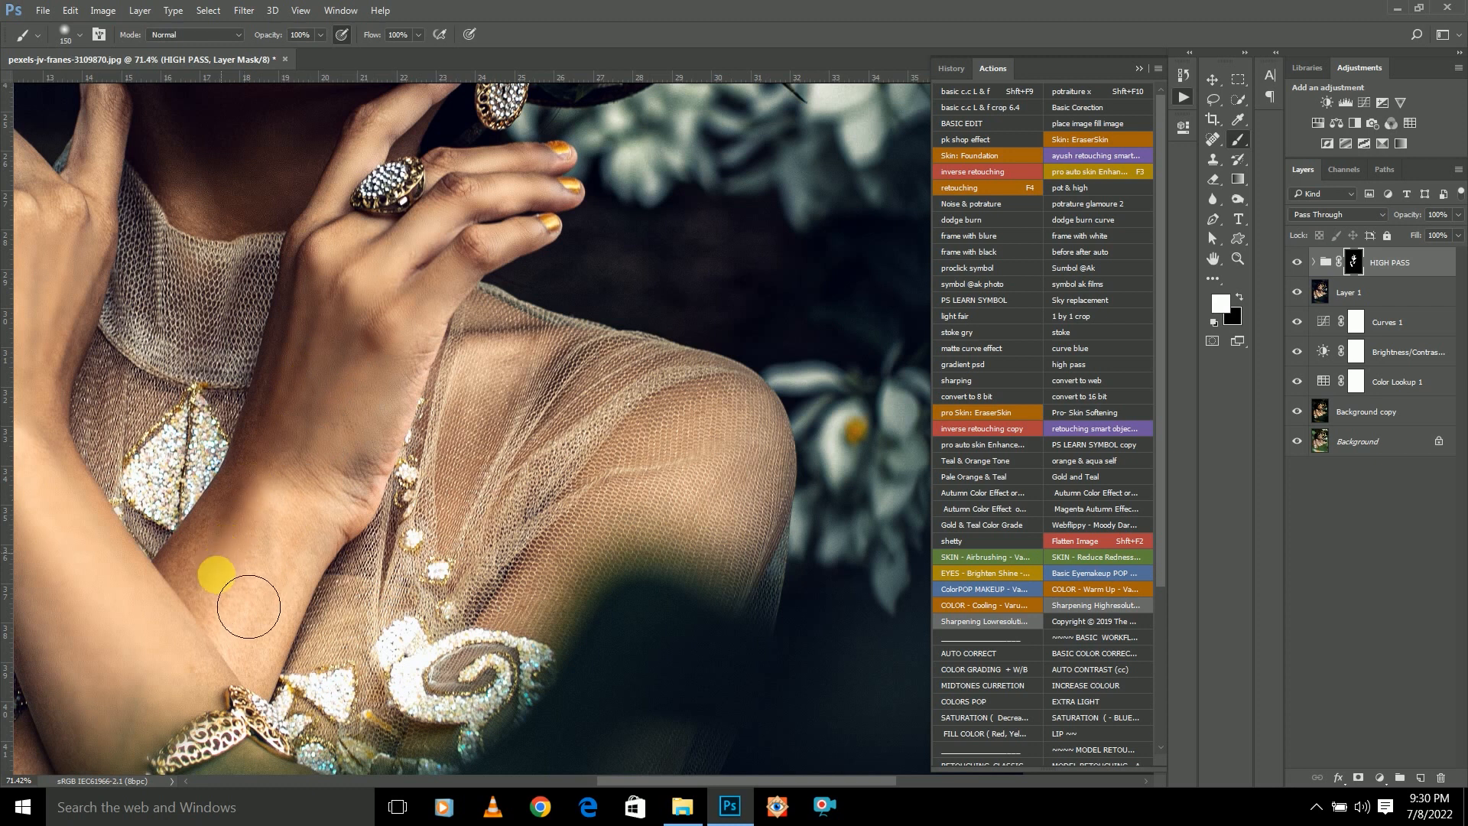
{"action": "scroll", "coordinate": [354, 469], "scroll_direction": "down", "scroll_amount": 3}
{"action": "scroll", "coordinate": [262, 531], "scroll_direction": "up", "scroll_amount": 2}
{"action": "key", "text": "bracketright"}
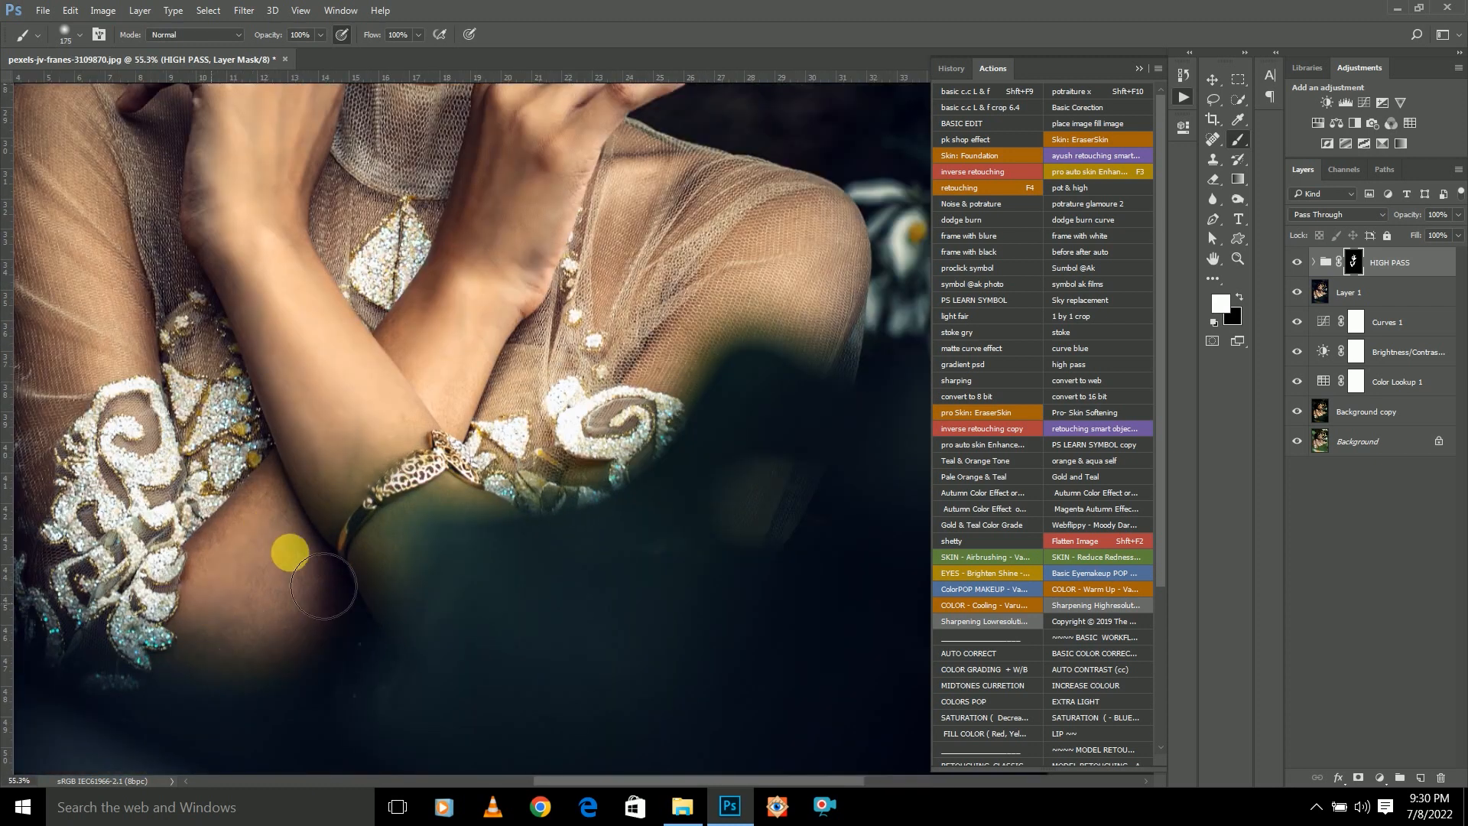
{"action": "scroll", "coordinate": [279, 557], "scroll_direction": "down", "scroll_amount": 6}
{"action": "key", "text": "bracketright"}
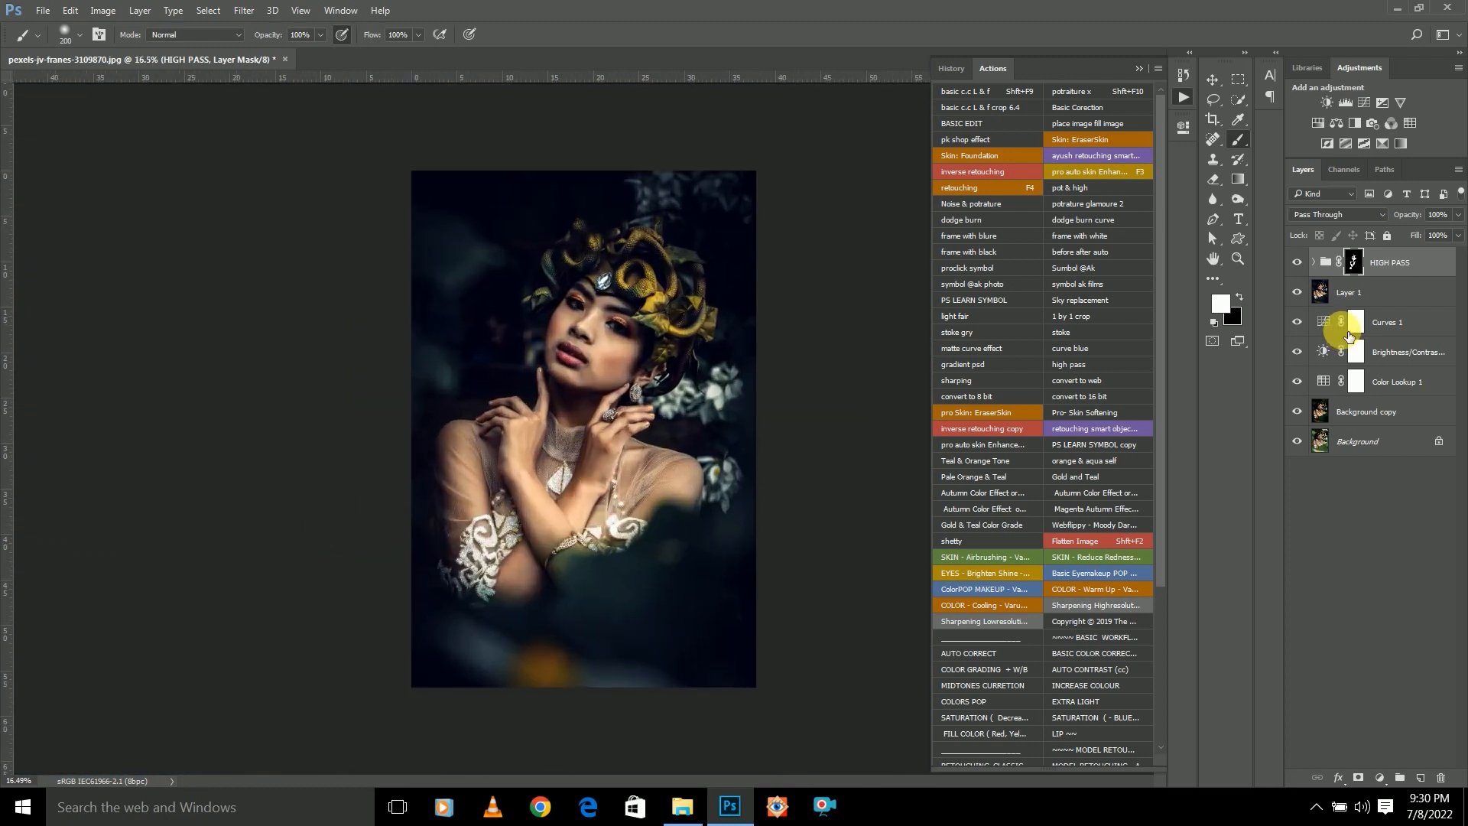
Apply a Gaussian Blur with a radius of about 6.4 pixels to the RETOUCH layer inside the HIGH PASS group.
{"action": "left_click", "coordinate": [1325, 263]}
{"action": "scroll", "coordinate": [584, 304], "scroll_direction": "up", "scroll_amount": 7}
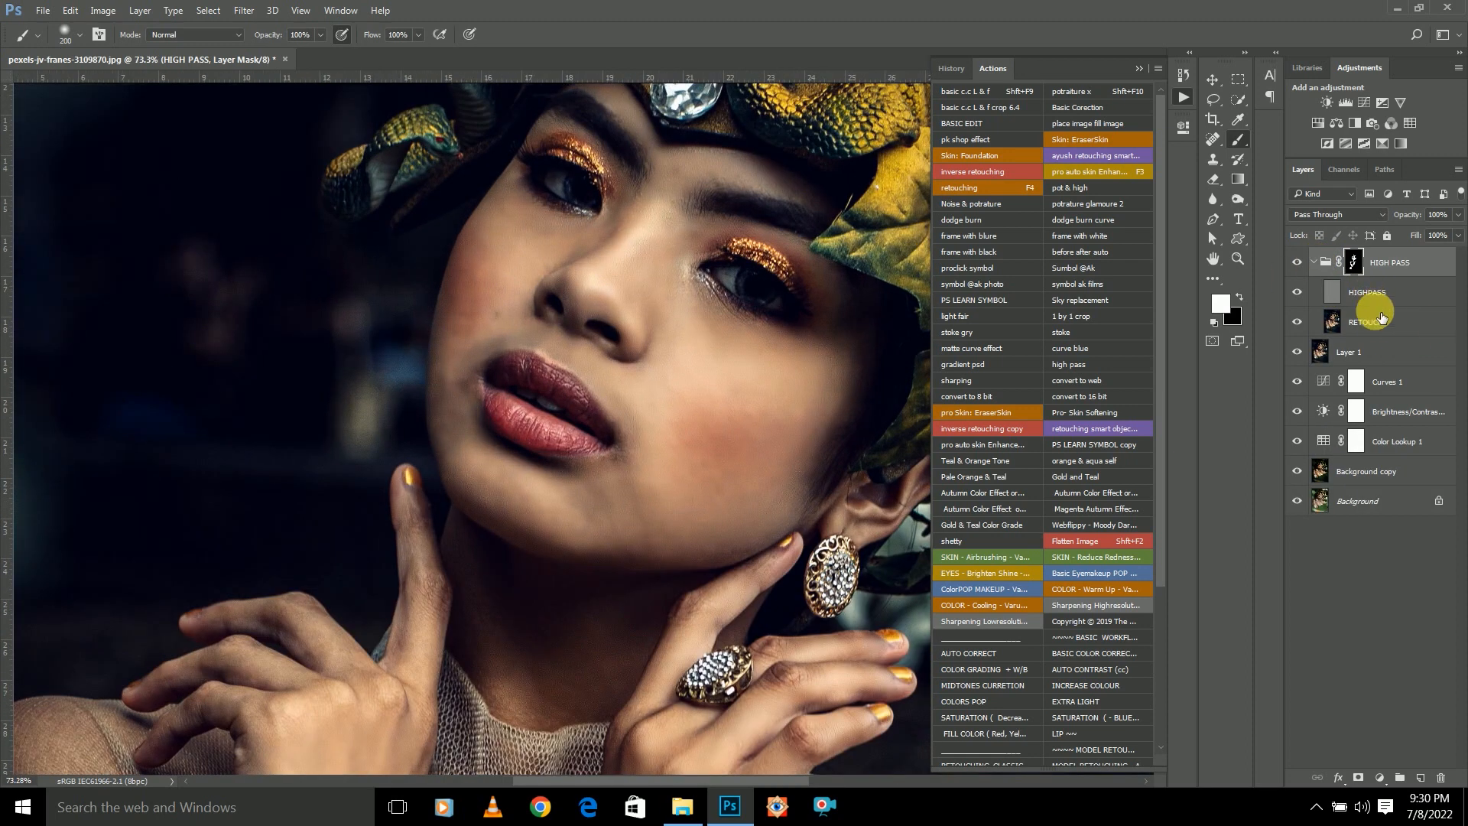
{"action": "left_click", "coordinate": [1382, 318]}
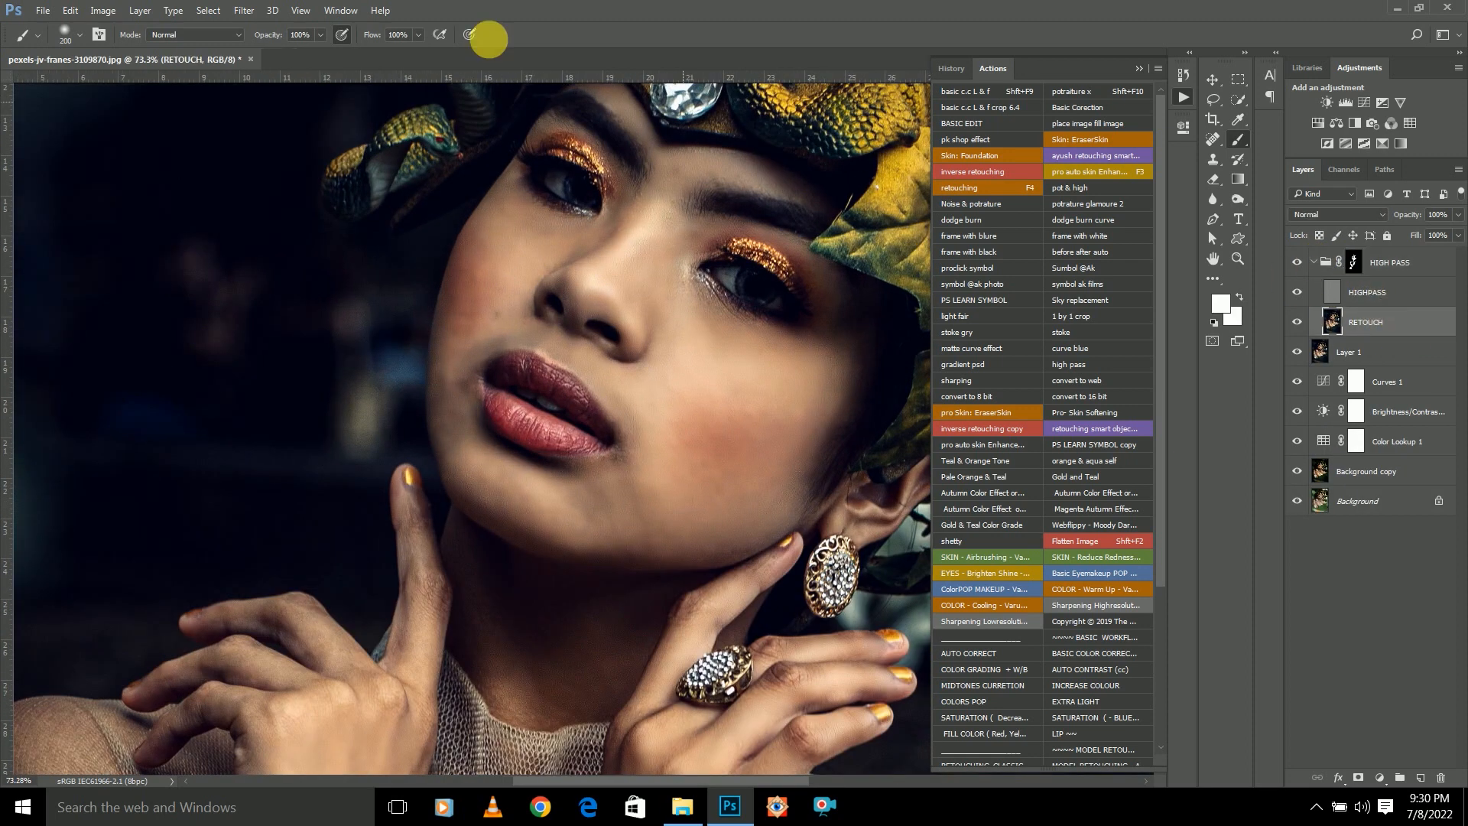
{"action": "left_click", "coordinate": [245, 10]}
{"action": "mouse_move", "coordinate": [300, 229]}
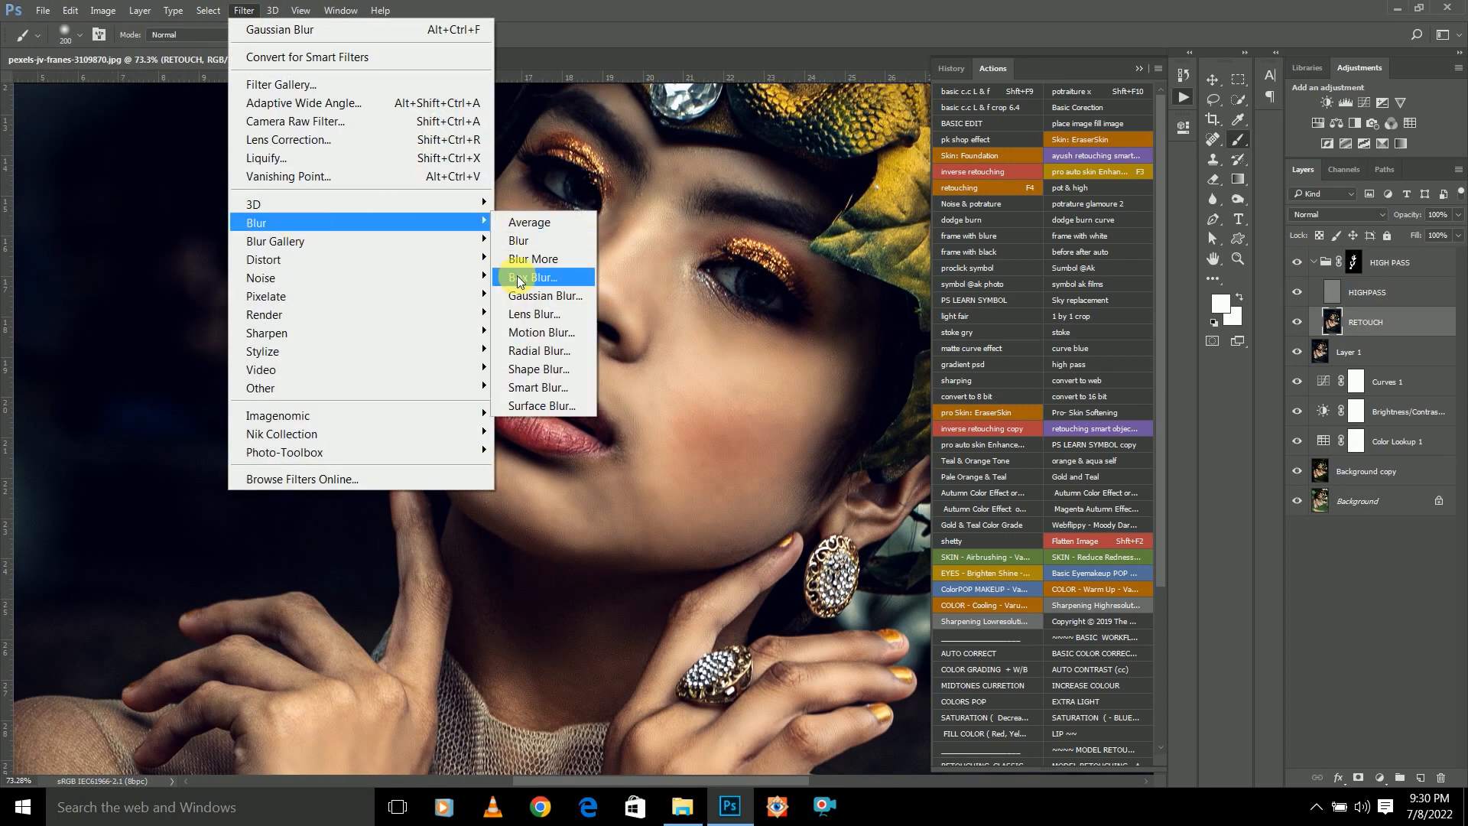
{"action": "left_click", "coordinate": [544, 295]}
{"action": "left_click_drag", "start_coordinate": [1184, 360], "coordinate": [1126, 357]}
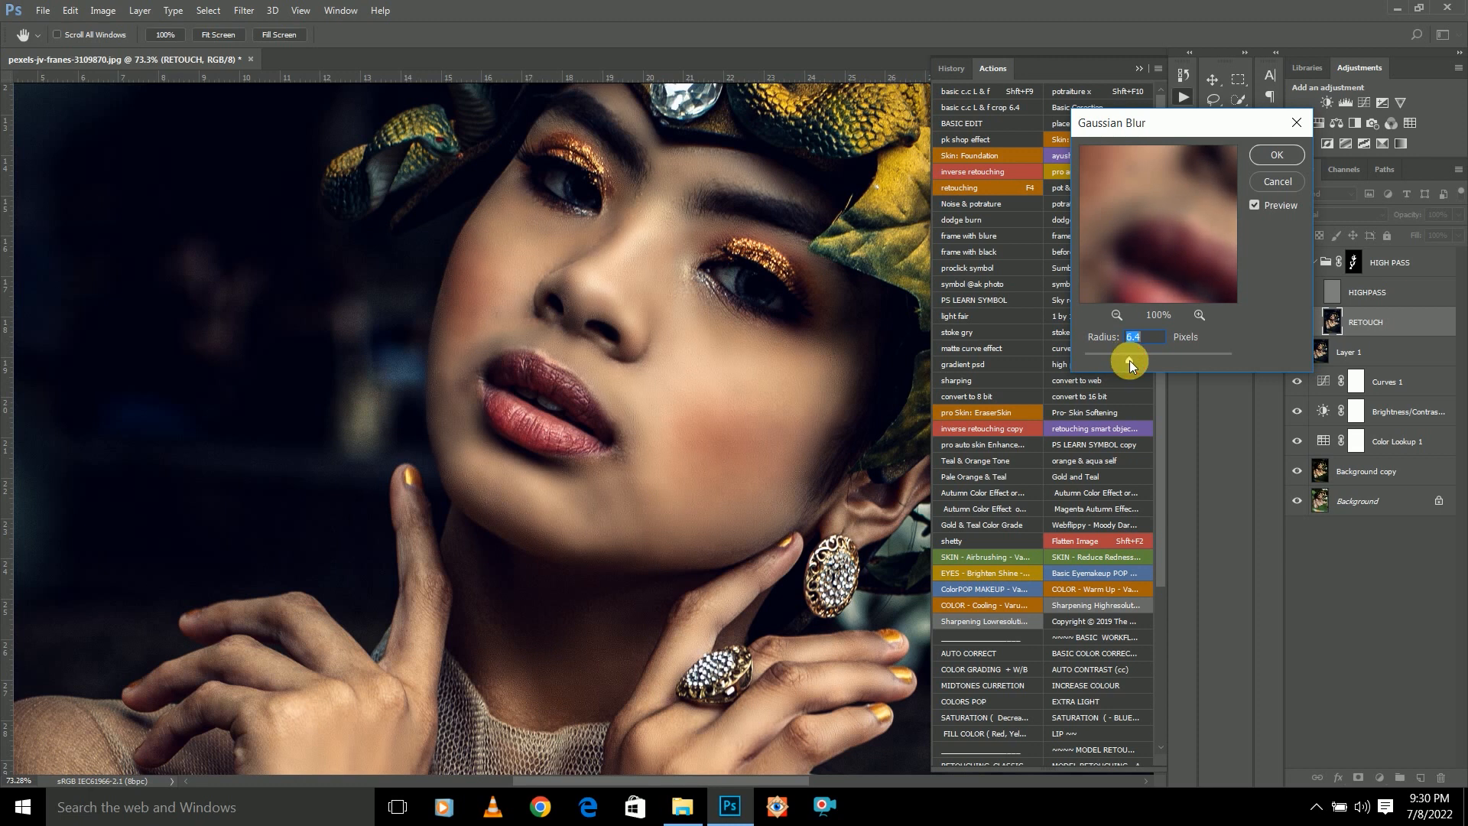
{"action": "left_click", "coordinate": [1261, 156]}
Collapse the HIGH PASS group and stamp all visible layers into a new layer on top.
{"action": "key", "text": "b"}
{"action": "left_click", "coordinate": [1376, 280]}
{"action": "key", "text": "ctrl+0"}
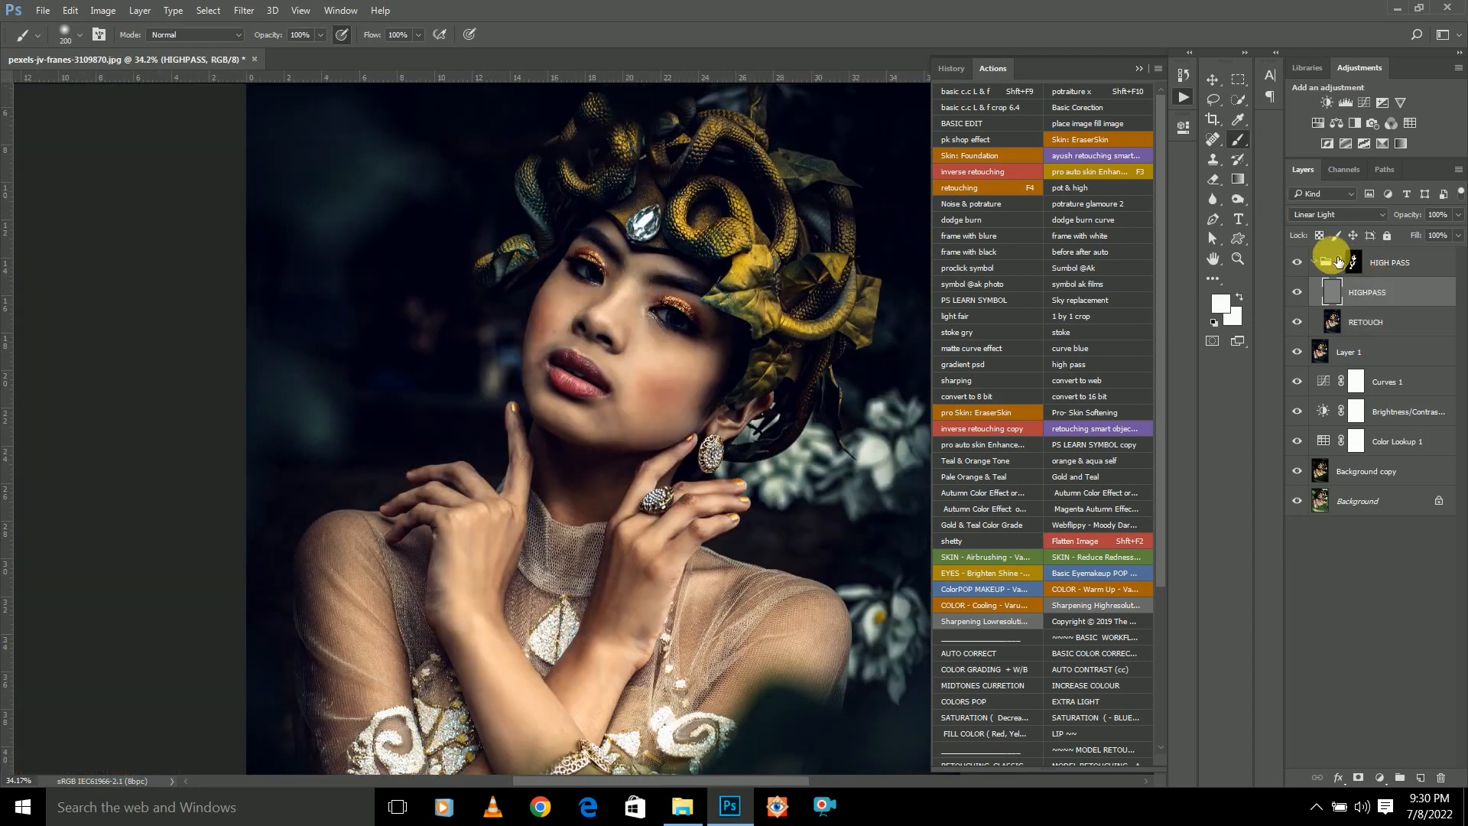
{"action": "left_click", "coordinate": [1322, 264]}
{"action": "left_click", "coordinate": [1313, 262]}
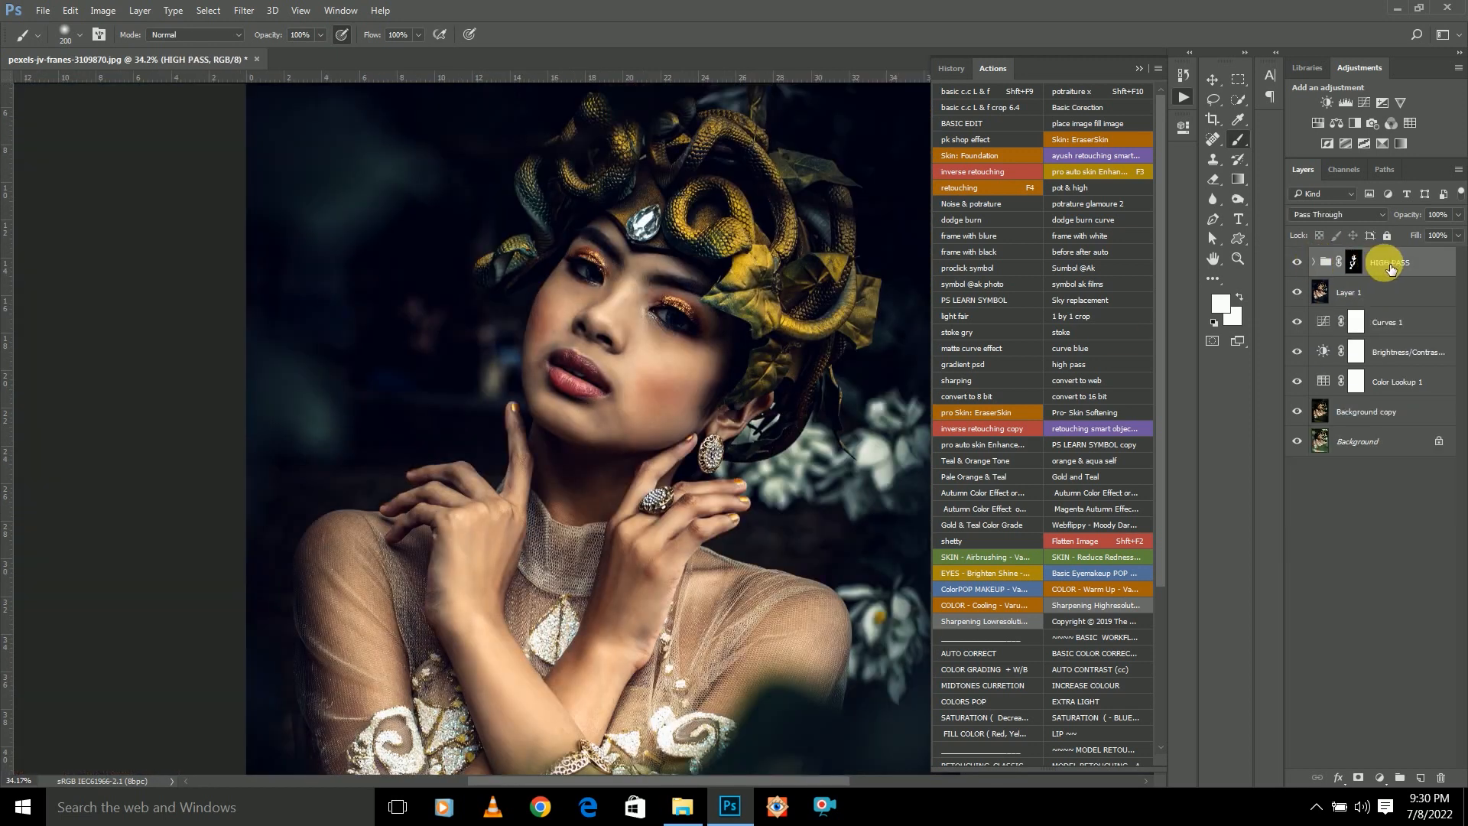
{"action": "key", "text": "ctrl+alt+shift+e"}
{"action": "key", "text": "ctrl+0"}
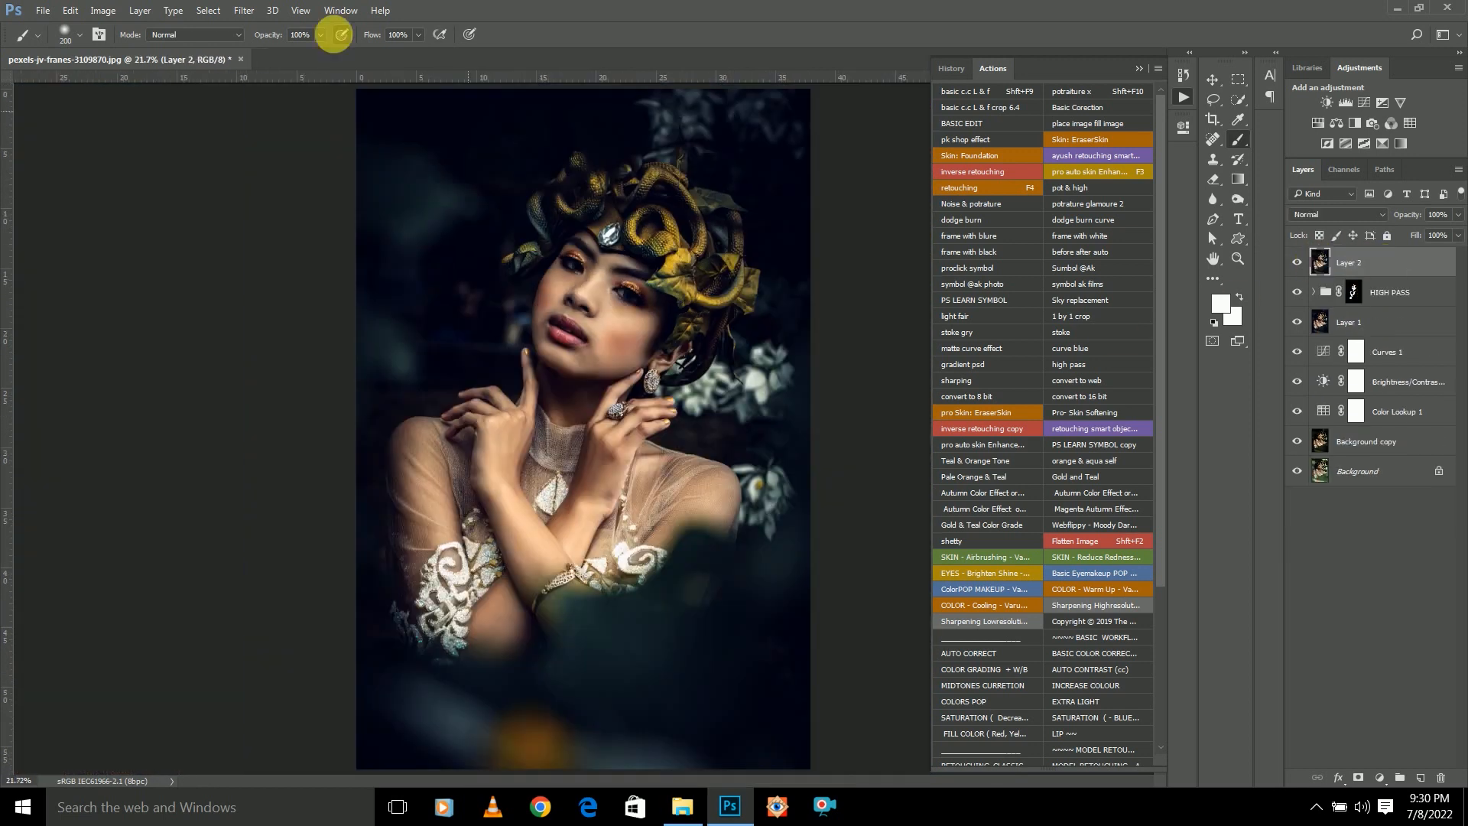
Apply the Imagenomic Noiseware filter with the Default preset to the stamped layer.
{"action": "left_click", "coordinate": [244, 9]}
{"action": "left_click", "coordinate": [380, 415]}
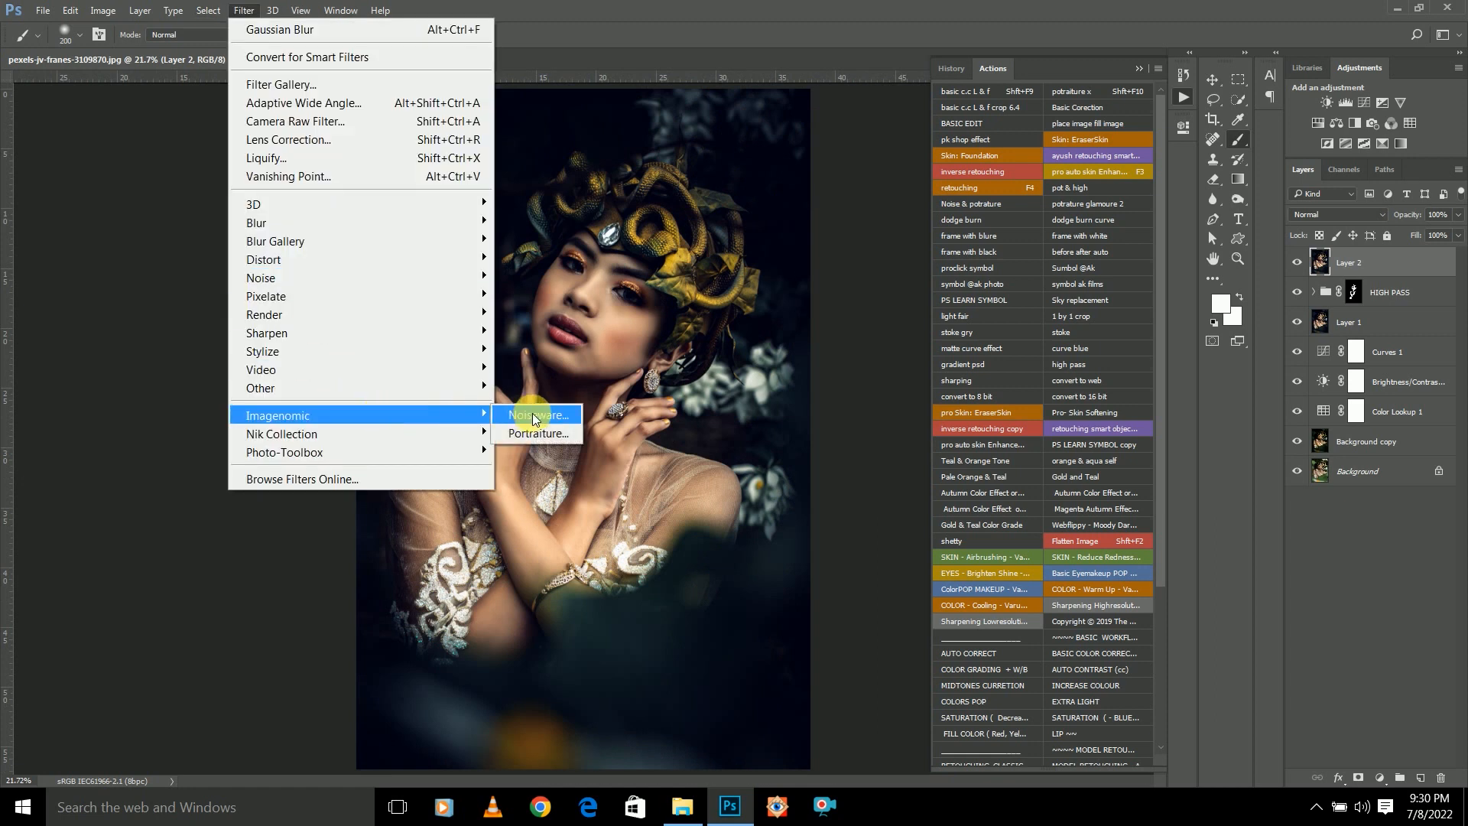
{"action": "left_click", "coordinate": [533, 416]}
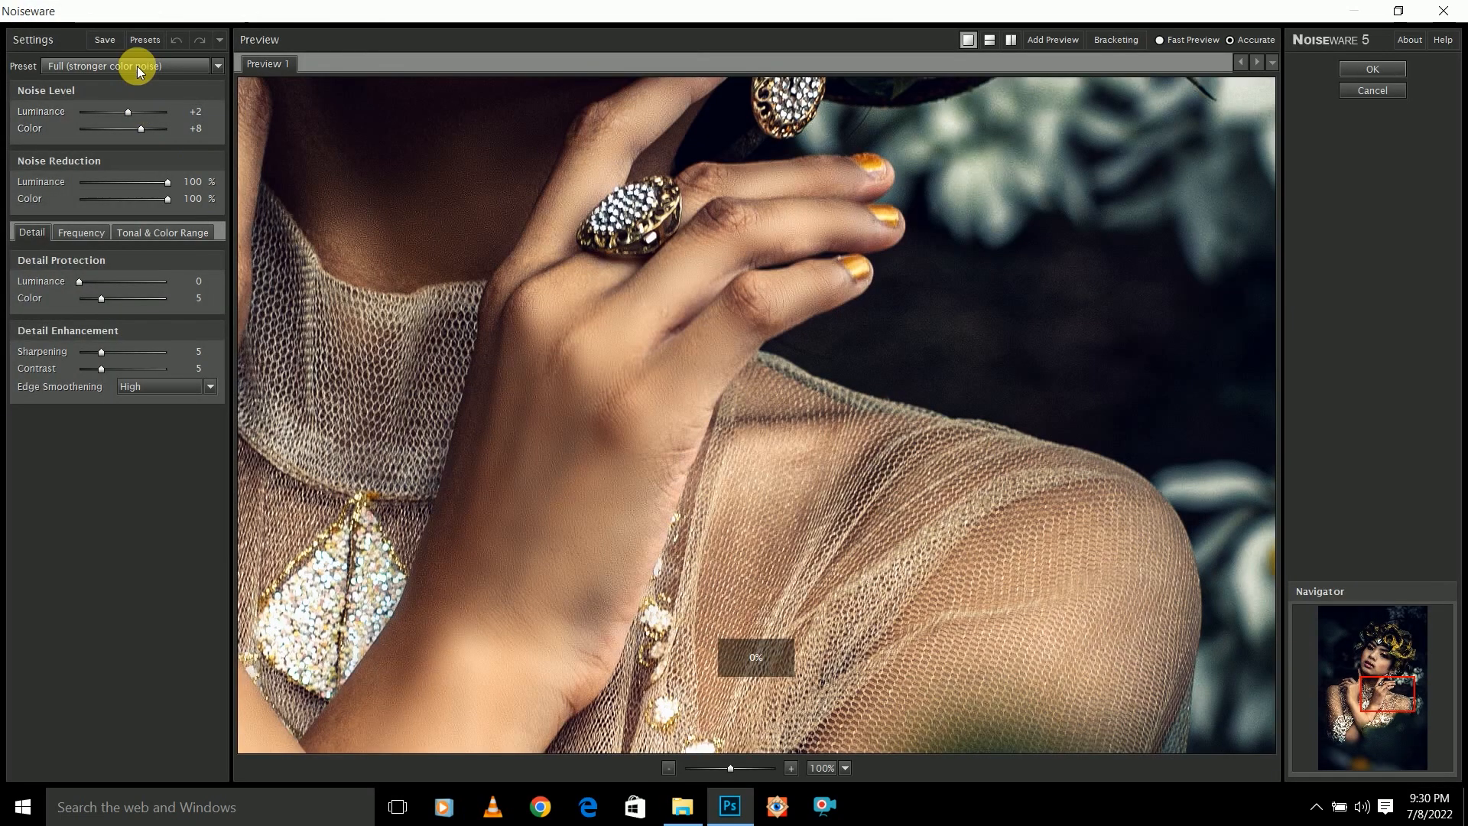
{"action": "left_click", "coordinate": [137, 66]}
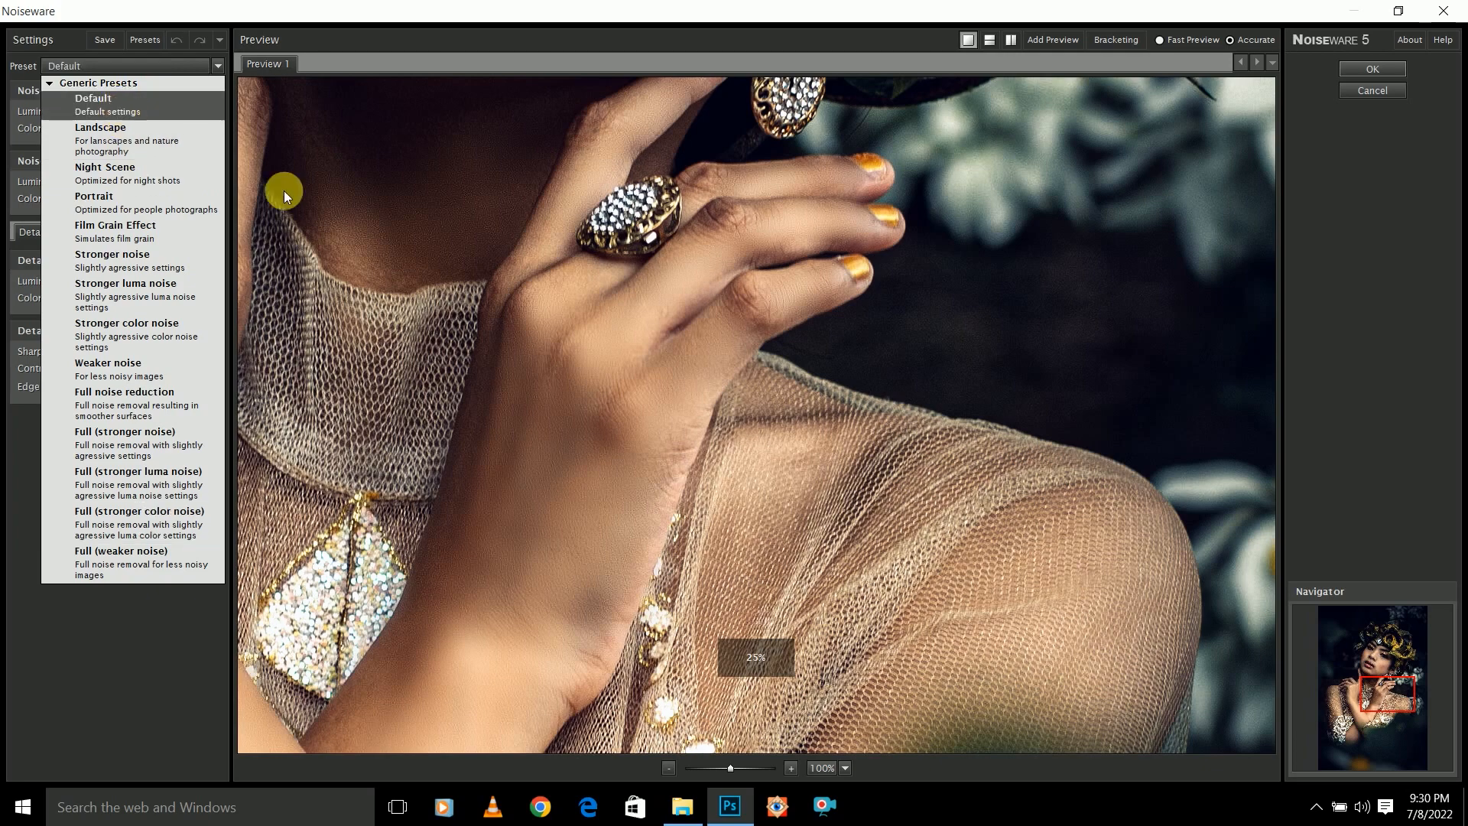
{"action": "left_click", "coordinate": [120, 107]}
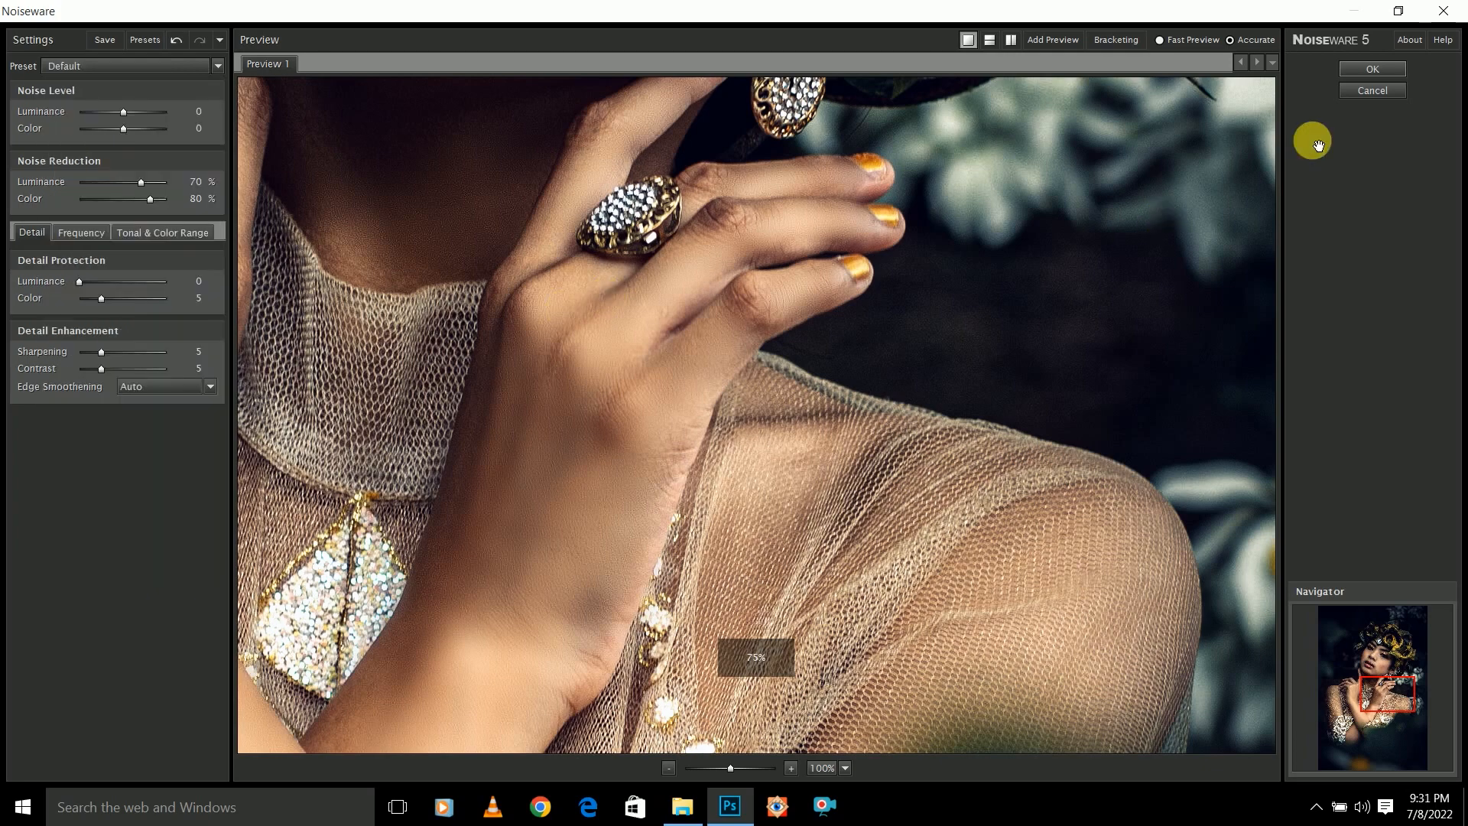
{"action": "left_click", "coordinate": [1369, 69]}
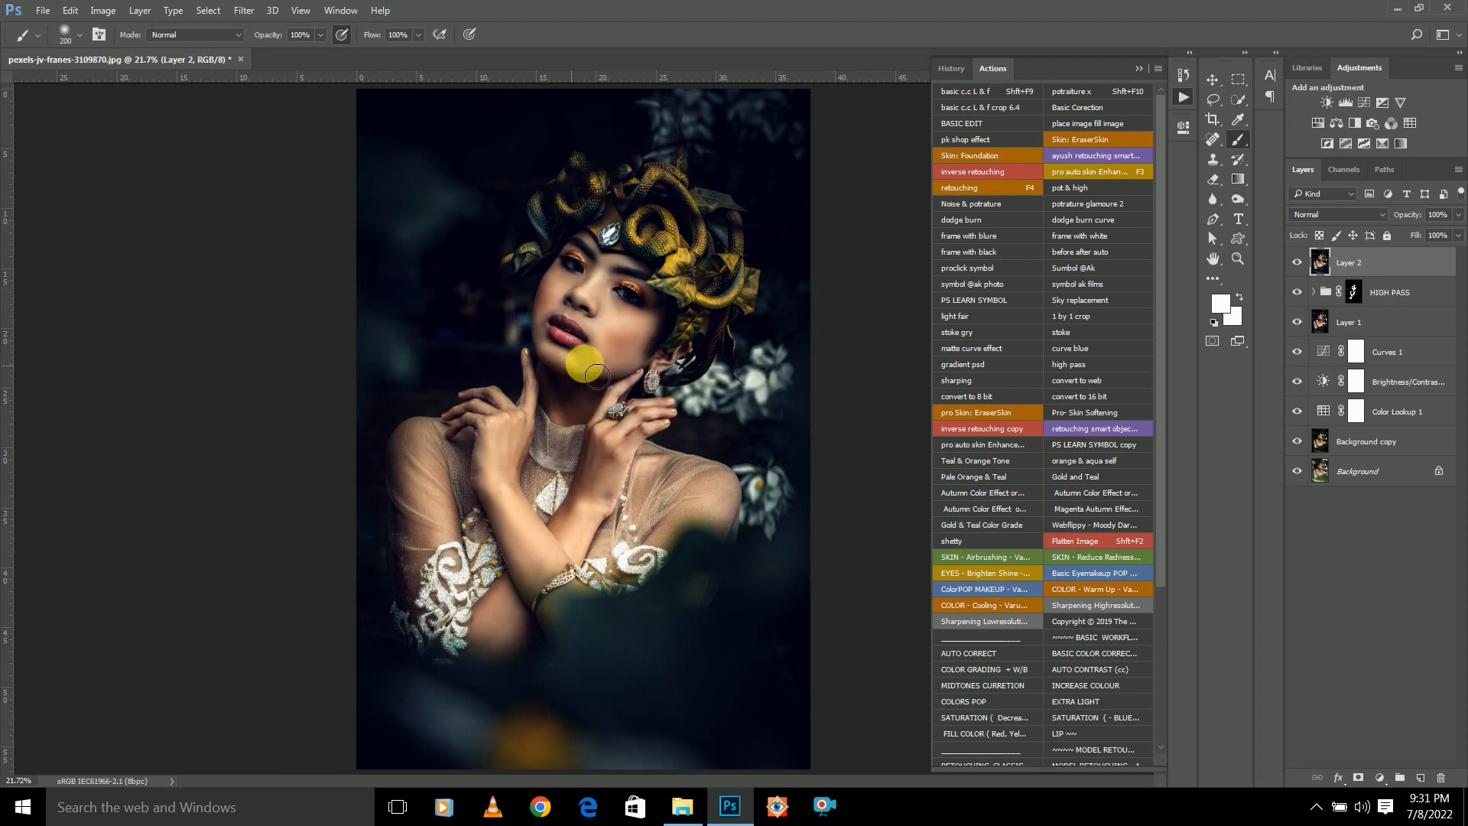
Duplicate Layer 2 and add a Brightness/Contrast adjustment above it with brightness at -37.
{"action": "left_click_drag", "start_coordinate": [1356, 265], "coordinate": [1420, 777]}
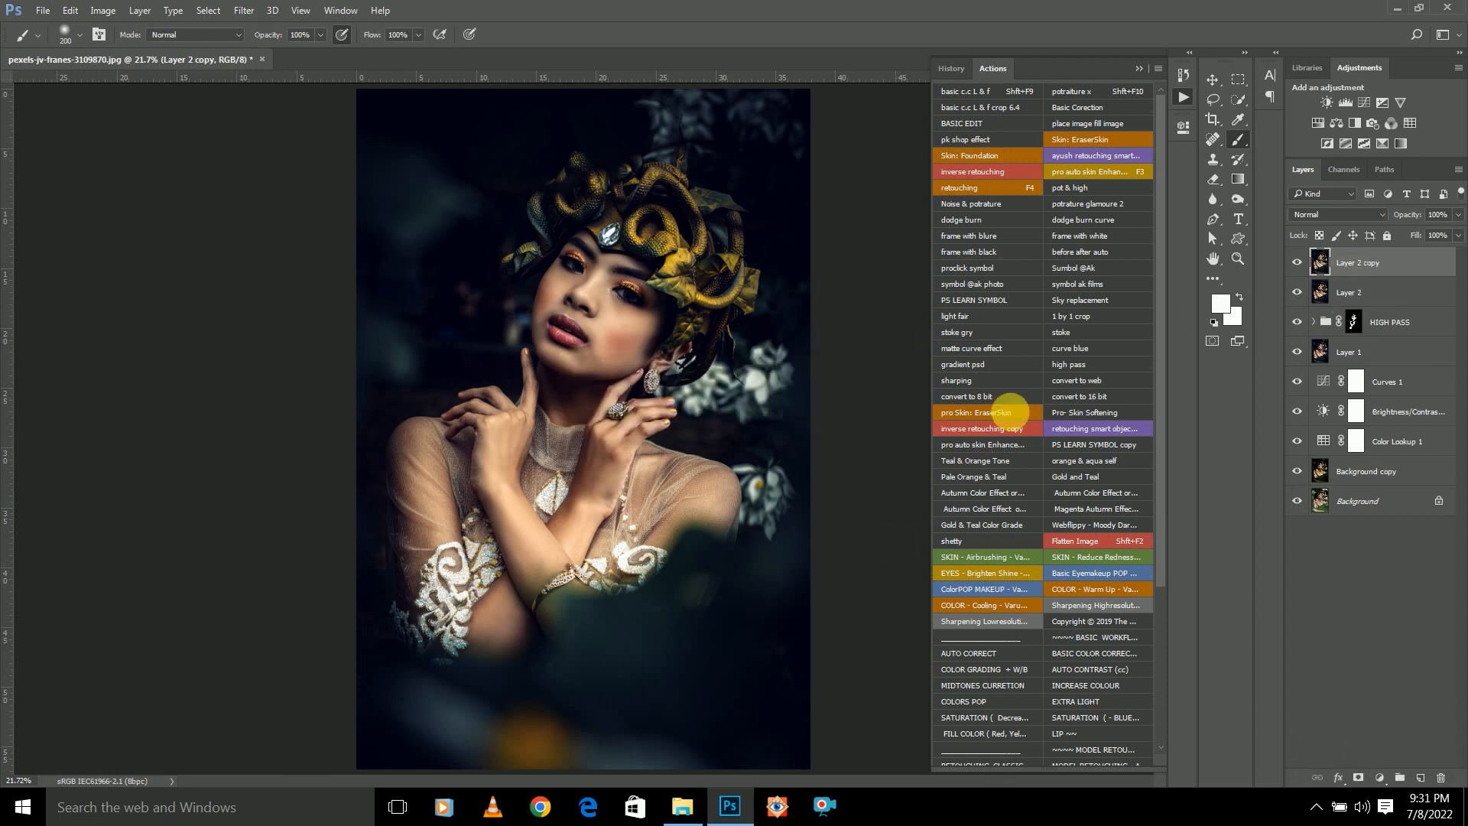
{"action": "left_click", "coordinate": [1327, 102]}
{"action": "left_click_drag", "start_coordinate": [1075, 208], "coordinate": [1061, 210]}
Duplicate the new Brightness/Contrast adjustment and set the copy's brightness to 53.
{"action": "left_click_drag", "start_coordinate": [1315, 262], "coordinate": [1420, 777]}
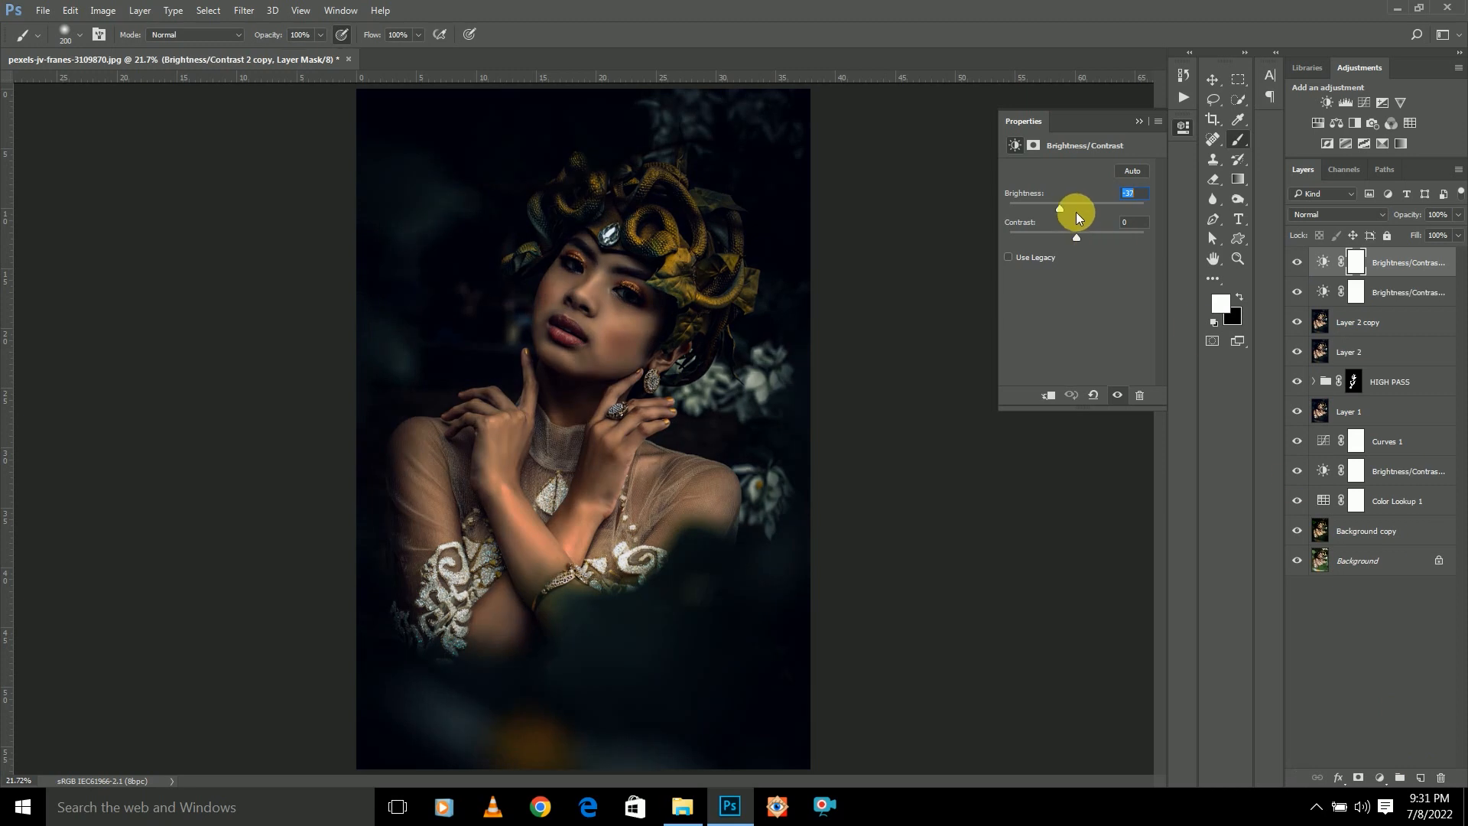
{"action": "left_click_drag", "start_coordinate": [1071, 205], "coordinate": [1101, 209]}
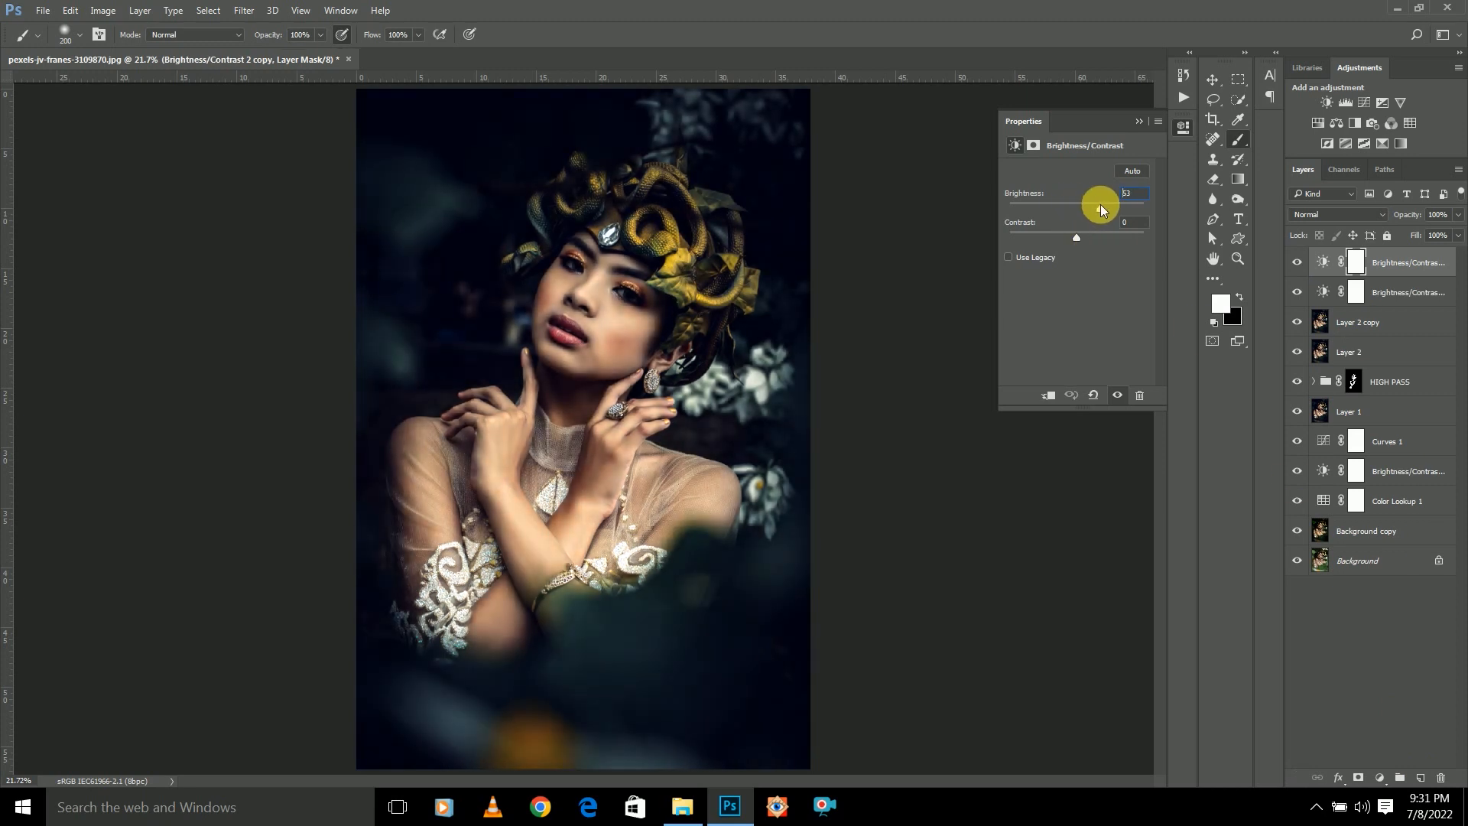
{"action": "left_click", "coordinate": [1136, 123]}
Split the underlying layer's shadow Blend If range to about 63/152 on the brightening adjustment.
{"action": "right_click", "coordinate": [1431, 260]}
{"action": "left_click", "coordinate": [1113, 113]}
{"action": "left_click_drag", "start_coordinate": [1008, 451], "coordinate": [1047, 443]}
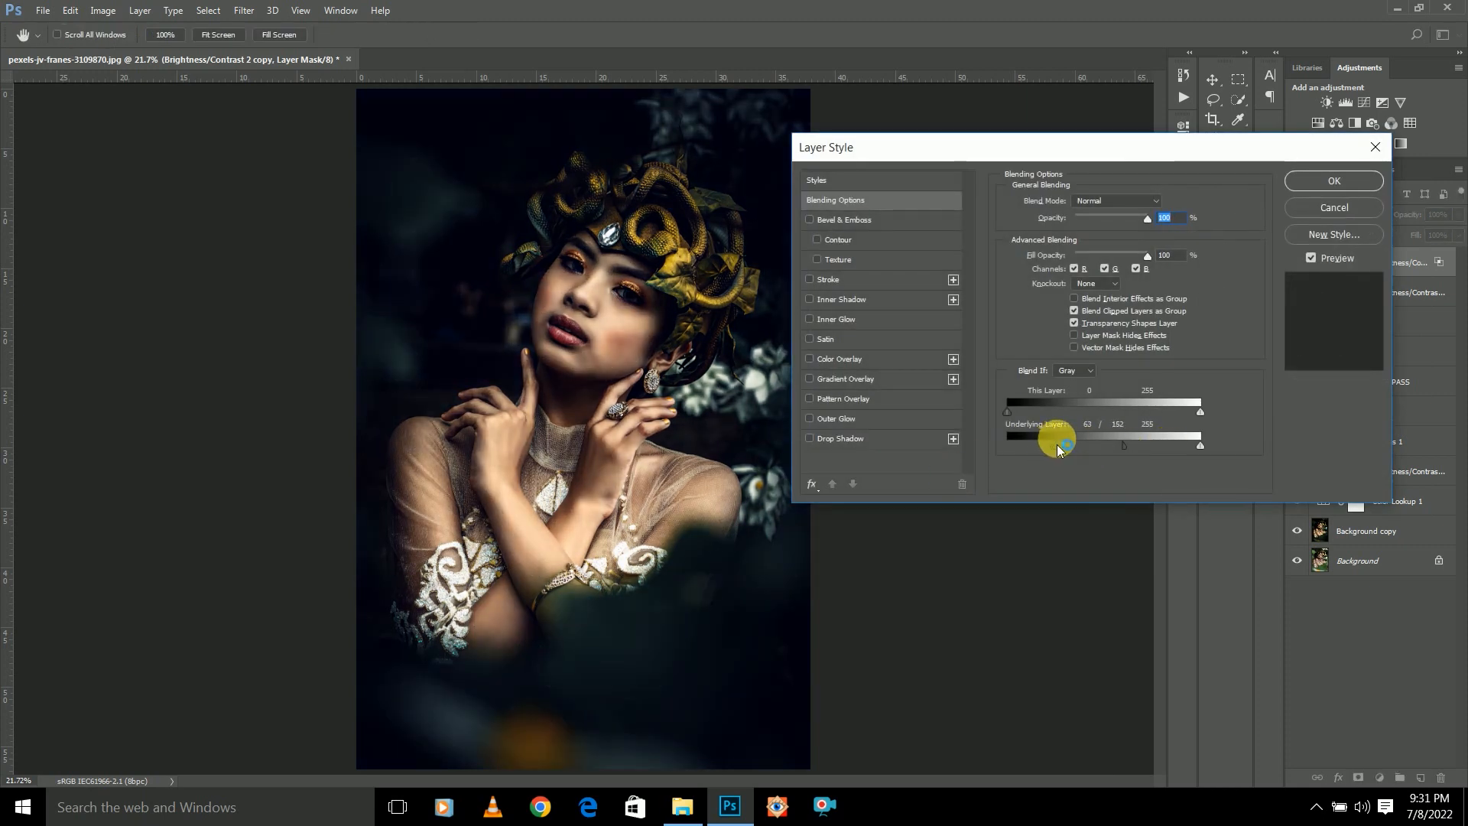
{"action": "left_click", "coordinate": [1310, 178]}
Lower the brightening adjustment's opacity to 92% and compare the image with and without it.
{"action": "left_click", "coordinate": [1458, 215]}
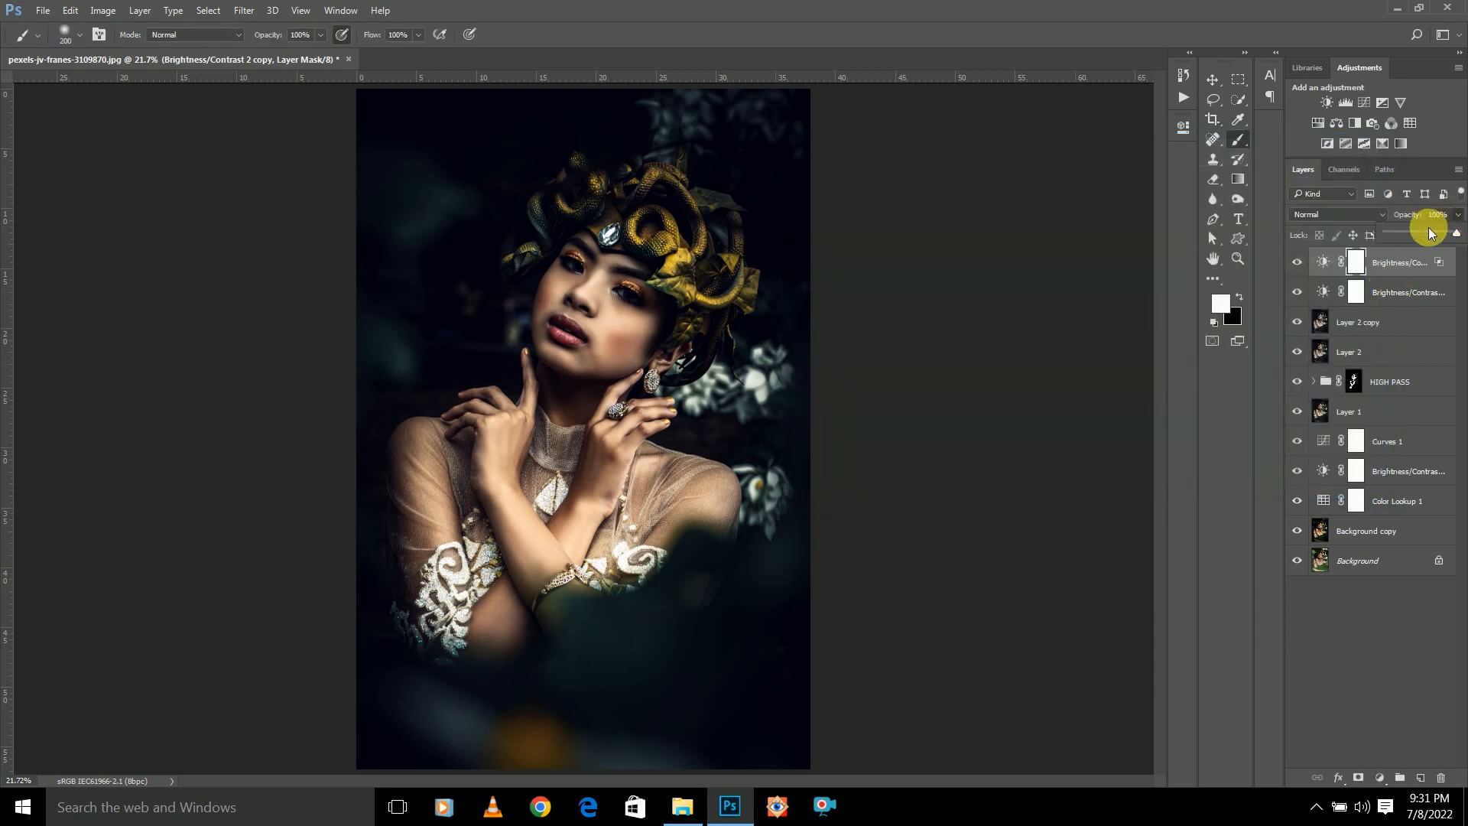
{"action": "left_click_drag", "start_coordinate": [1414, 231], "coordinate": [1438, 235]}
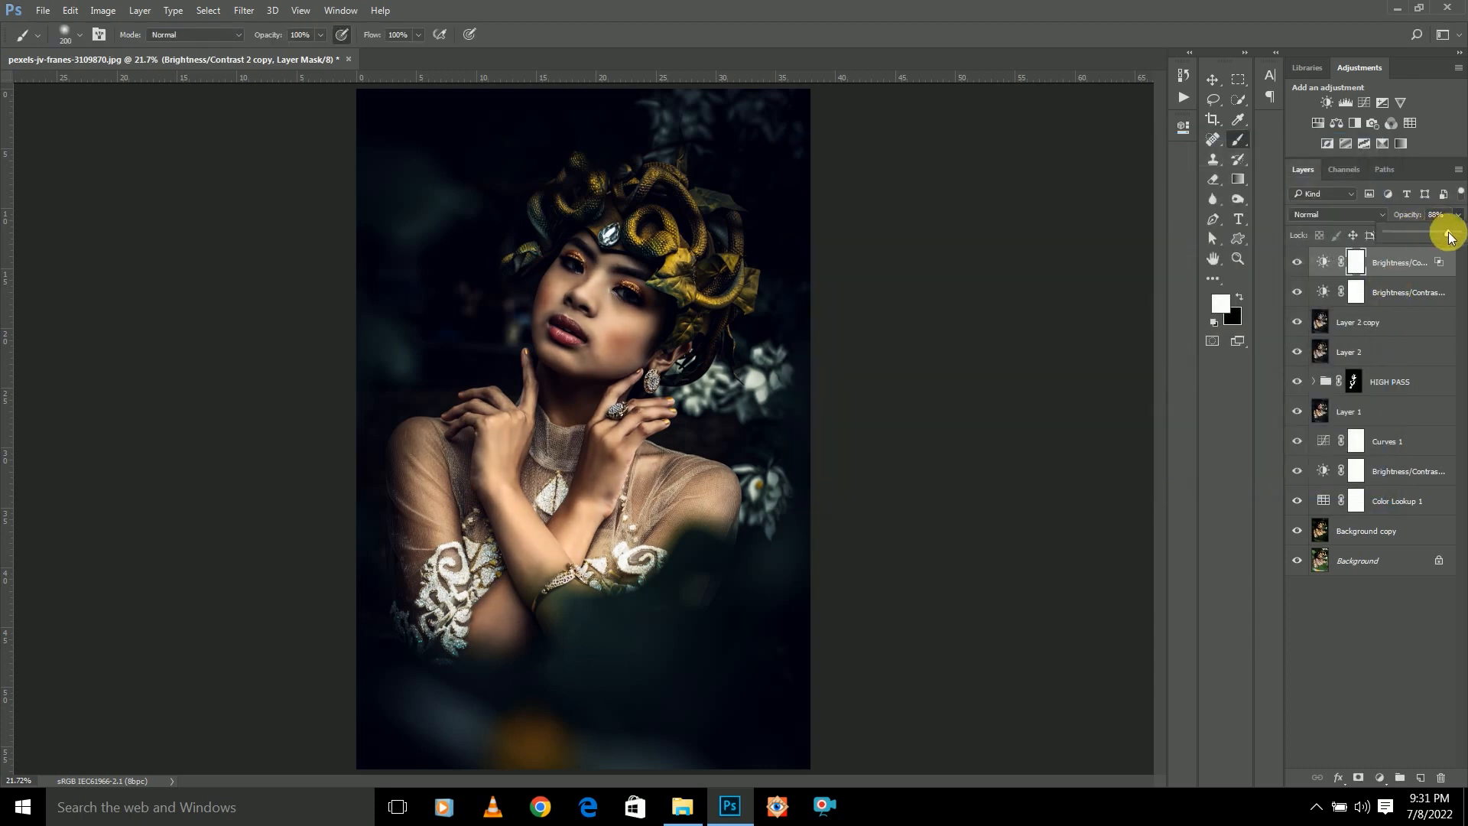
{"action": "left_click", "coordinate": [1303, 263]}
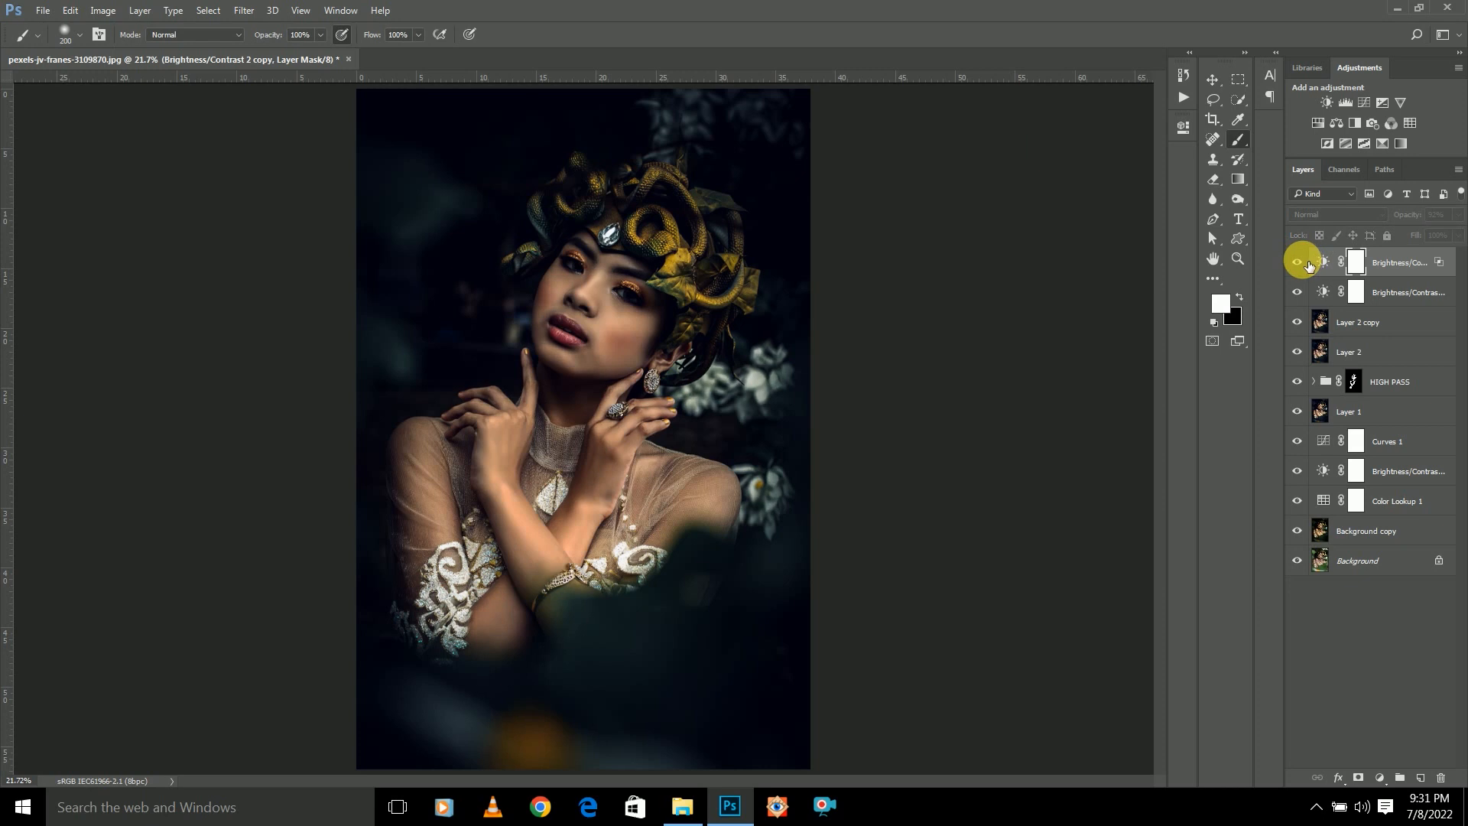
{"action": "left_click", "coordinate": [1302, 263]}
{"action": "double_click", "coordinate": [1323, 263]}
{"action": "left_click", "coordinate": [1137, 122]}
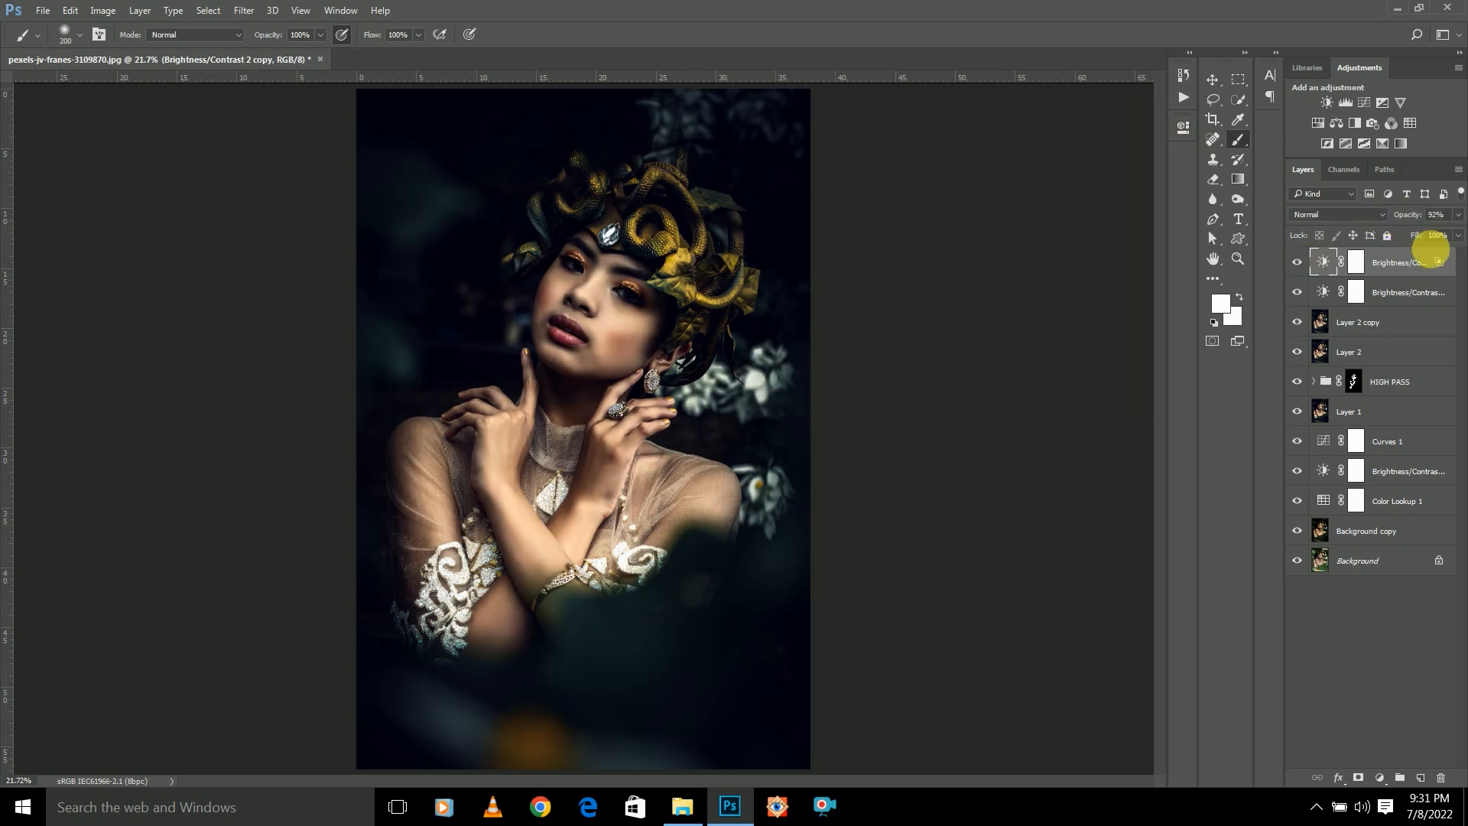
Widen the split of the underlying shadow Blend If range on the brightening adjustment.
{"action": "double_click", "coordinate": [1443, 268]}
{"action": "left_click_drag", "start_coordinate": [1121, 442], "coordinate": [1173, 439]}
{"action": "mouse_move", "coordinate": [1059, 439]}
{"action": "left_mouse_down"}
{"action": "mouse_move", "coordinate": [1115, 440]}
{"action": "mouse_move", "coordinate": [1039, 443]}
{"action": "left_mouse_up"}
{"action": "left_click", "coordinate": [1332, 181]}
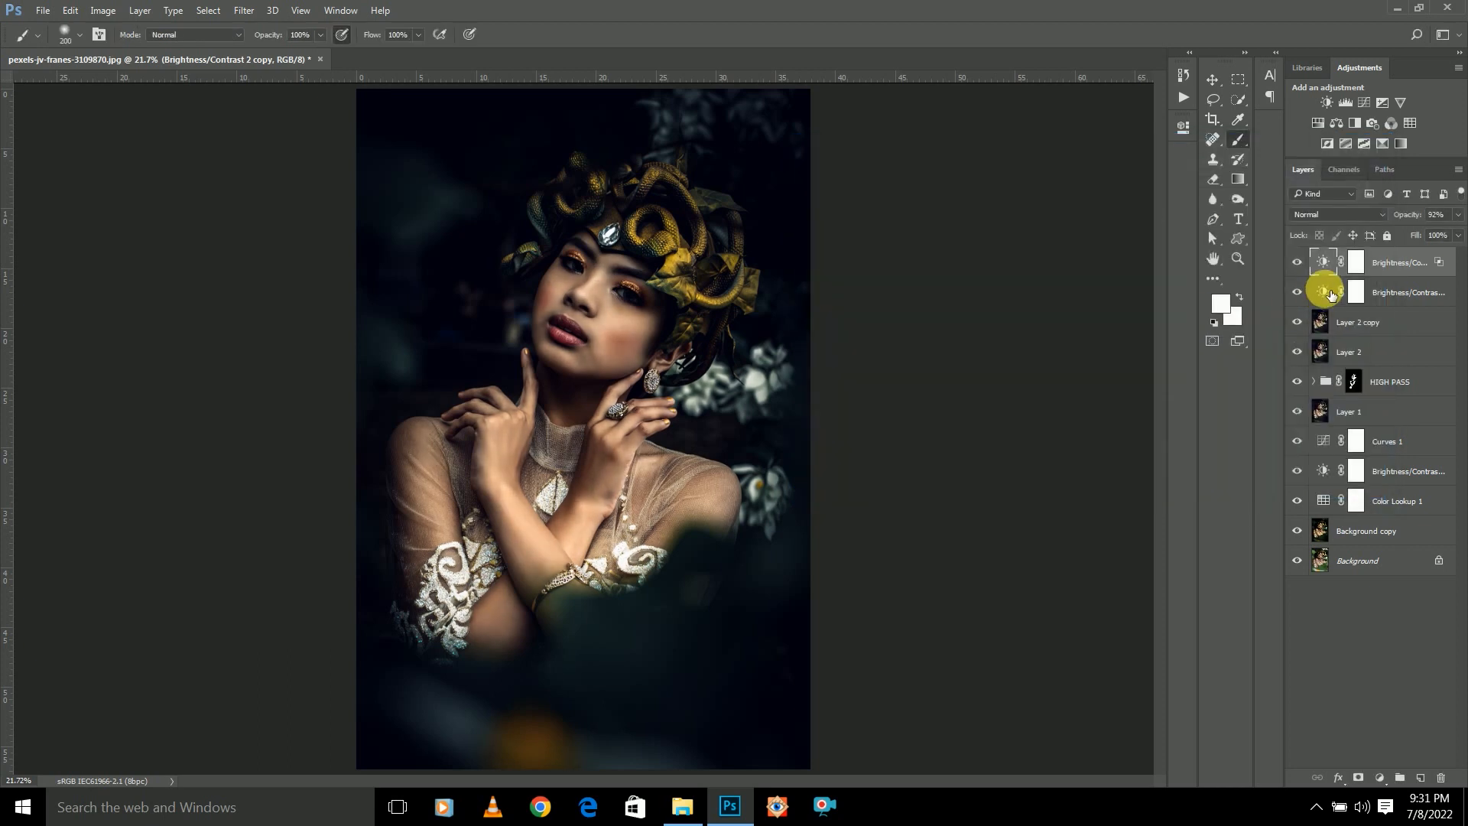
Set the underlying highlight Blend If range to 44/132 on the darkening Brightness/Contrast layer and lower its opacity to 38%.
{"action": "left_click", "coordinate": [1330, 293]}
{"action": "right_click", "coordinate": [1414, 294]}
{"action": "left_click", "coordinate": [1138, 118]}
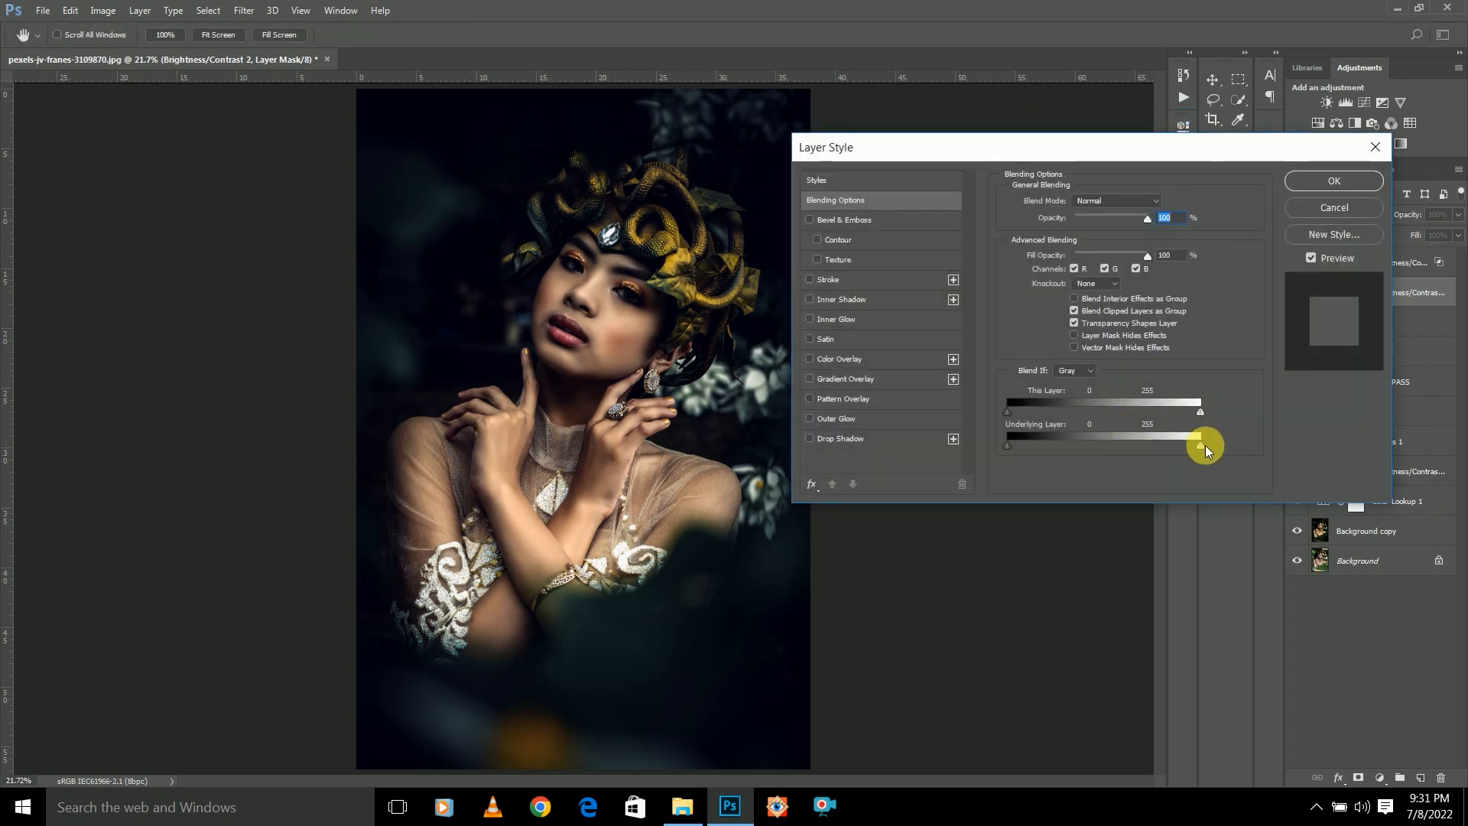
{"action": "left_click_drag", "start_coordinate": [1149, 447], "coordinate": [921, 446]}
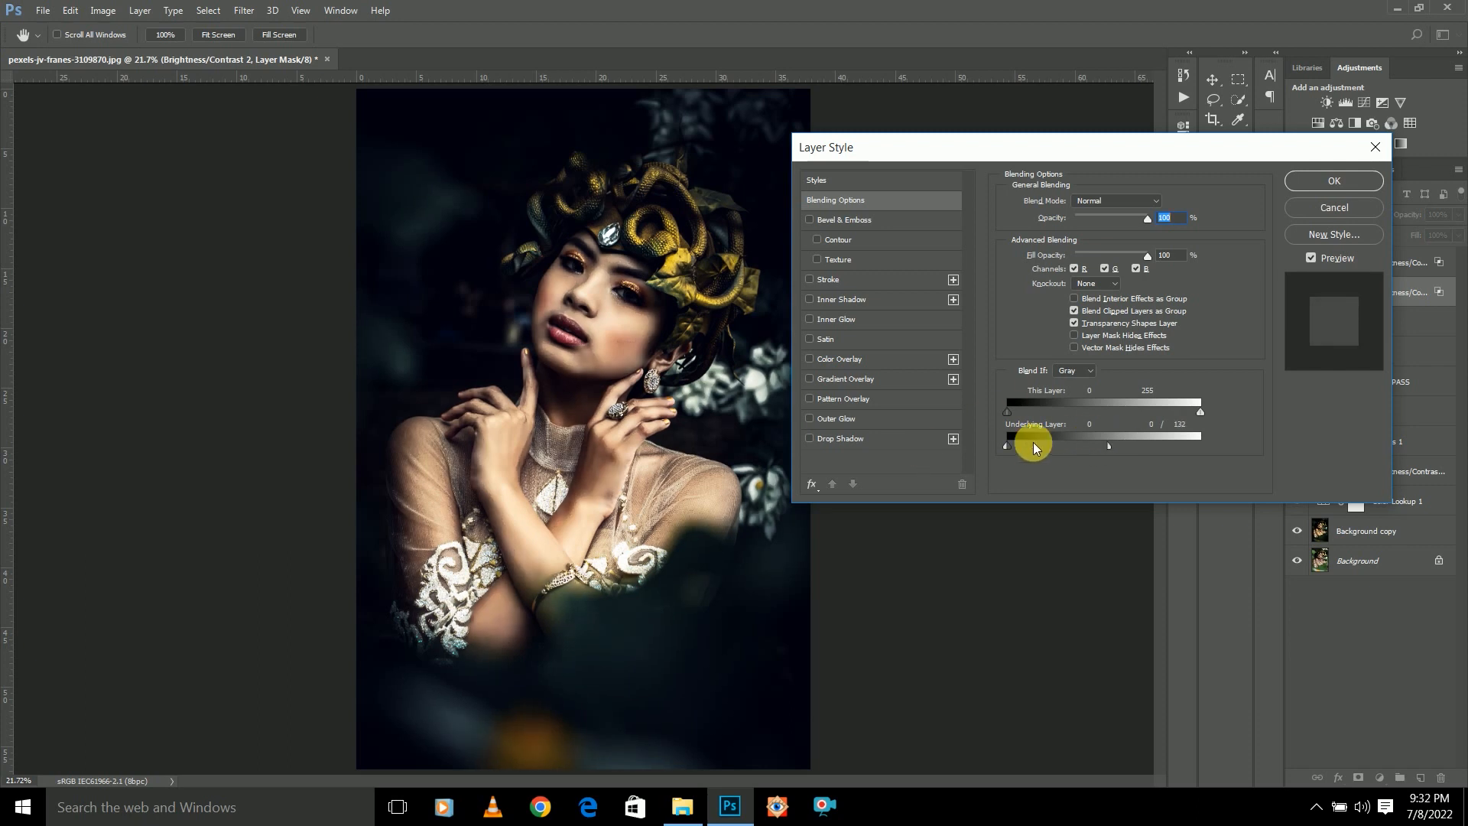
{"action": "left_click_drag", "start_coordinate": [1008, 445], "coordinate": [1030, 447]}
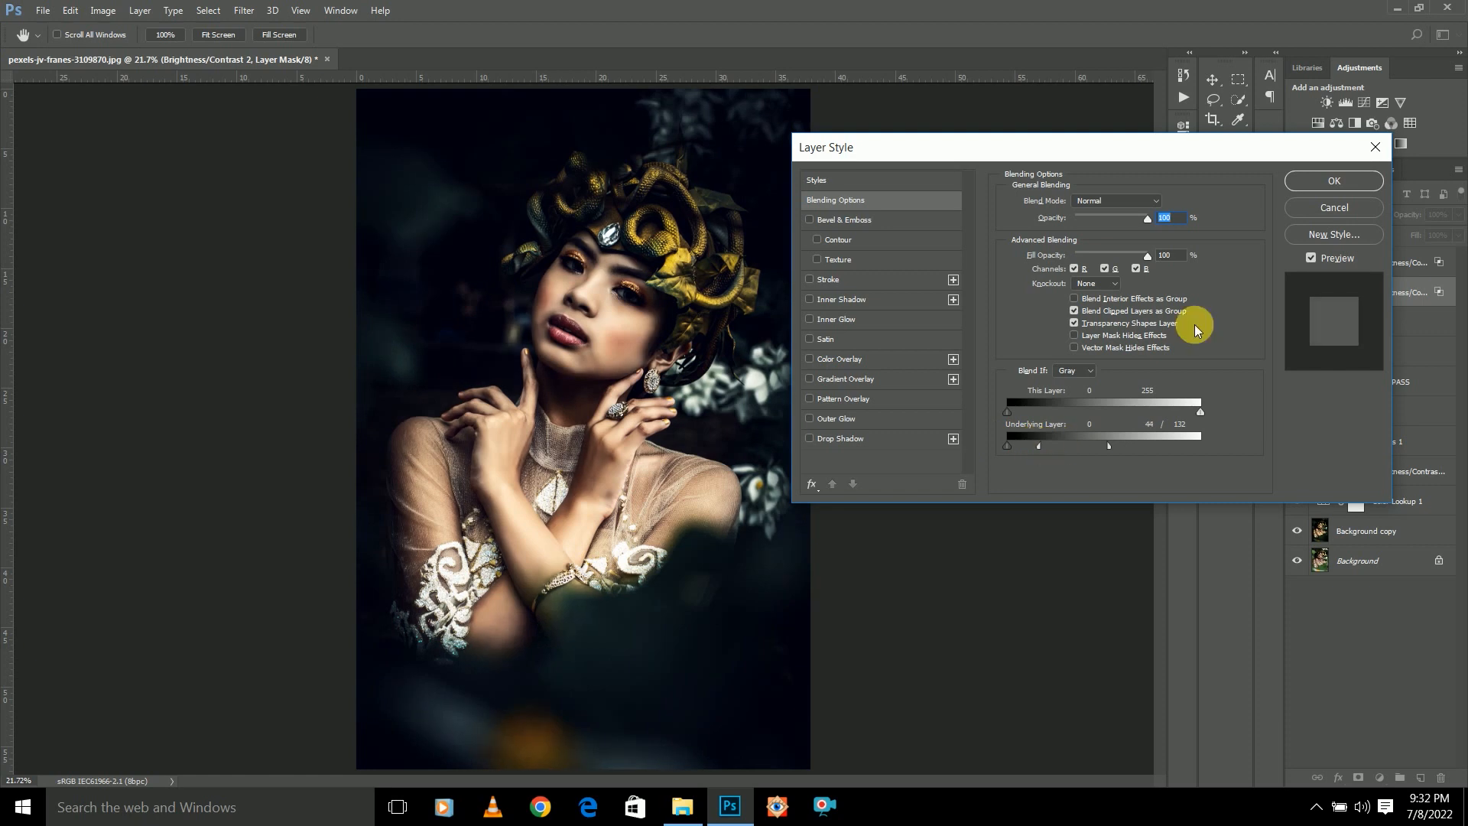
{"action": "left_click", "coordinate": [1305, 179]}
{"action": "left_click_drag", "start_coordinate": [1458, 218], "coordinate": [1413, 232]}
{"action": "left_click", "coordinate": [1335, 262]}
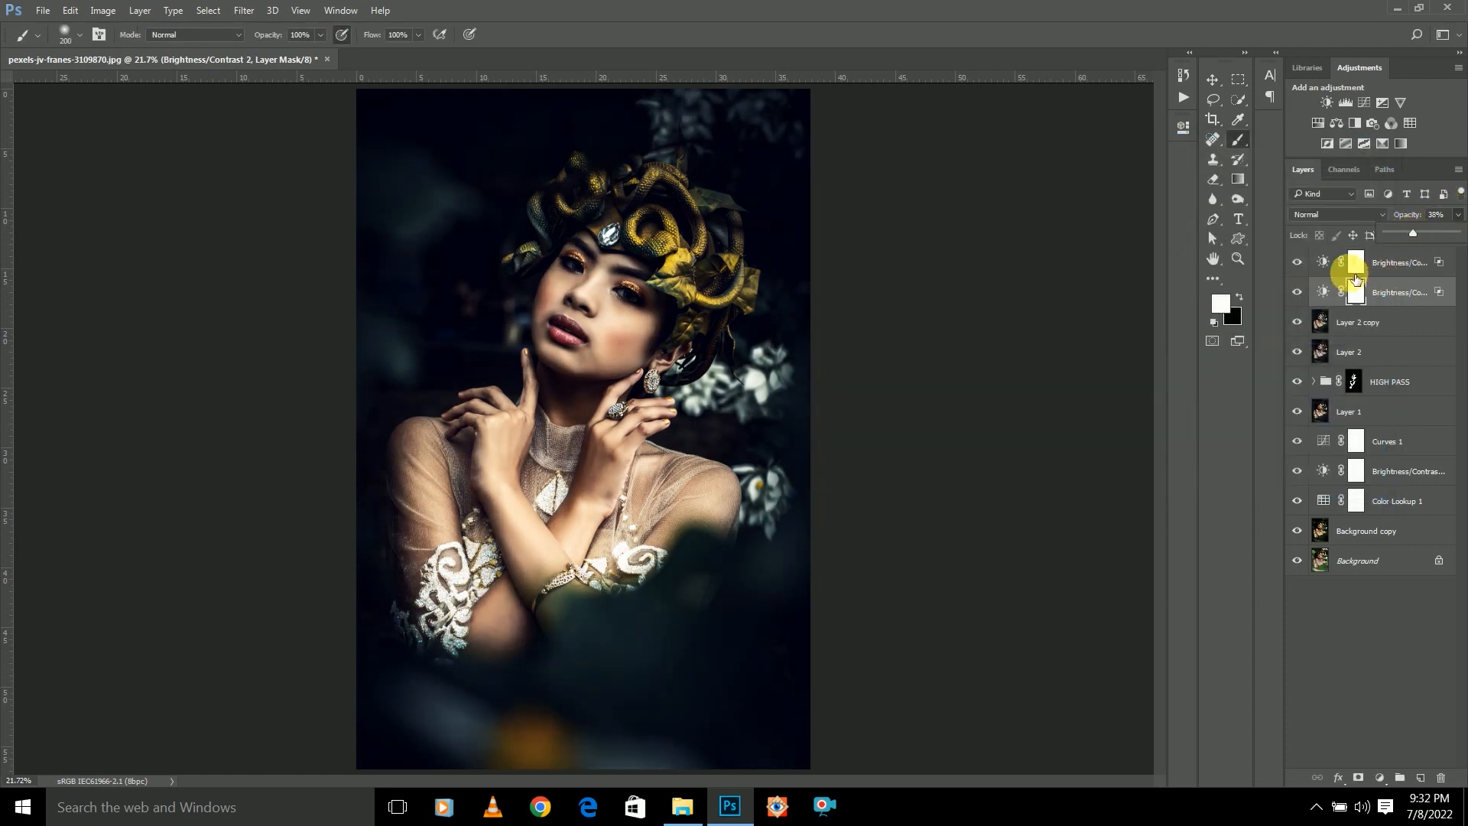
Check the brightening adjustment's settings and compare the image with and without the two upper Brightness/Contrast layers.
{"action": "double_click", "coordinate": [1334, 261]}
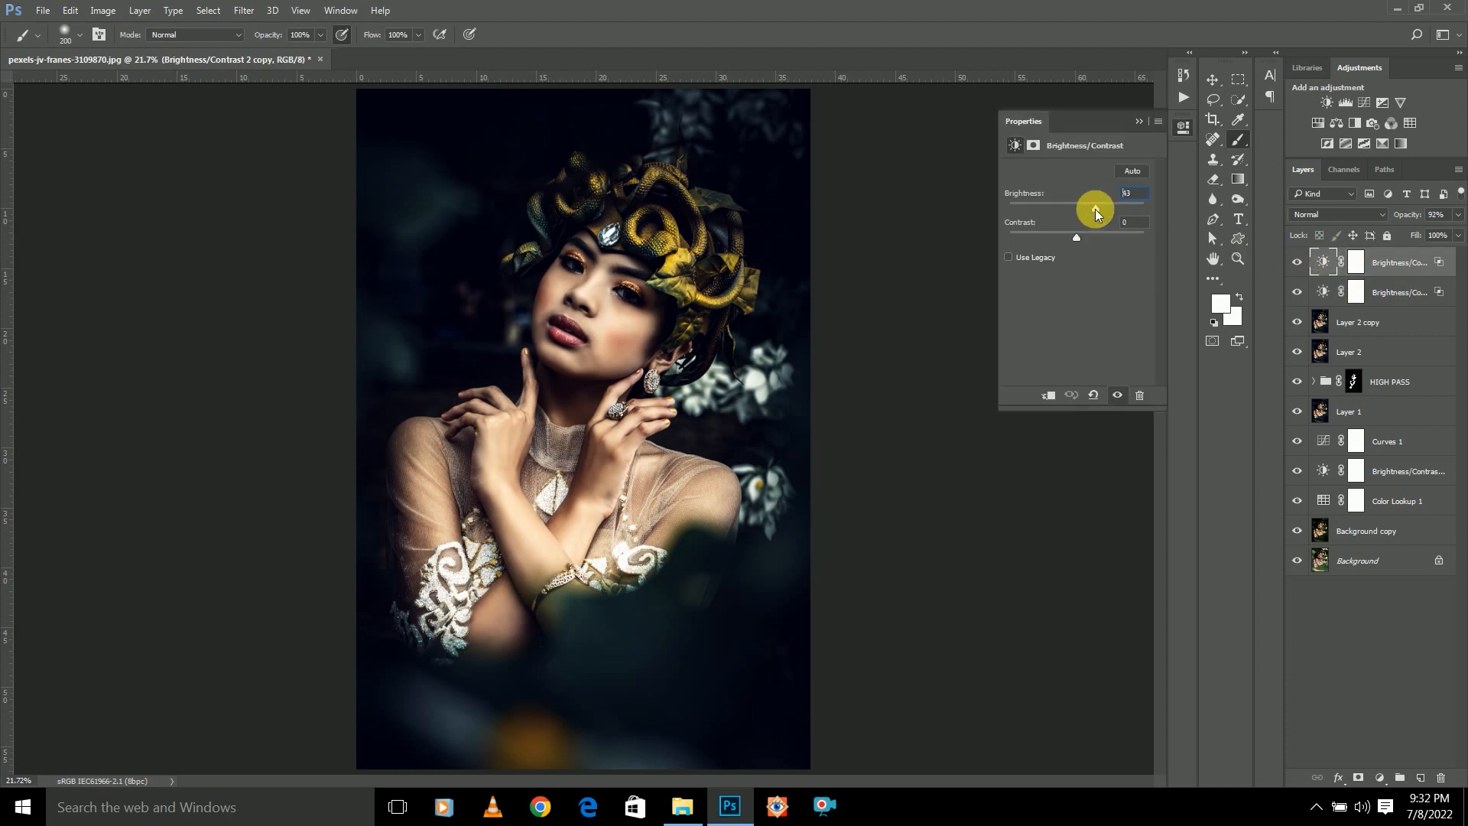
{"action": "left_click", "coordinate": [1139, 121]}
{"action": "scroll", "coordinate": [721, 311], "scroll_direction": "down", "scroll_amount": 2}
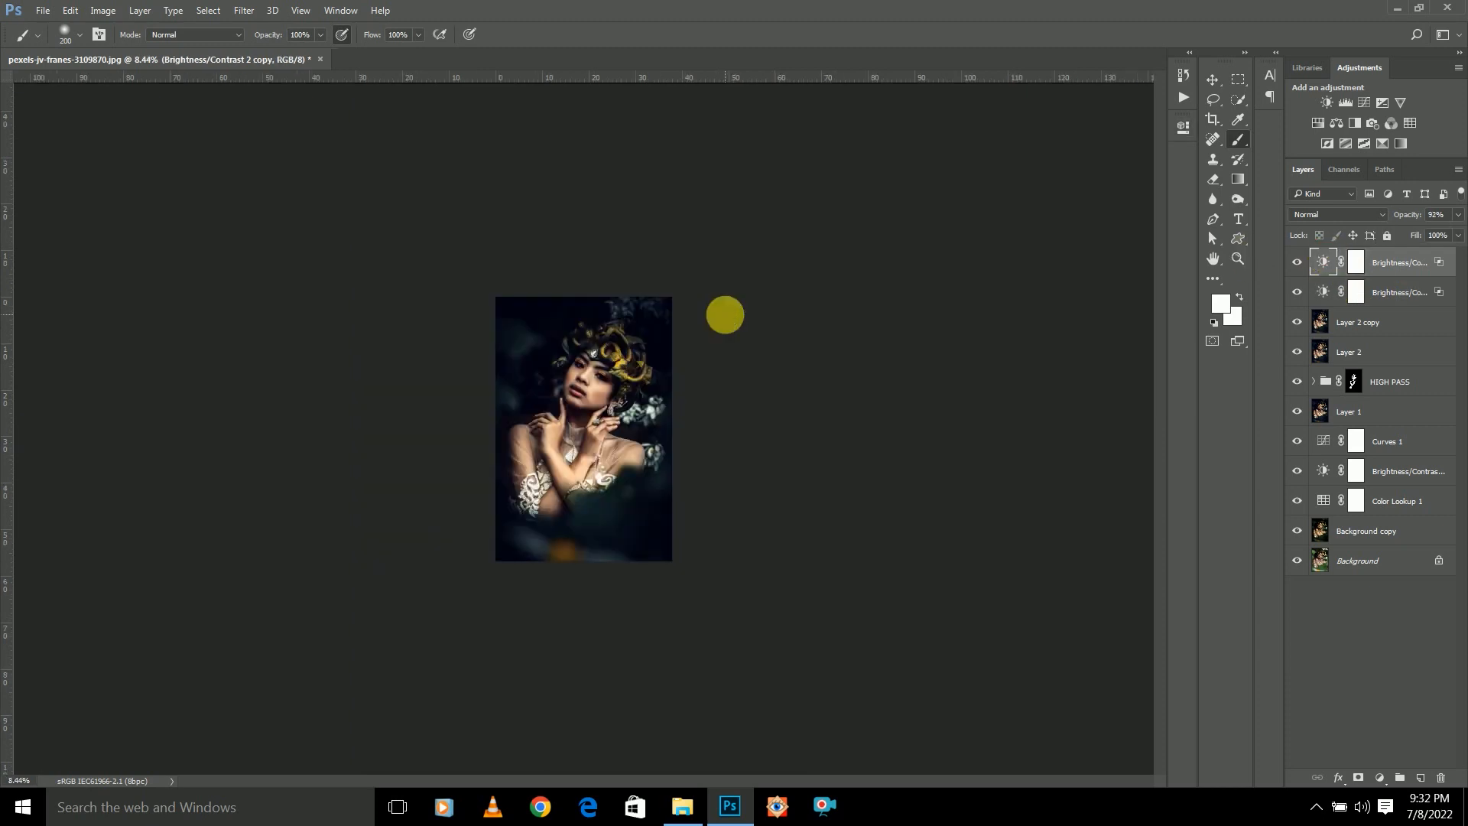
{"action": "scroll", "coordinate": [725, 314], "scroll_direction": "up", "scroll_amount": 3}
{"action": "left_click", "coordinate": [1297, 263]}
{"action": "left_click", "coordinate": [1300, 295]}
{"action": "scroll", "coordinate": [949, 293], "scroll_direction": "down", "scroll_amount": 2}
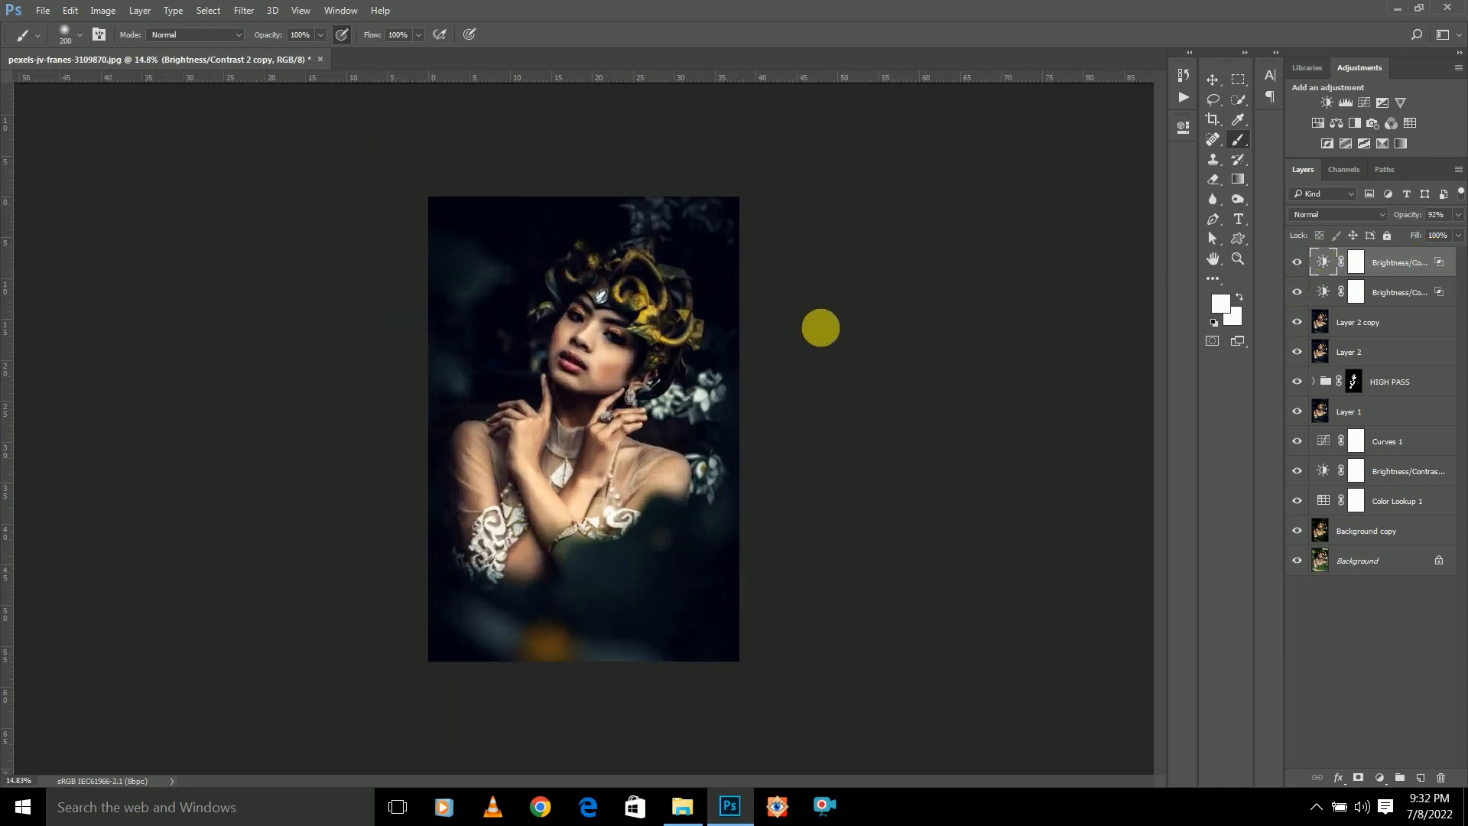
Stamp all visible layers into a new merged layer above the Brightness/Contrast adjustments.
{"action": "key", "text": "ctrl+alt+shift+e"}
{"action": "scroll", "coordinate": [817, 328], "scroll_direction": "up", "scroll_amount": 1}
{"action": "key", "text": "v"}
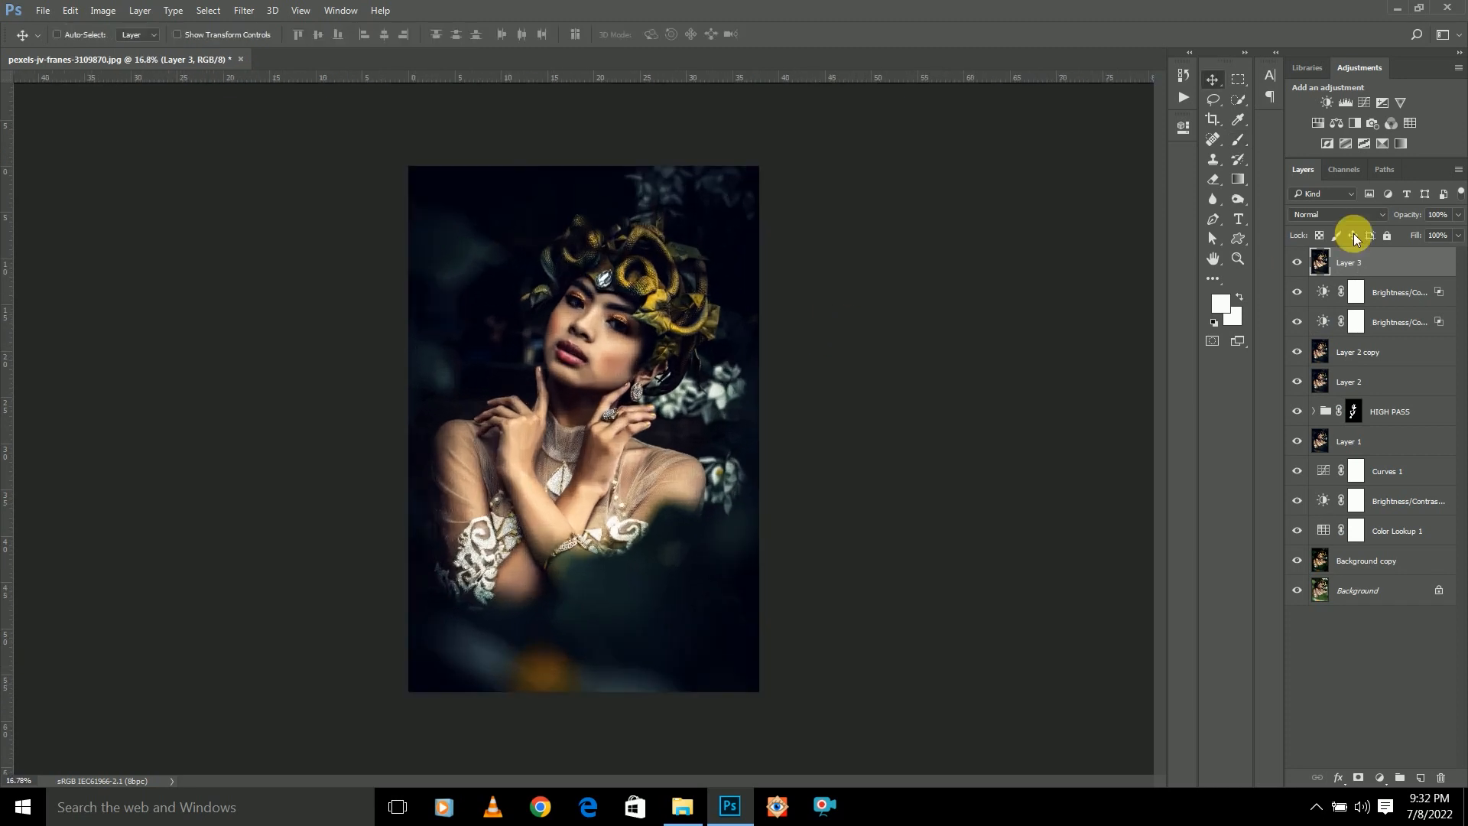
Add a Color Lookup adjustment above the merged layer using the Soft_Warming 3D LUT.
{"action": "left_click", "coordinate": [1411, 124]}
{"action": "left_click", "coordinate": [1094, 171]}
{"action": "left_click", "coordinate": [1059, 563]}
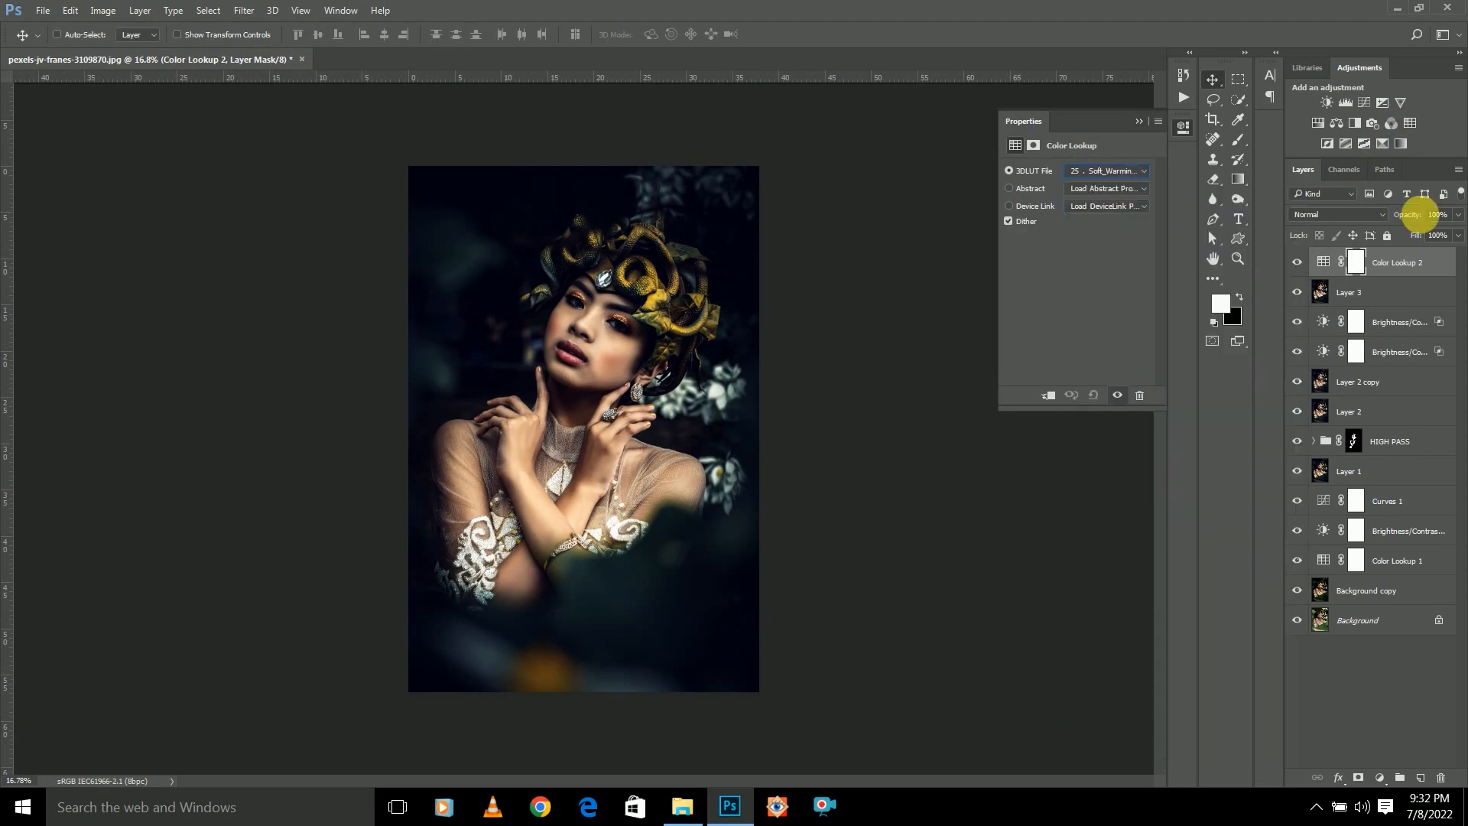
{"action": "left_click", "coordinate": [1175, 123]}
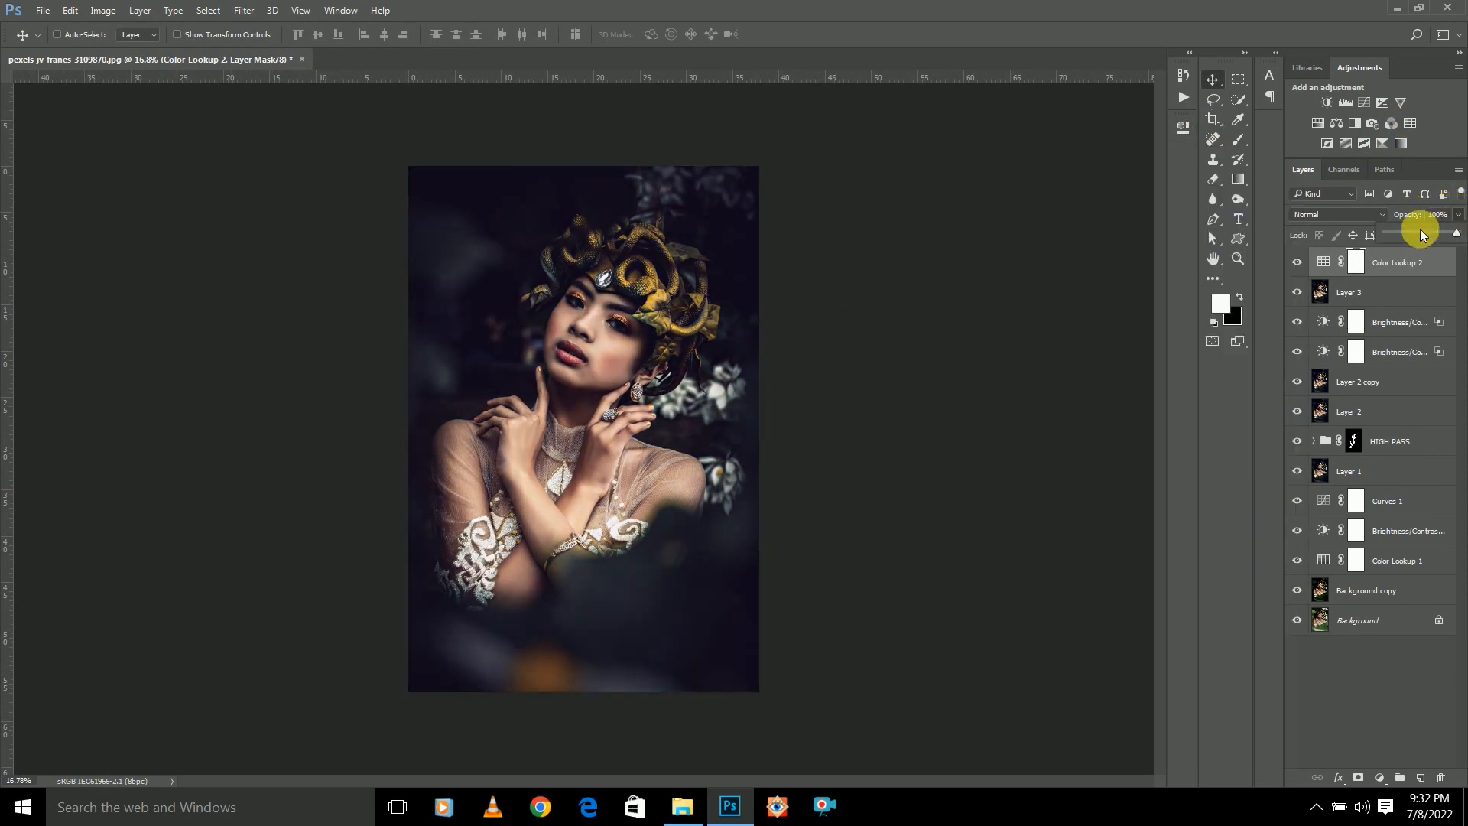
Try the Color and Hue blend modes on the upper Color Lookup layer and return it to Normal.
{"action": "left_click", "coordinate": [1323, 218]}
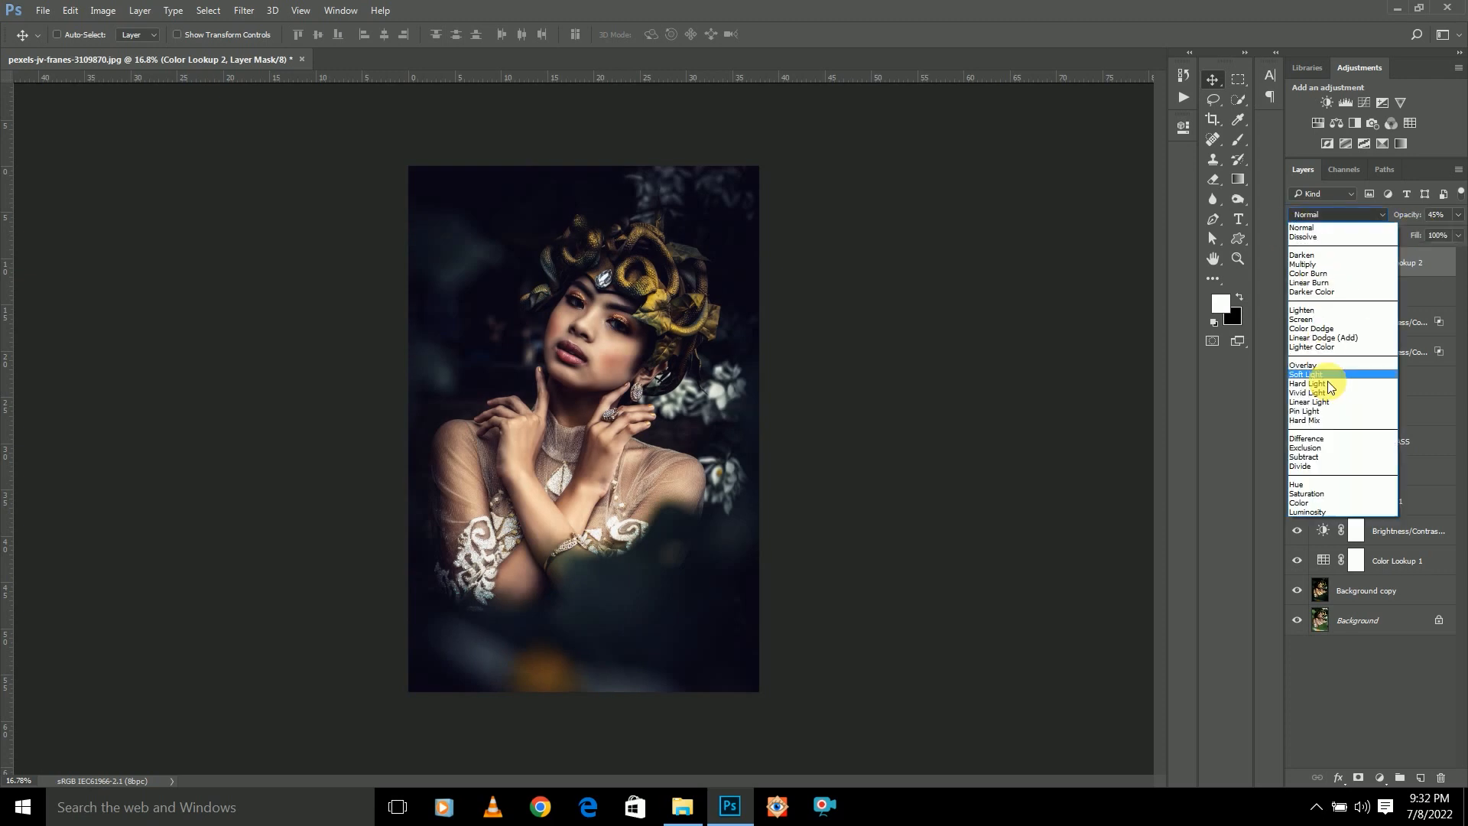
{"action": "left_click", "coordinate": [1328, 503]}
{"action": "left_click", "coordinate": [1337, 215]}
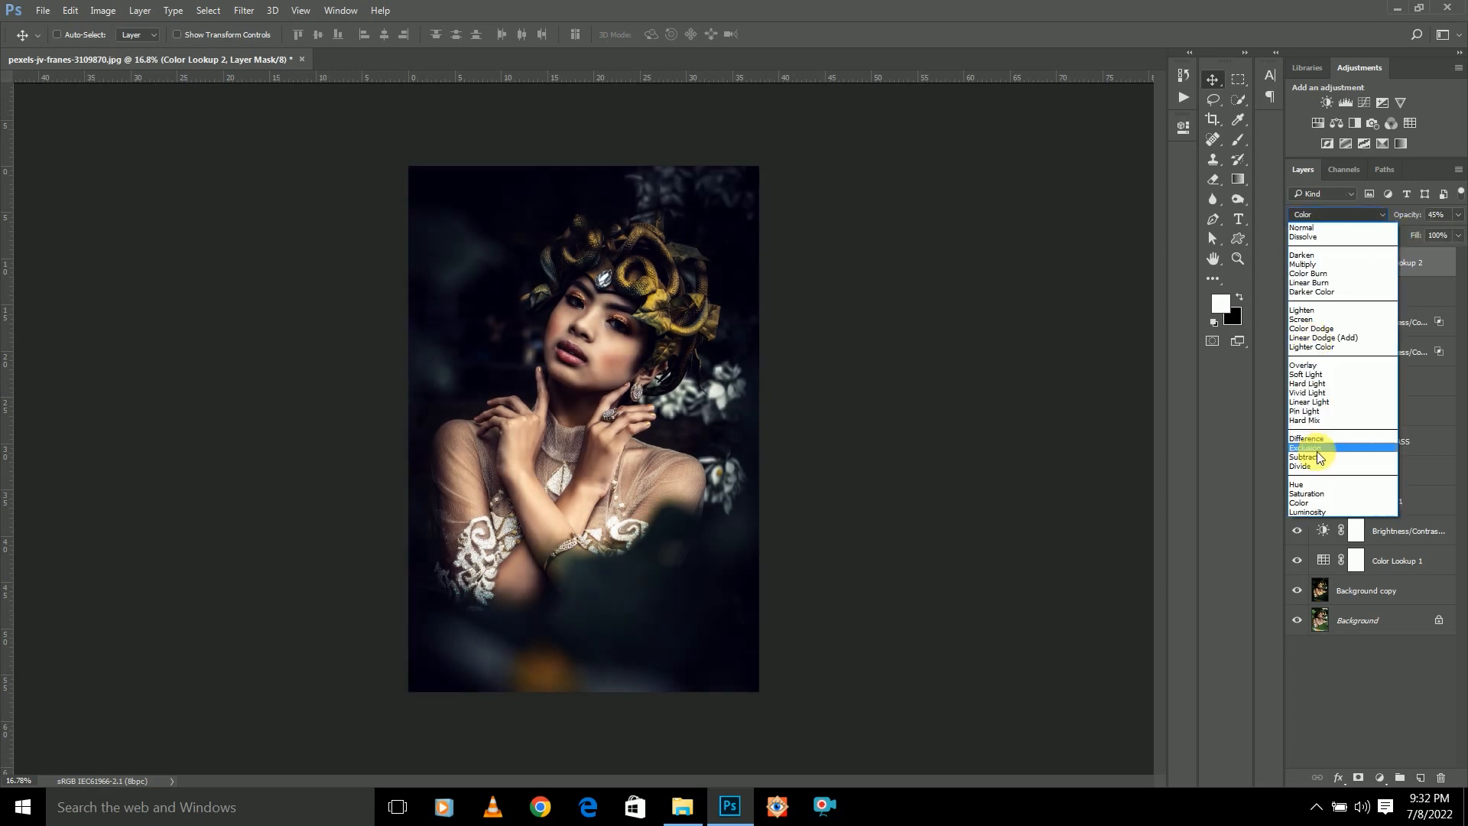
{"action": "left_click", "coordinate": [1312, 485]}
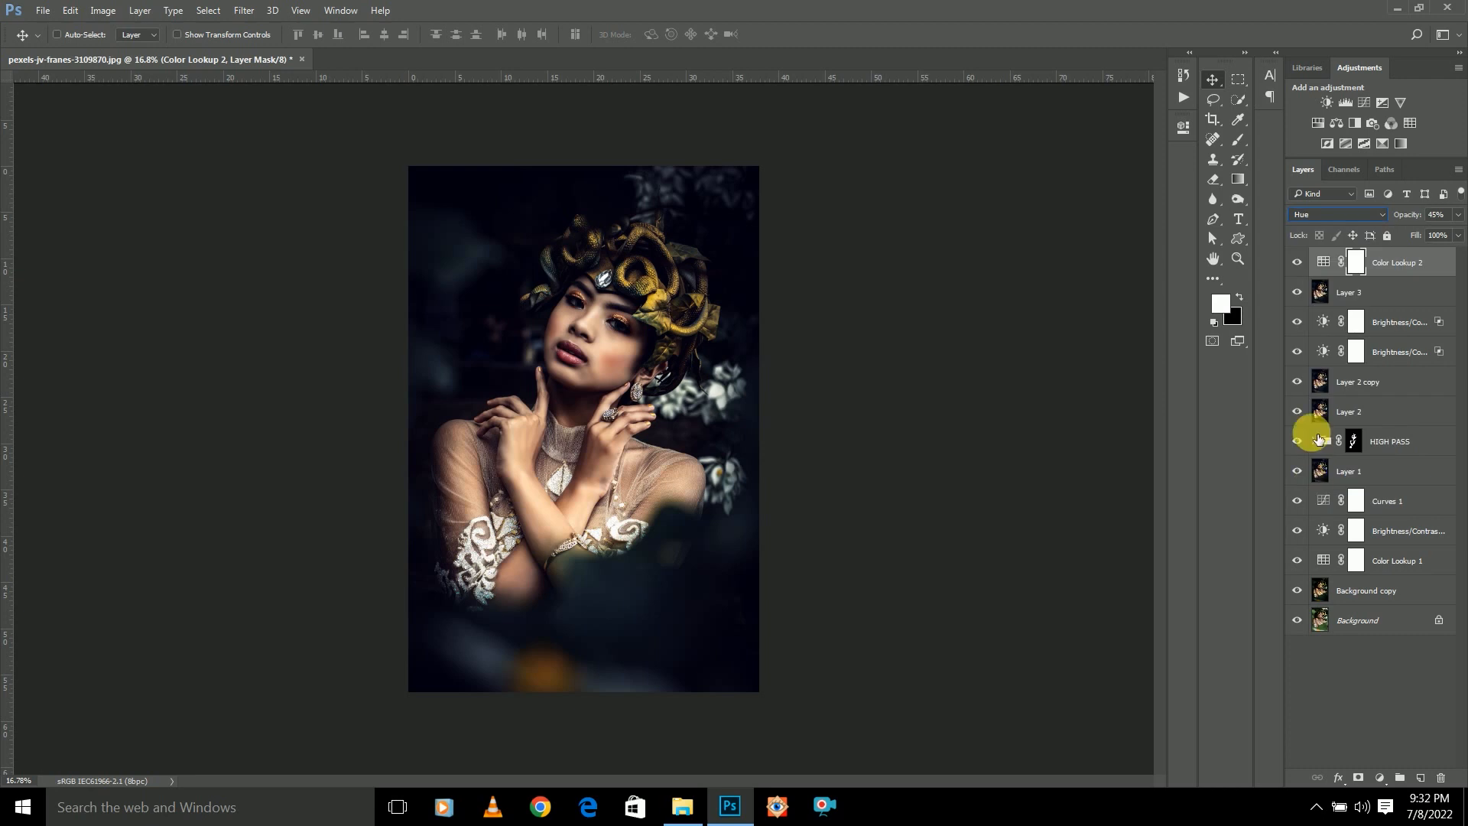
{"action": "left_click", "coordinate": [1338, 214]}
{"action": "left_click", "coordinate": [1321, 229]}
Set the upper Color Lookup layer's opacity to 43%.
{"action": "left_click", "coordinate": [1458, 215]}
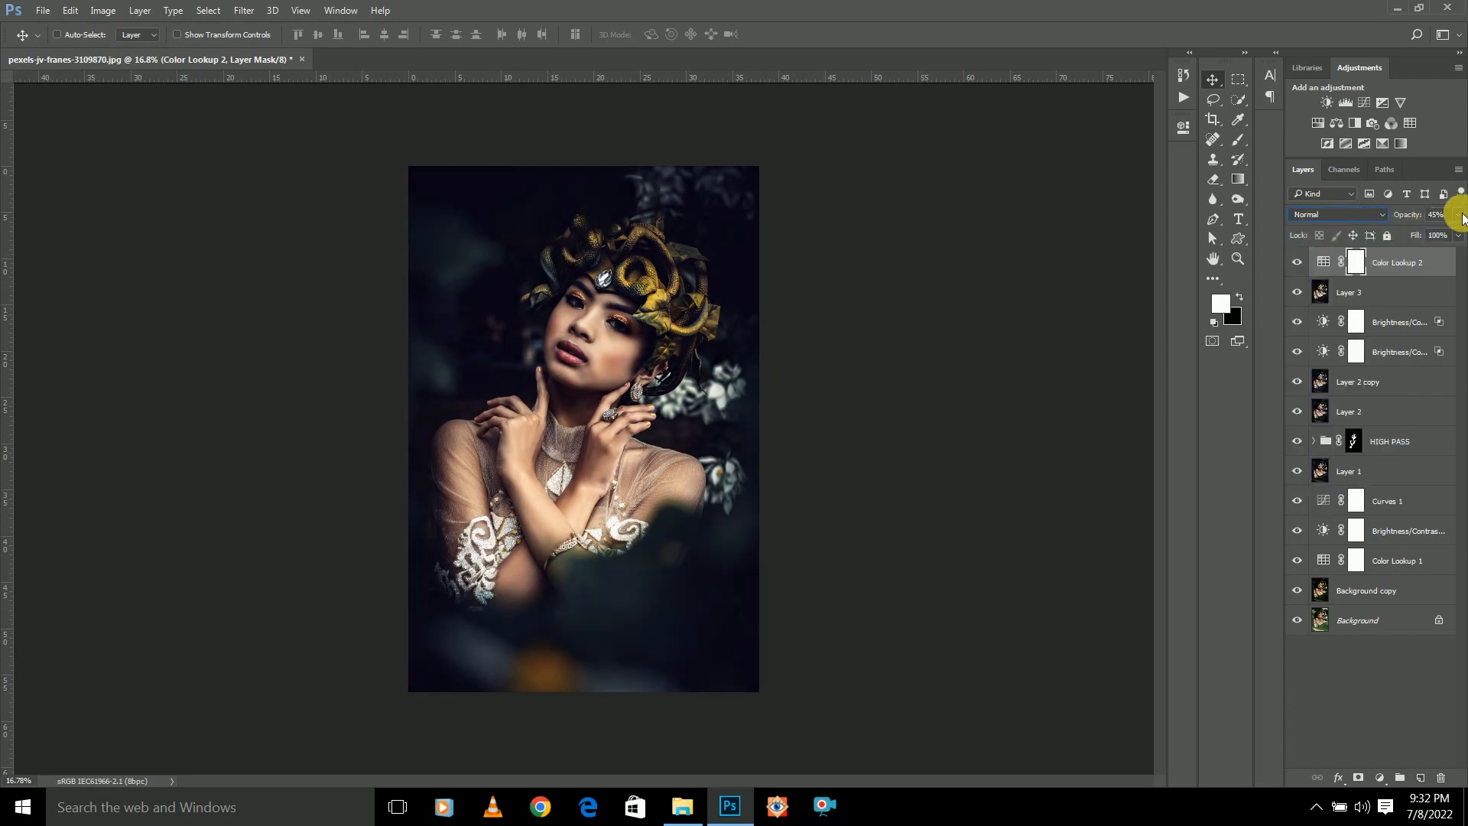
{"action": "left_click_drag", "start_coordinate": [1445, 236], "coordinate": [1417, 236]}
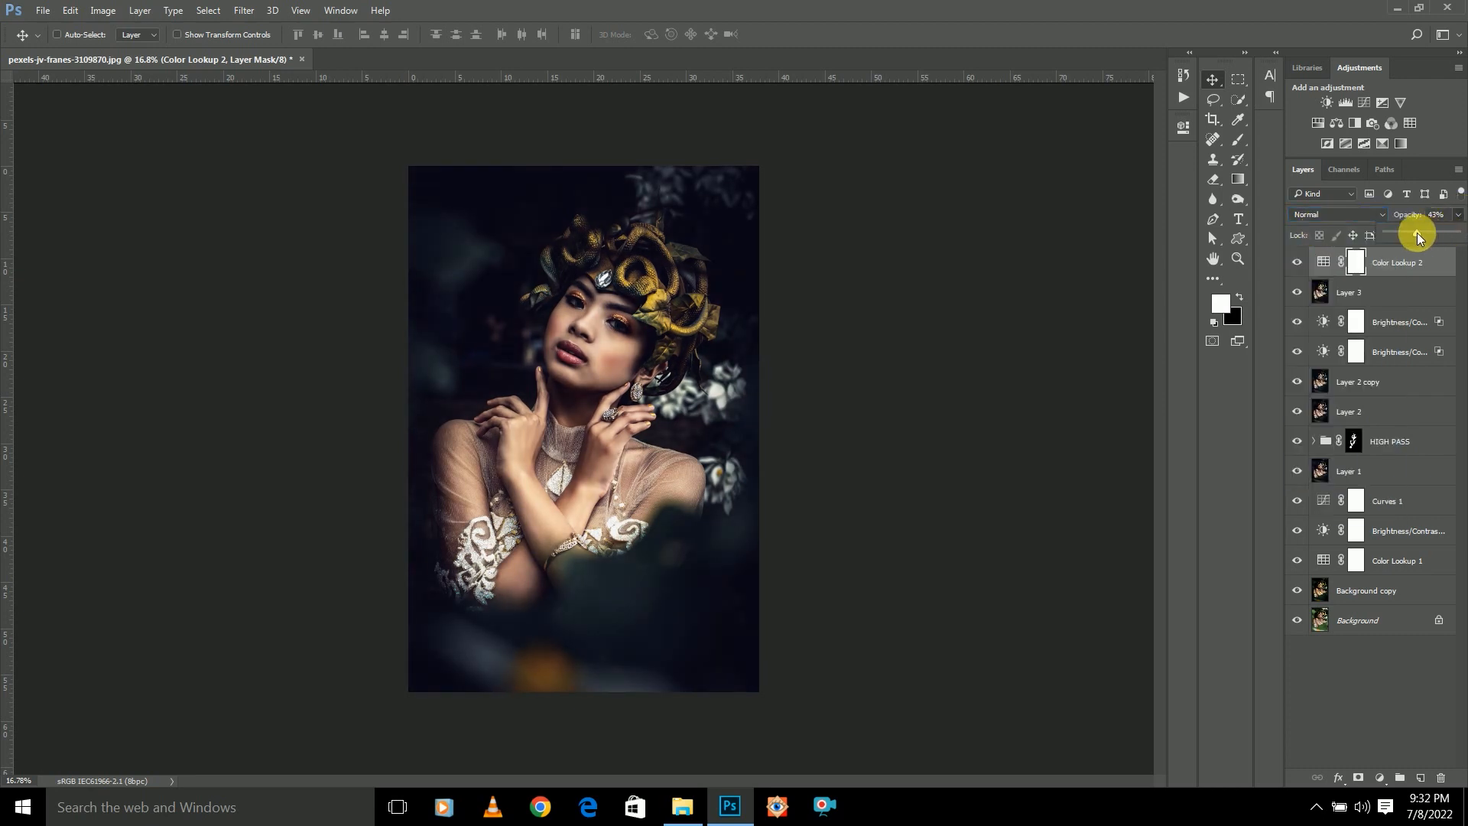
Add a Gradient Map adjustment above the Color Lookup layer and load the Red, Green gradient preset for editing.
{"action": "left_click", "coordinate": [1380, 778]}
{"action": "left_click", "coordinate": [1351, 739]}
{"action": "left_click", "coordinate": [1093, 176]}
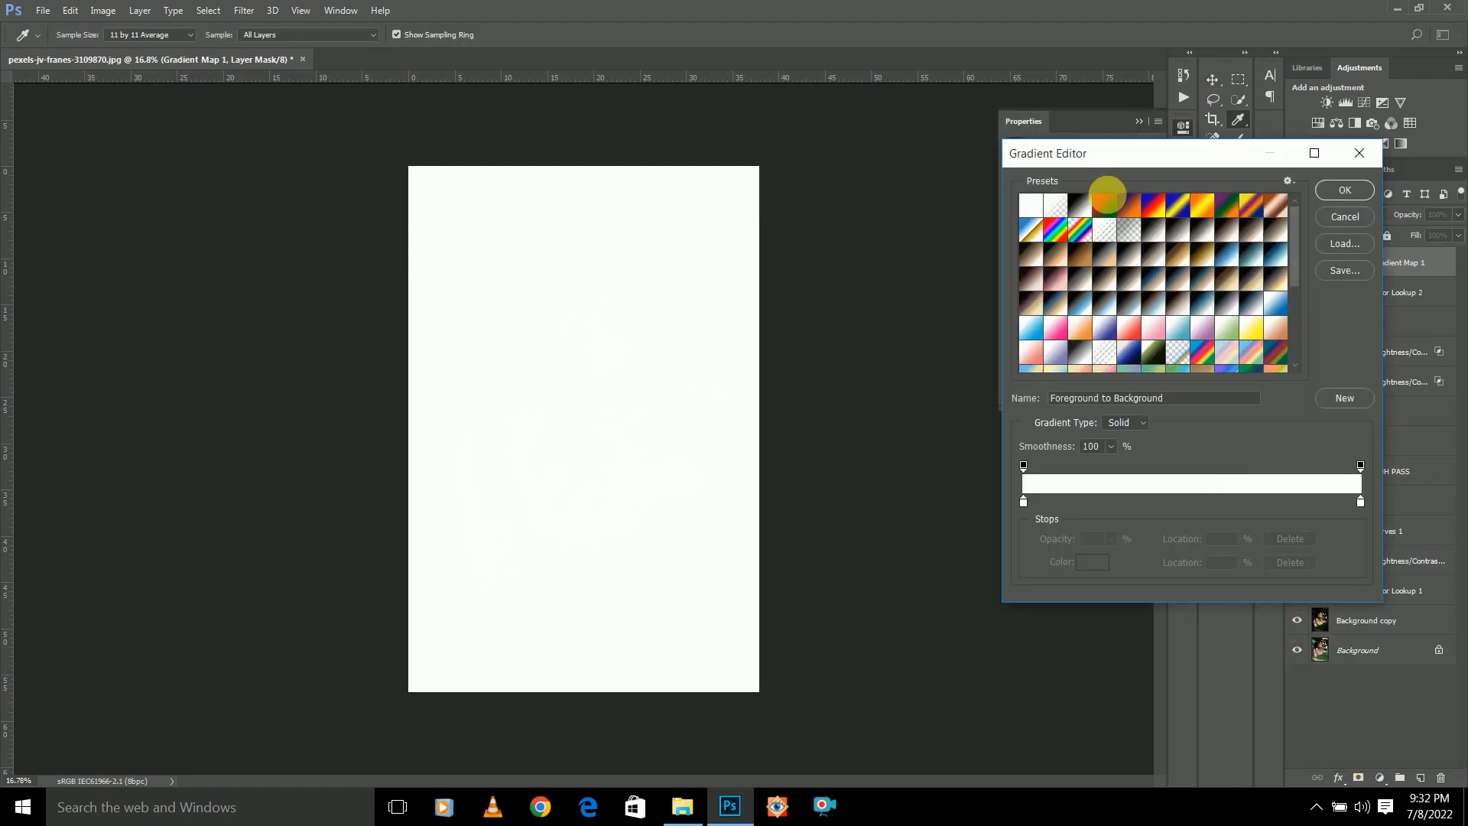
{"action": "left_click", "coordinate": [1104, 205]}
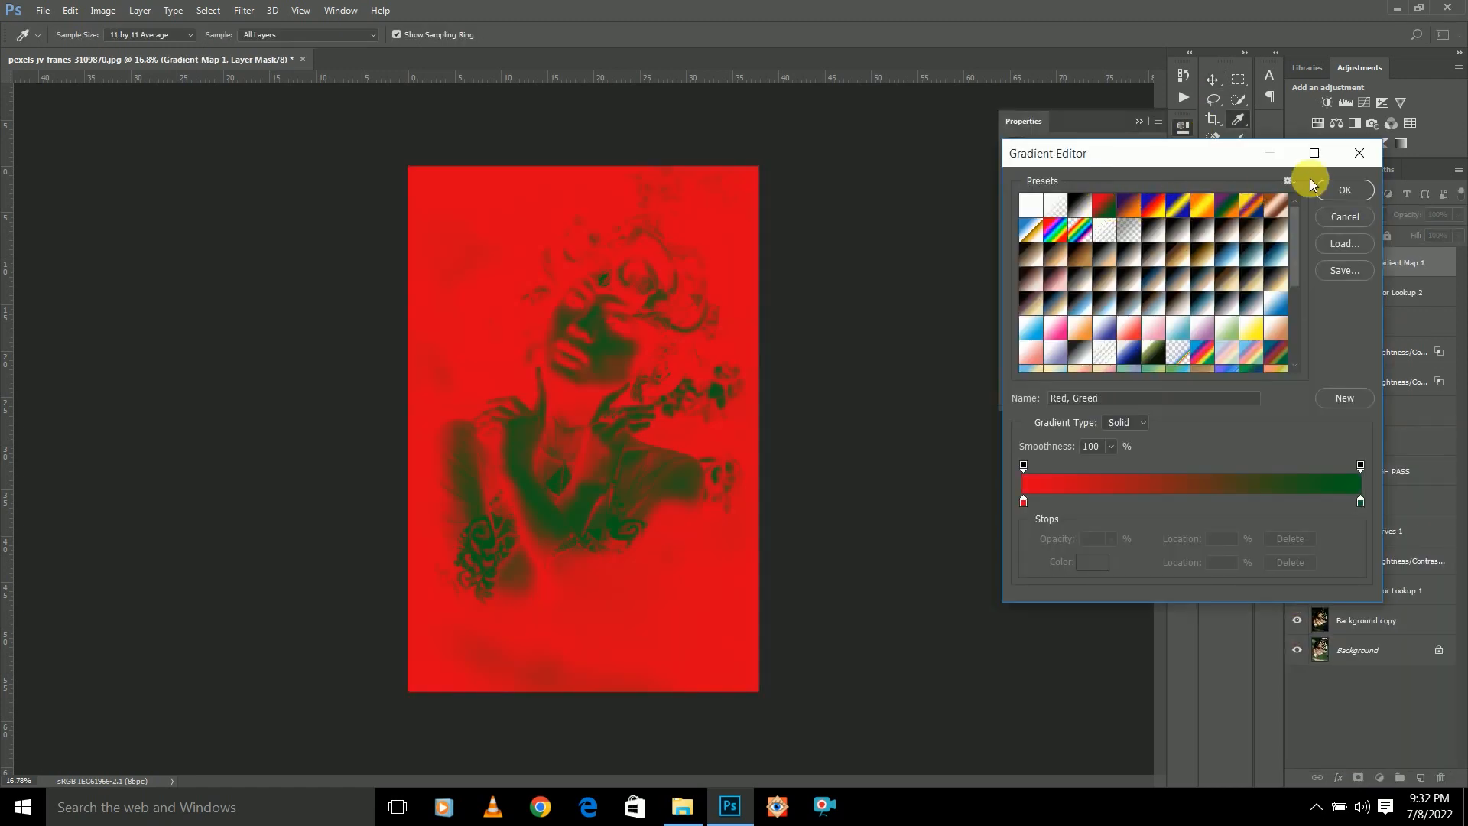
Change the gradient's red starting color stop to bright cyan 00f0ff.
{"action": "left_click", "coordinate": [1024, 502]}
{"action": "left_click", "coordinate": [1092, 562]}
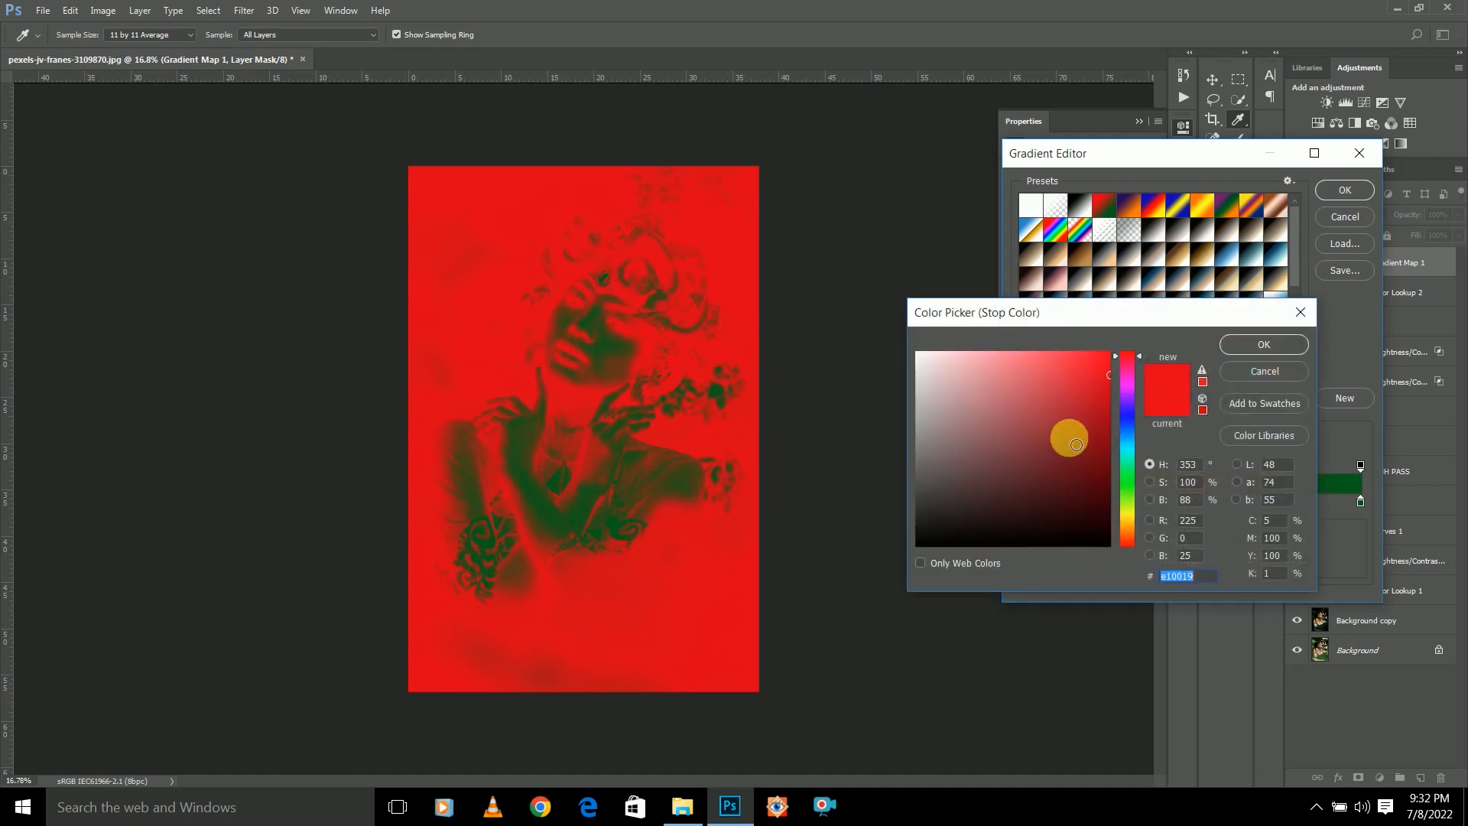
{"action": "left_click", "coordinate": [1127, 451]}
{"action": "left_click_drag", "start_coordinate": [1126, 451], "coordinate": [1115, 424]}
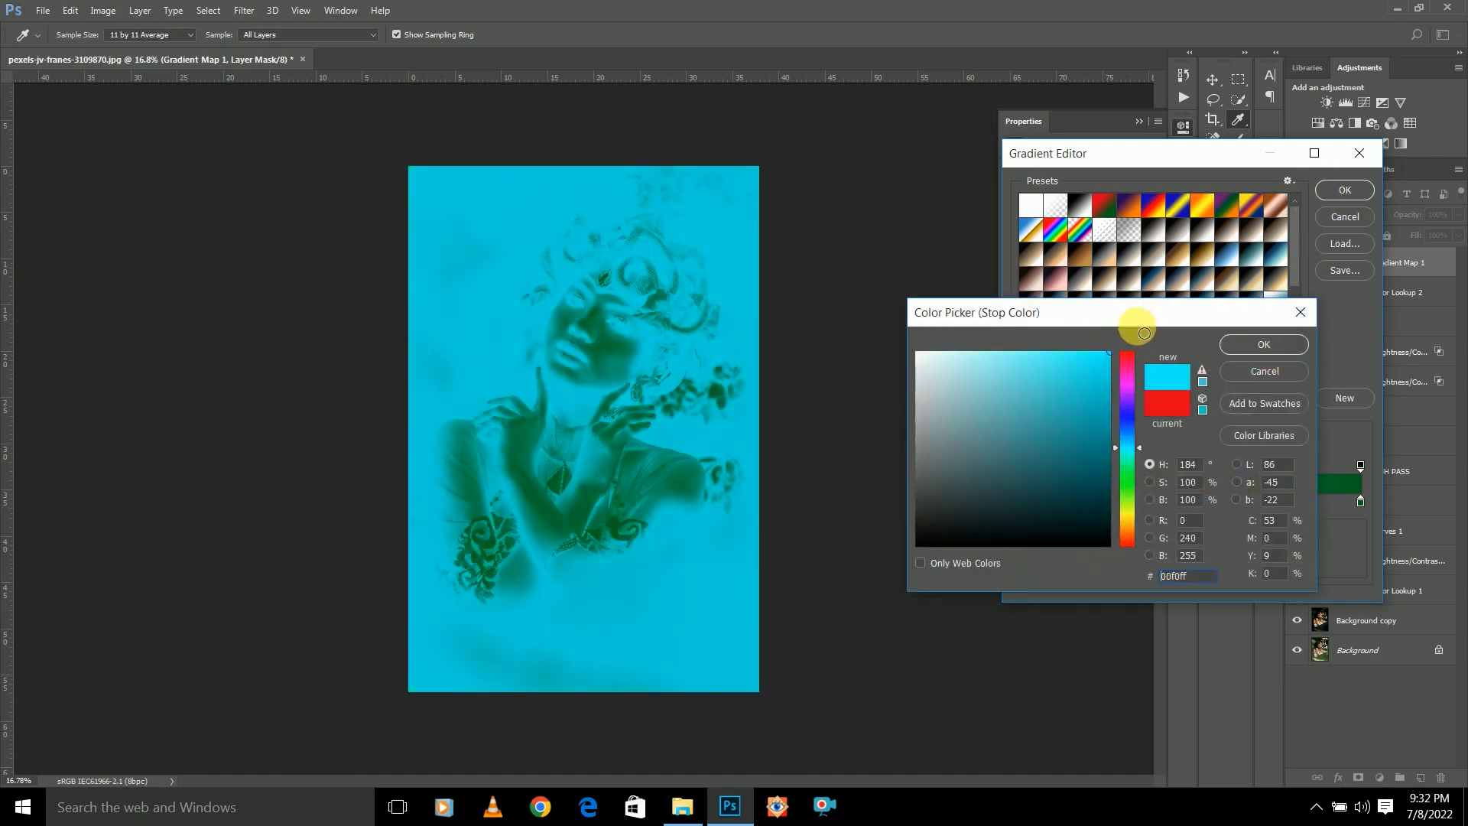
{"action": "left_click", "coordinate": [1264, 344]}
Change the gradient's green end color stop to dark teal 00383d and apply the edited gradient.
{"action": "left_click", "coordinate": [1360, 503]}
{"action": "left_click_drag", "start_coordinate": [1191, 497], "coordinate": [1388, 498]}
{"action": "left_click", "coordinate": [1360, 502]}
{"action": "left_click", "coordinate": [1092, 562]}
{"action": "left_click_drag", "start_coordinate": [1132, 473], "coordinate": [1109, 499]}
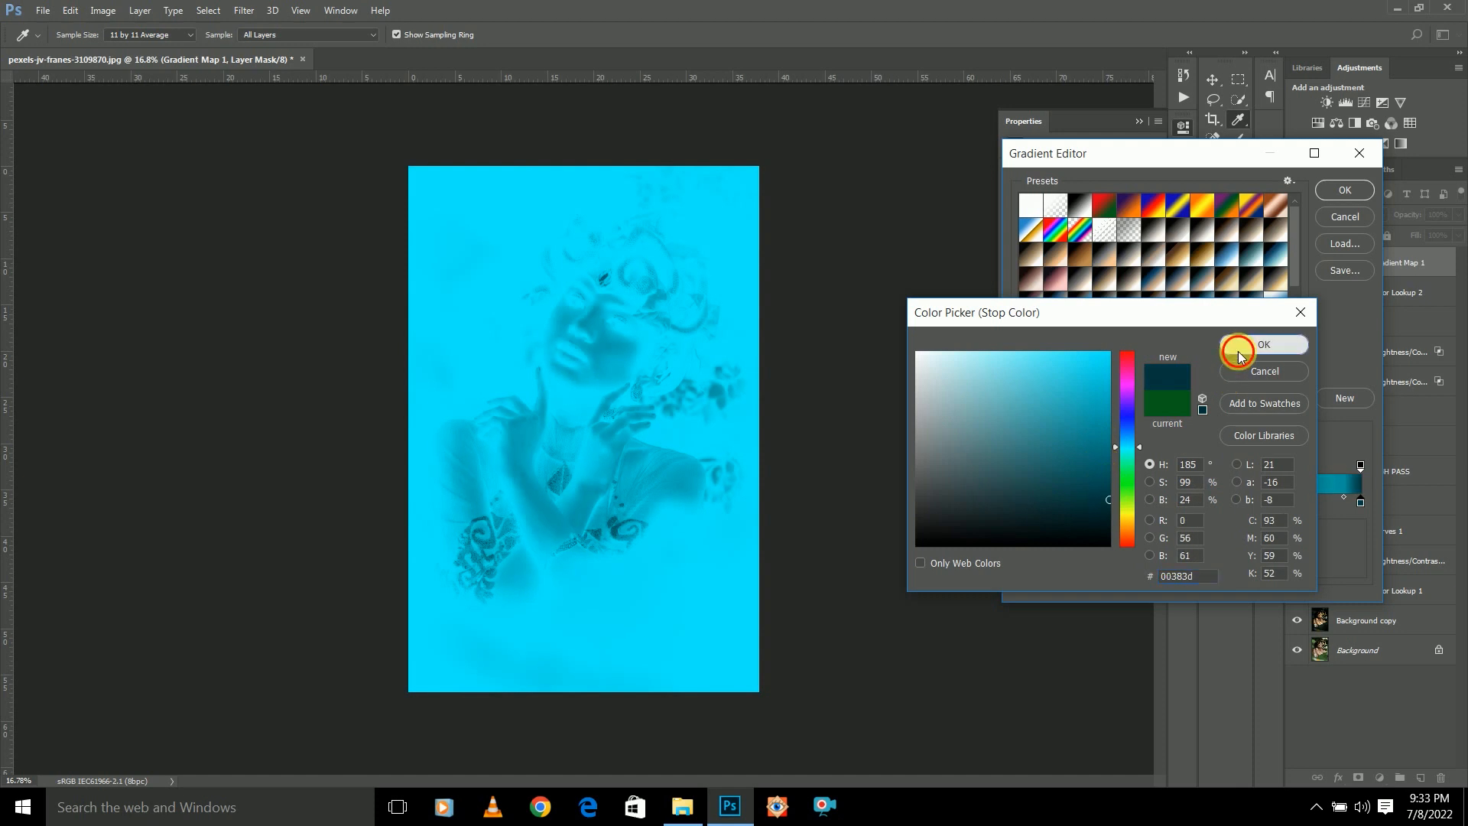
{"action": "left_click", "coordinate": [1238, 346]}
{"action": "left_click", "coordinate": [1339, 190]}
Try the Gradient Map layer in Lighten blend mode at 26% opacity.
{"action": "left_click", "coordinate": [1311, 217]}
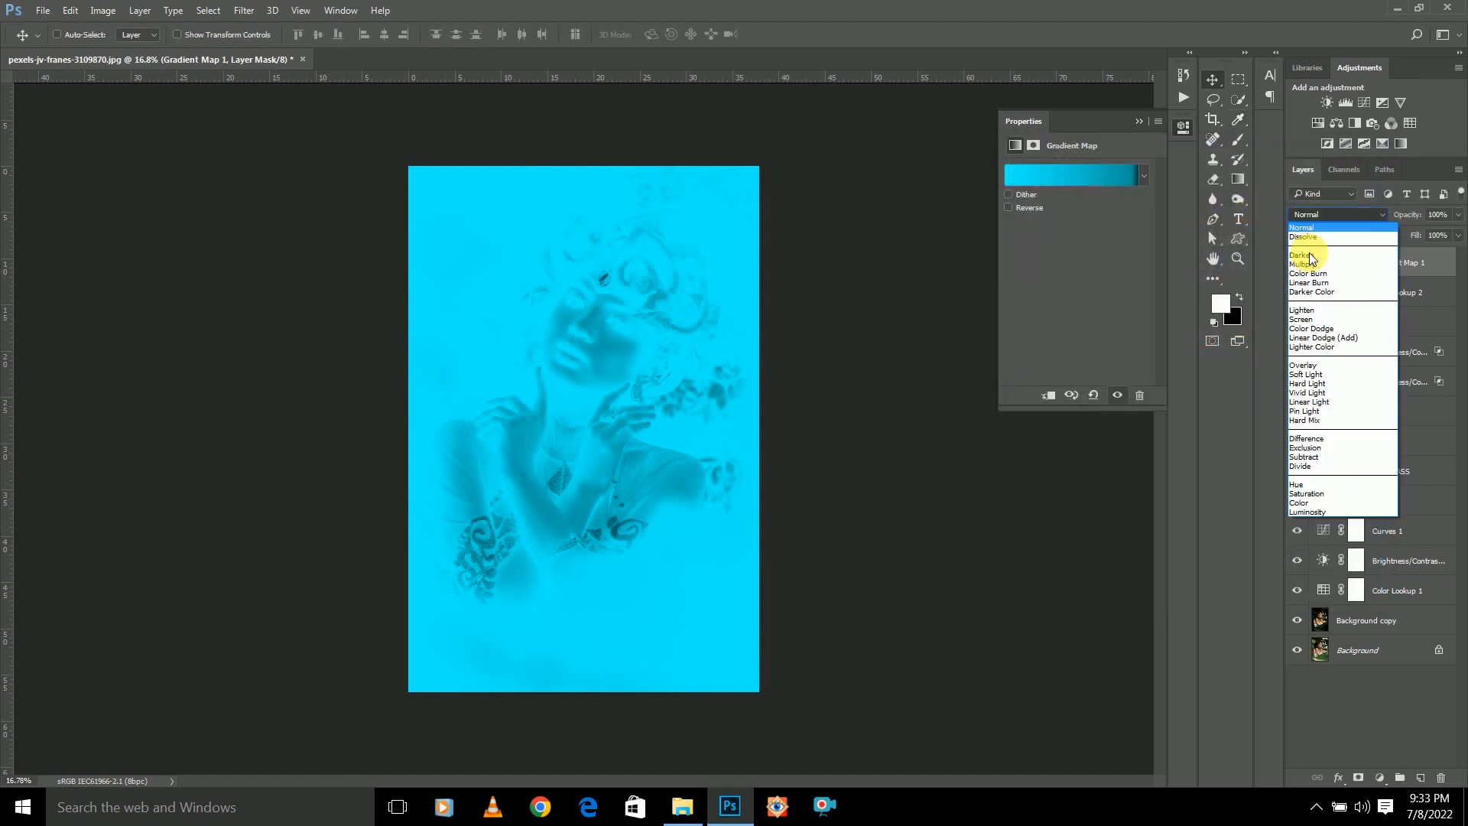
{"action": "left_click", "coordinate": [1311, 314]}
{"action": "left_click", "coordinate": [1458, 215]}
{"action": "left_click_drag", "start_coordinate": [1405, 234], "coordinate": [1408, 234]}
Blend the Gradient Map layer in Soft Light with 10% fill and 13% opacity.
{"action": "left_click", "coordinate": [1334, 215]}
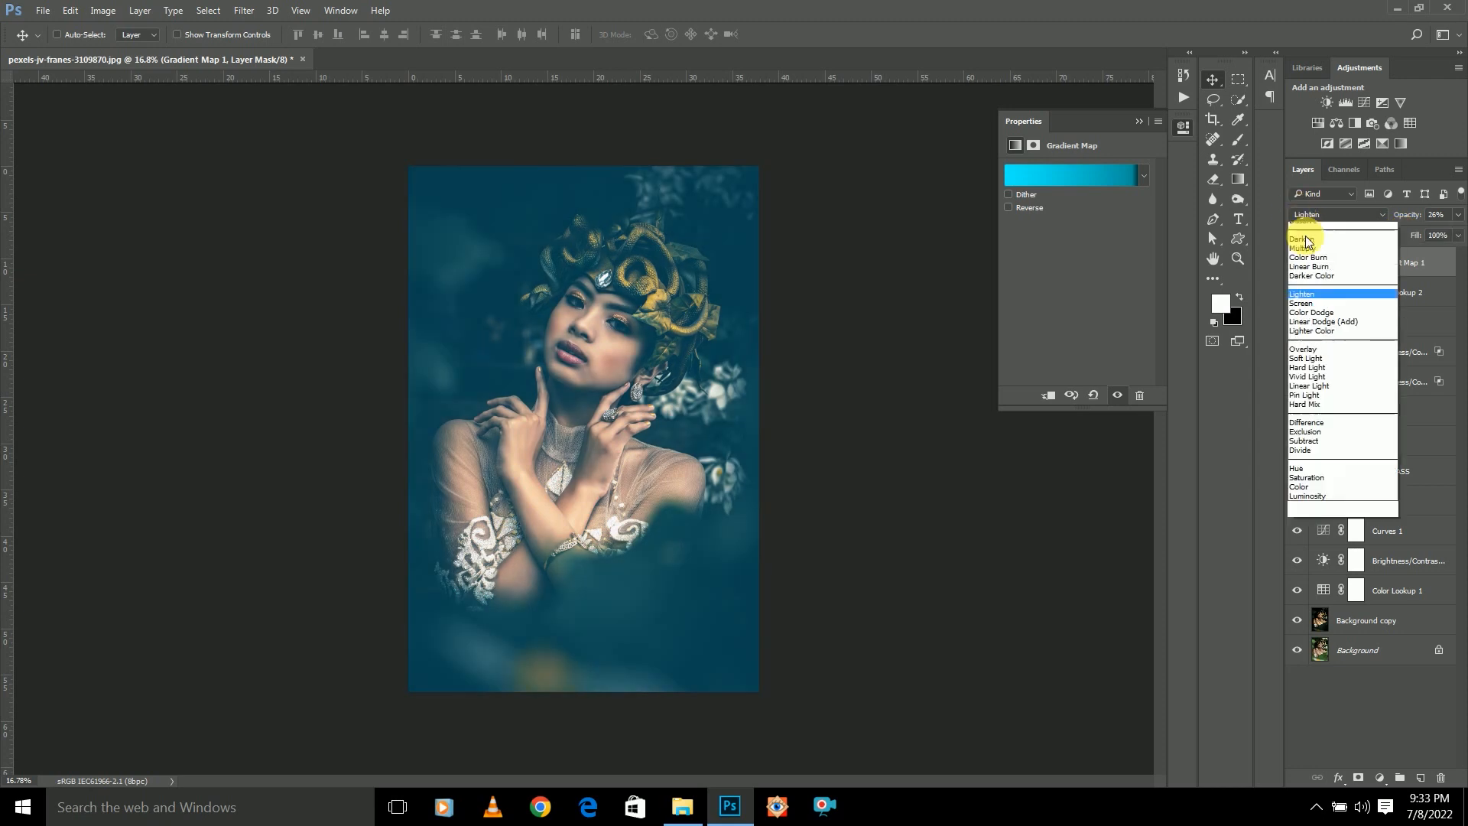
{"action": "left_click", "coordinate": [1306, 374]}
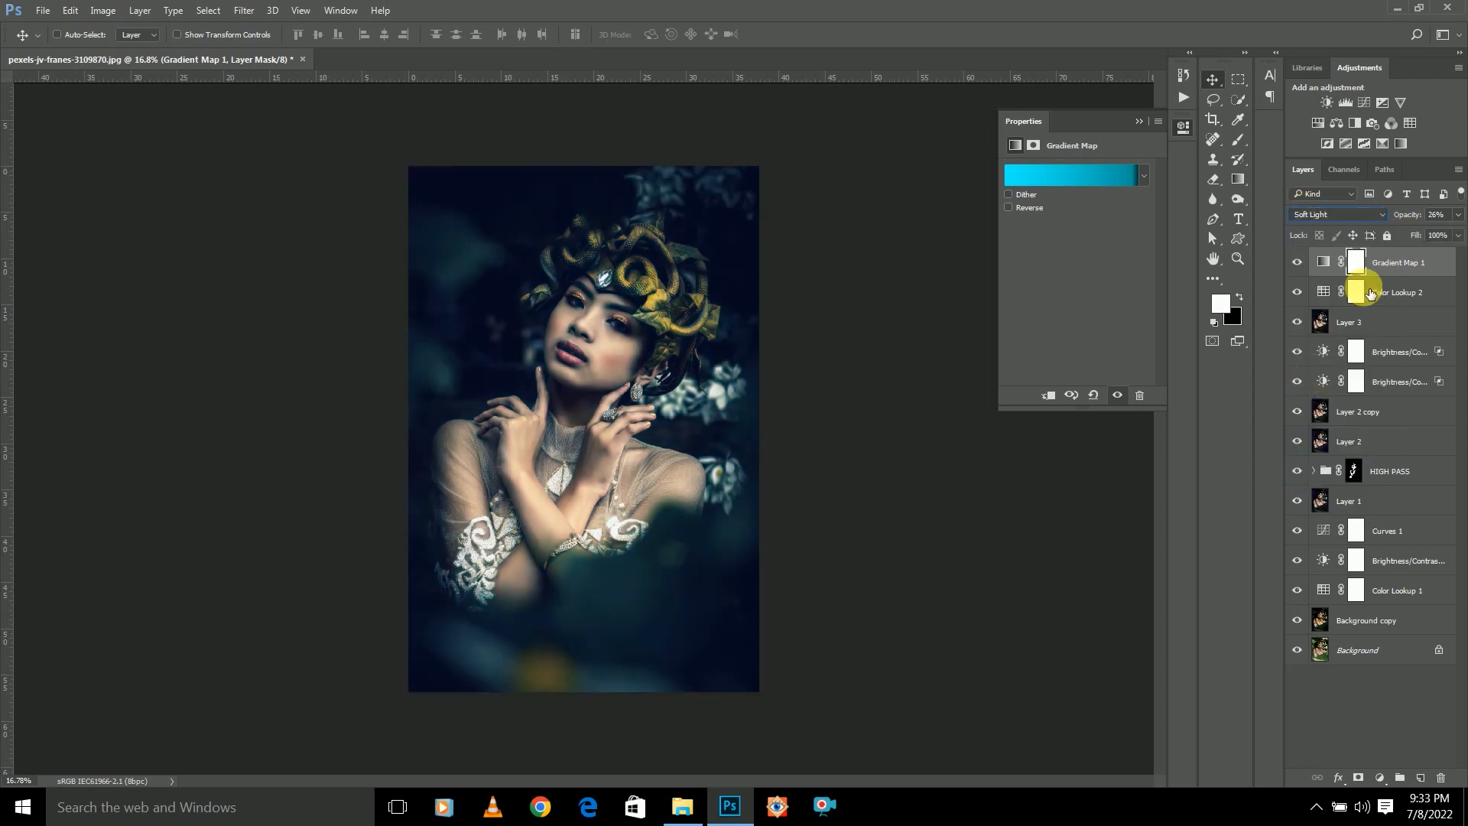
{"action": "left_click_drag", "start_coordinate": [1458, 235], "coordinate": [1402, 254]}
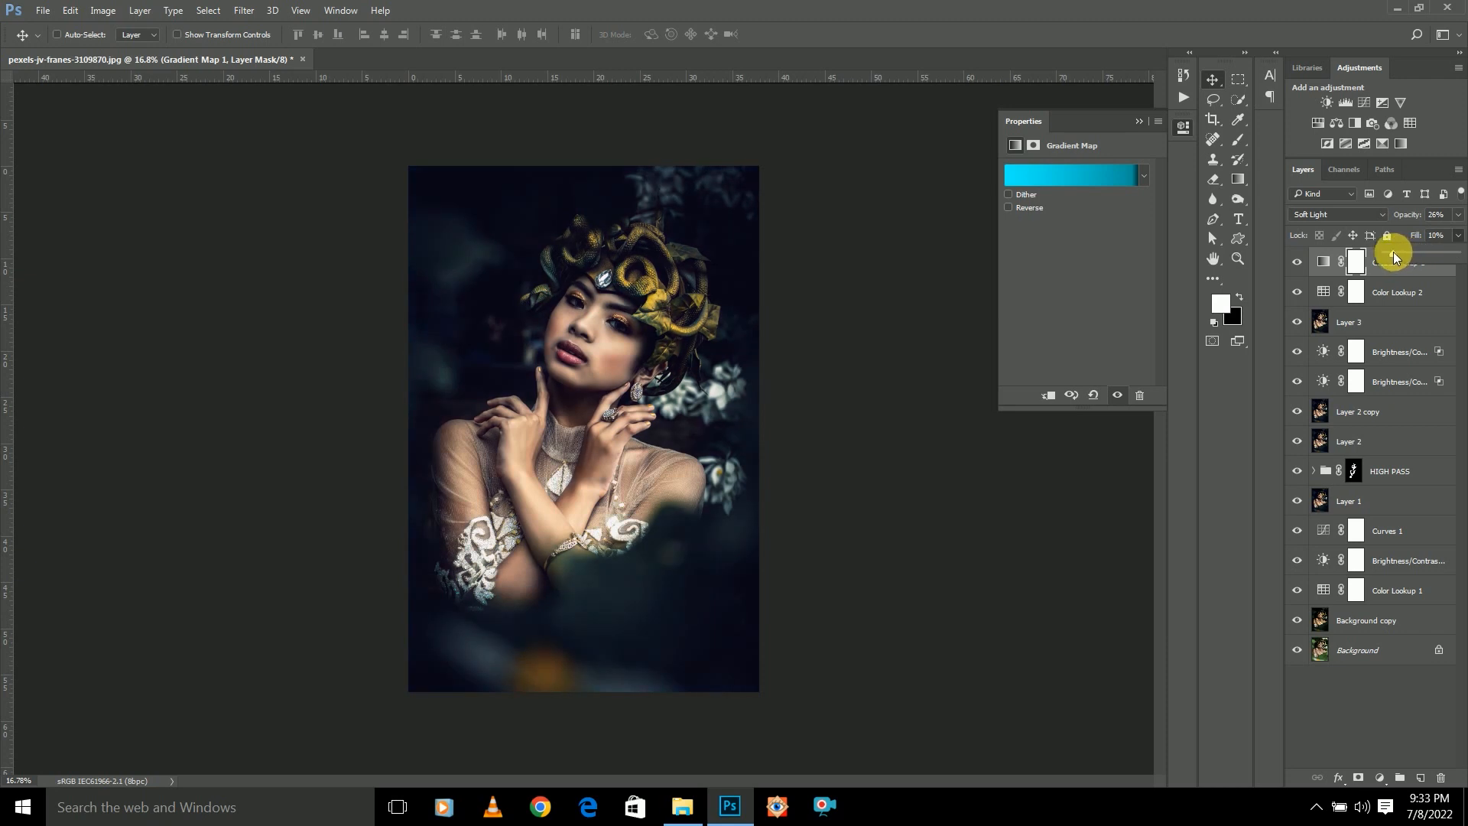
{"action": "left_click_drag", "start_coordinate": [1458, 216], "coordinate": [1393, 236]}
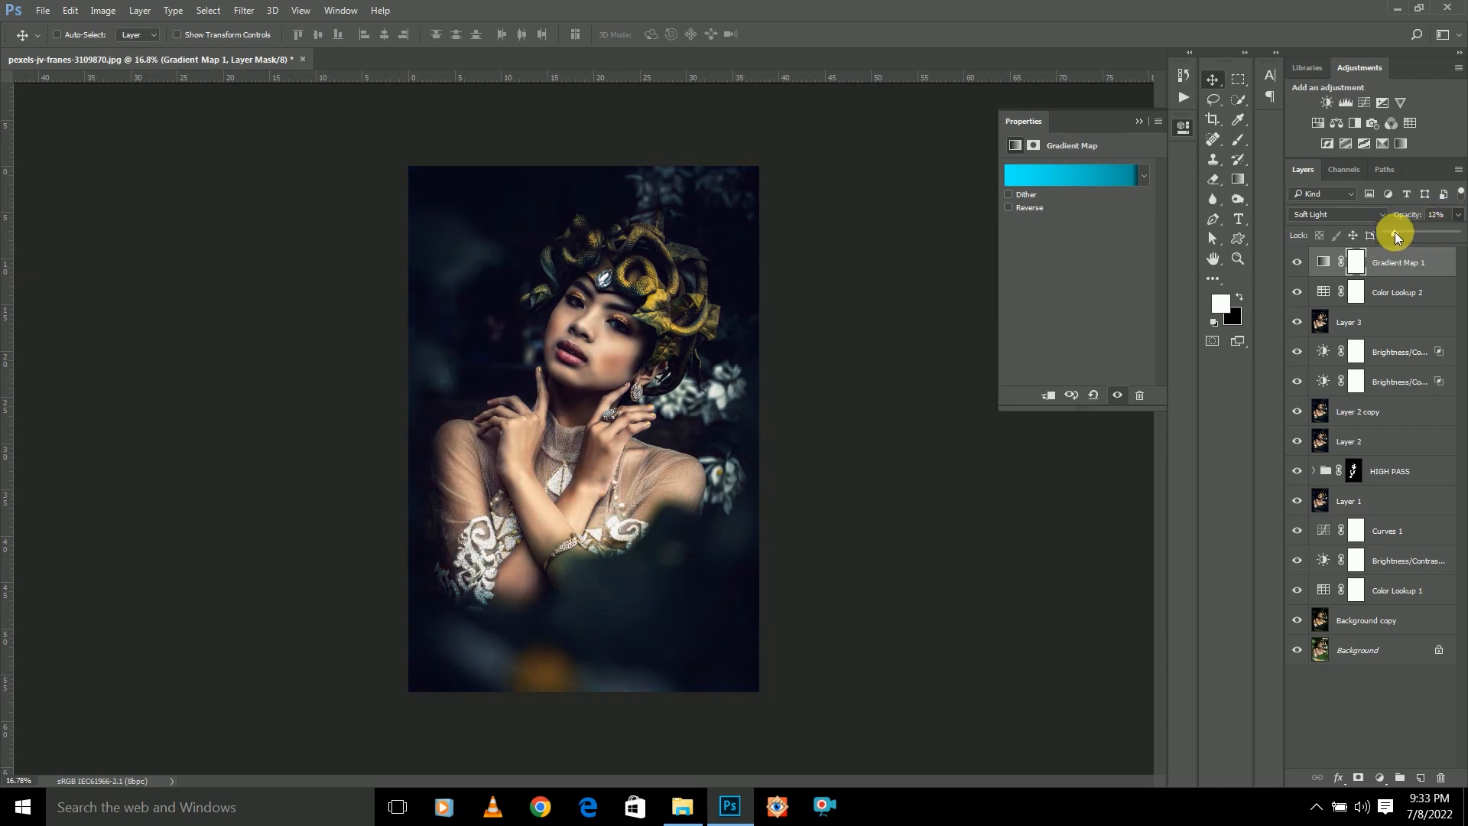
Add a Color Balance adjustment with midtones at +5 cyan-red, +13 magenta-green and -11 yellow-blue.
{"action": "left_click", "coordinate": [1379, 778]}
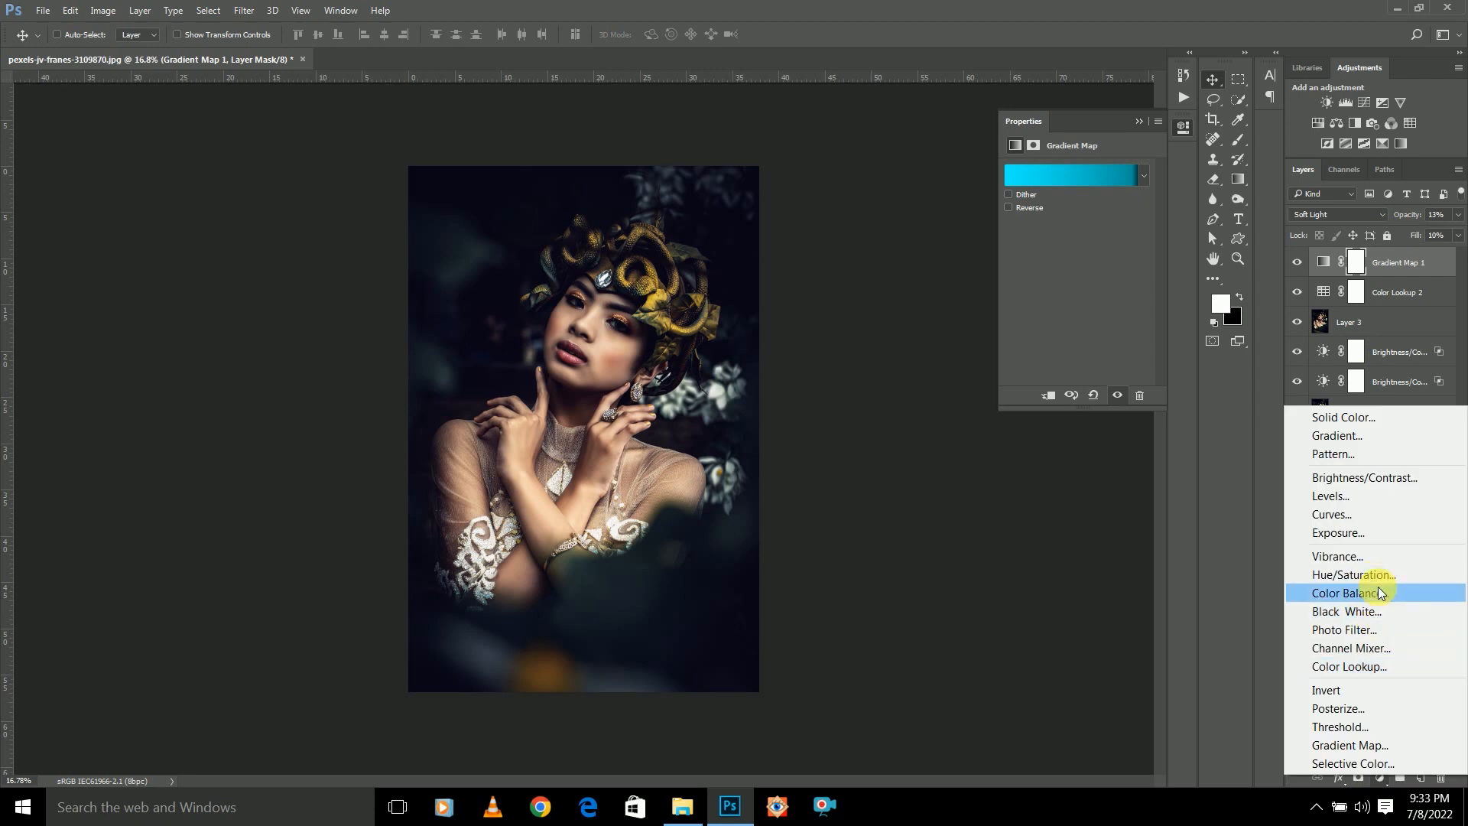
{"action": "left_click", "coordinate": [1379, 589]}
{"action": "left_click_drag", "start_coordinate": [1058, 206], "coordinate": [1059, 207]}
{"action": "mouse_move", "coordinate": [1057, 231]}
{"action": "left_mouse_down"}
{"action": "mouse_move", "coordinate": [1043, 230]}
{"action": "mouse_move", "coordinate": [1061, 234]}
{"action": "left_mouse_up"}
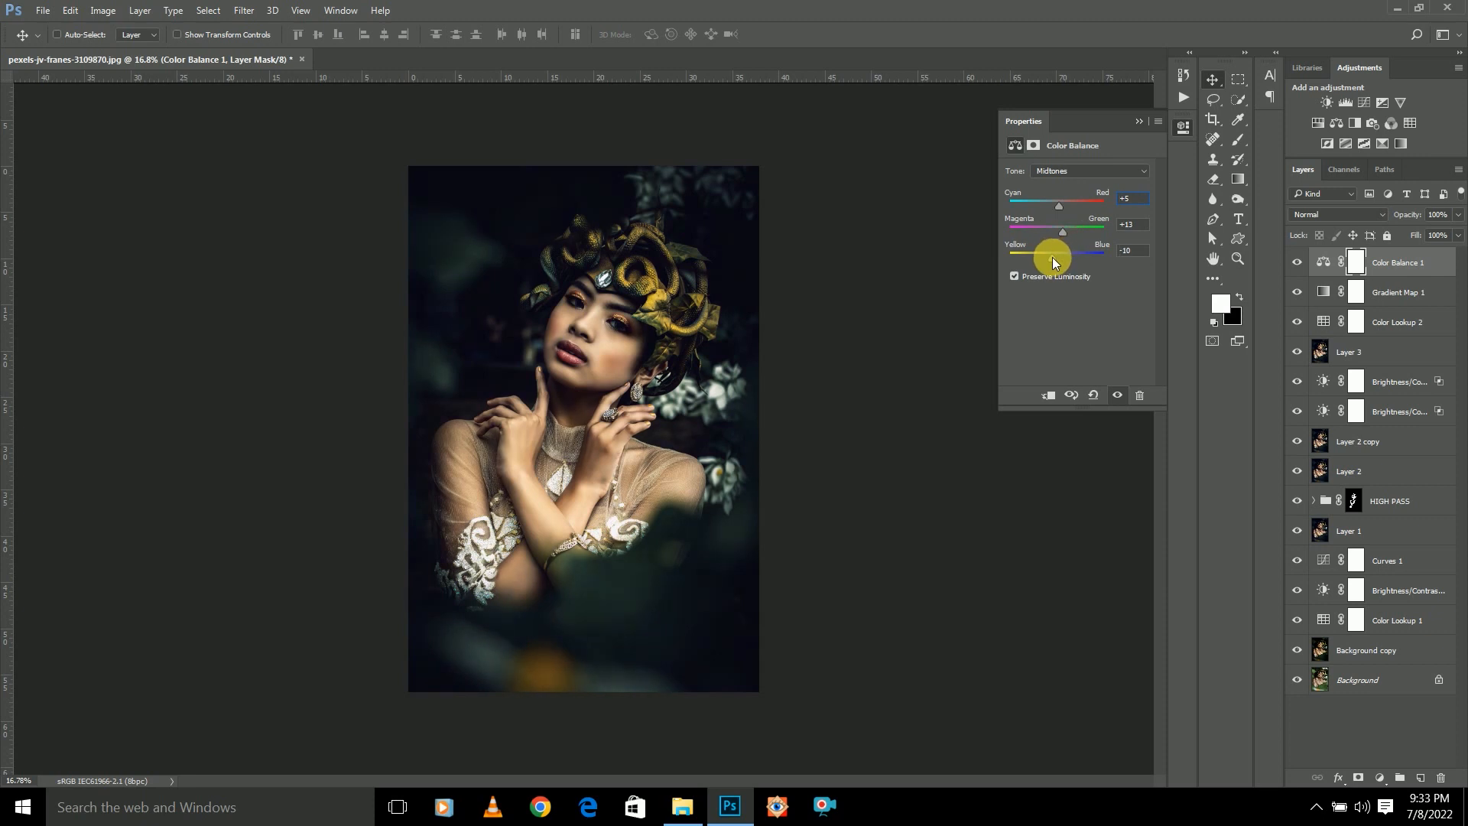
{"action": "left_click_drag", "start_coordinate": [1048, 258], "coordinate": [1052, 258]}
Set the Color Balance shadows to +10 cyan-red, +5 magenta-green and +13 yellow-blue.
{"action": "left_click", "coordinate": [1053, 171]}
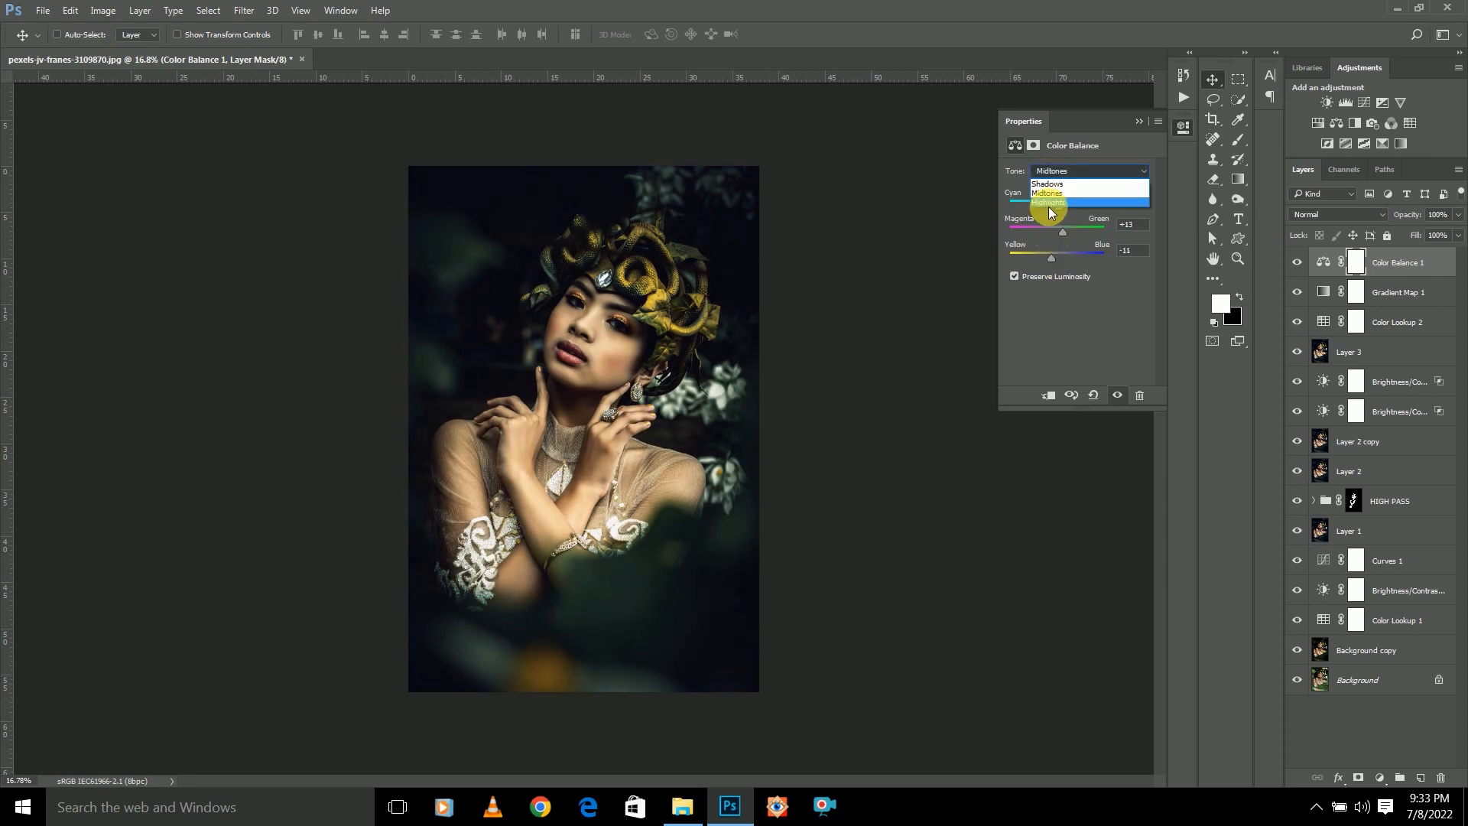
{"action": "left_click", "coordinate": [1051, 184]}
{"action": "left_click_drag", "start_coordinate": [1056, 204], "coordinate": [1063, 255]}
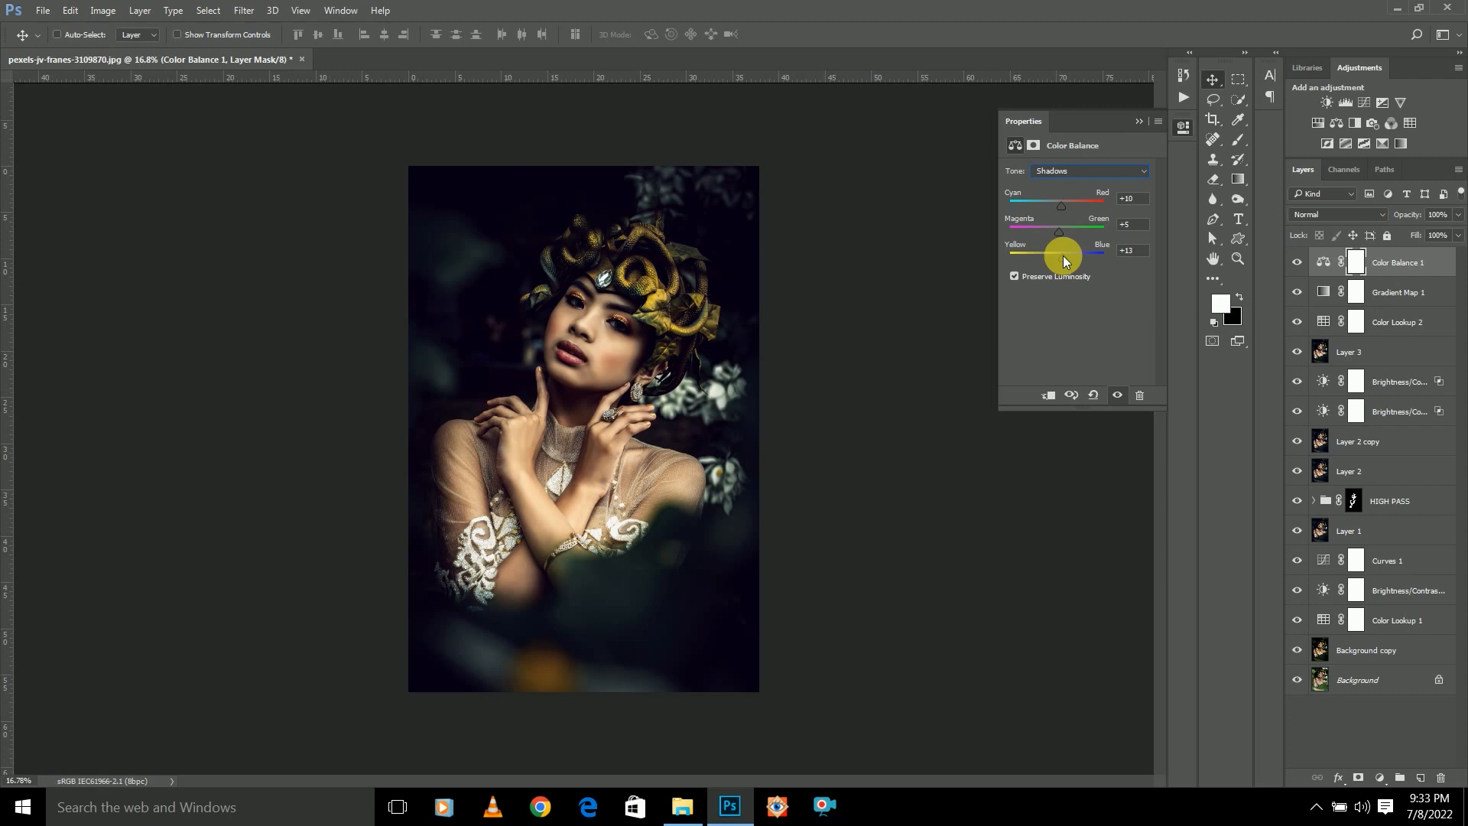
{"action": "left_click", "coordinate": [1139, 121]}
Compare the image with and without the Color Balance adjustment.
{"action": "scroll", "coordinate": [701, 350], "scroll_direction": "down", "scroll_amount": 2}
{"action": "left_click", "coordinate": [1297, 261]}
{"action": "left_click", "coordinate": [1297, 261]}
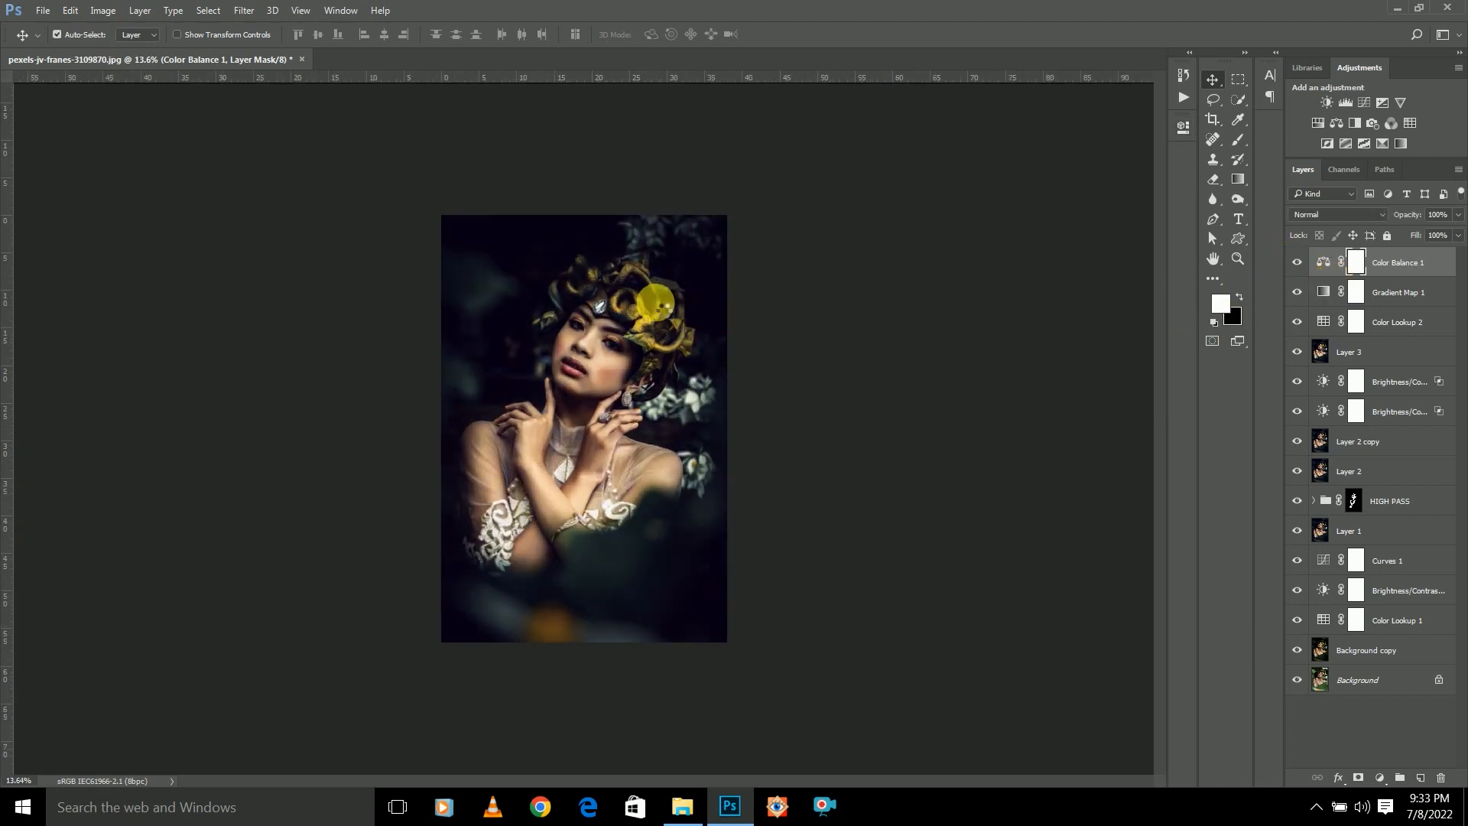
Stamp the visible layers into a new merged layer and open it in the Color Efex Pro 4 filter.
{"action": "key", "text": "ctrl+shift+alt+e"}
{"action": "left_click", "coordinate": [253, 11]}
{"action": "mouse_move", "coordinate": [370, 434]}
{"action": "left_click", "coordinate": [520, 452]}
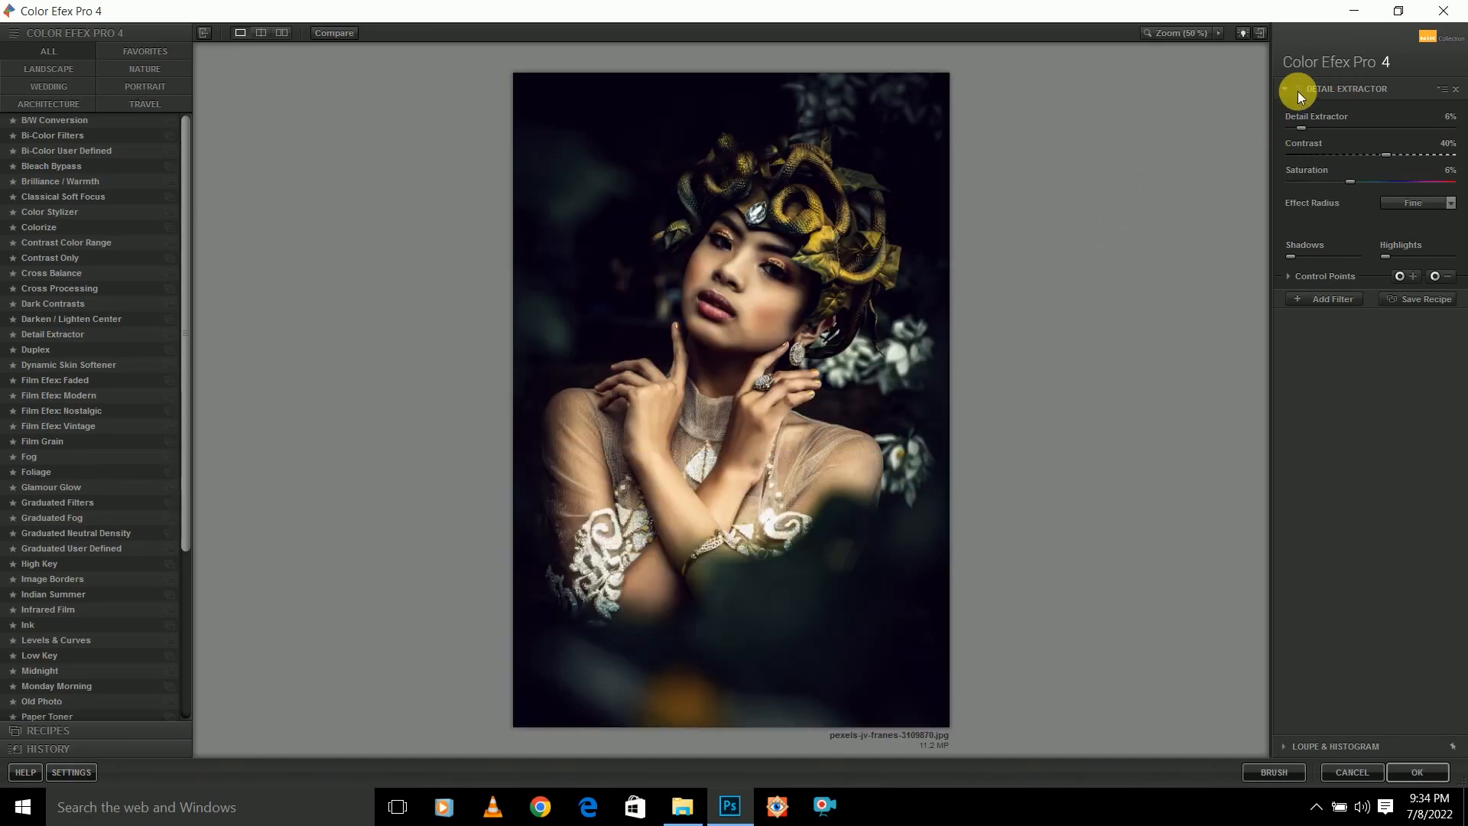
Apply the Classical Soft Focus filter and lower its control points opacity to 36%.
{"action": "left_click", "coordinate": [75, 200]}
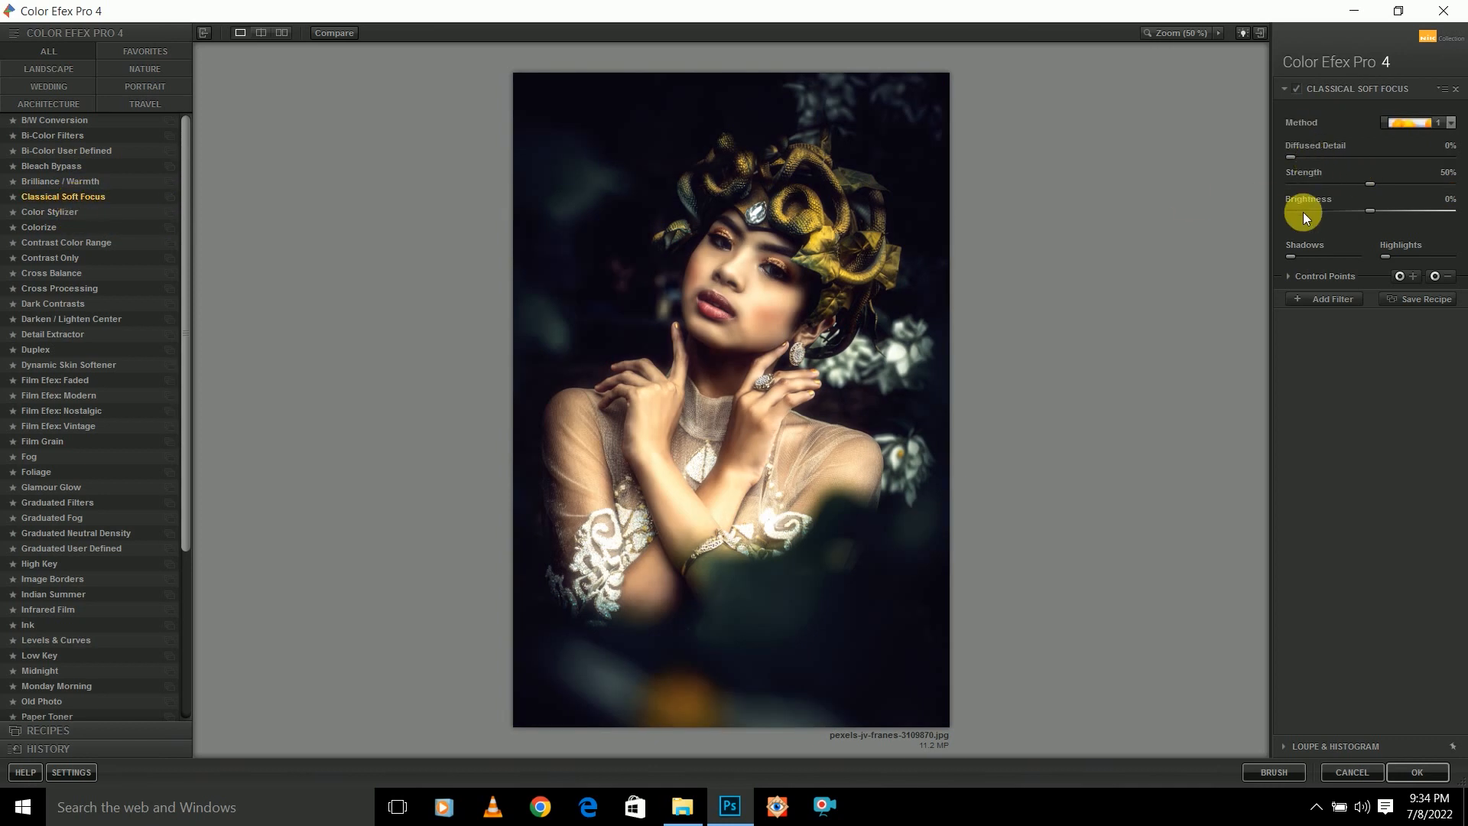
{"action": "left_click", "coordinate": [1296, 277]}
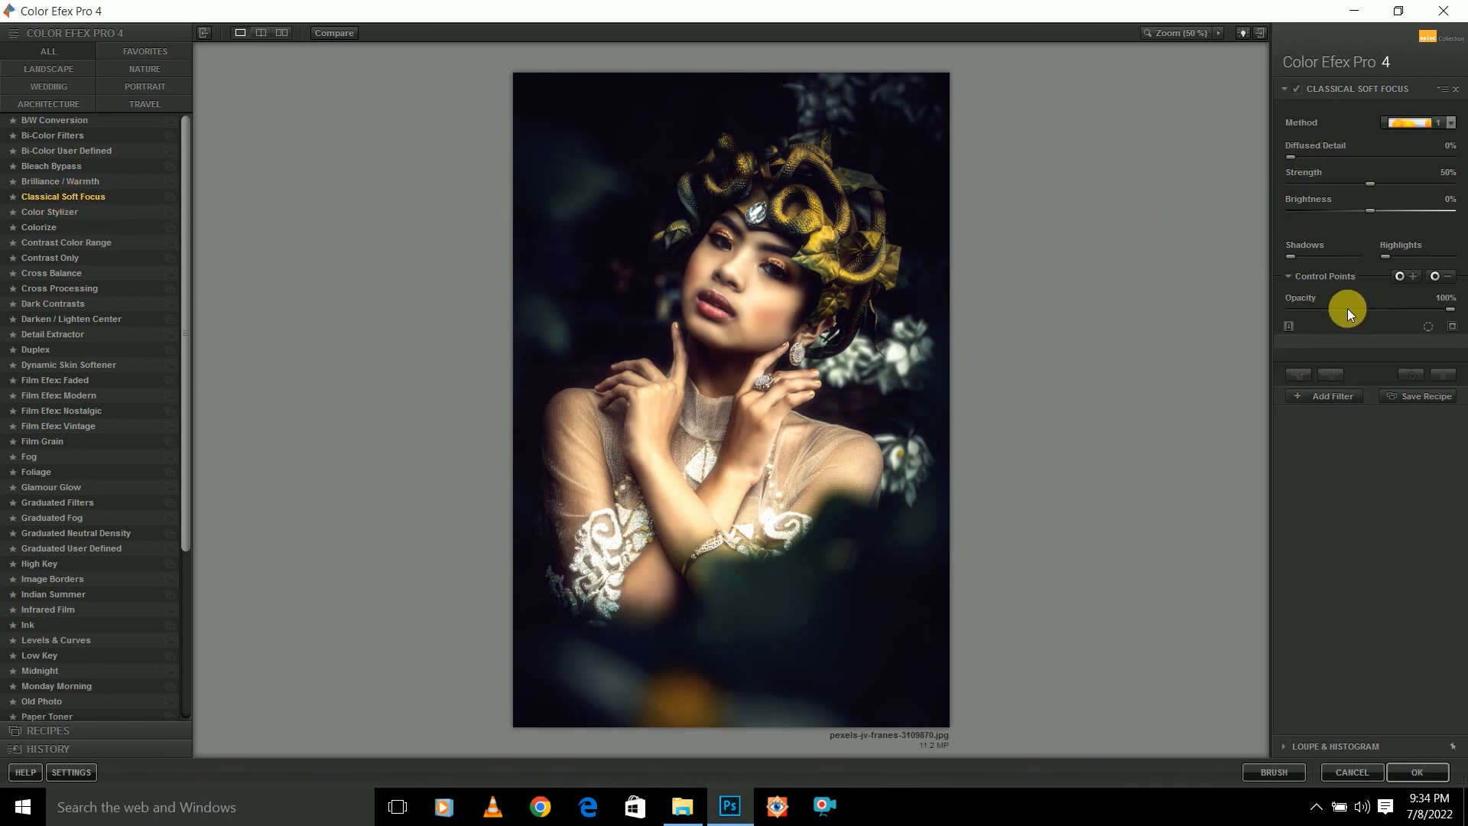
{"action": "left_click", "coordinate": [1349, 309]}
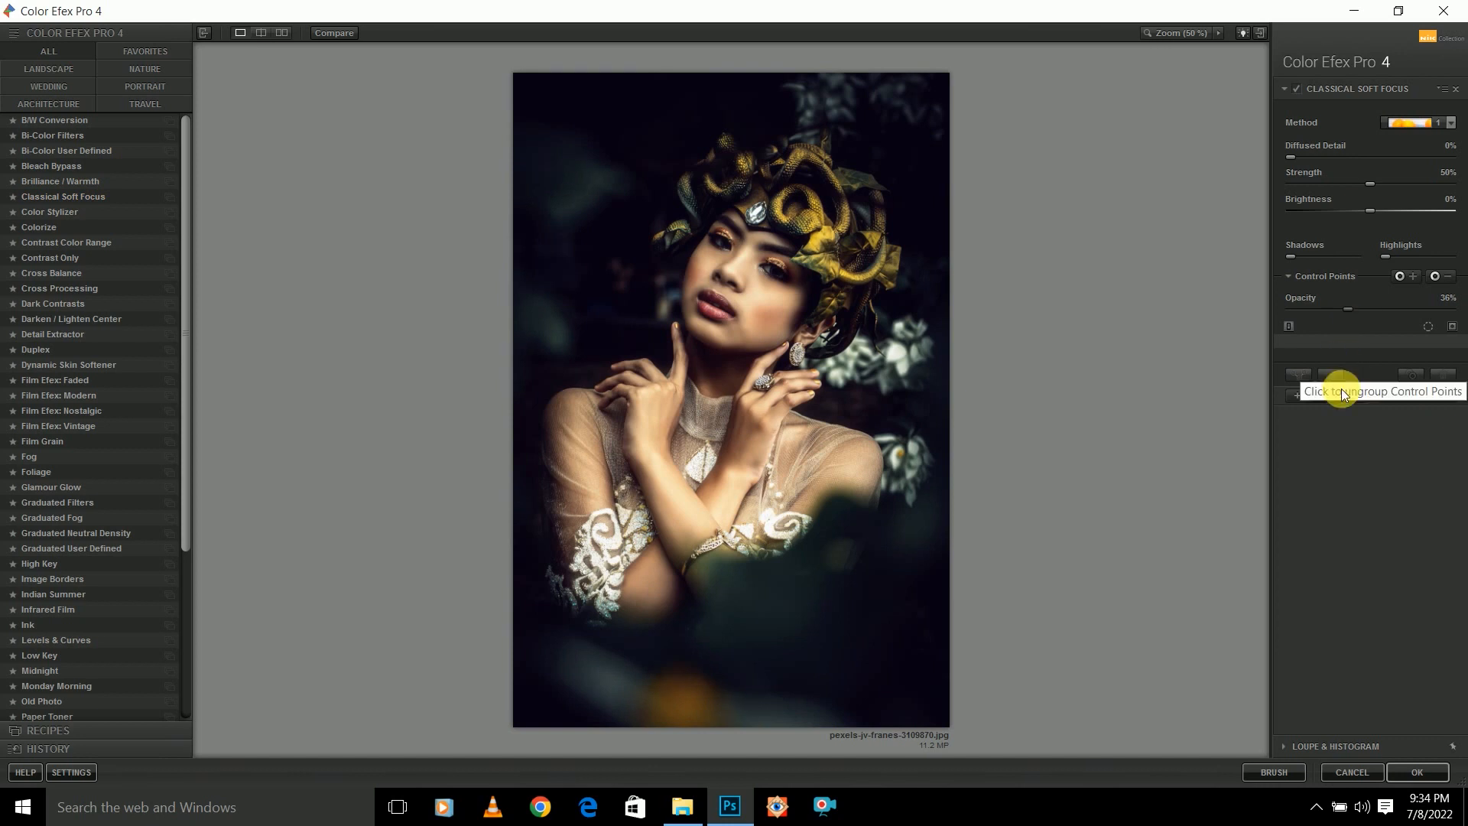
Add a Cross Processing filter to the stack using method L02 at 33% strength.
{"action": "left_click", "coordinate": [1303, 396]}
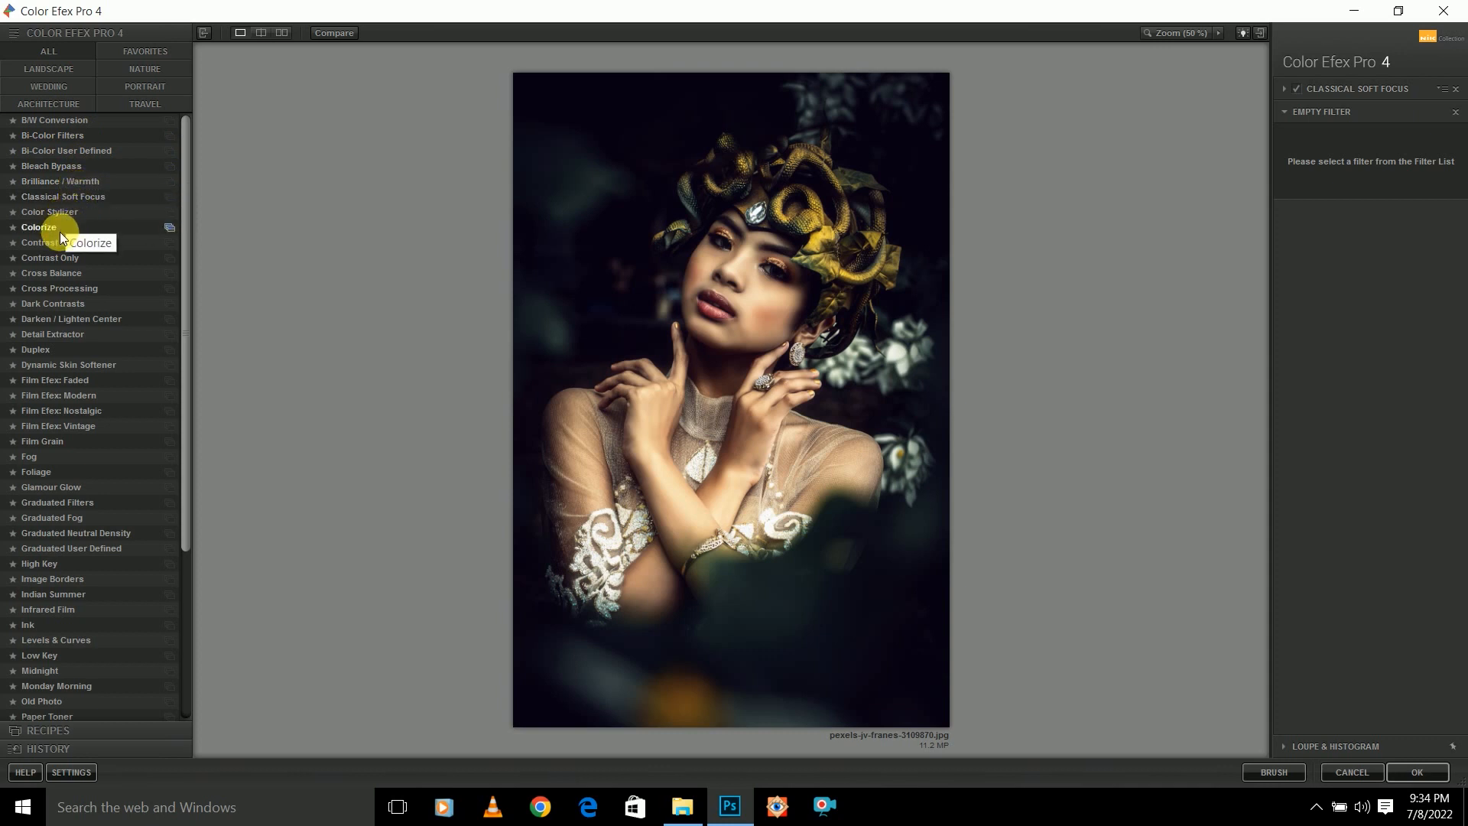
{"action": "left_click", "coordinate": [58, 288]}
{"action": "left_click", "coordinate": [1413, 145]}
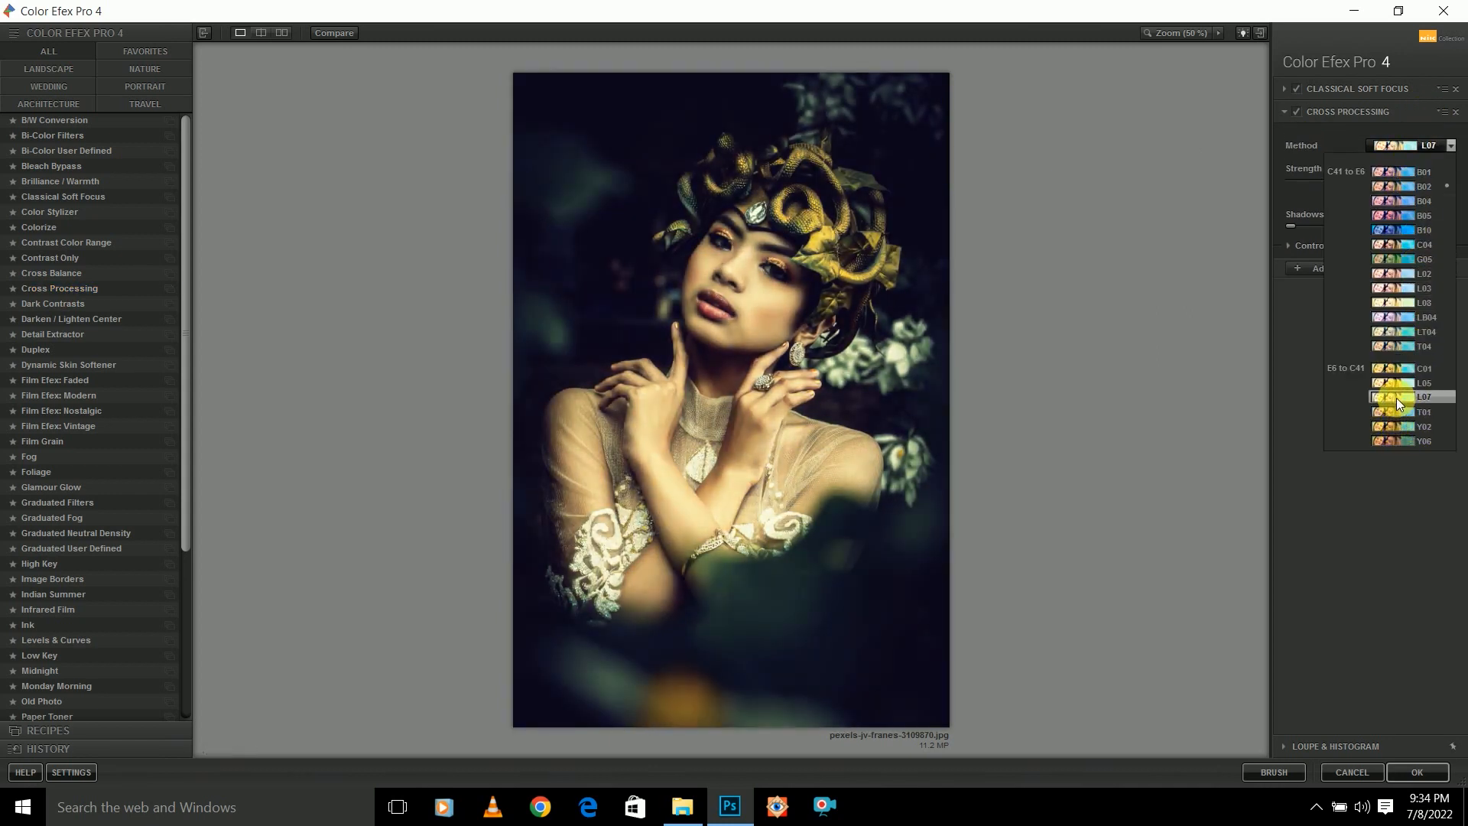
{"action": "left_click", "coordinate": [1395, 272]}
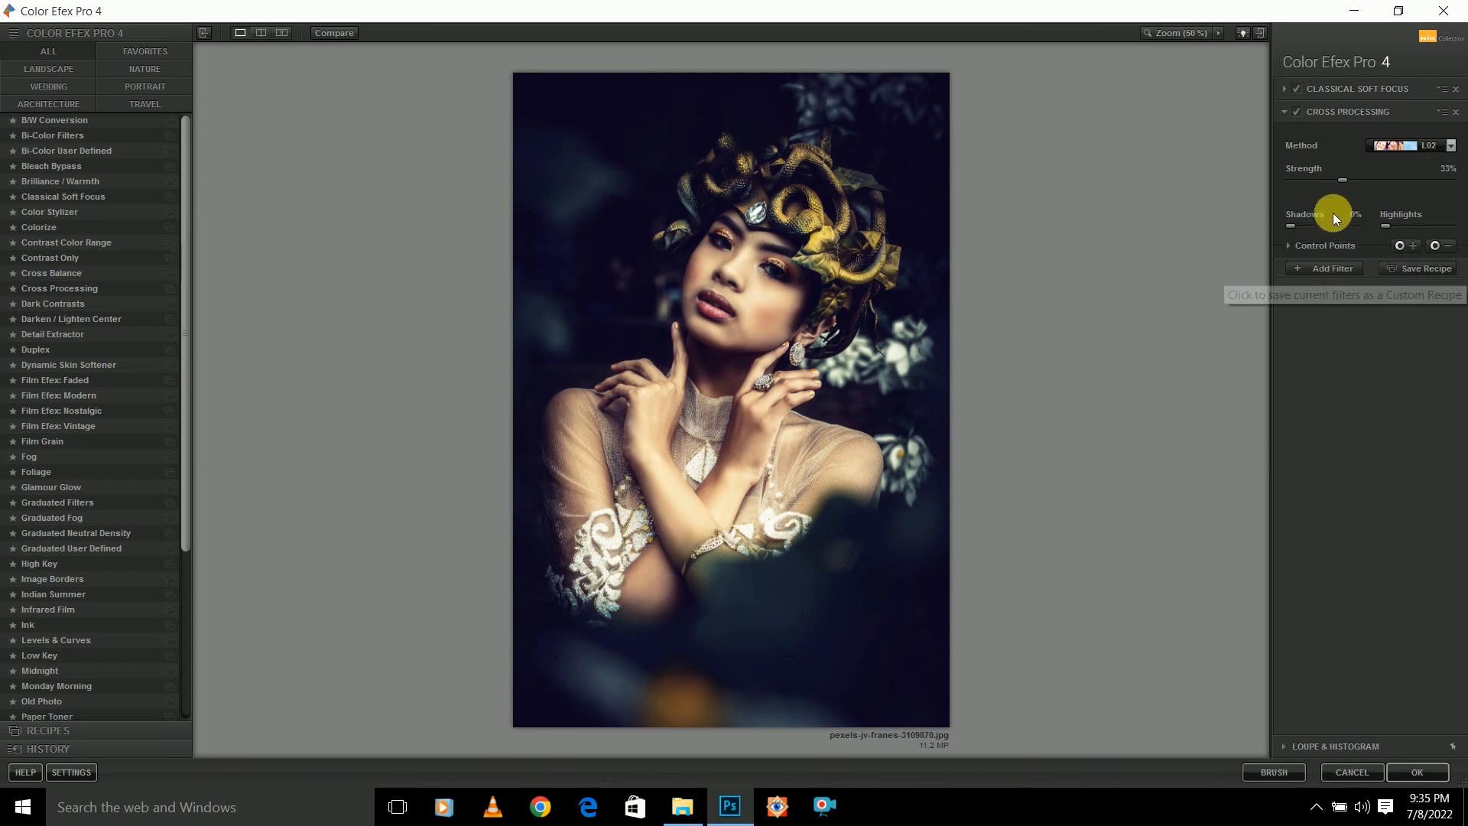
Add a Detail Extractor filter to the stack with detail extractor 10%, contrast 26% and saturation 2%.
{"action": "left_click", "coordinate": [1330, 267]}
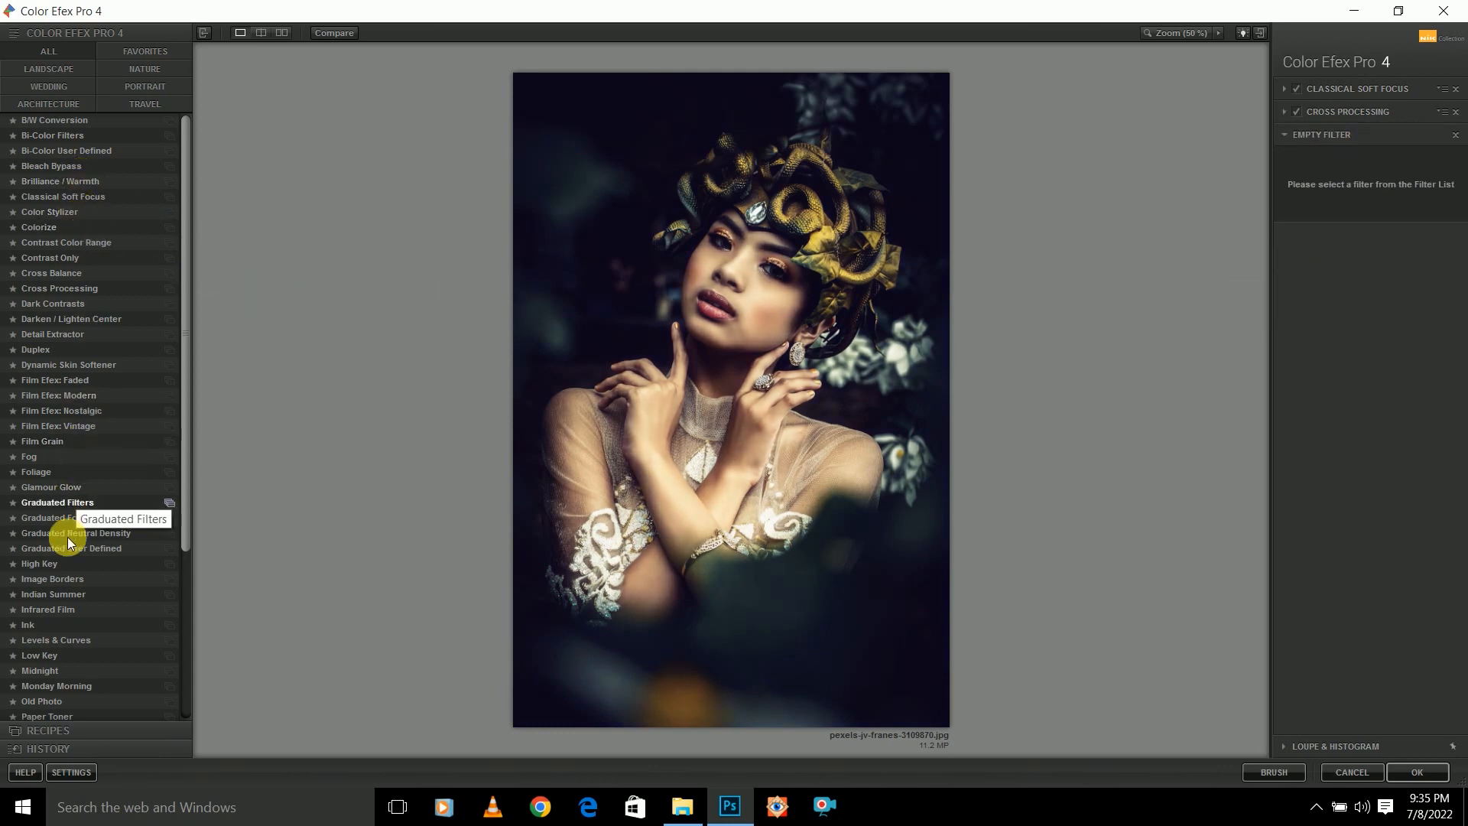
{"action": "scroll", "coordinate": [72, 508], "scroll_direction": "down", "scroll_amount": 5}
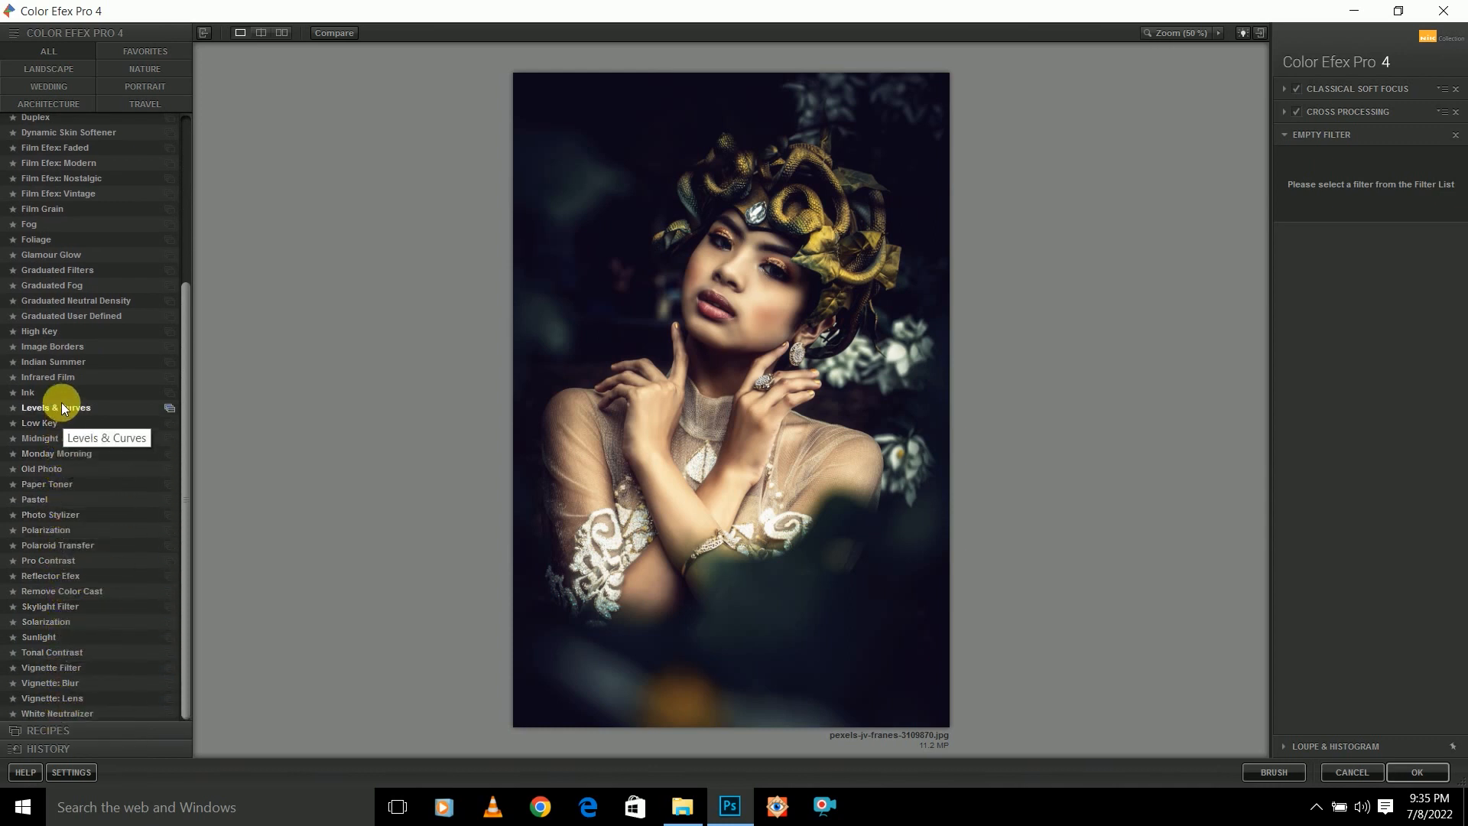
{"action": "scroll", "coordinate": [62, 401], "scroll_direction": "up", "scroll_amount": 2}
{"action": "scroll", "coordinate": [62, 399], "scroll_direction": "up", "scroll_amount": 3}
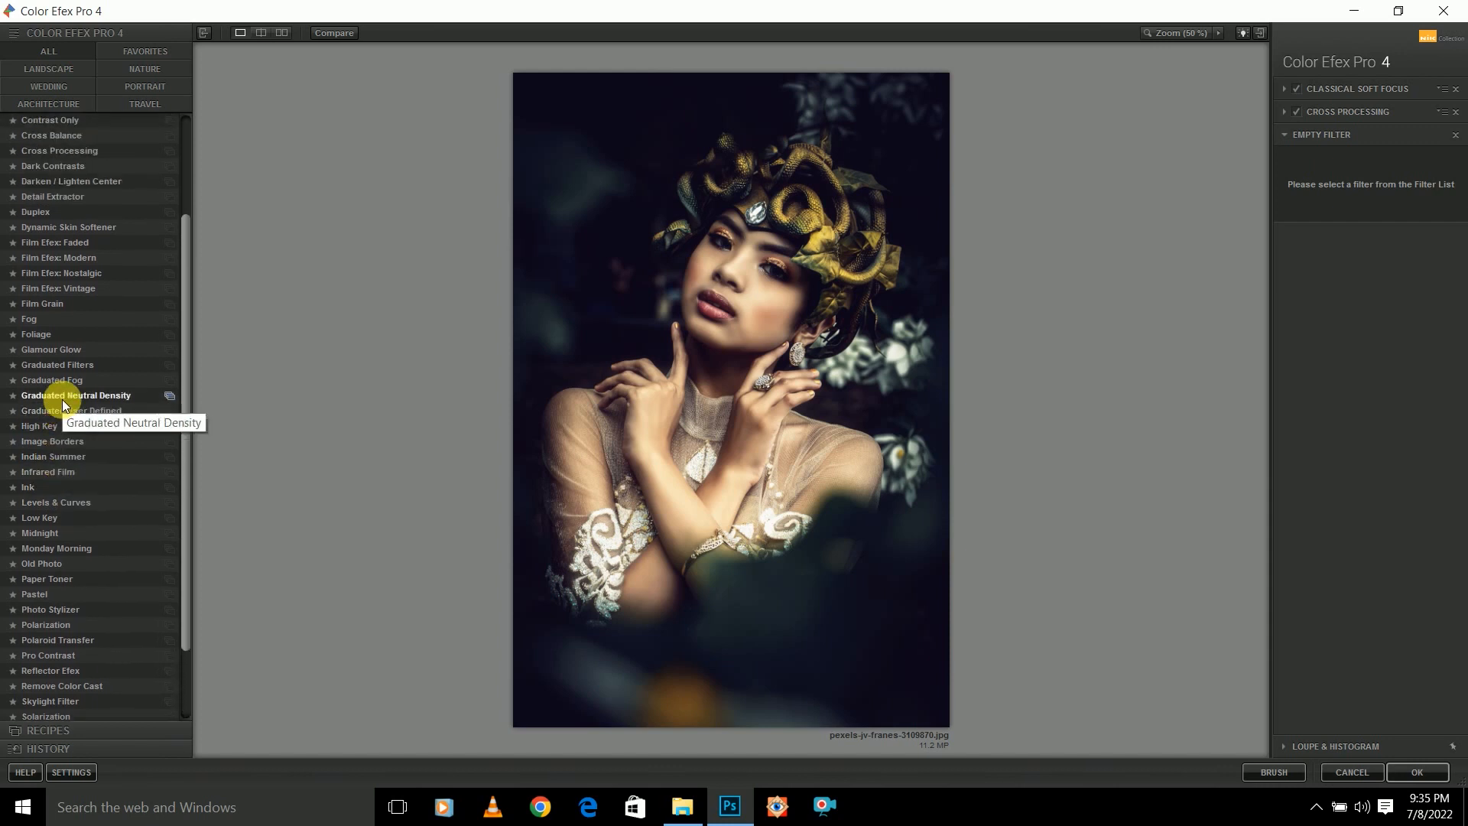
{"action": "scroll", "coordinate": [70, 375], "scroll_direction": "up", "scroll_amount": 3}
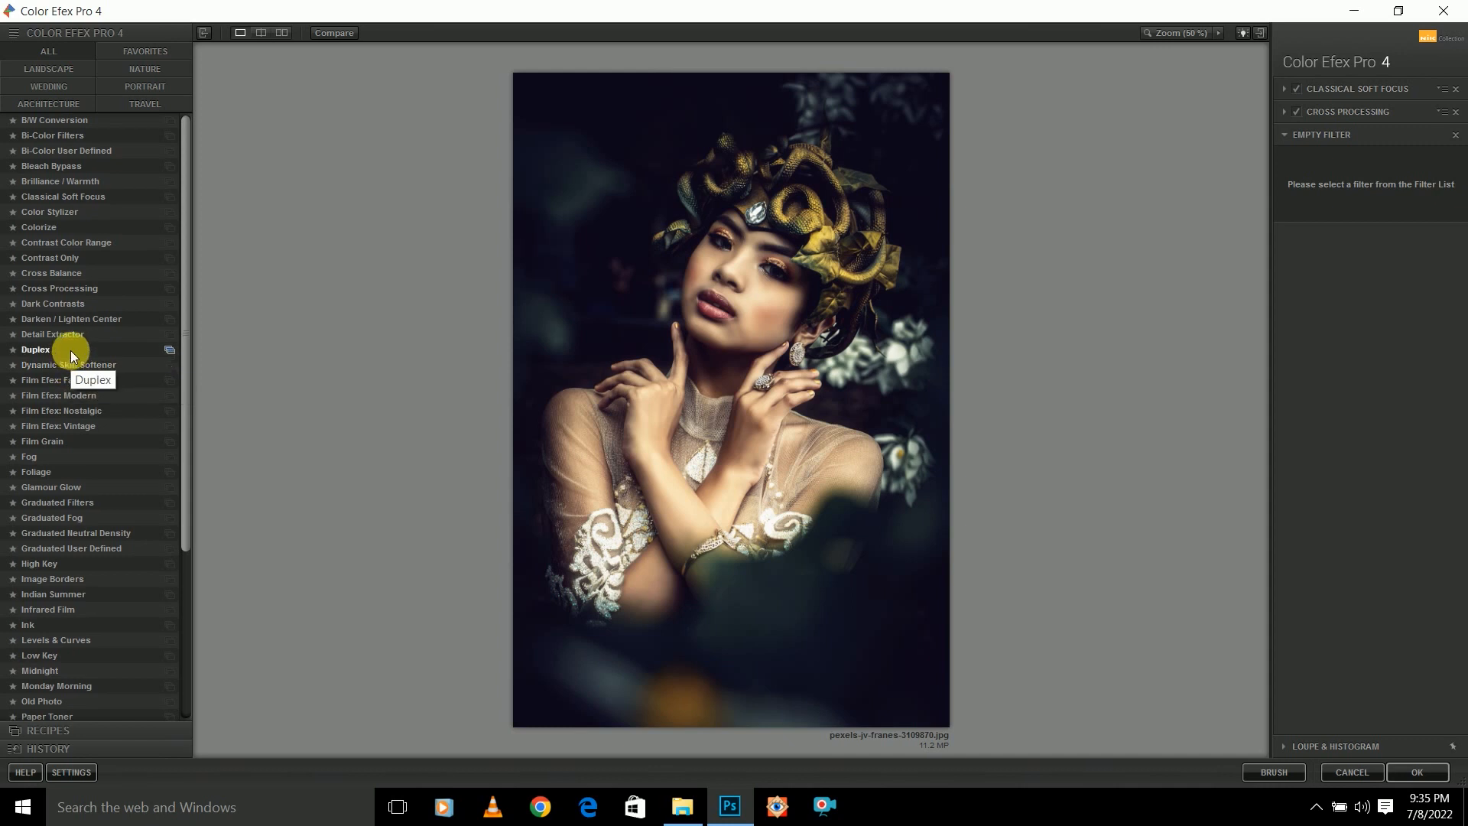
{"action": "left_click", "coordinate": [68, 334]}
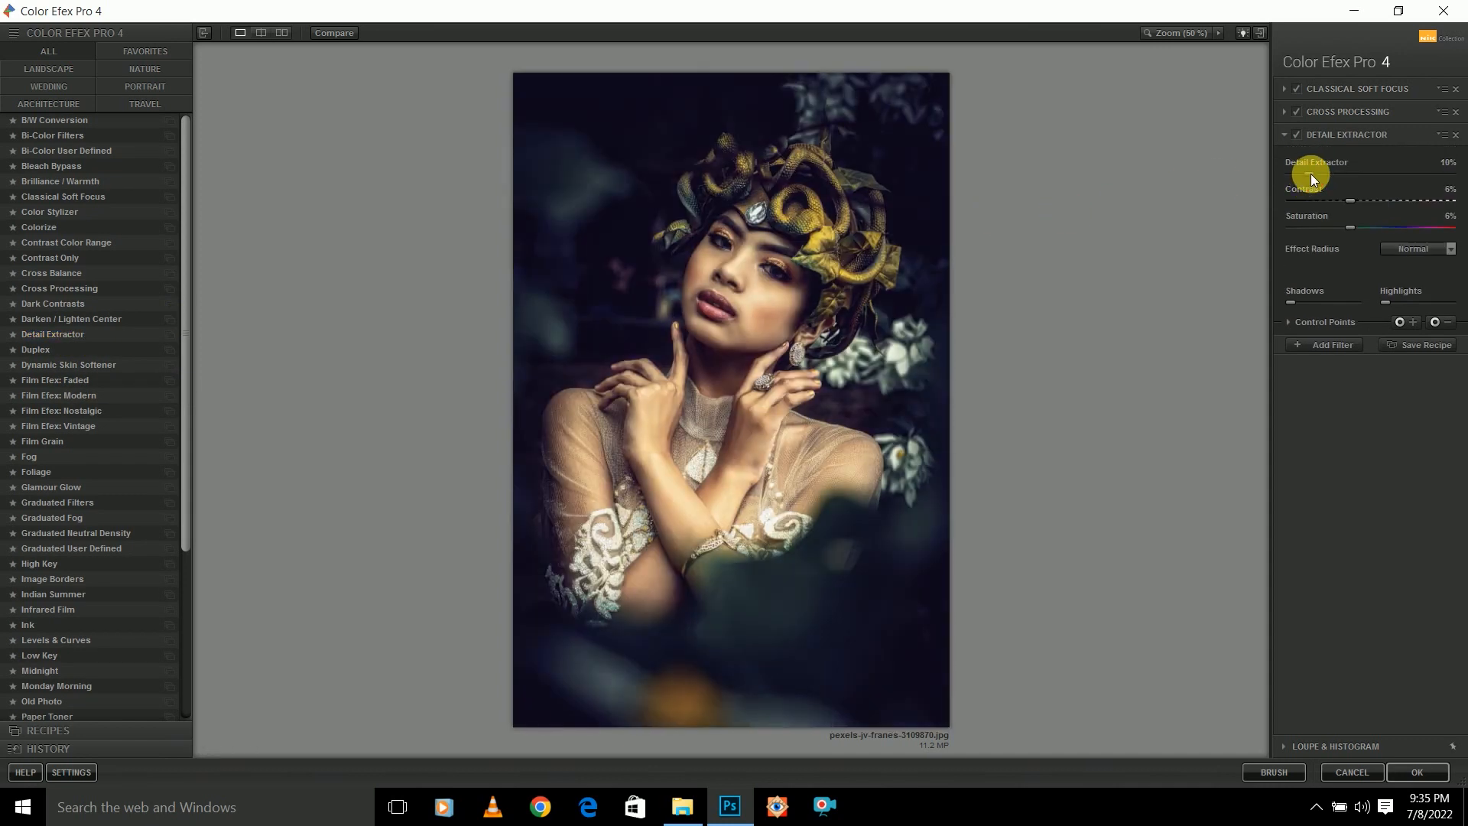
{"action": "left_click", "coordinate": [1372, 198]}
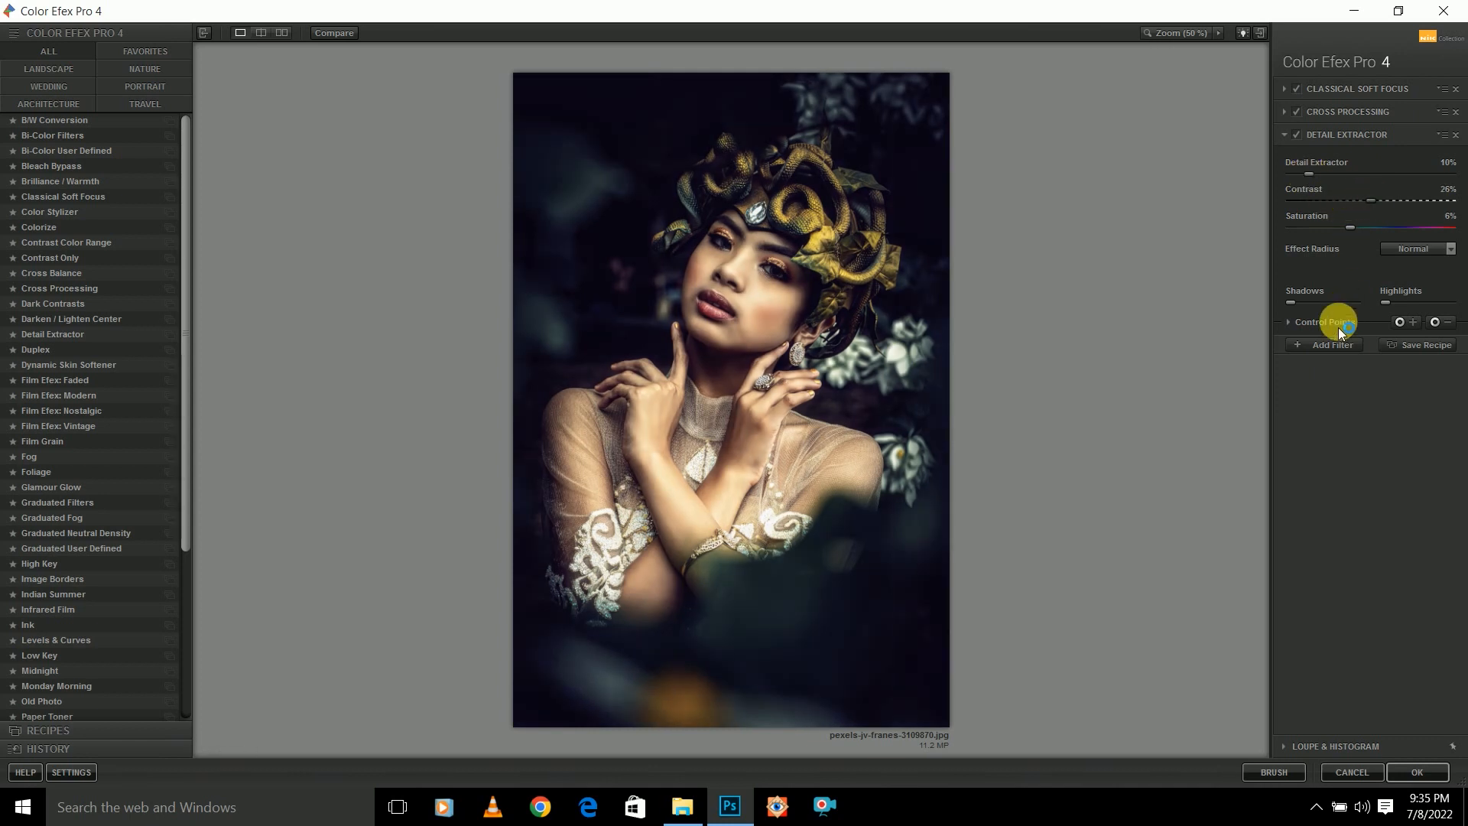
{"action": "left_click_drag", "start_coordinate": [1349, 240], "coordinate": [1345, 239]}
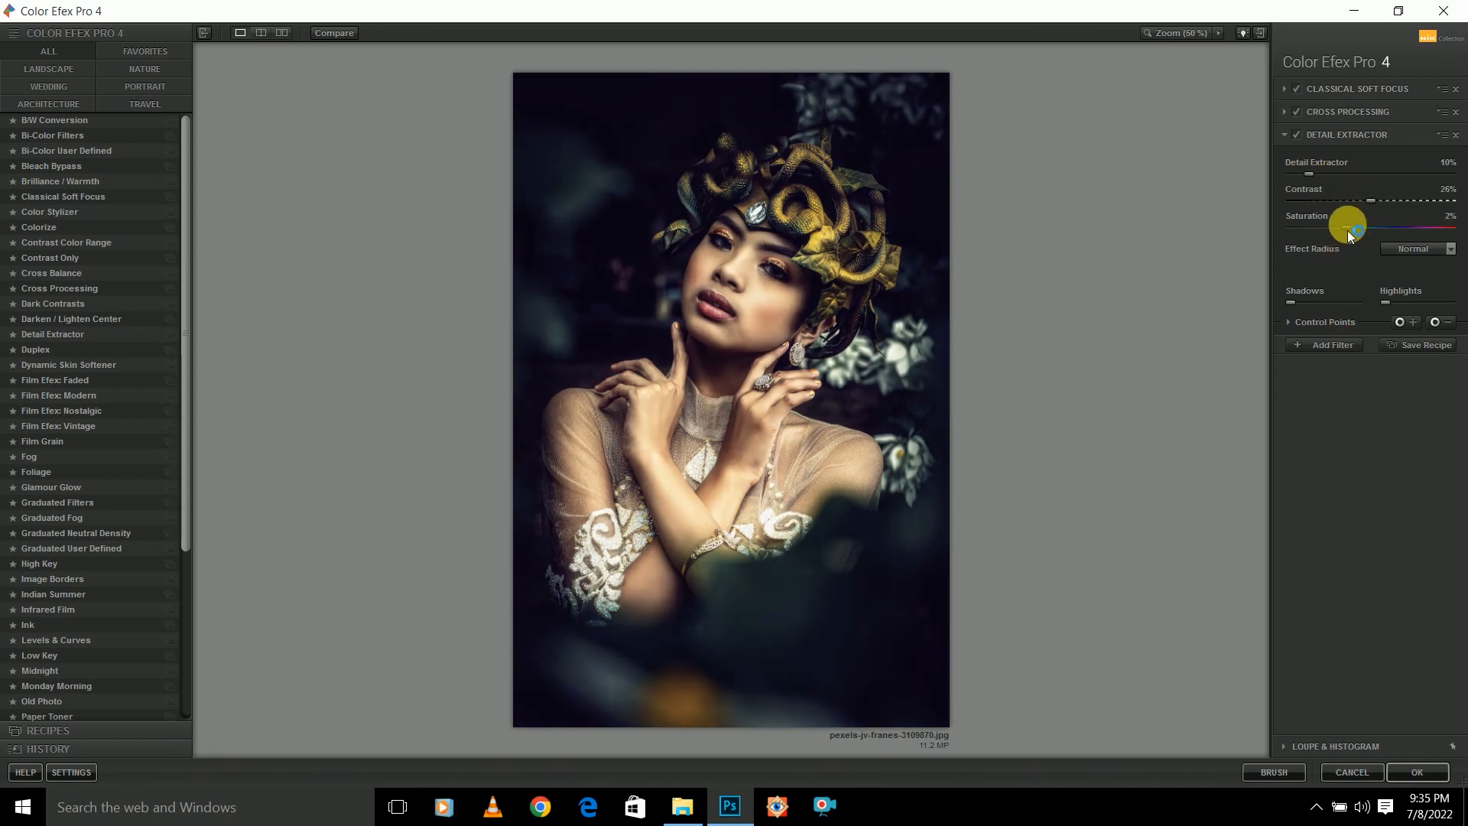
Add a Fog filter using method 3 at 25% intensity, with its control points opacity at 19%.
{"action": "left_click", "coordinate": [1329, 348]}
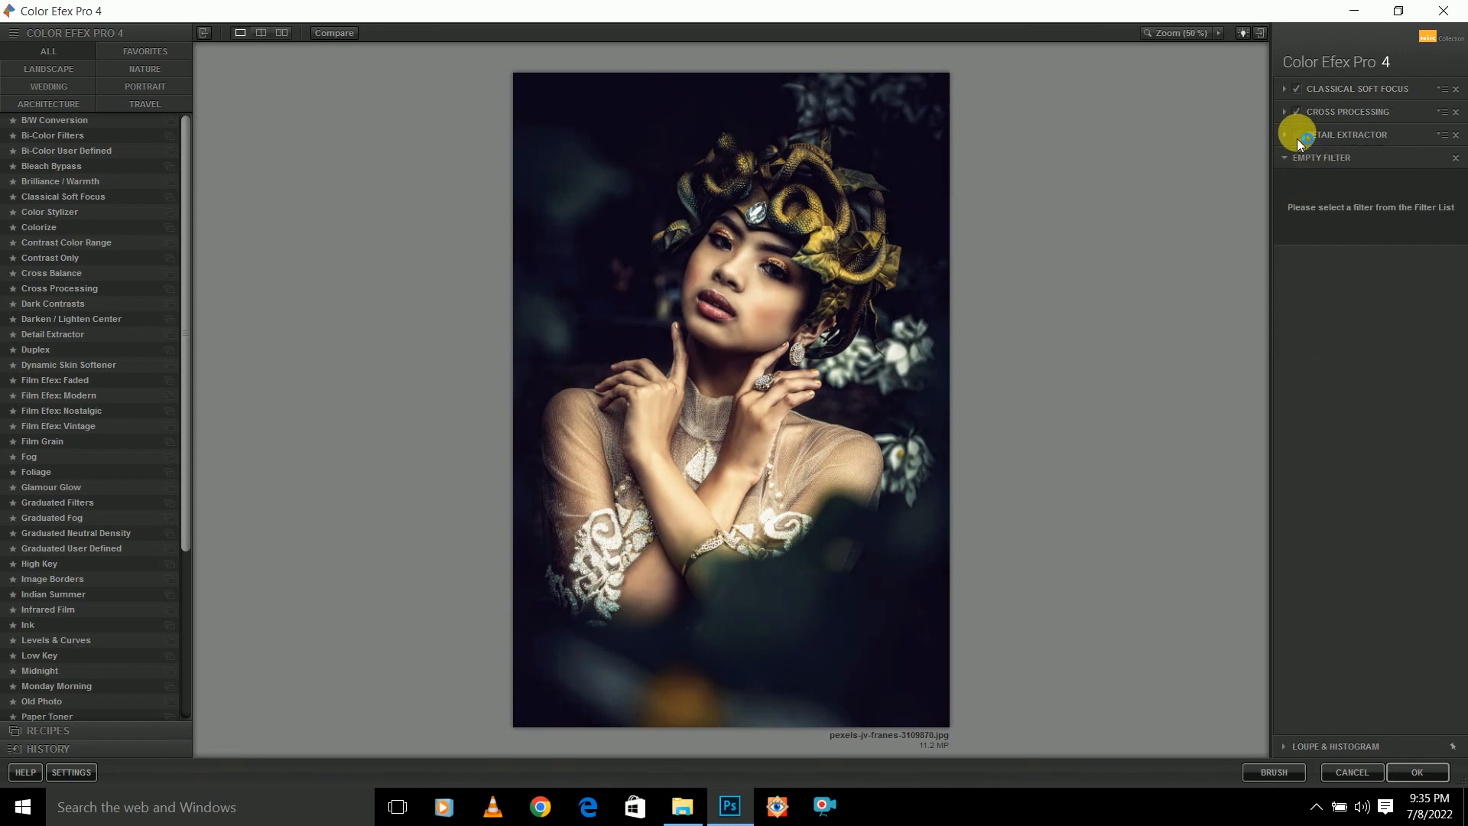
{"action": "scroll", "coordinate": [87, 445], "scroll_direction": "down", "scroll_amount": 1}
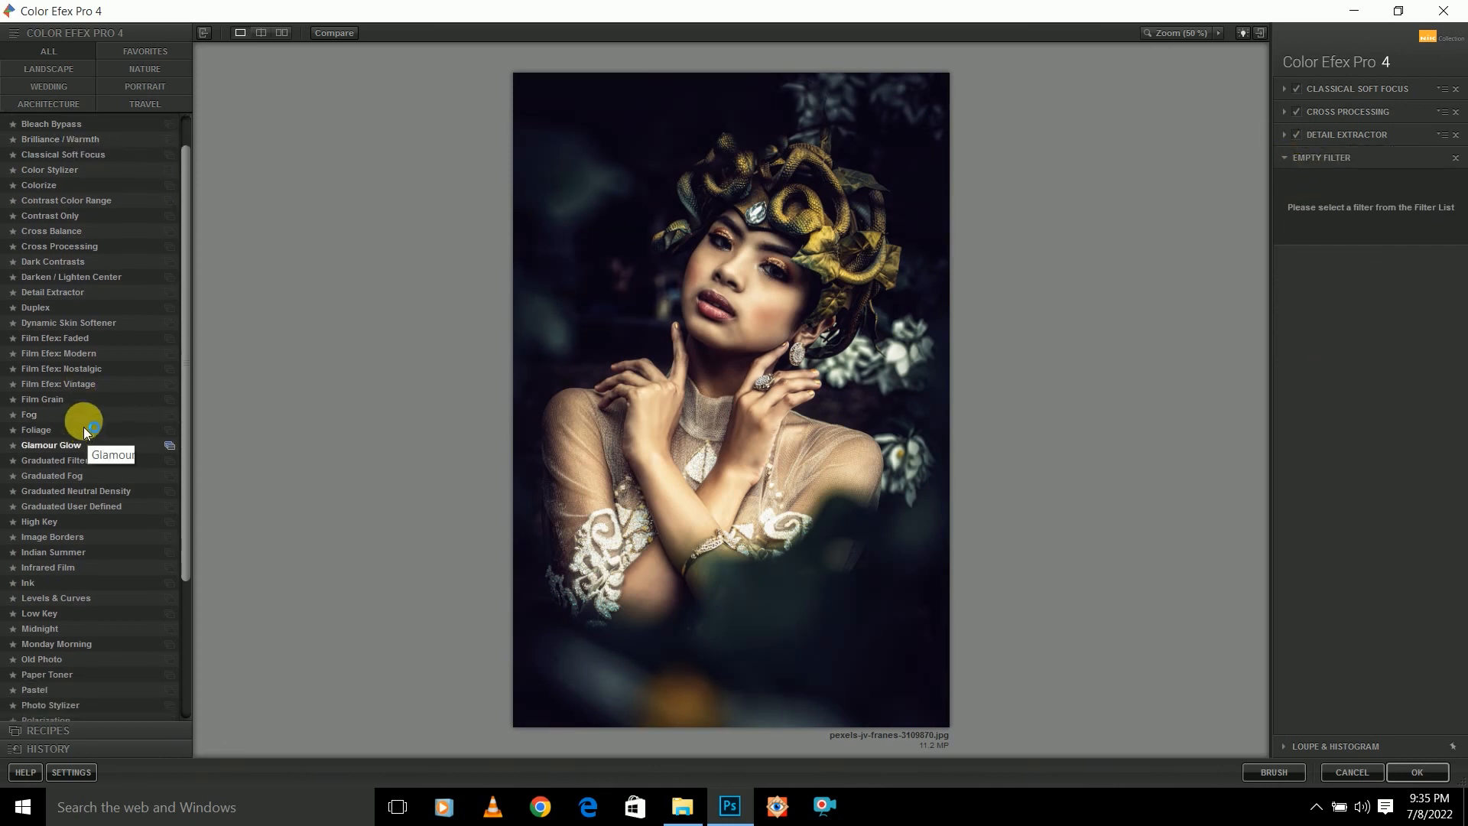
{"action": "left_click", "coordinate": [84, 422]}
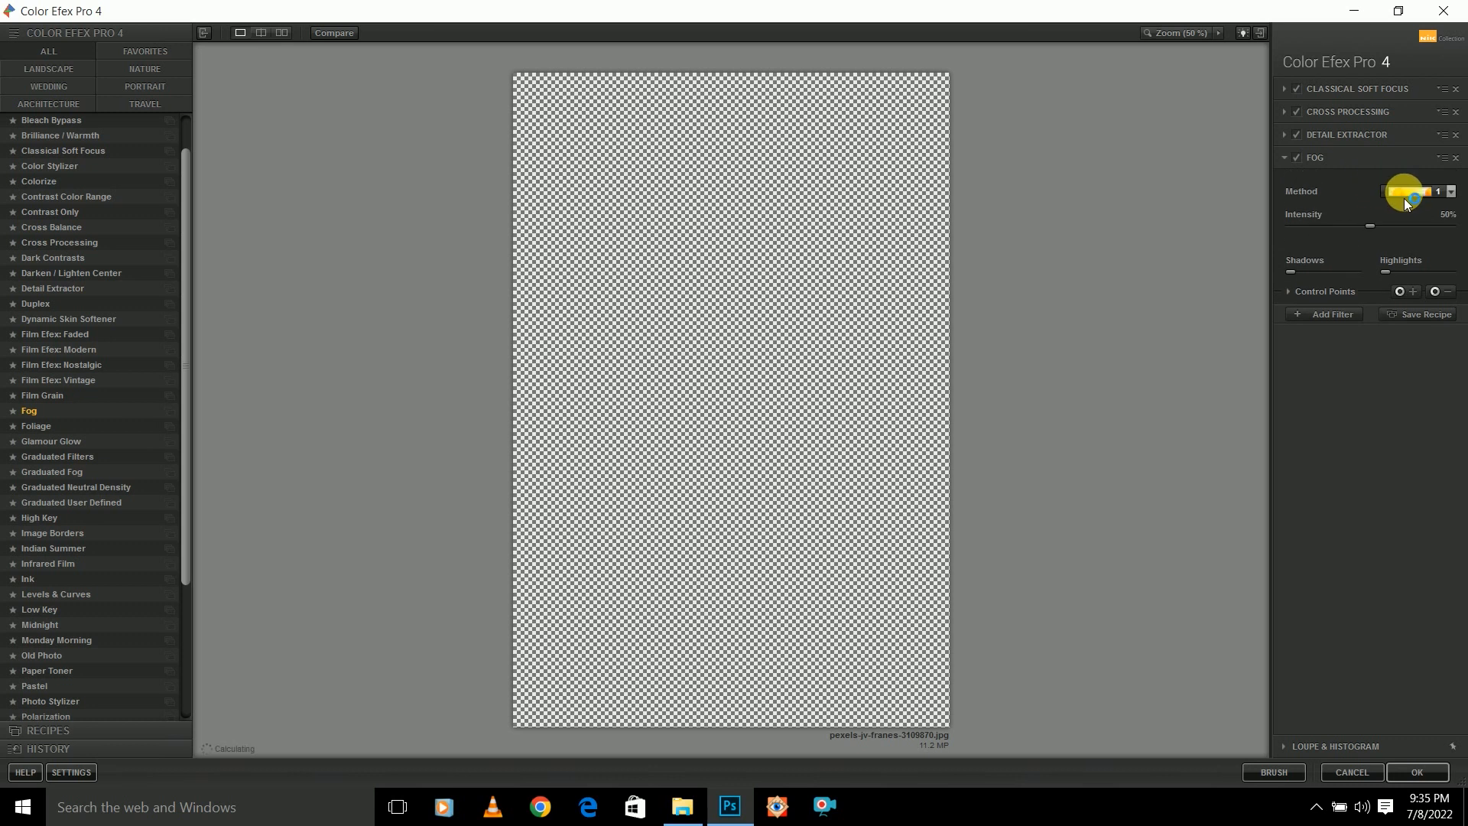
{"action": "left_click", "coordinate": [1406, 196]}
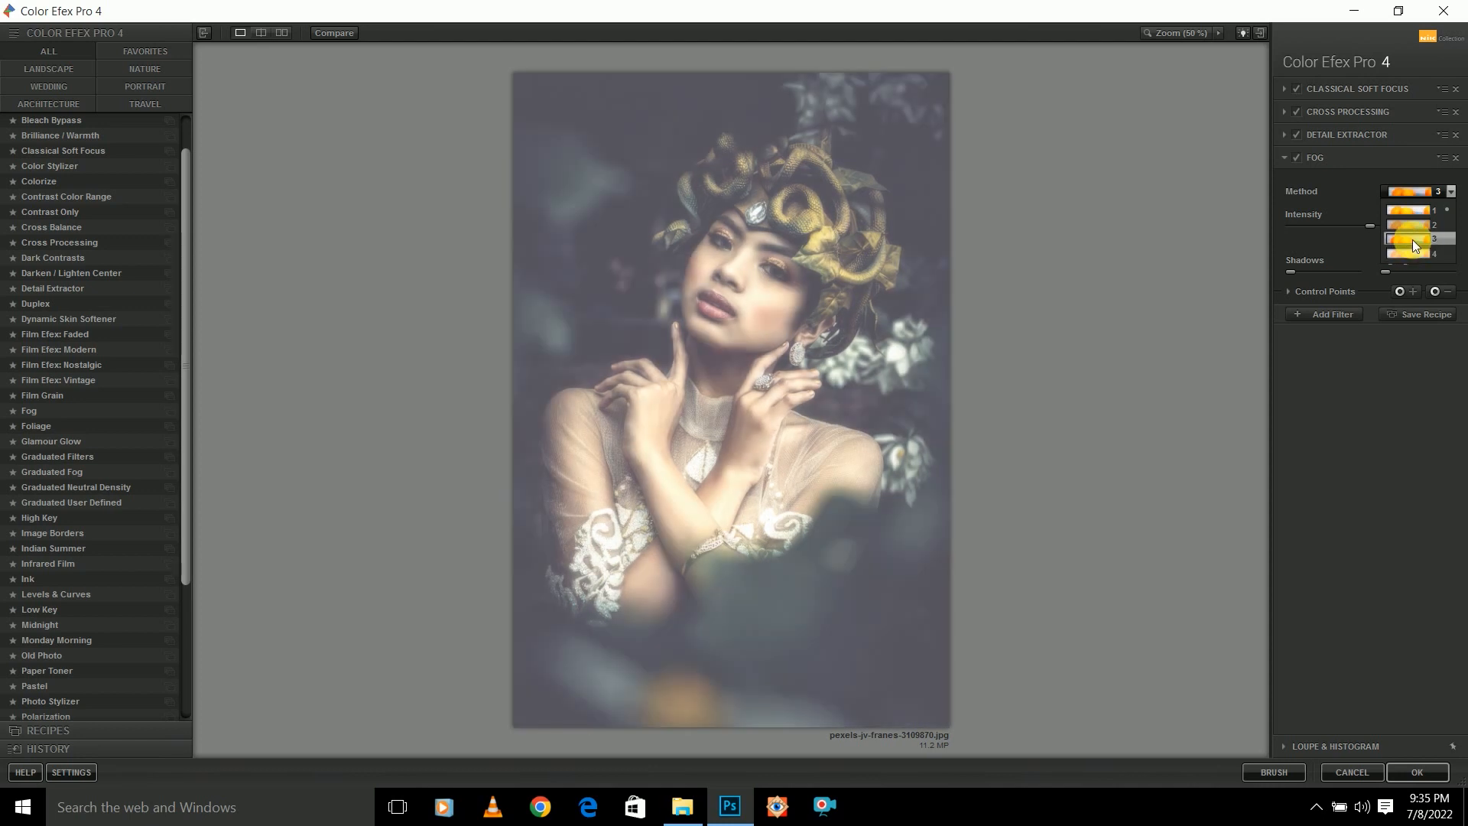
{"action": "left_click", "coordinate": [1412, 240]}
{"action": "left_click", "coordinate": [1287, 291]}
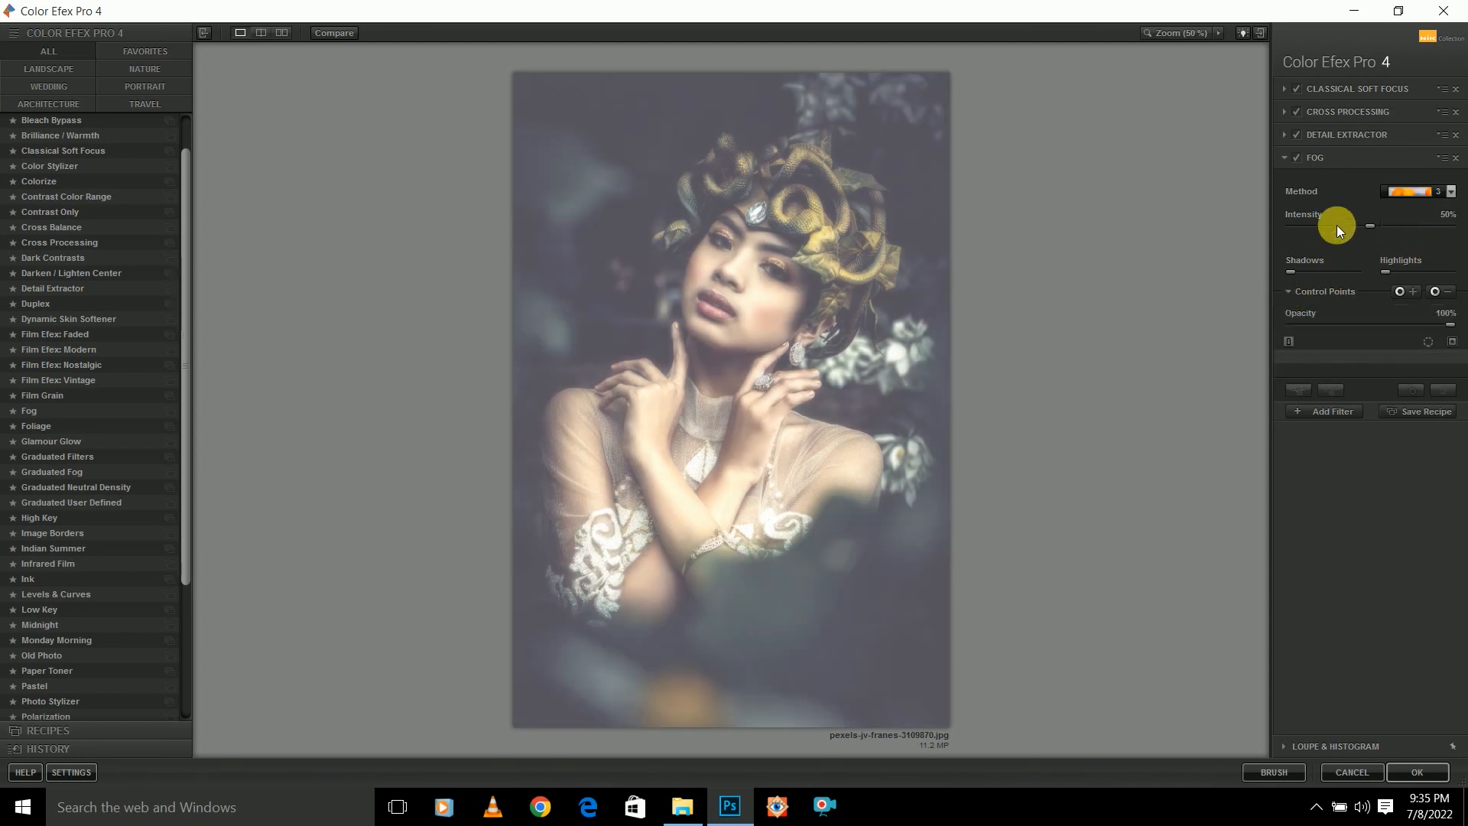
{"action": "left_click", "coordinate": [1331, 224]}
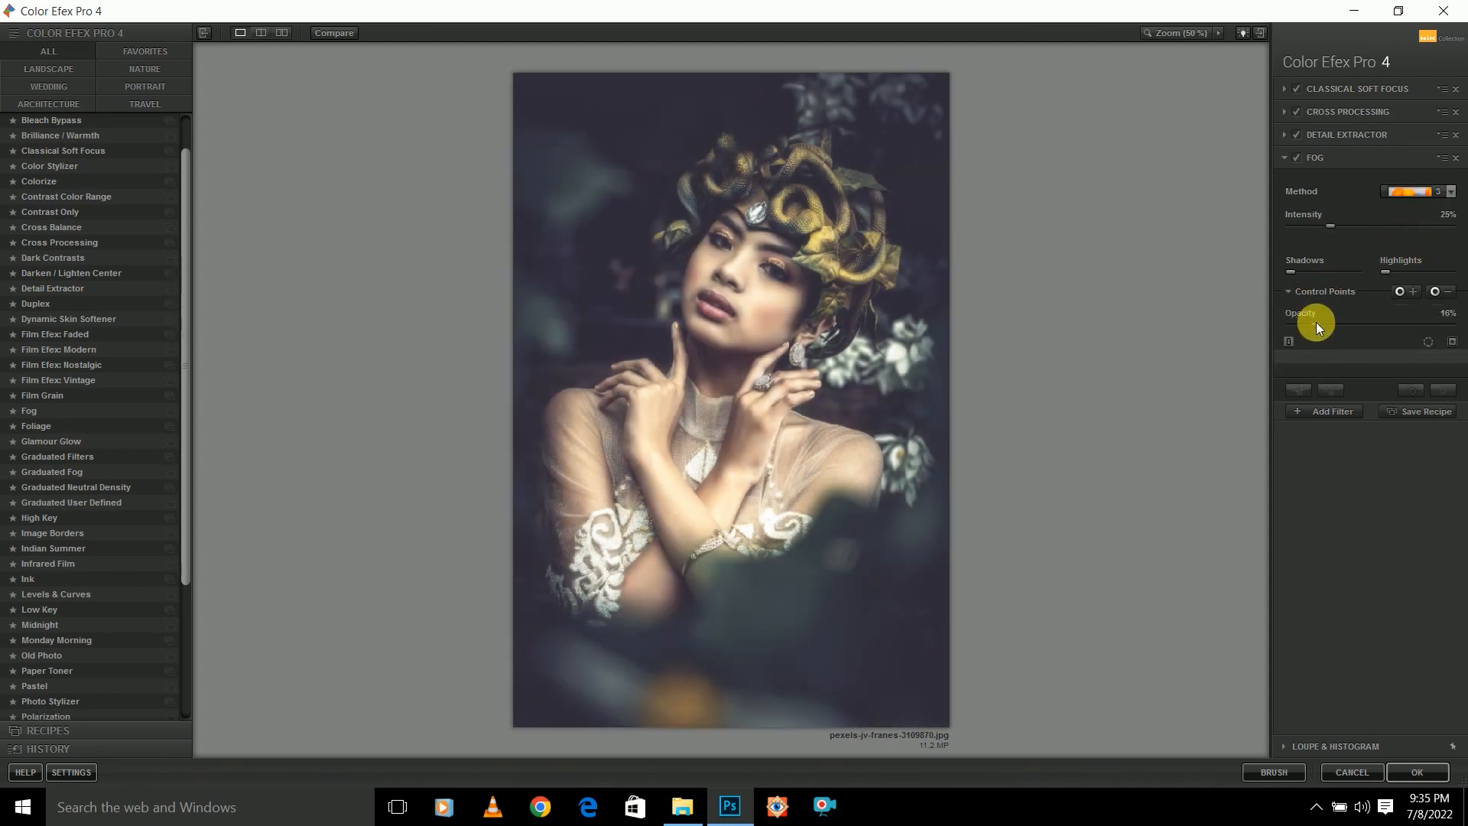
{"action": "left_click", "coordinate": [1317, 325]}
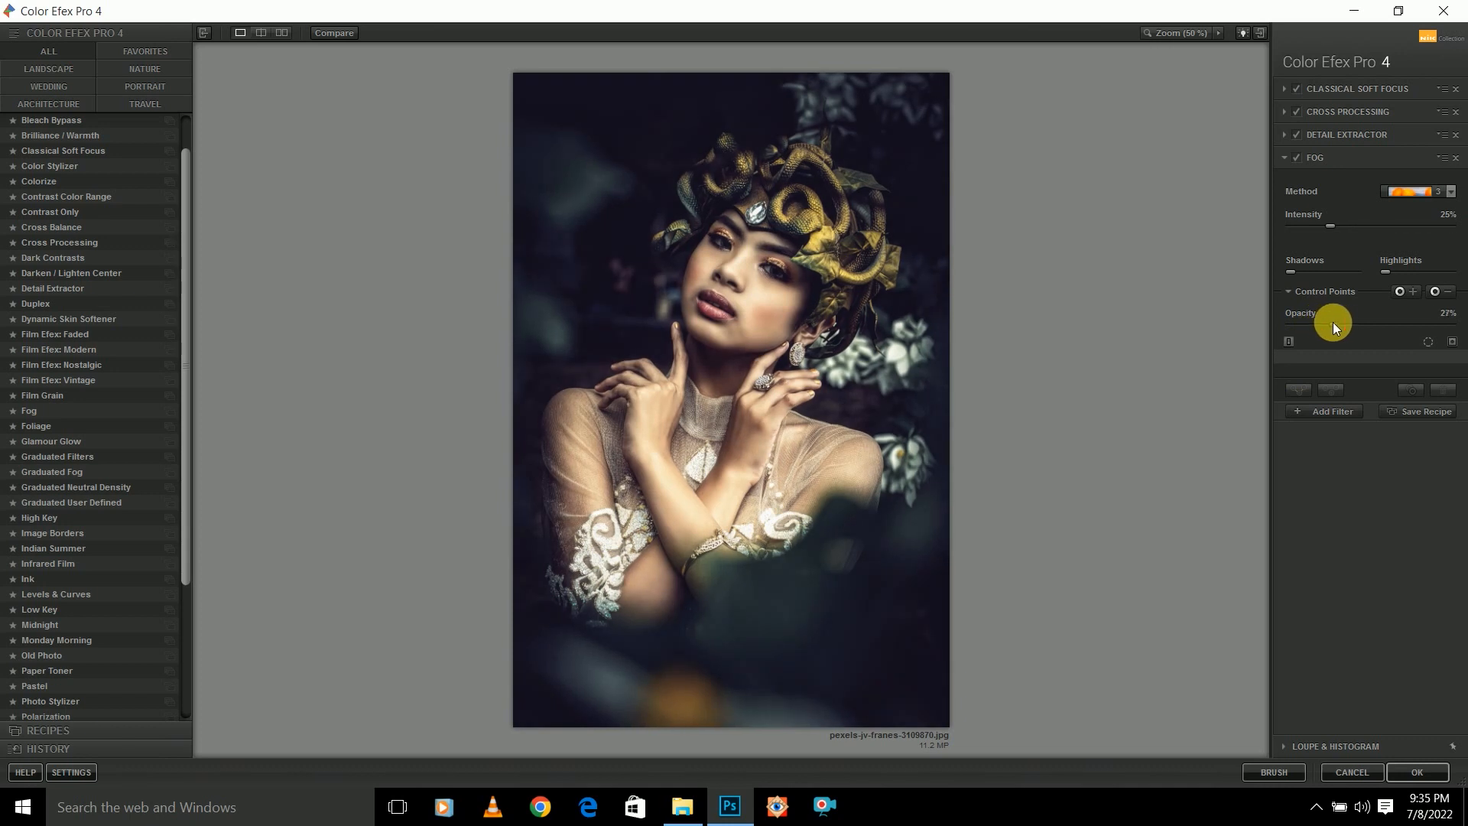
Add a Darken / Lighten Center filter with center luminosity 18% and border luminosity -44%.
{"action": "left_click", "coordinate": [1330, 412]}
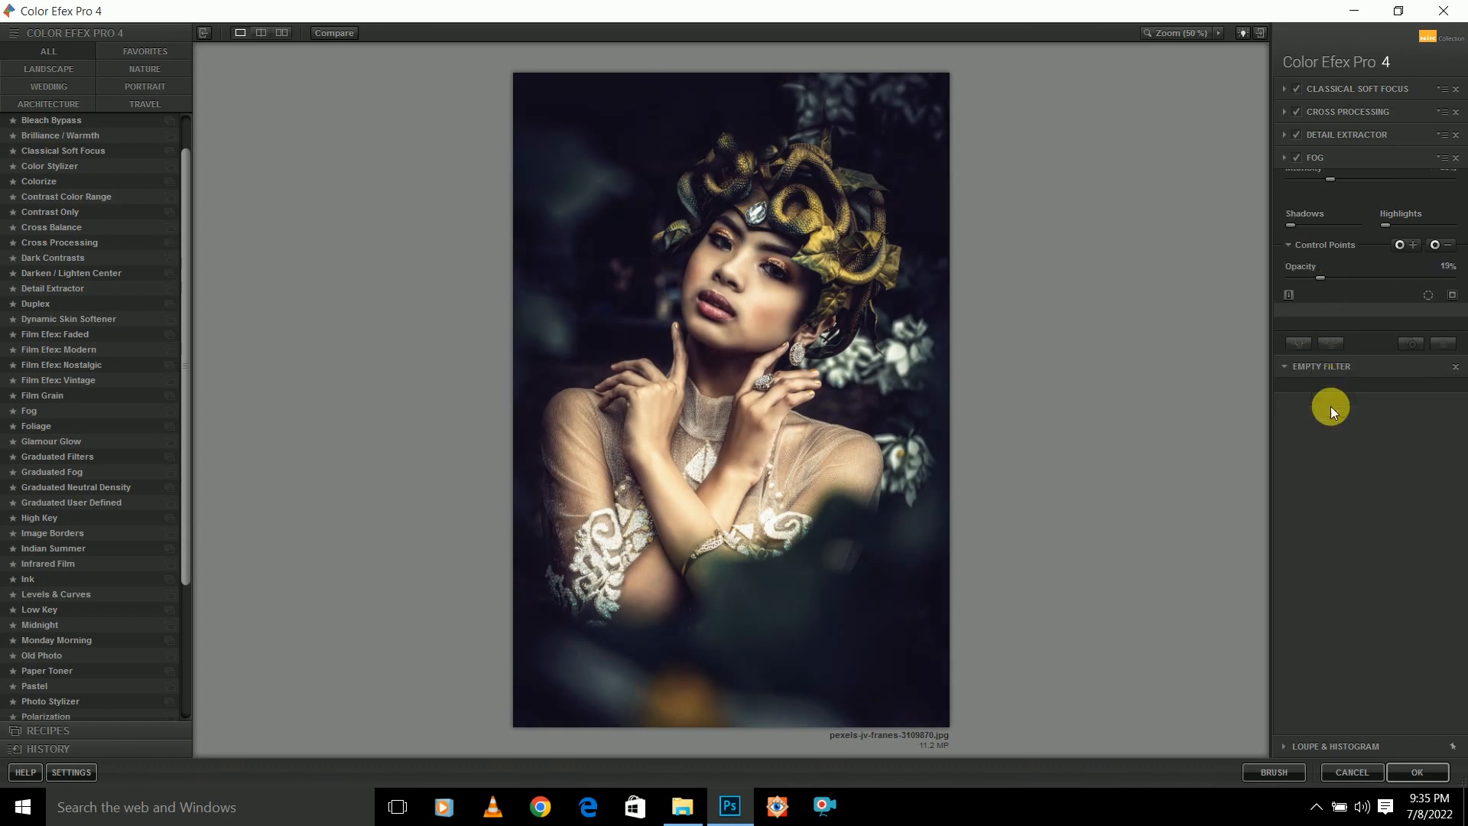
{"action": "scroll", "coordinate": [119, 249], "scroll_direction": "up", "scroll_amount": 1}
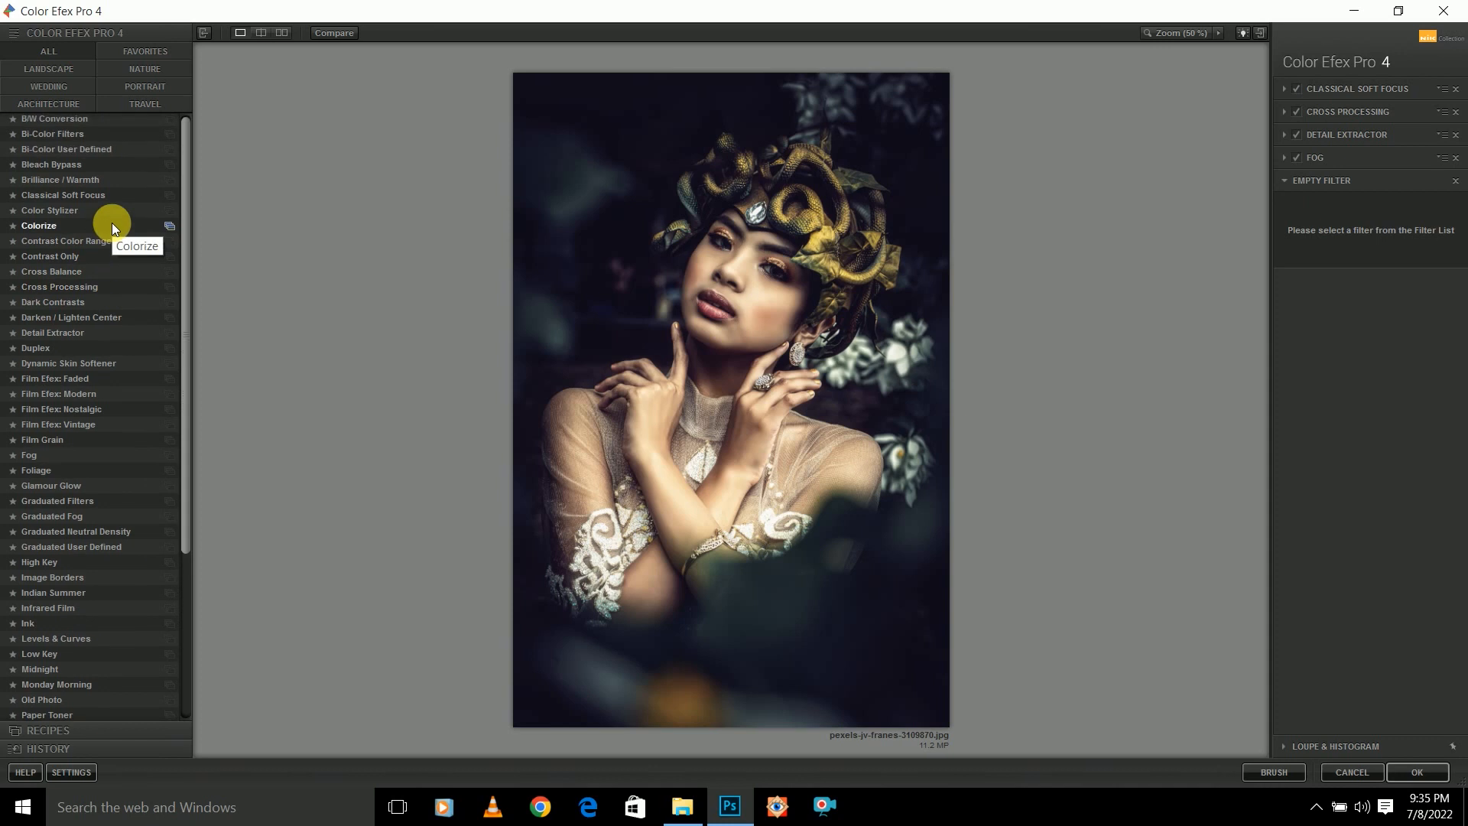
{"action": "left_click", "coordinate": [67, 319]}
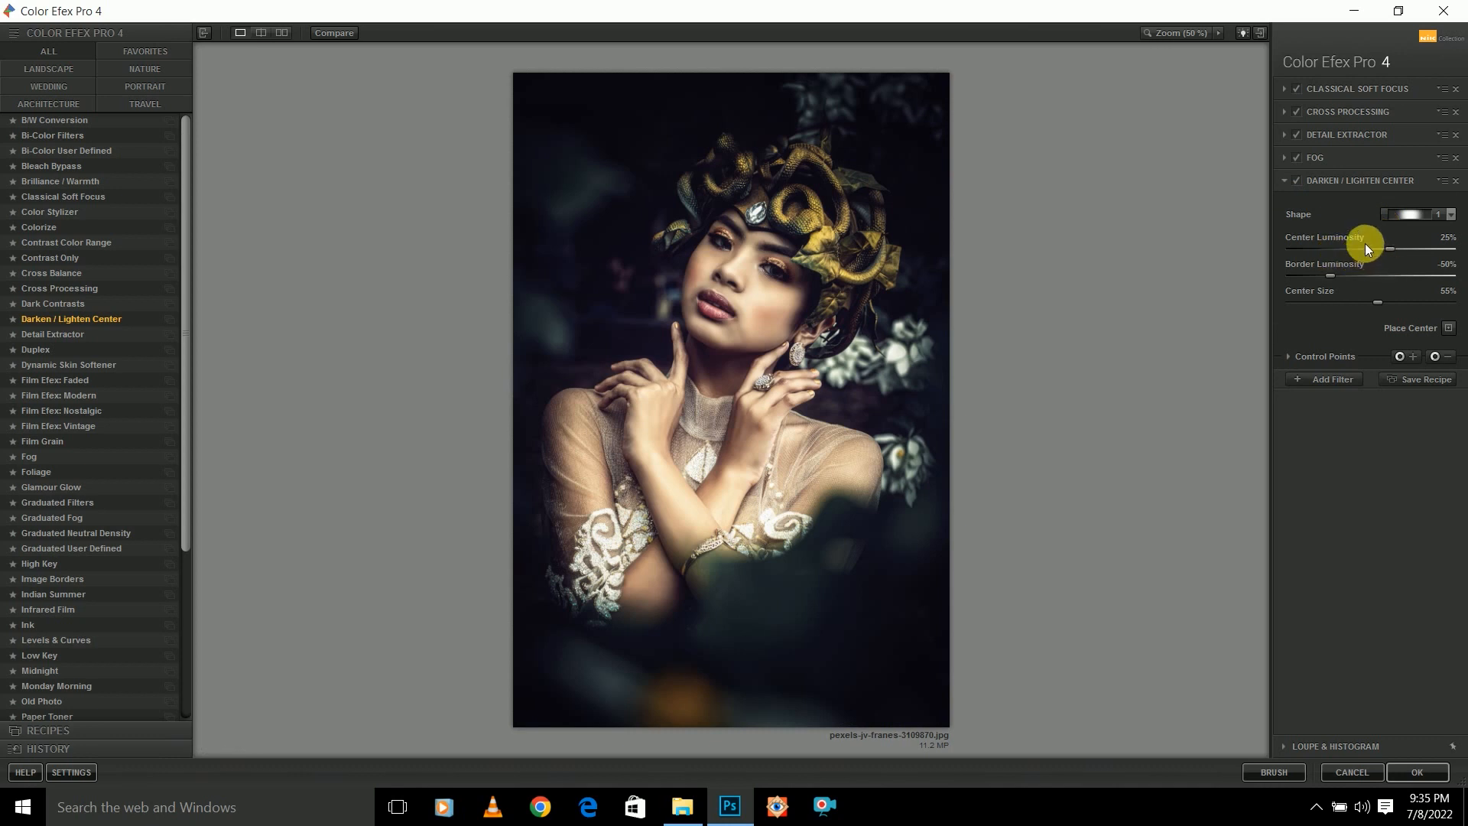
{"action": "left_click_drag", "start_coordinate": [1404, 248], "coordinate": [1375, 246]}
{"action": "mouse_move", "coordinate": [1337, 275]}
{"action": "left_mouse_down"}
{"action": "mouse_move", "coordinate": [1349, 279]}
{"action": "mouse_move", "coordinate": [1331, 274]}
{"action": "left_mouse_up"}
Place six control points on the headpiece and the dark background around it for the Darken / Lighten Center filter.
{"action": "left_click", "coordinate": [1401, 357]}
{"action": "left_click", "coordinate": [796, 123]}
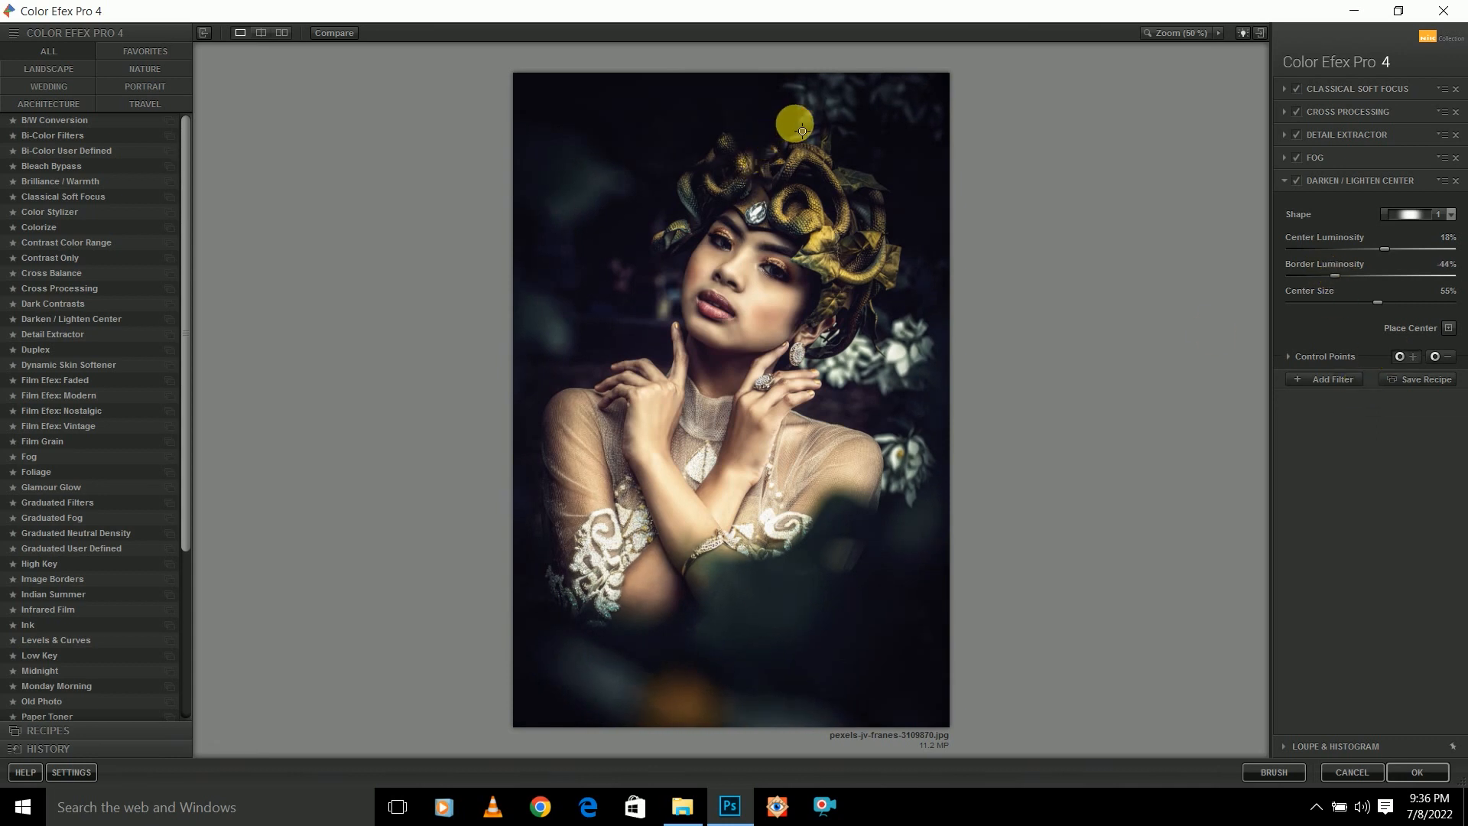
{"action": "left_click_drag", "start_coordinate": [882, 136], "coordinate": [879, 208]}
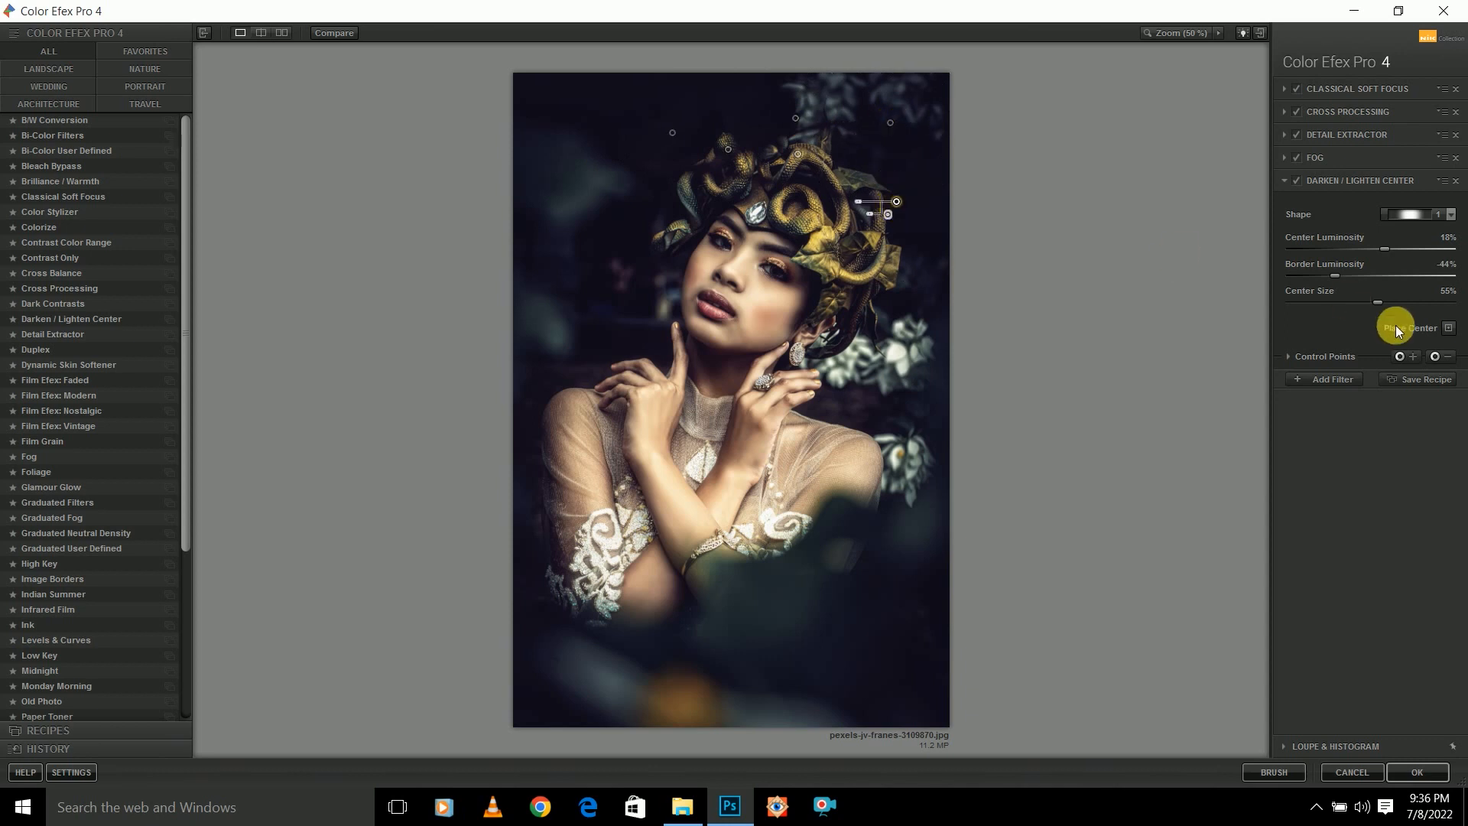
Set the Darken / Lighten Center filter's center luminosity to -2% and control points opacity to 35%, and apply the filter stack.
{"action": "left_click_drag", "start_coordinate": [1388, 251], "coordinate": [1374, 251]}
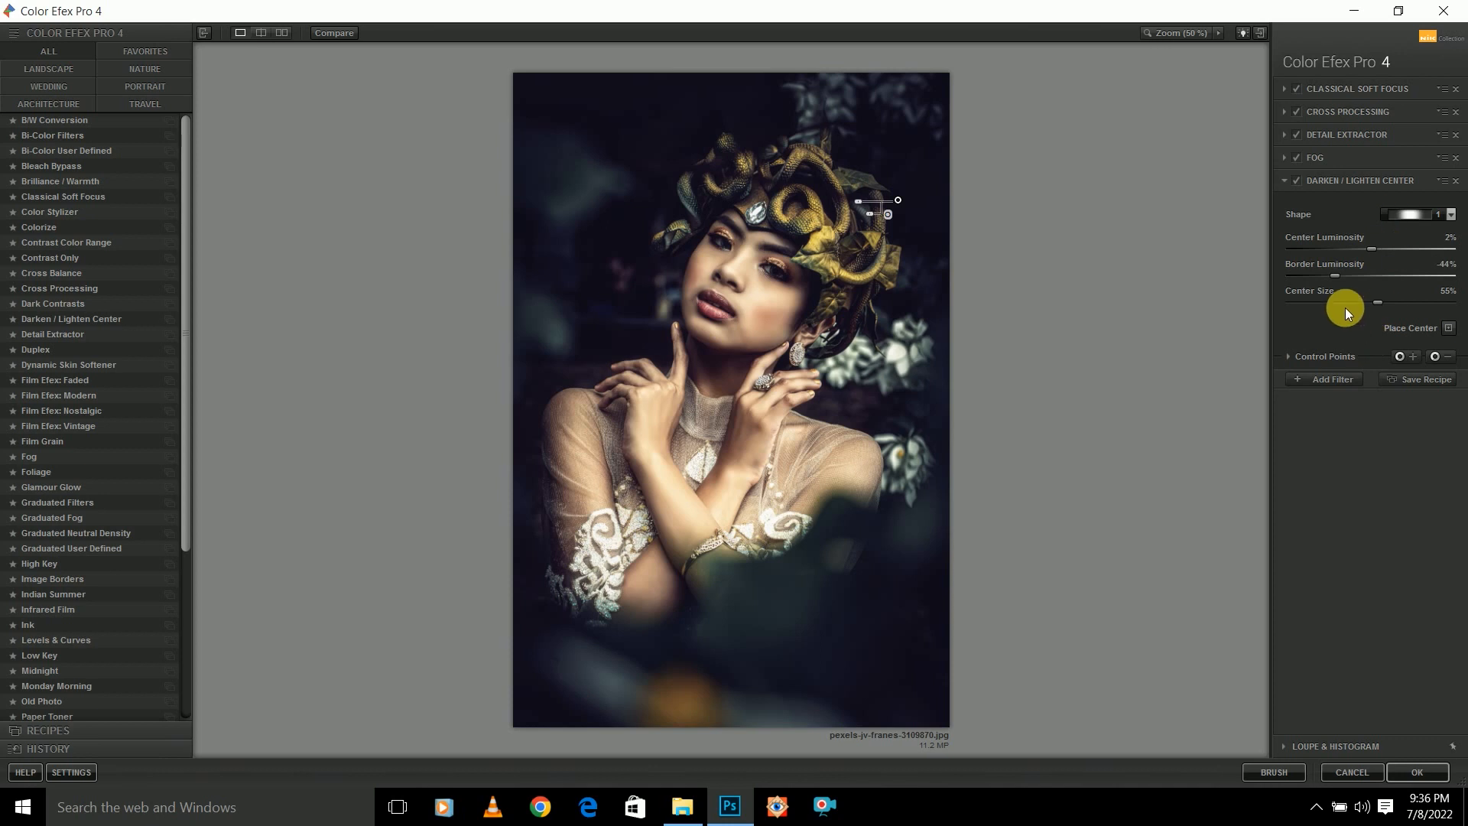
{"action": "left_click", "coordinate": [1290, 357]}
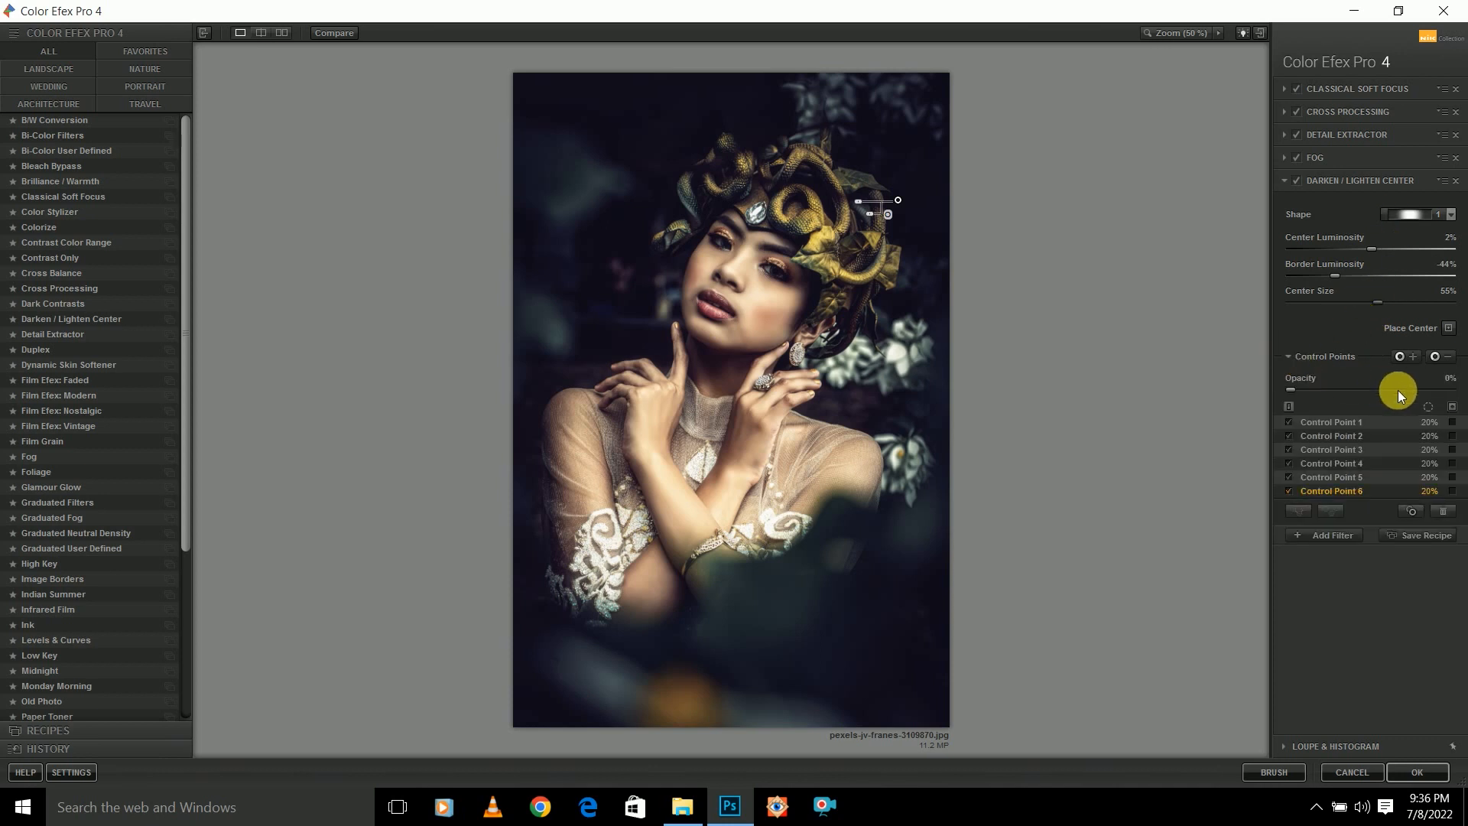
{"action": "left_click_drag", "start_coordinate": [1408, 390], "coordinate": [1454, 390]}
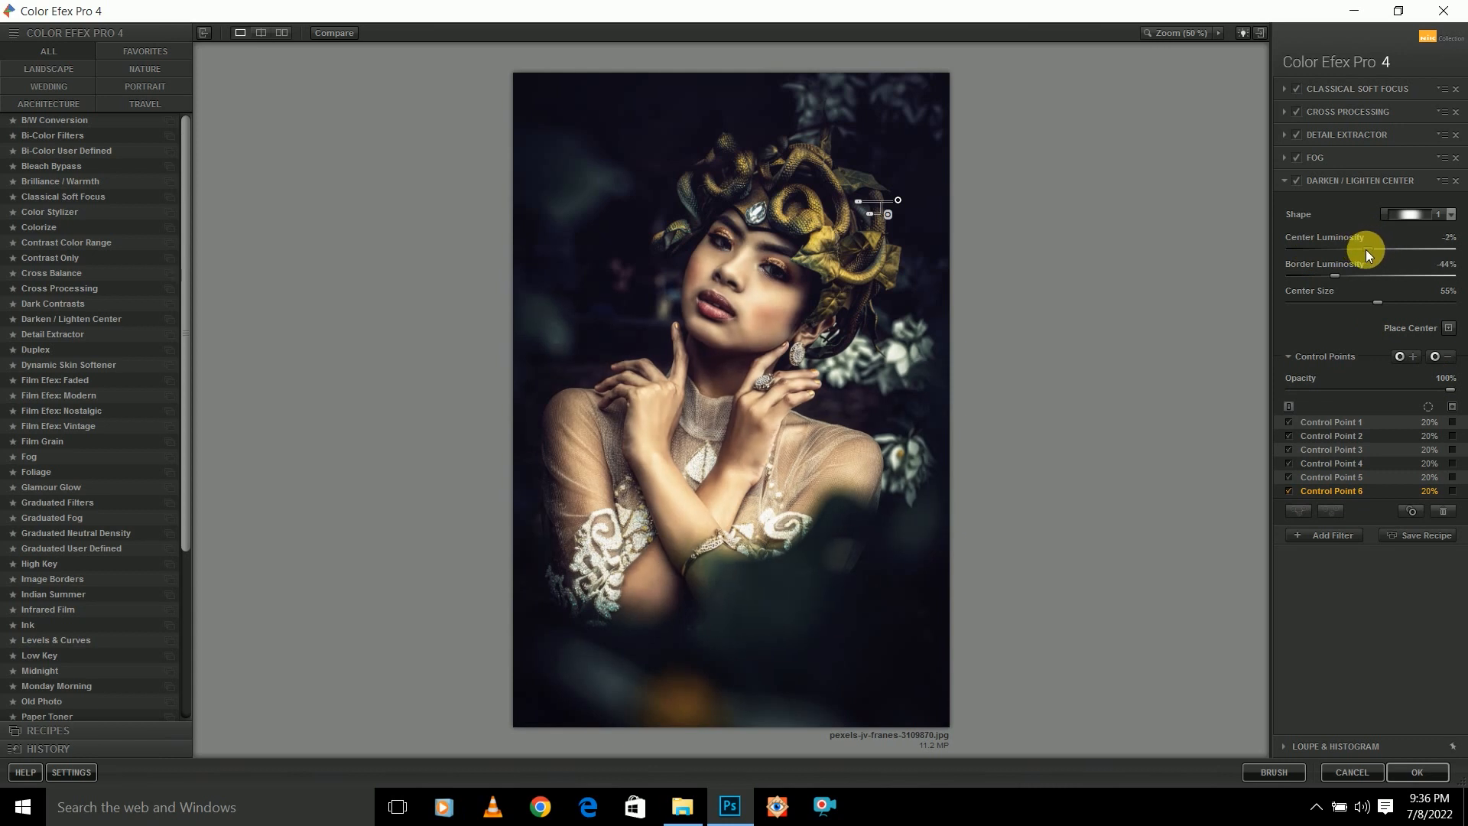
{"action": "left_click", "coordinate": [1347, 390]}
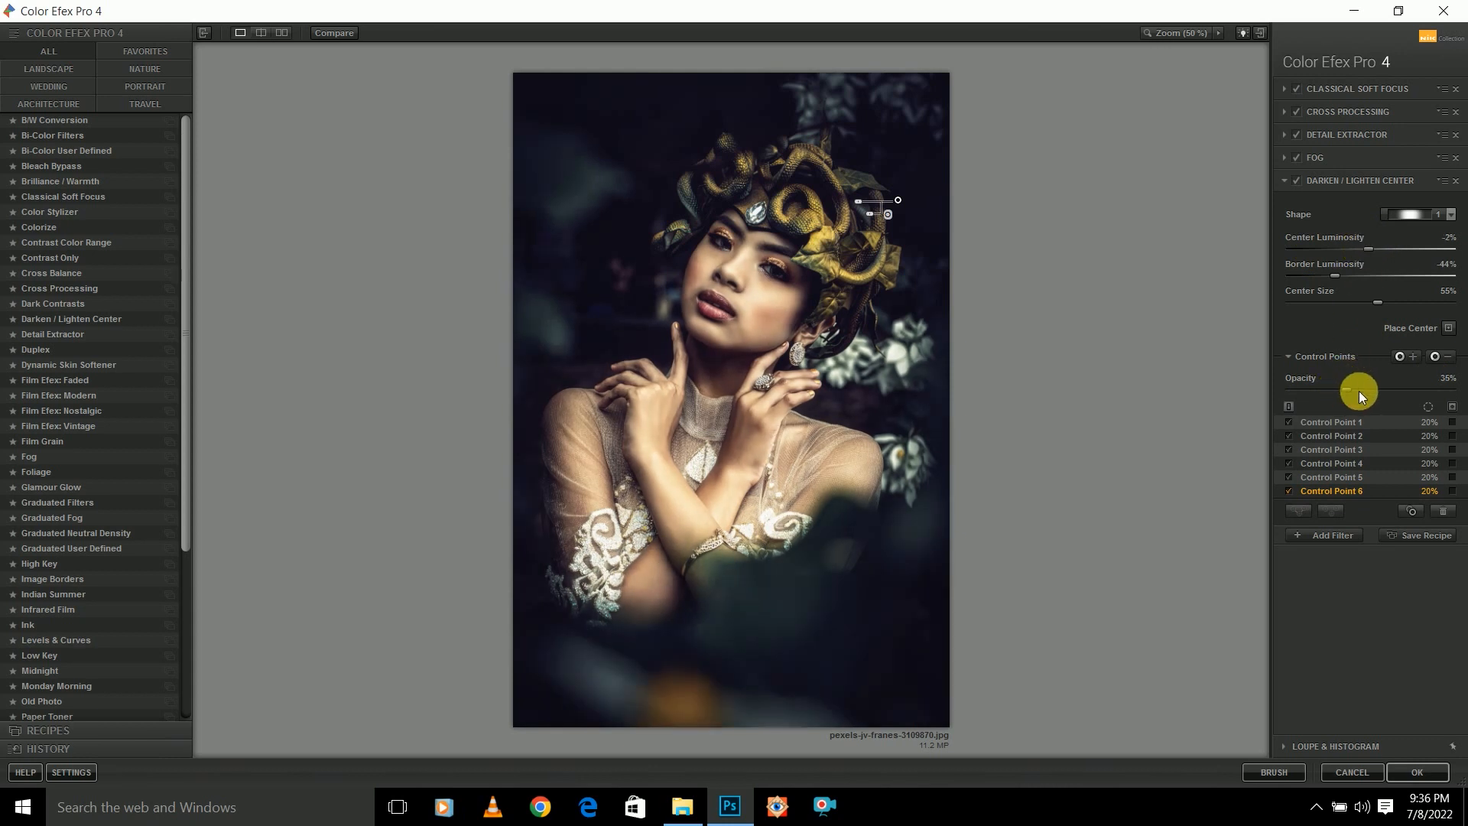
{"action": "left_click", "coordinate": [1329, 535]}
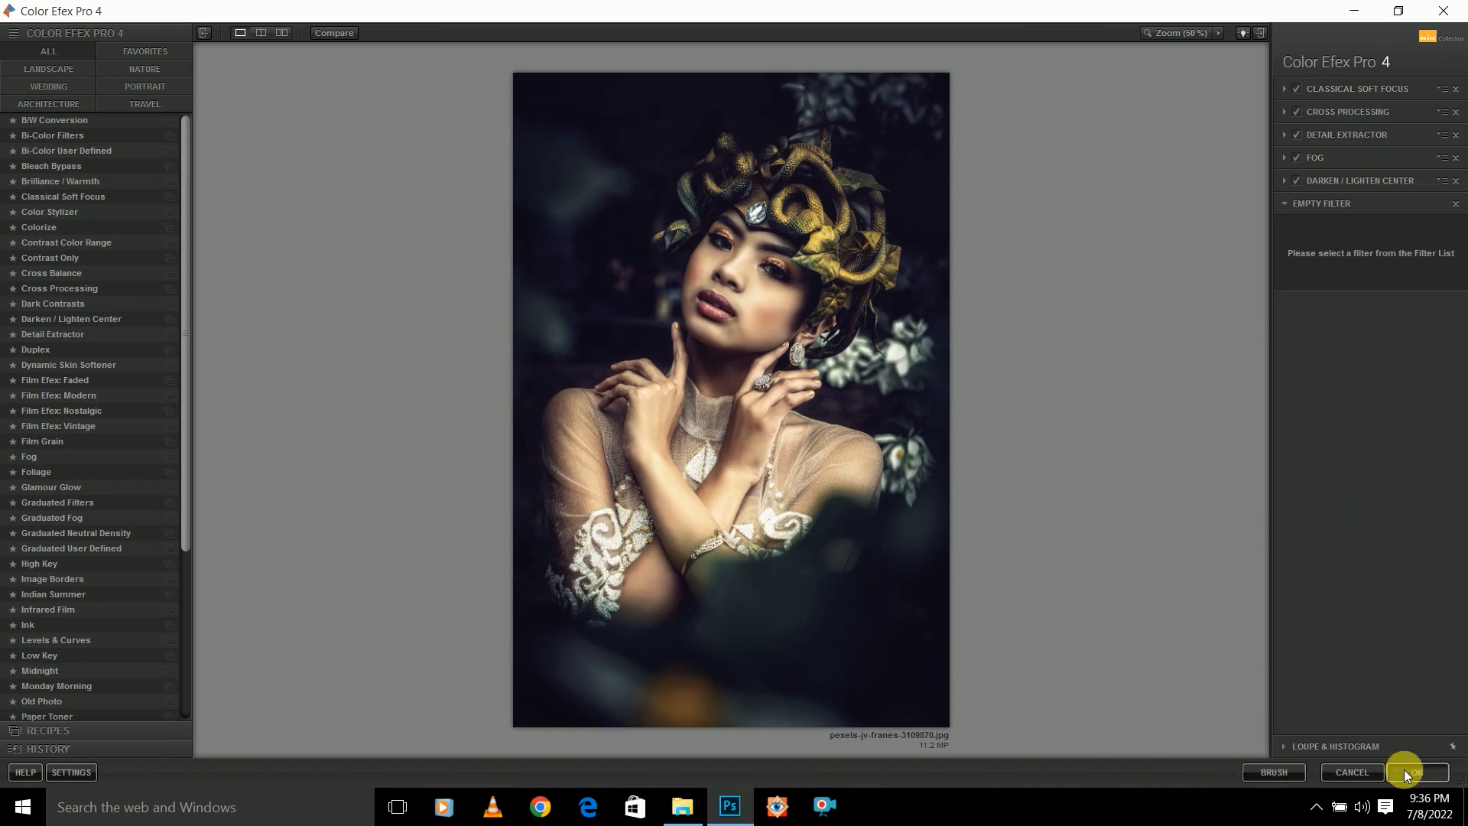
{"action": "left_click", "coordinate": [1415, 772]}
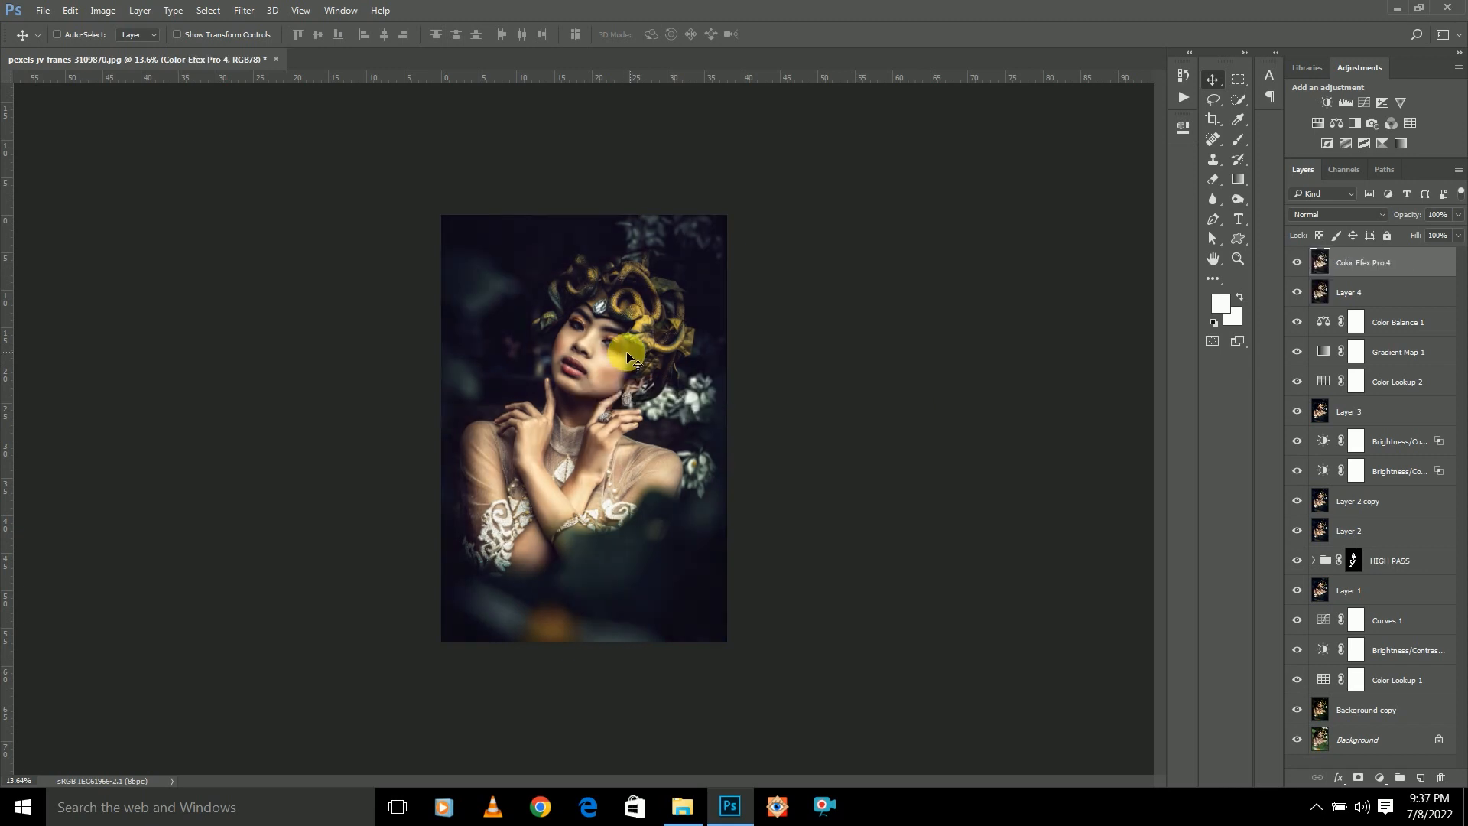
Fit the image in the window and compare it with and without the Color Efex Pro 4 layer.
{"action": "key", "text": "ctrl+0"}
{"action": "left_click", "coordinate": [1303, 263]}
{"action": "left_click", "coordinate": [1298, 263]}
{"action": "left_click", "coordinate": [1298, 263]}
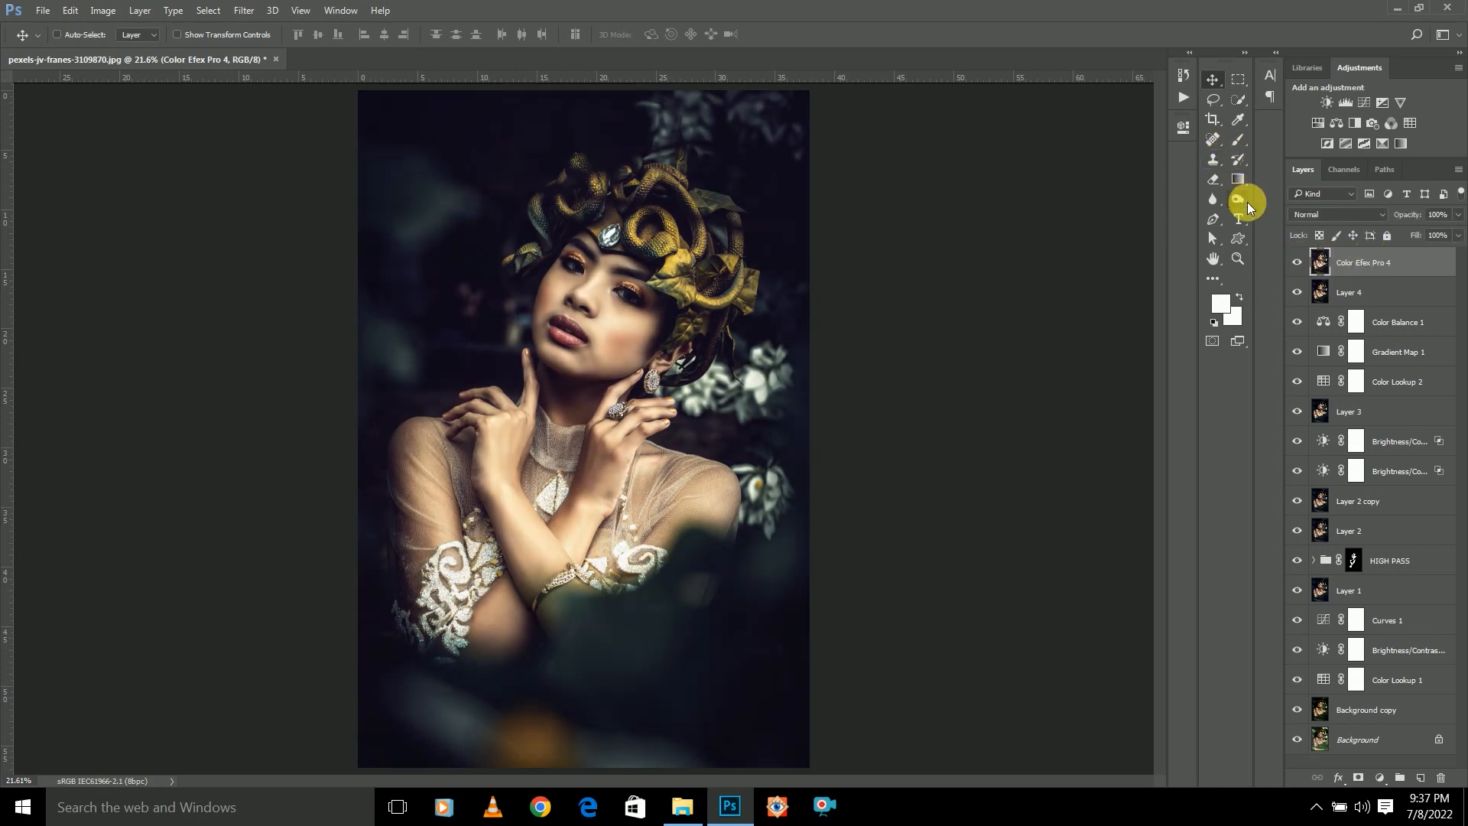
Duplicate the Color Efex Pro 4 layer and activate the Burn tool.
{"action": "key", "text": "ctrl+j"}
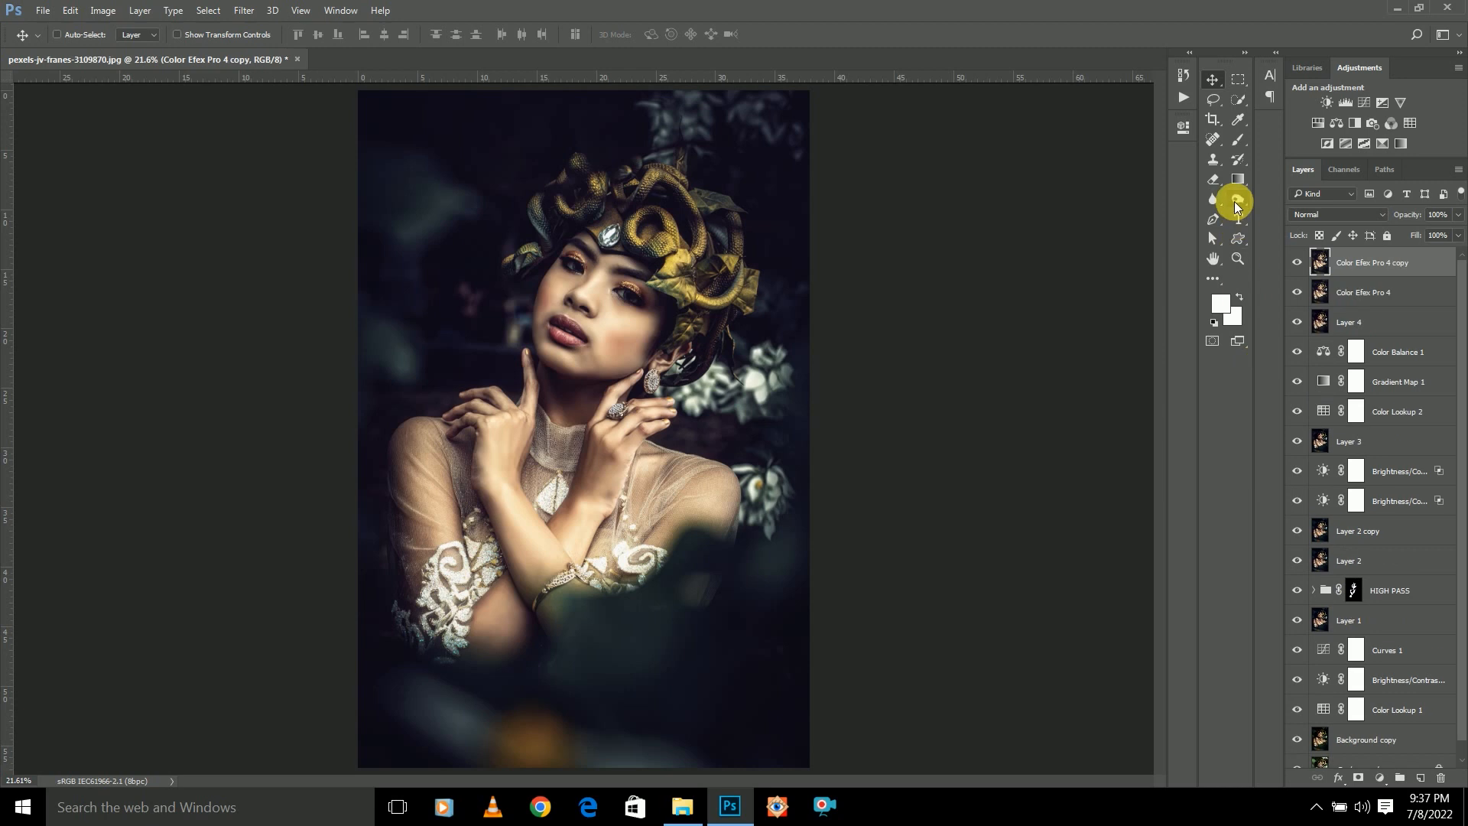
{"action": "left_click", "coordinate": [1238, 204]}
{"action": "left_click", "coordinate": [1283, 215]}
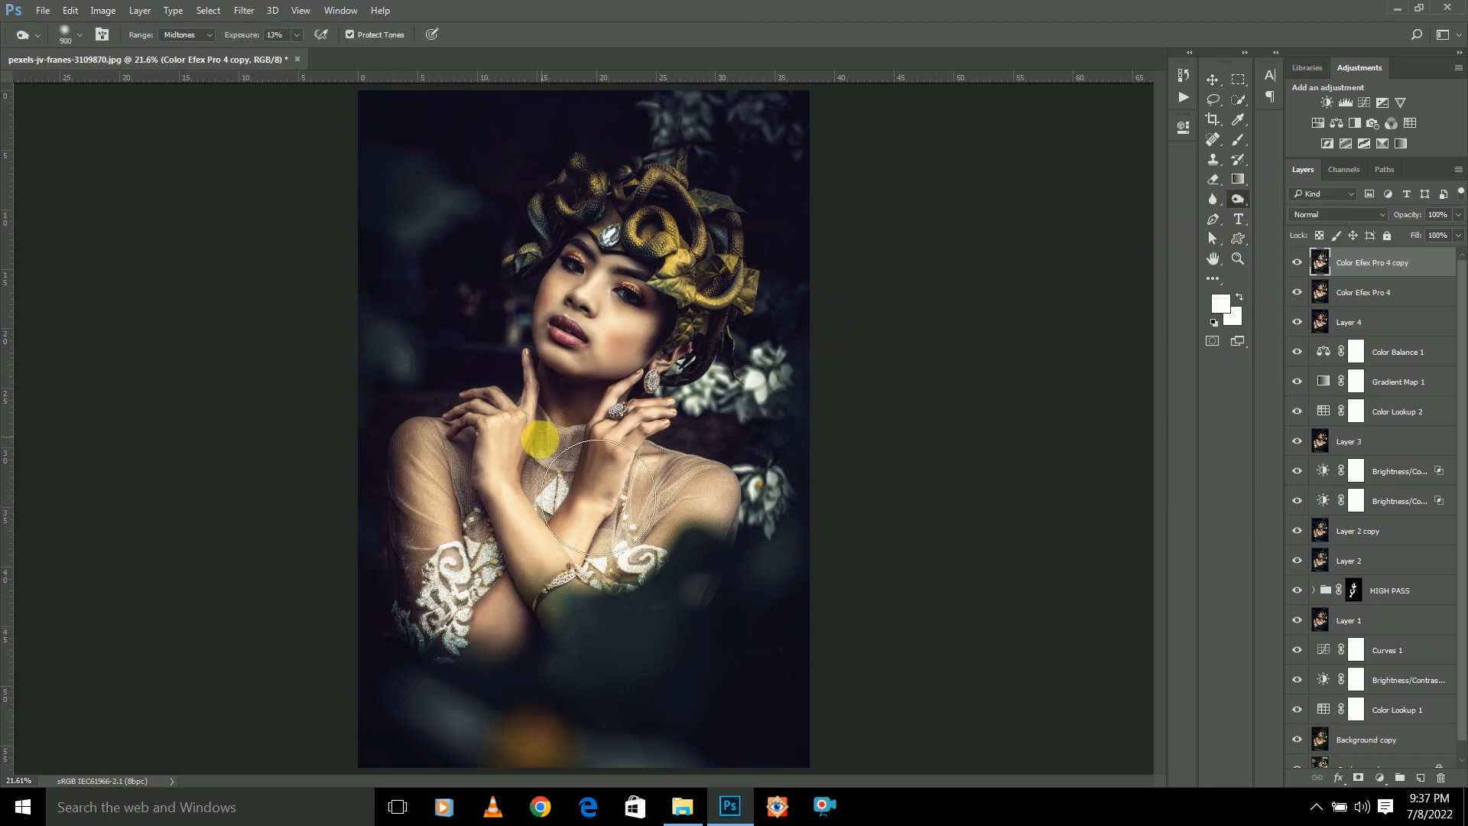
Burn the midtones on the hands, forearms and shoulders at 13% exposure, using a soft brush between 125 and 200 px.
{"action": "scroll", "coordinate": [543, 442], "scroll_direction": "down", "scroll_amount": 3}
{"action": "scroll", "coordinate": [565, 441], "scroll_direction": "up", "scroll_amount": 4}
{"action": "key", "text": "["}
{"action": "key", "text": "["}
{"action": "key", "text": "["}
{"action": "key", "text": "["}
{"action": "key", "text": "["}
{"action": "key", "text": "["}
{"action": "key", "text": "["}
{"action": "key", "text": "["}
{"action": "key", "text": "["}
{"action": "key", "text": "["}
{"action": "key", "text": "["}
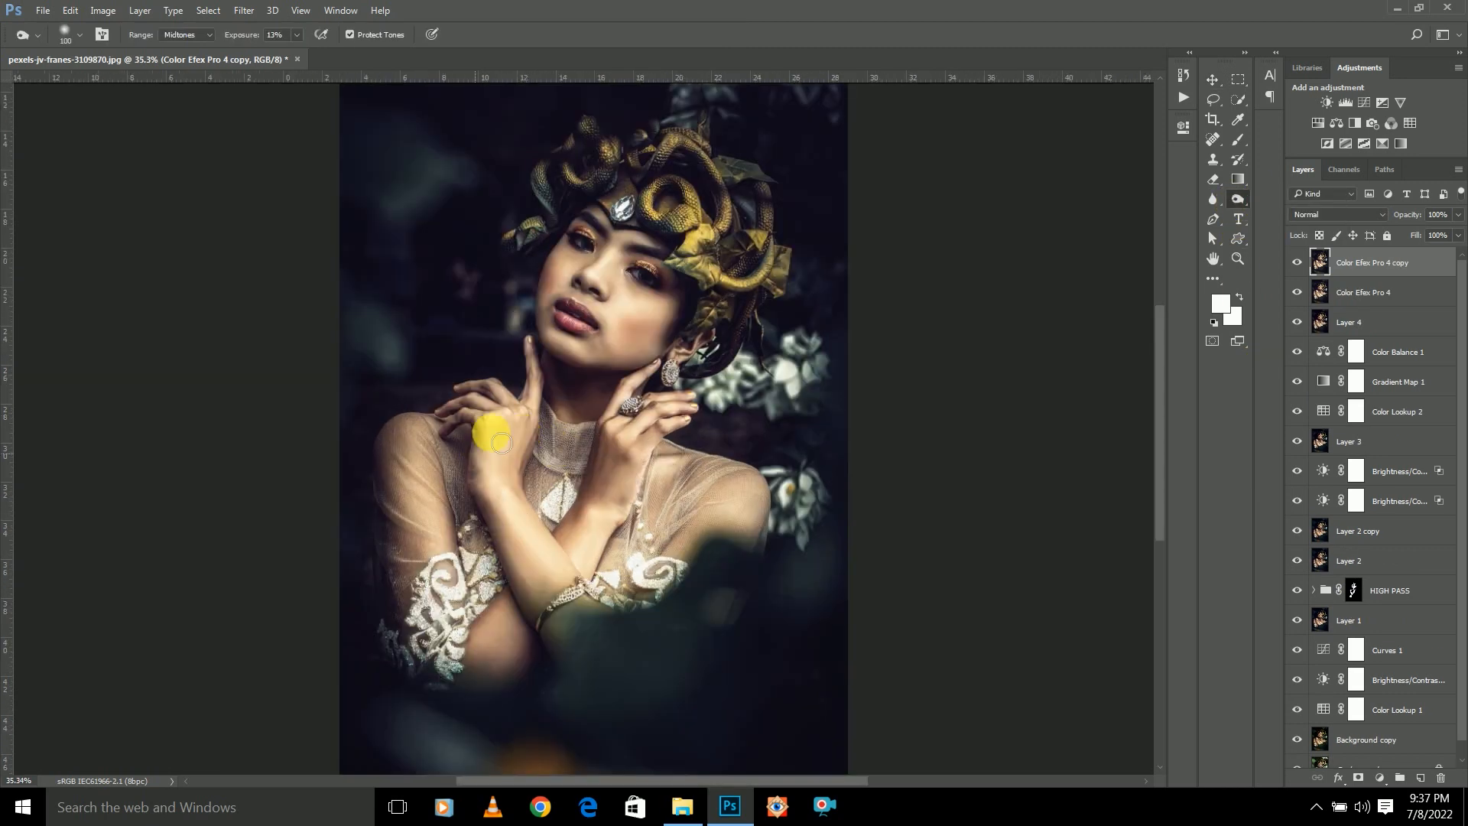
{"action": "scroll", "coordinate": [495, 425], "scroll_direction": "up", "scroll_amount": 5}
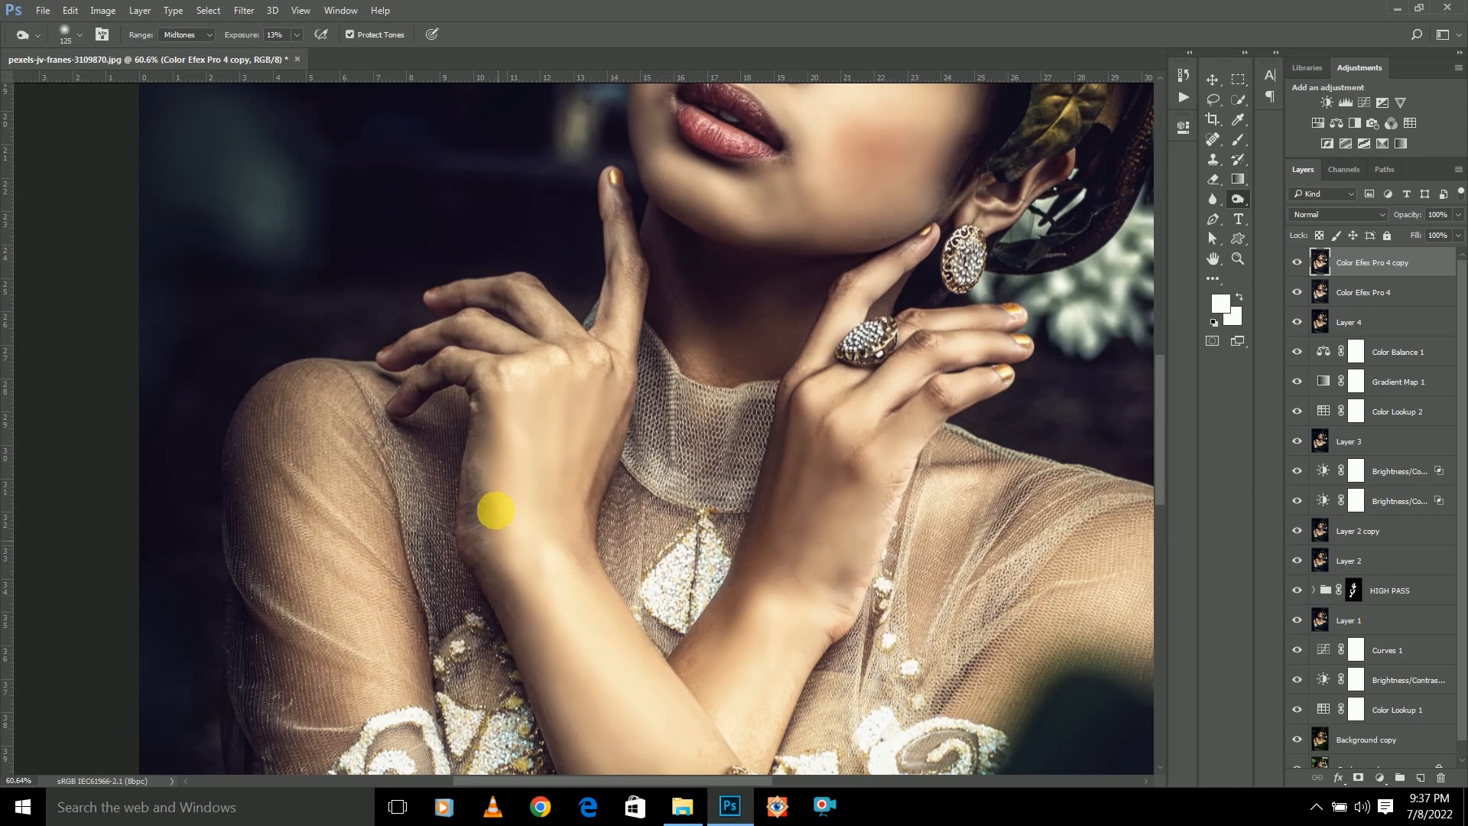
{"action": "scroll", "coordinate": [528, 588], "scroll_direction": "down", "scroll_amount": 2}
{"action": "key", "text": "]"}
{"action": "left_click", "coordinate": [533, 573]}
{"action": "key", "text": "]"}
{"action": "scroll", "coordinate": [642, 541], "scroll_direction": "down", "scroll_amount": 1}
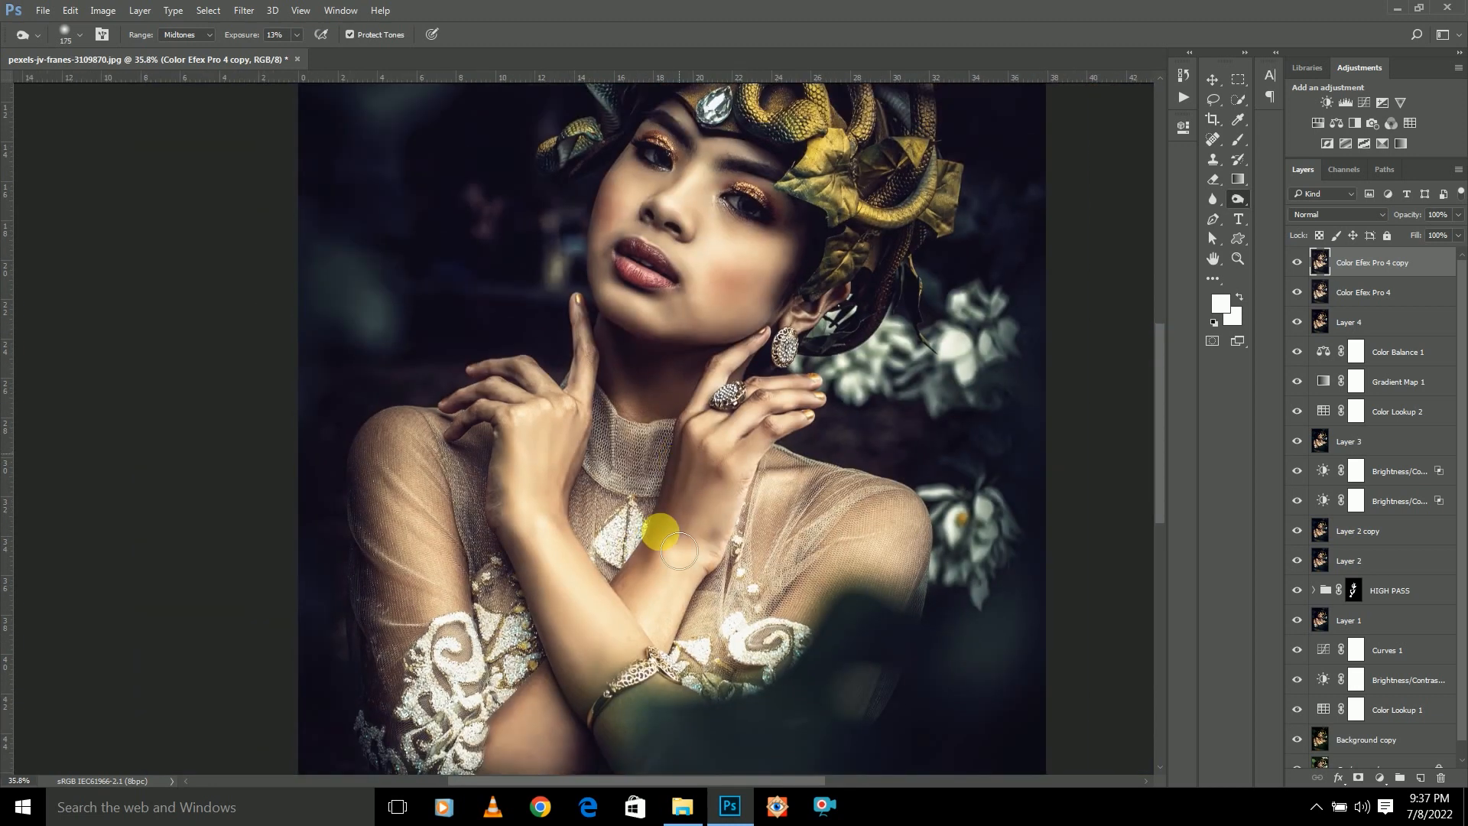
{"action": "scroll", "coordinate": [722, 492], "scroll_direction": "down", "scroll_amount": 1}
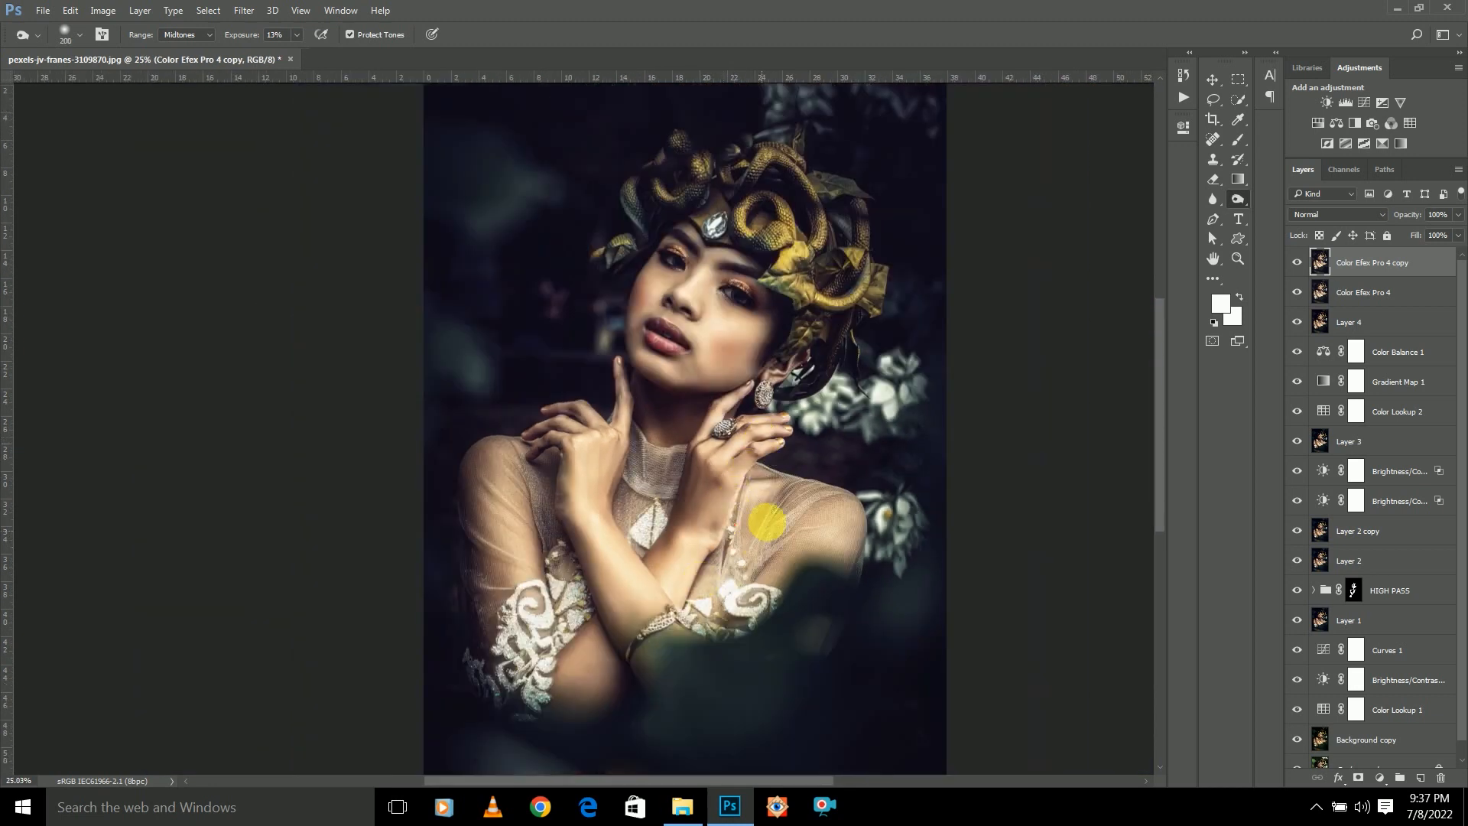
{"action": "key", "text": "]"}
Burn the midtones on the face and neck at 13% exposure with a soft brush between 175 and 200 px.
{"action": "scroll", "coordinate": [747, 269], "scroll_direction": "up", "scroll_amount": 1}
{"action": "scroll", "coordinate": [732, 255], "scroll_direction": "up", "scroll_amount": 3}
{"action": "key", "text": "["}
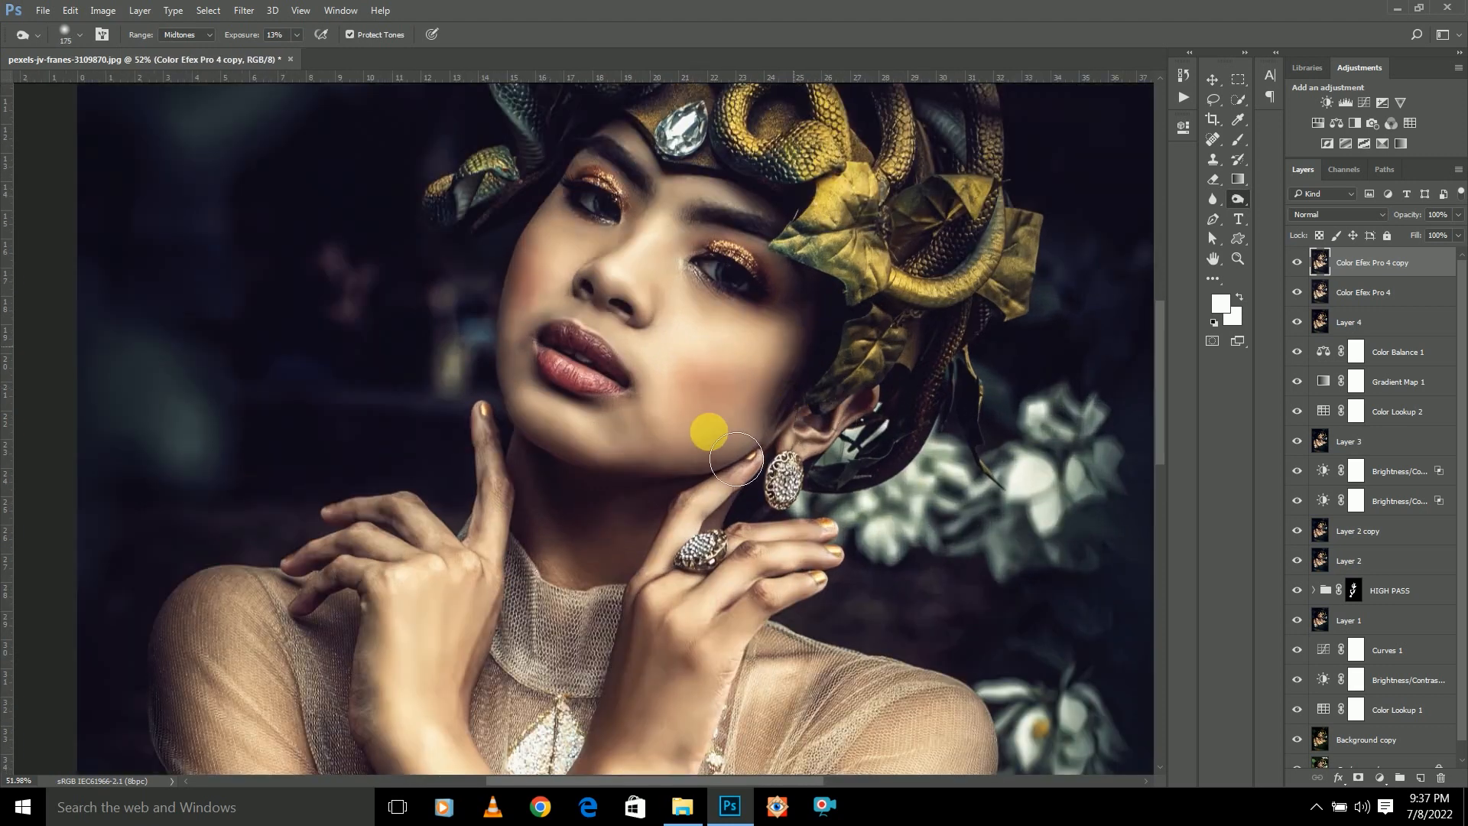
{"action": "left_click", "coordinate": [618, 449]}
{"action": "scroll", "coordinate": [573, 288], "scroll_direction": "down", "scroll_amount": 2}
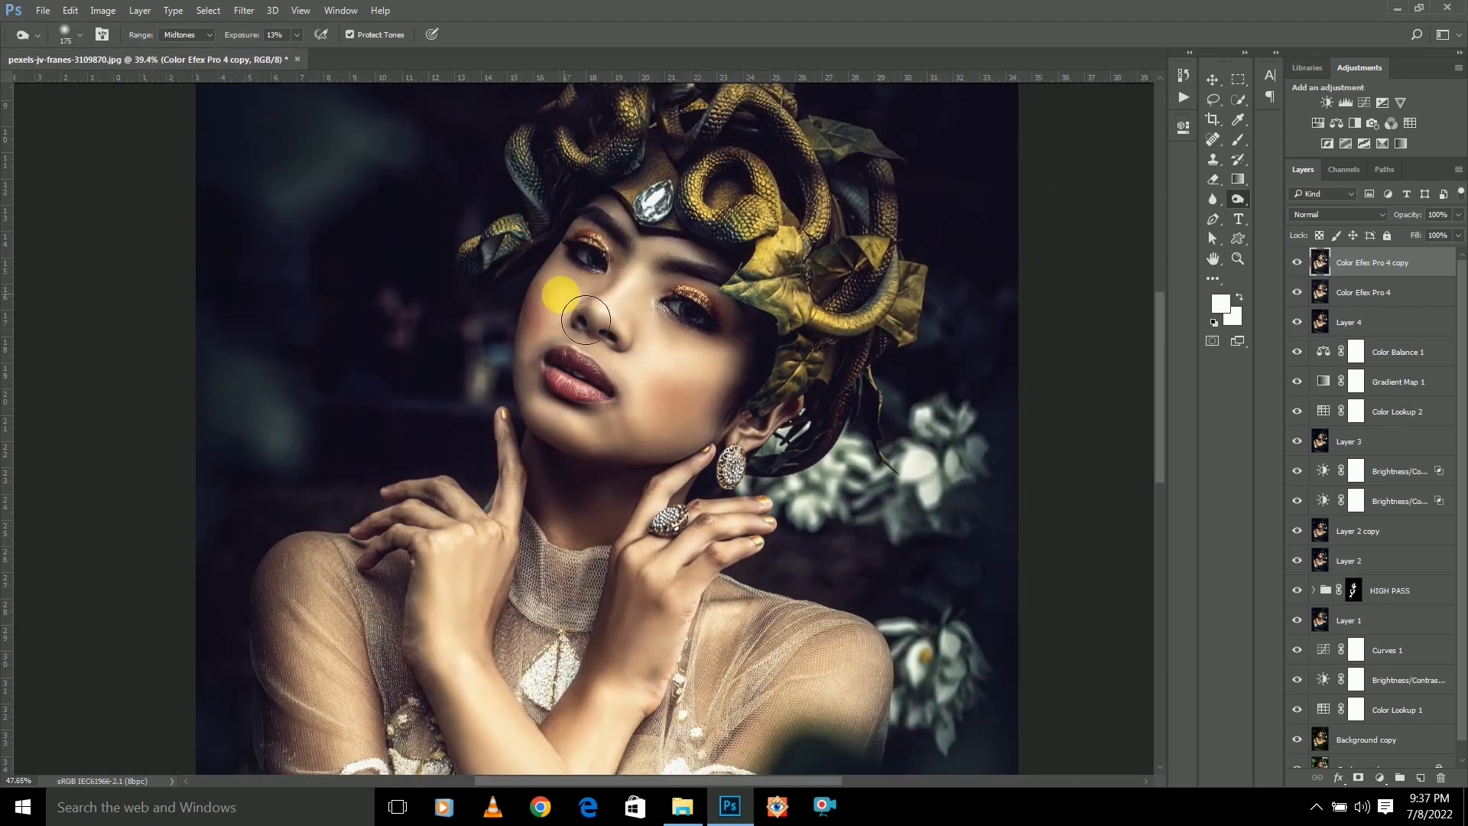
{"action": "scroll", "coordinate": [485, 370], "scroll_direction": "up", "scroll_amount": 3}
{"action": "scroll", "coordinate": [495, 349], "scroll_direction": "down", "scroll_amount": 2}
{"action": "key", "text": "]"}
{"action": "key", "text": "]"}
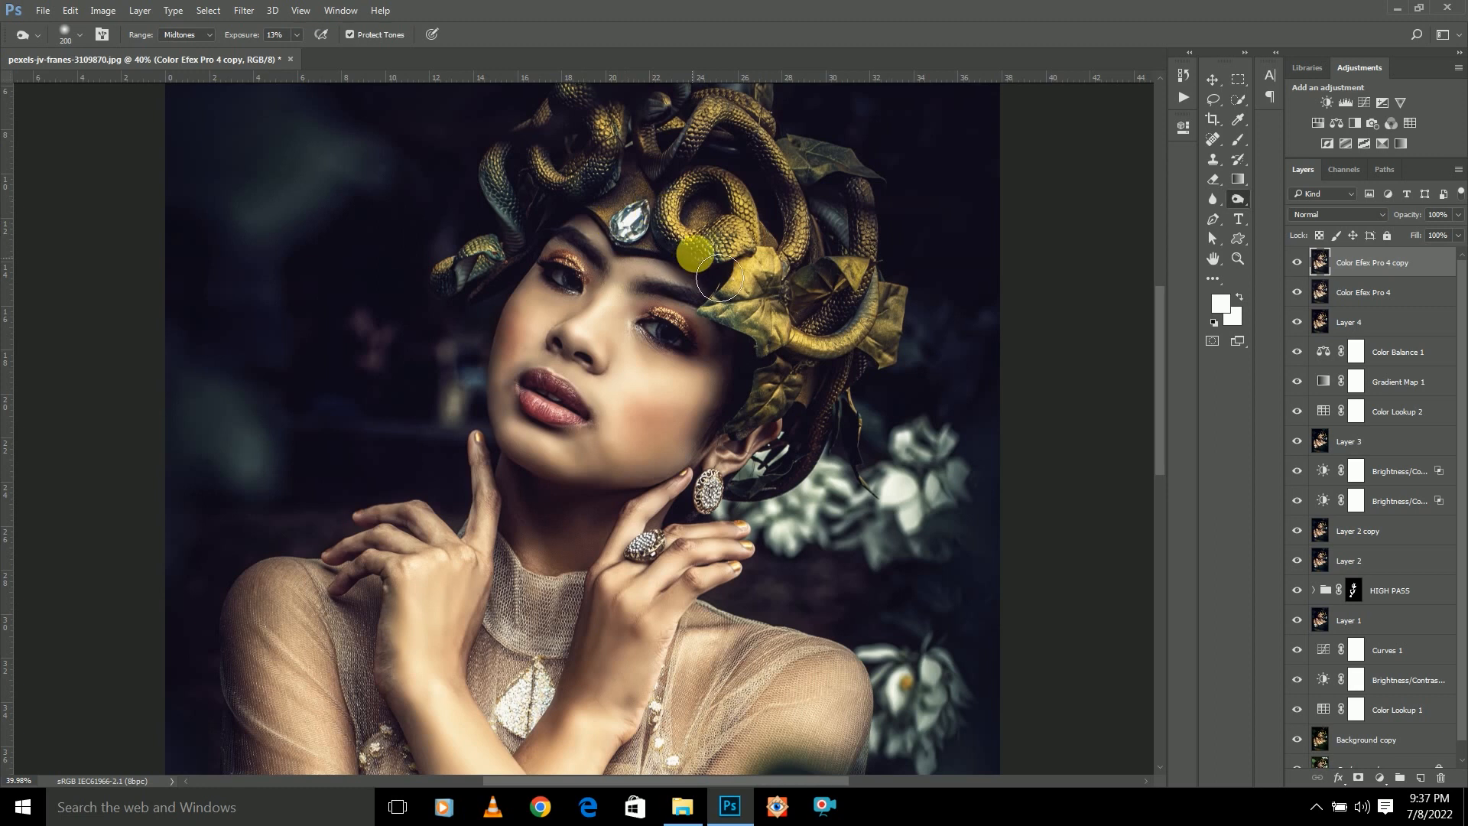
Burn the midtones along the fingers and the back of the ringed hand at 13% exposure, reducing the brush to 70 px.
{"action": "scroll", "coordinate": [689, 253], "scroll_direction": "down", "scroll_amount": 2}
{"action": "key", "text": "["}
{"action": "key", "text": "["}
{"action": "scroll", "coordinate": [701, 479], "scroll_direction": "down", "scroll_amount": 1}
{"action": "scroll", "coordinate": [700, 479], "scroll_direction": "up", "scroll_amount": 2}
{"action": "key", "text": "["}
{"action": "key", "text": "["}
{"action": "key", "text": "["}
{"action": "key", "text": "["}
{"action": "key", "text": "["}
{"action": "scroll", "coordinate": [691, 472], "scroll_direction": "up", "scroll_amount": 2}
{"action": "key", "text": "["}
{"action": "key", "text": "["}
{"action": "key", "text": "["}
{"action": "left_click", "coordinate": [670, 416]}
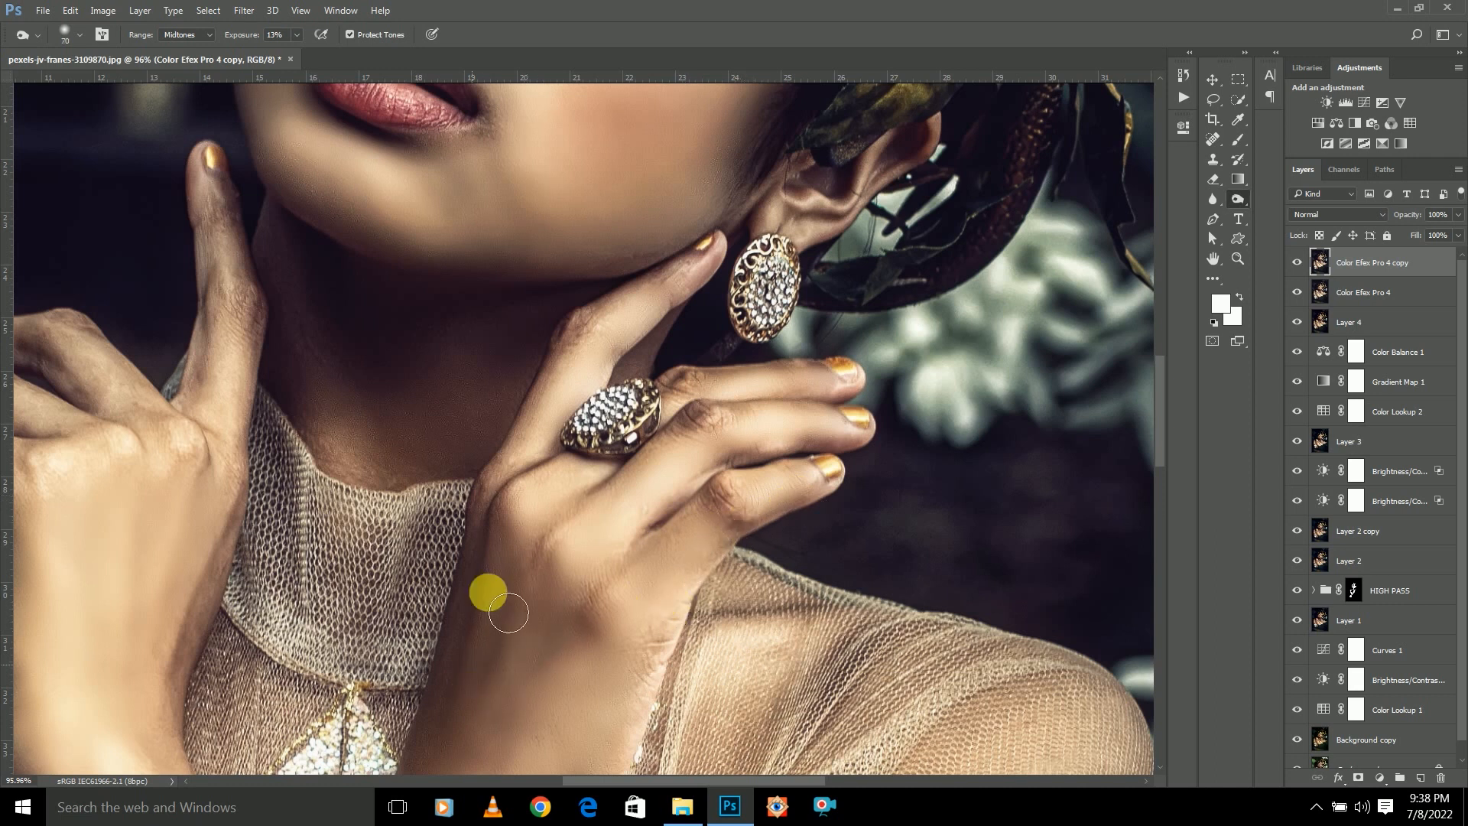
Burn the midtones around the neck and cheek at 13% exposure, enlarging the brush gradually from 80 to 125 px.
{"action": "scroll", "coordinate": [506, 474], "scroll_direction": "down", "scroll_amount": 1}
{"action": "key", "text": "]"}
{"action": "key", "text": "]"}
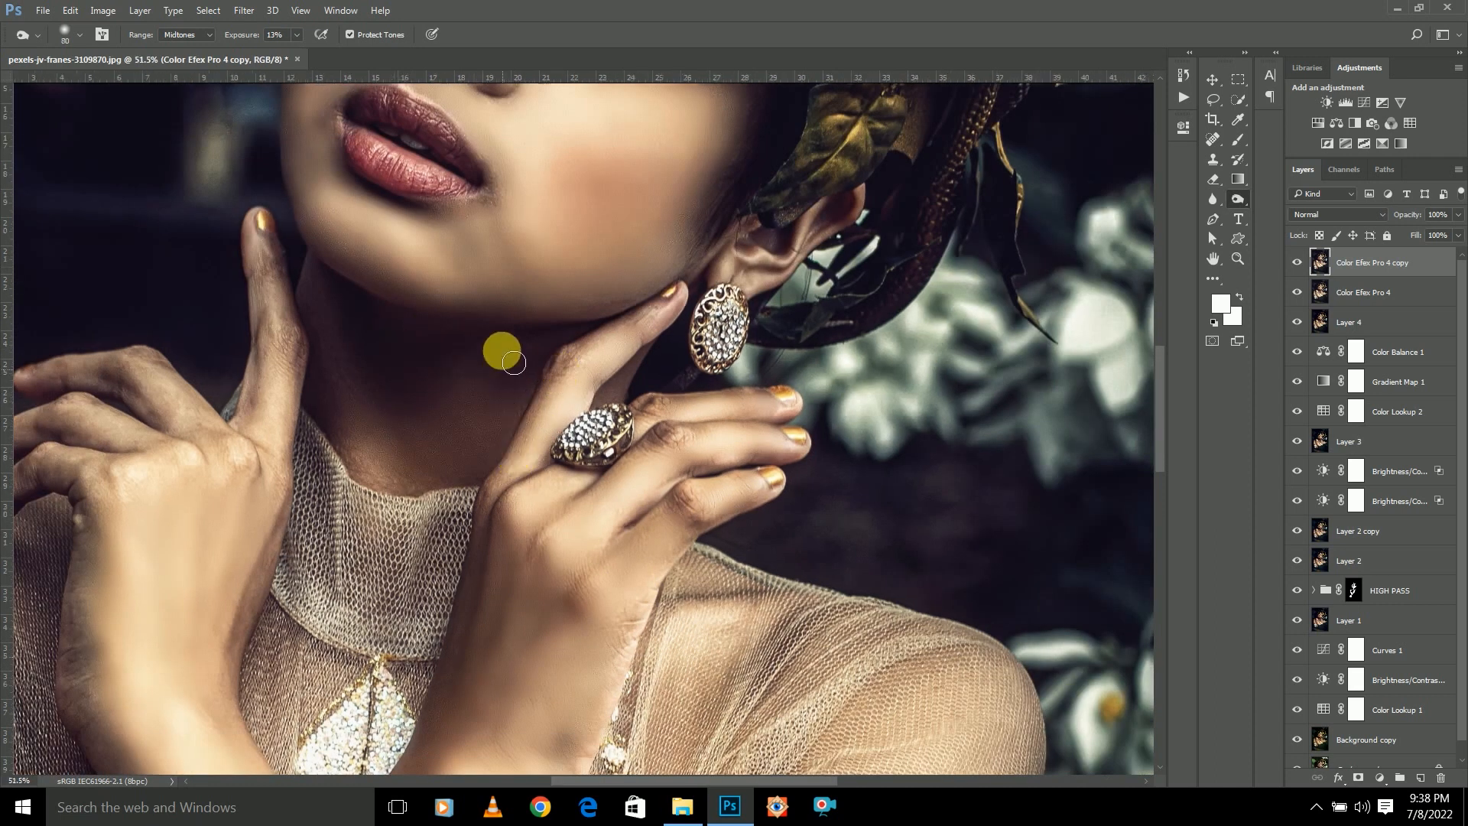
{"action": "scroll", "coordinate": [501, 368], "scroll_direction": "down", "scroll_amount": 2}
{"action": "key", "text": "]"}
{"action": "scroll", "coordinate": [482, 257], "scroll_direction": "down", "scroll_amount": 4}
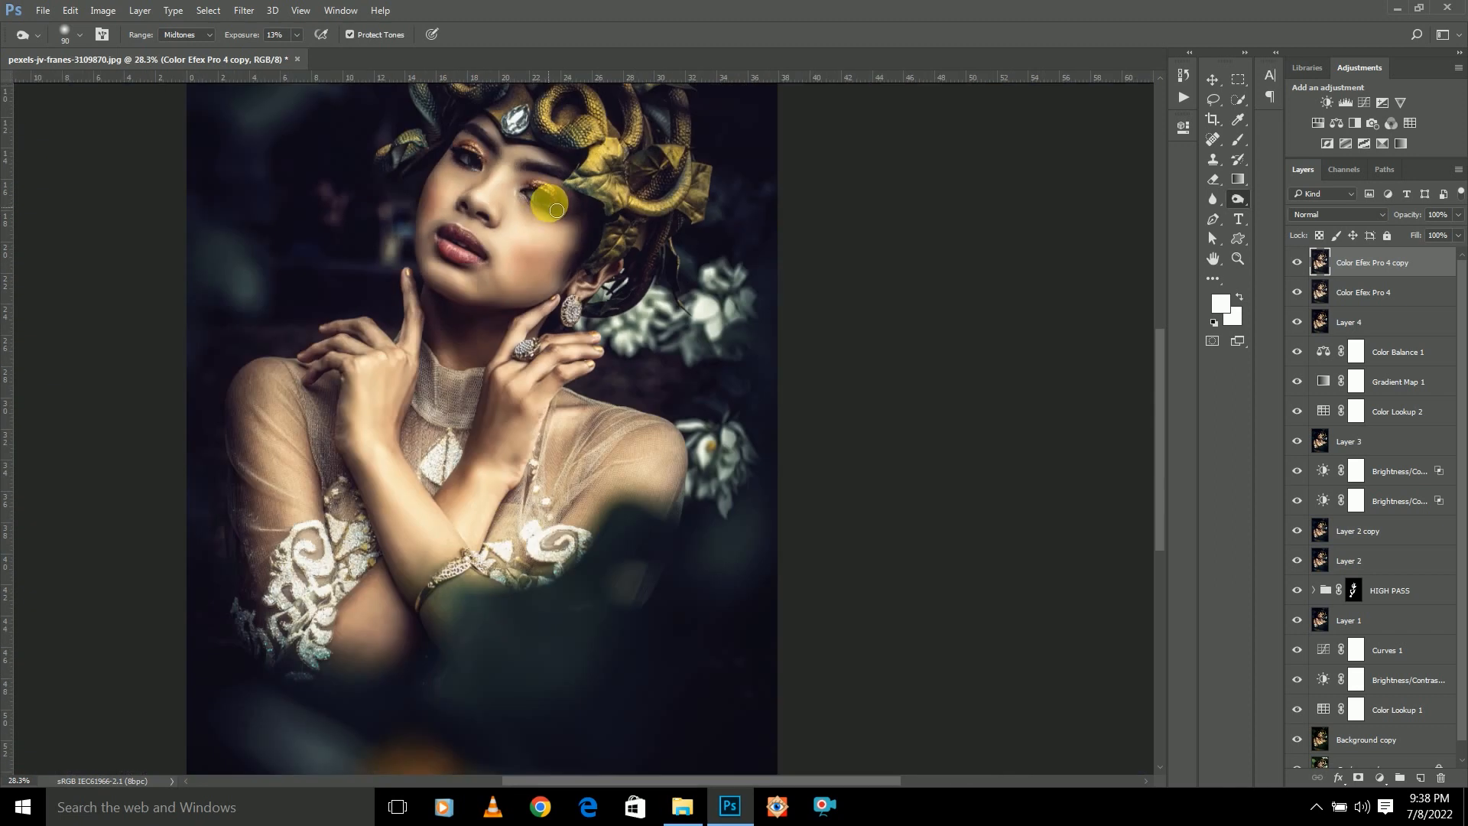
{"action": "key", "text": "]"}
{"action": "scroll", "coordinate": [469, 276], "scroll_direction": "down", "scroll_amount": 3}
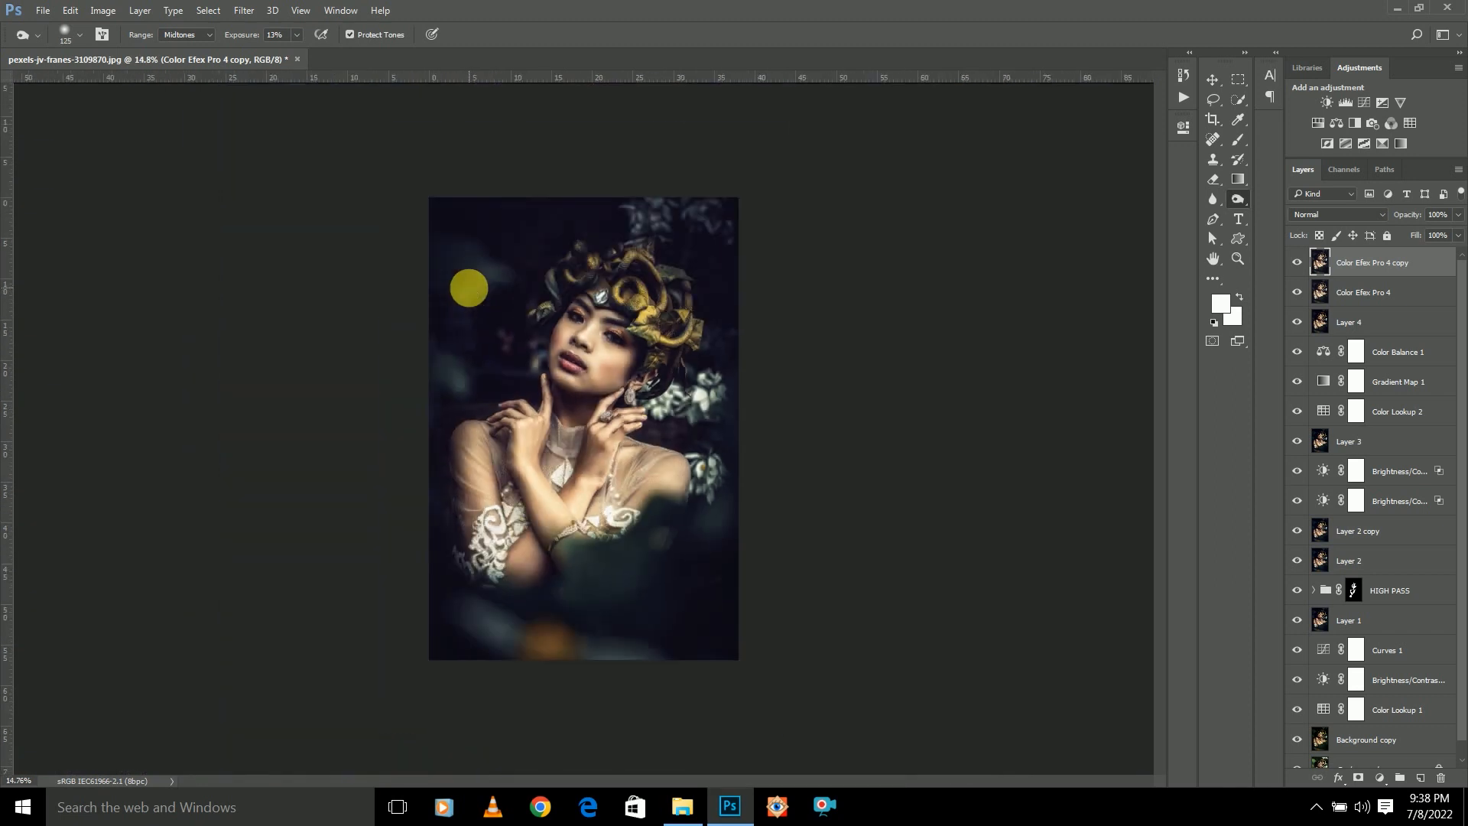
Set the Burn exposure to 5% and darken the portrait's midtones broadly with a brush enlarged to 600 px.
{"action": "scroll", "coordinate": [591, 364], "scroll_direction": "up", "scroll_amount": 2}
{"action": "scroll", "coordinate": [591, 365], "scroll_direction": "up", "scroll_amount": 2}
{"action": "key", "text": "bracketright"}
{"action": "key", "text": "bracketright"}
{"action": "key", "text": "bracketright"}
{"action": "key", "text": "bracketright"}
{"action": "key", "text": "bracketright"}
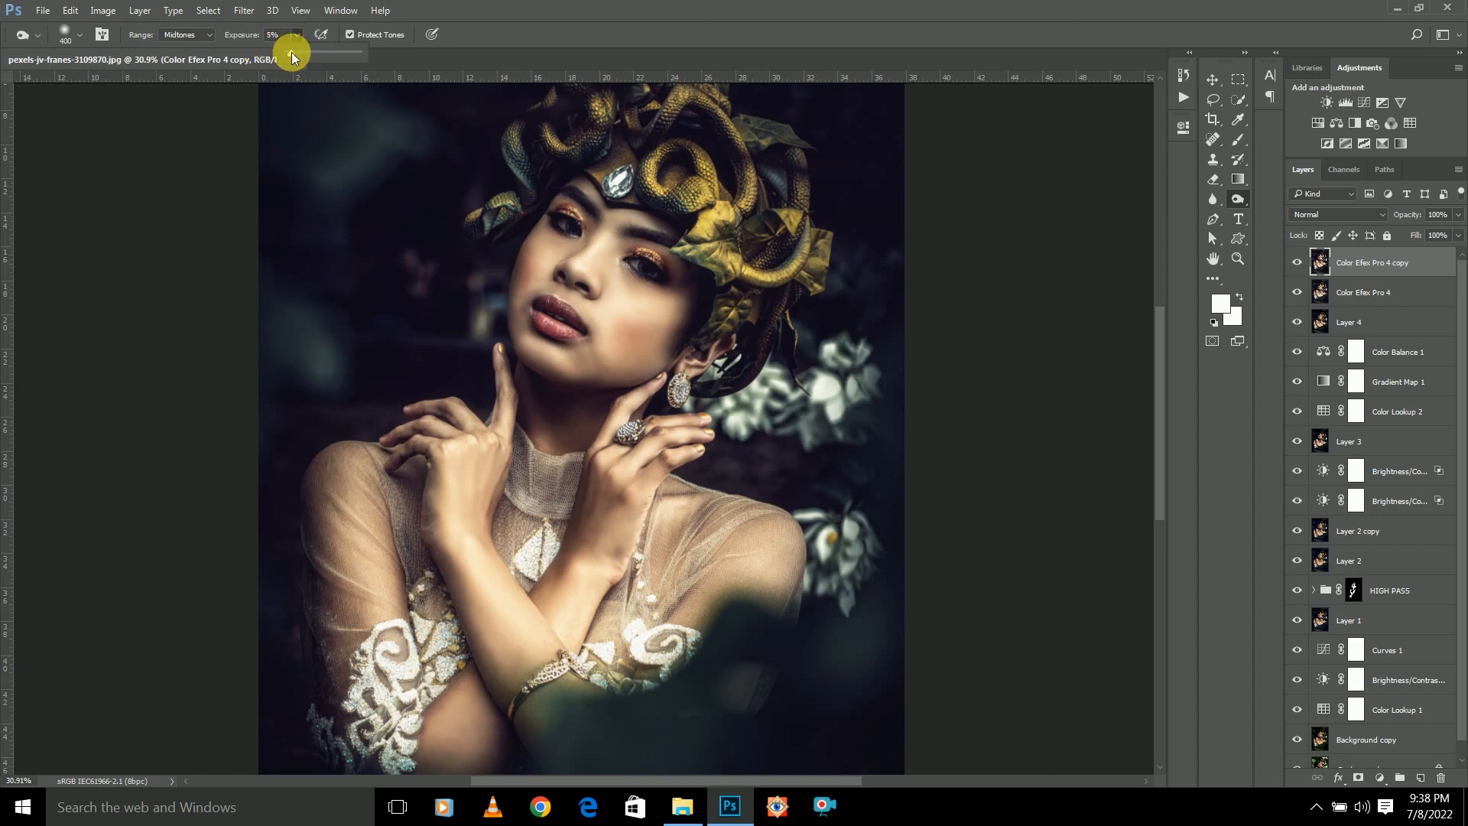
{"action": "key", "text": "bracketright"}
{"action": "key", "text": "bracketright"}
{"action": "key", "text": "bracketright"}
{"action": "scroll", "coordinate": [622, 286], "scroll_direction": "down", "scroll_amount": 3}
{"action": "scroll", "coordinate": [585, 431], "scroll_direction": "down", "scroll_amount": 1}
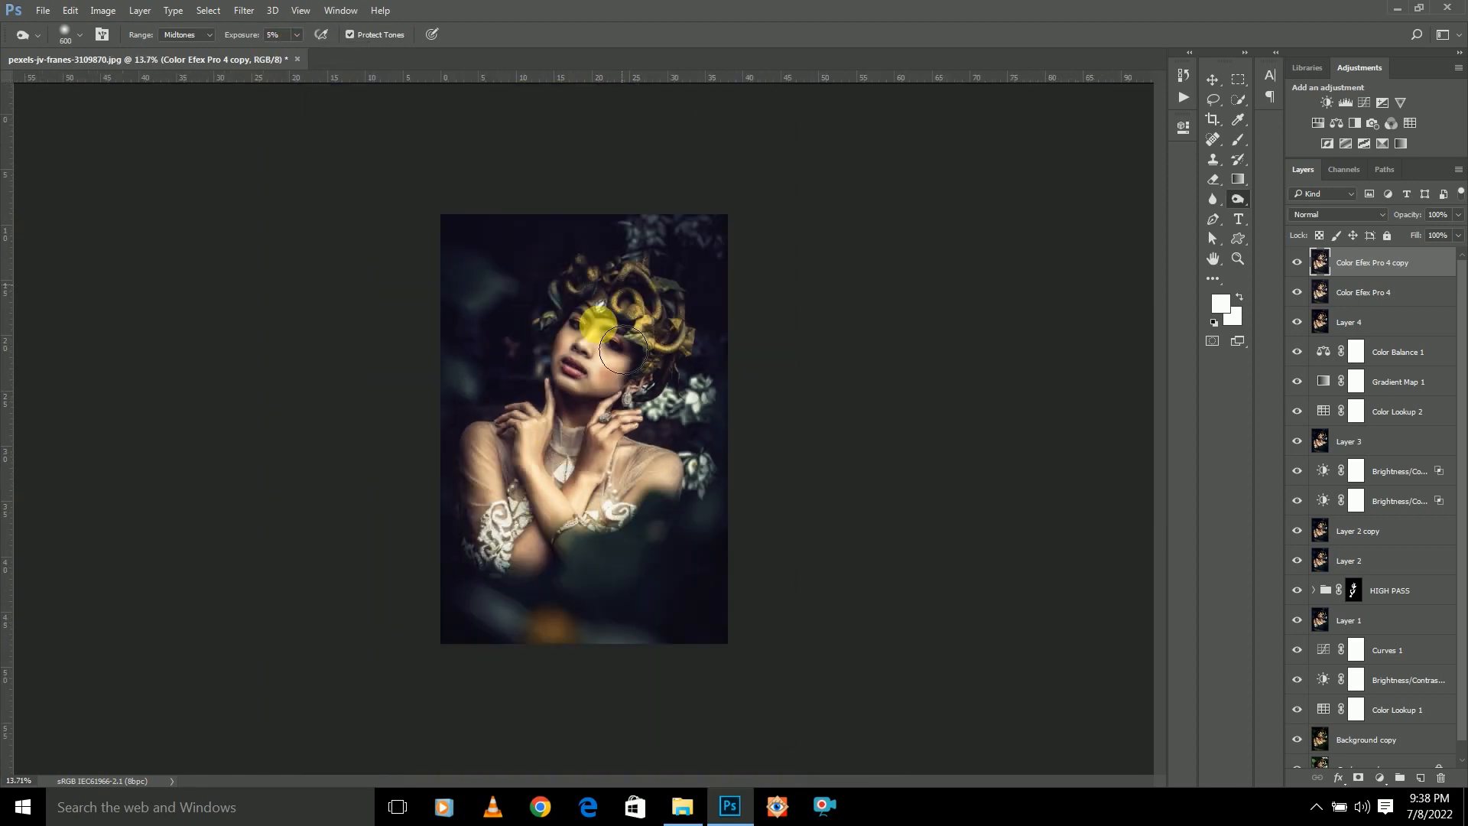
{"action": "scroll", "coordinate": [591, 279], "scroll_direction": "down", "scroll_amount": 2}
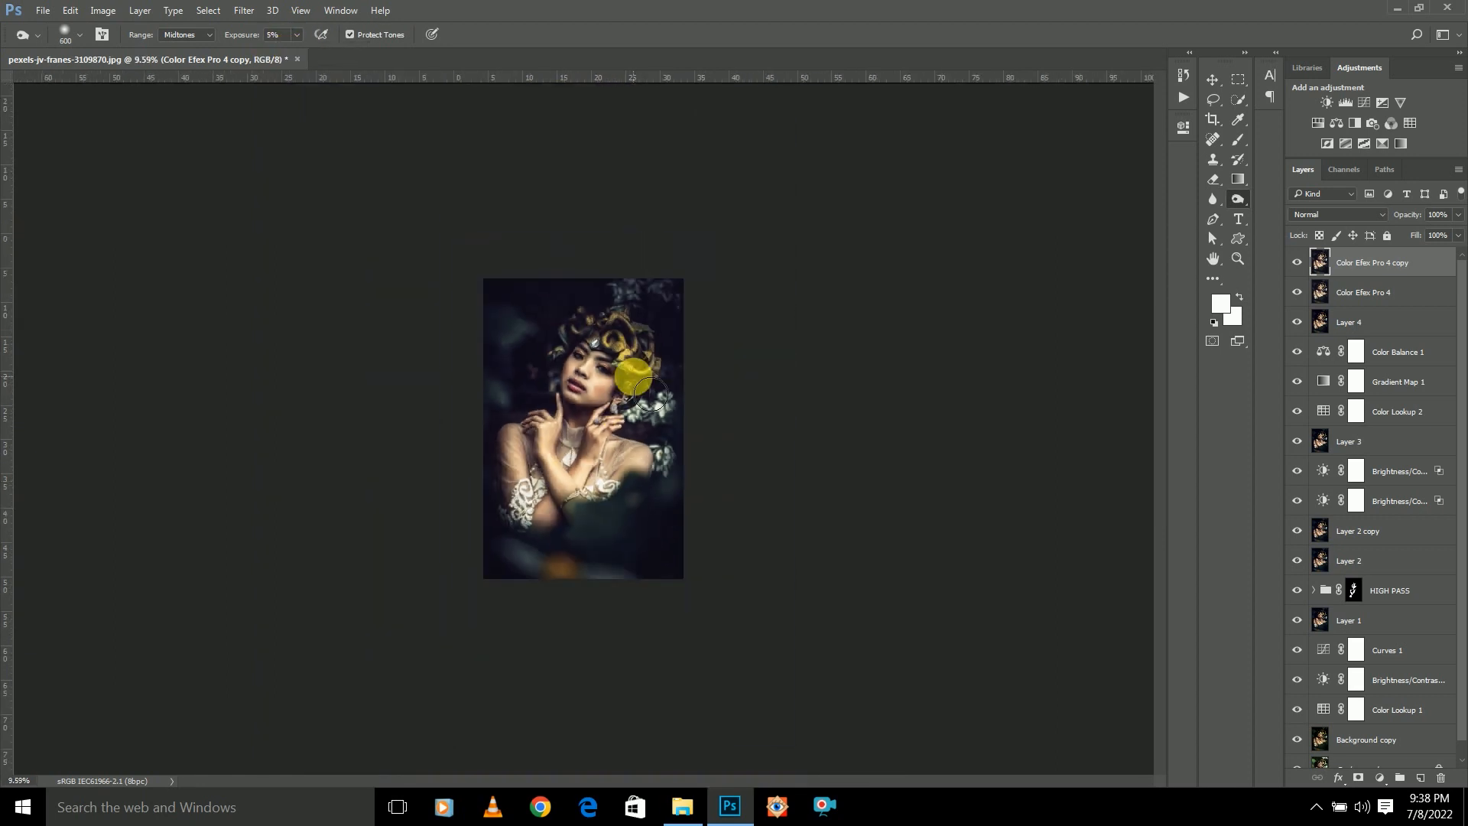
{"action": "scroll", "coordinate": [647, 278], "scroll_direction": "up", "scroll_amount": 1}
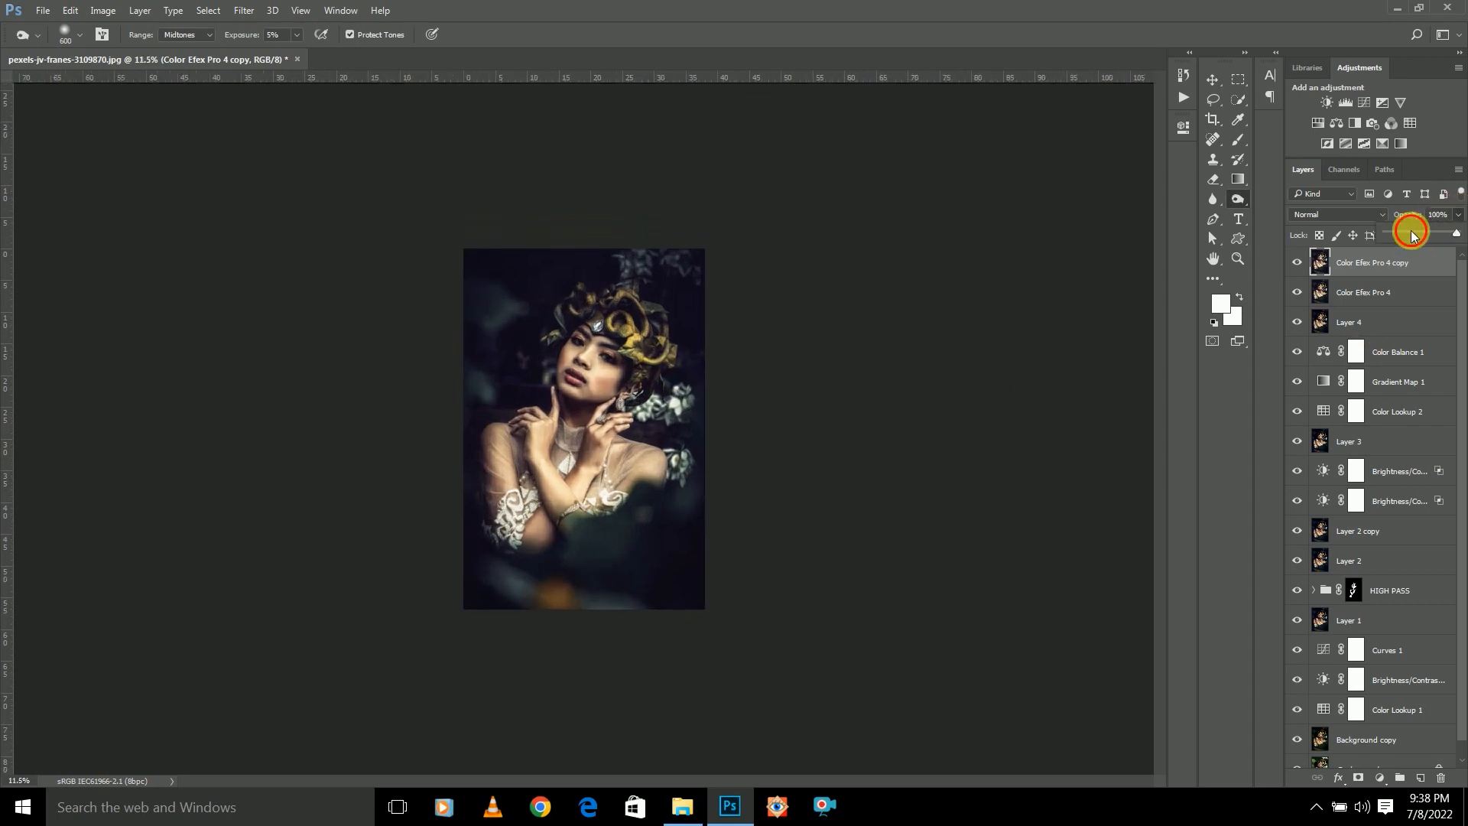
Delete the original Color Efex Pro 4 layer and set the opacity of its burned copy to 26%.
{"action": "mouse_move", "coordinate": [1407, 232]}
{"action": "left_mouse_down"}
{"action": "mouse_move", "coordinate": [1432, 226]}
{"action": "mouse_move", "coordinate": [1402, 230]}
{"action": "left_mouse_up"}
{"action": "left_click_drag", "start_coordinate": [1358, 292], "coordinate": [1446, 783]}
{"action": "left_click", "coordinate": [1387, 271]}
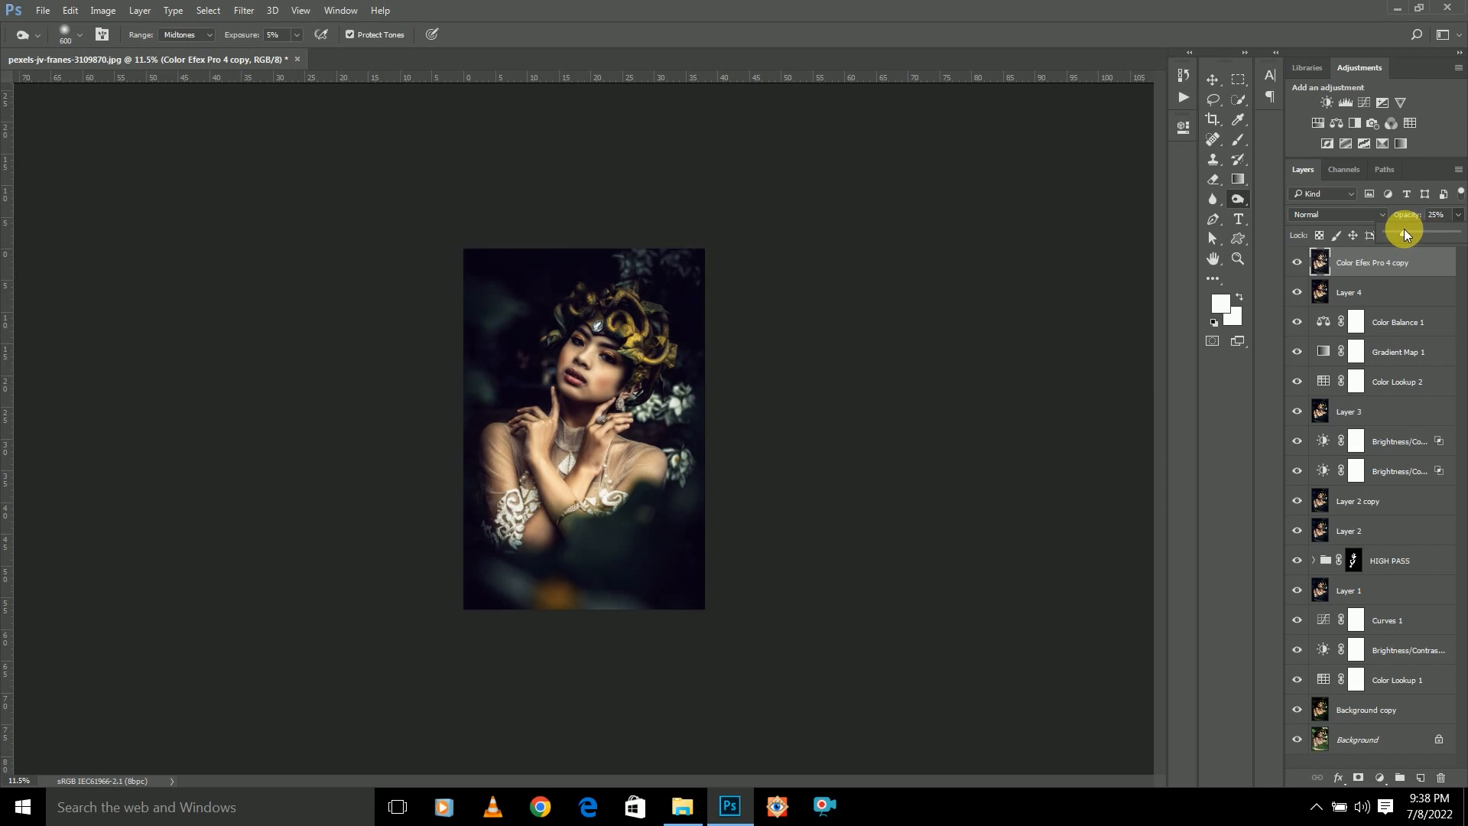
{"action": "left_click_drag", "start_coordinate": [1406, 233], "coordinate": [1407, 233]}
{"action": "left_click", "coordinate": [1421, 268]}
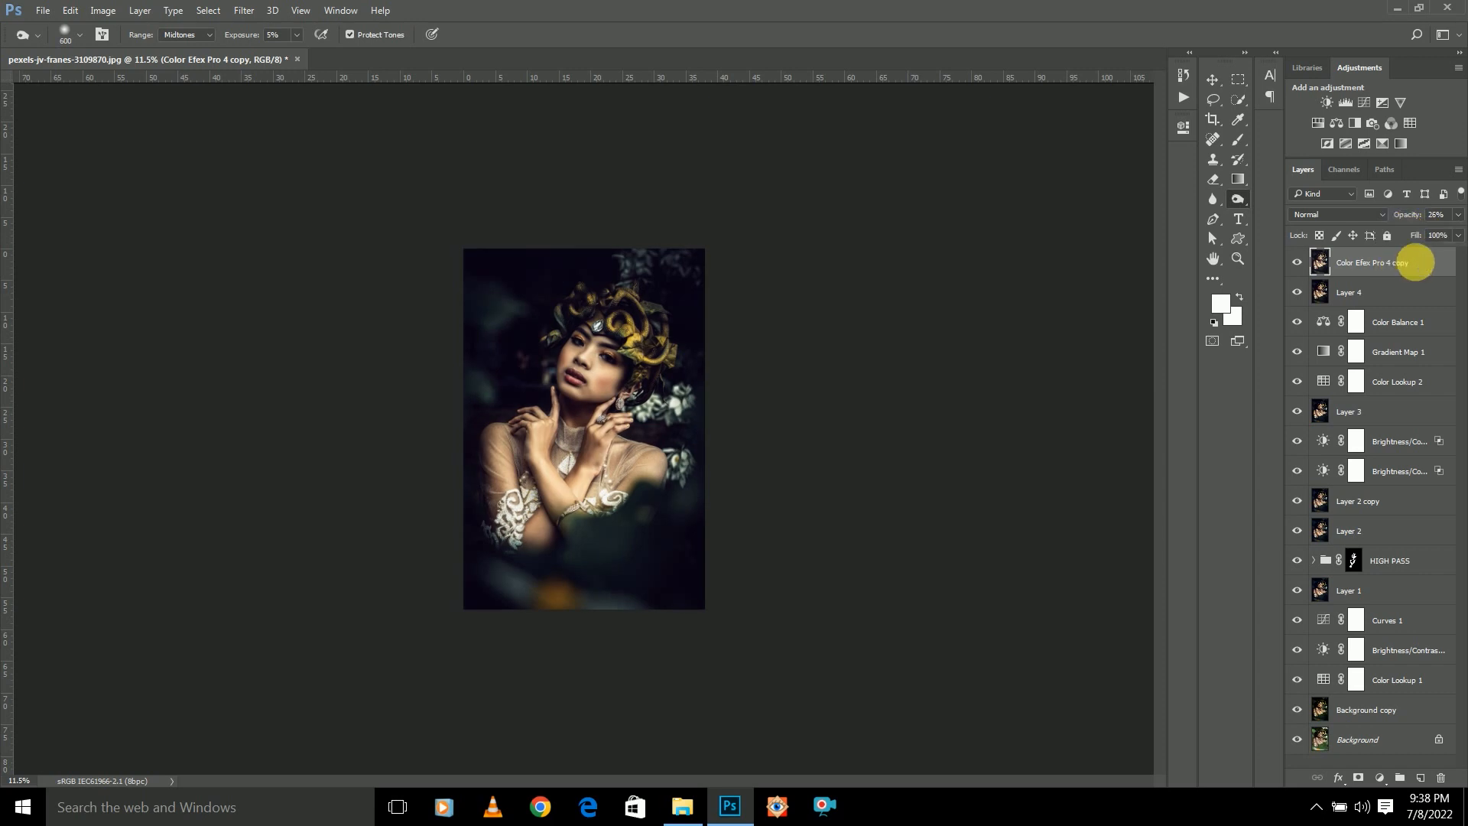
Stamp all visible layers into a new top layer and group every layer above the Background.
{"action": "key", "text": "ctrl+alt+shift+e"}
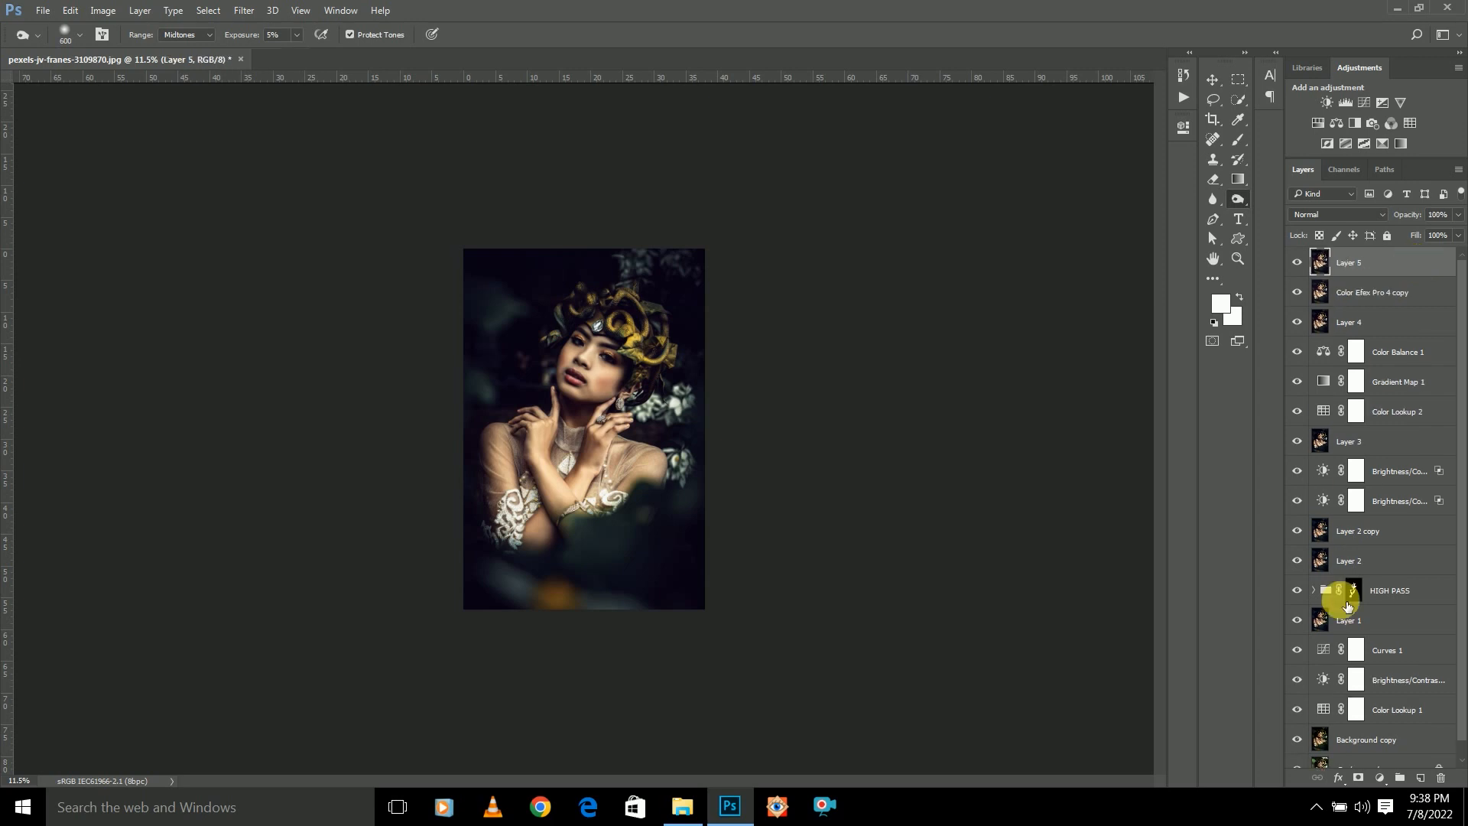
{"action": "scroll", "coordinate": [1347, 646], "scroll_direction": "down", "scroll_amount": 1}
{"action": "left_click", "coordinate": [1392, 733], "text": "shift"}
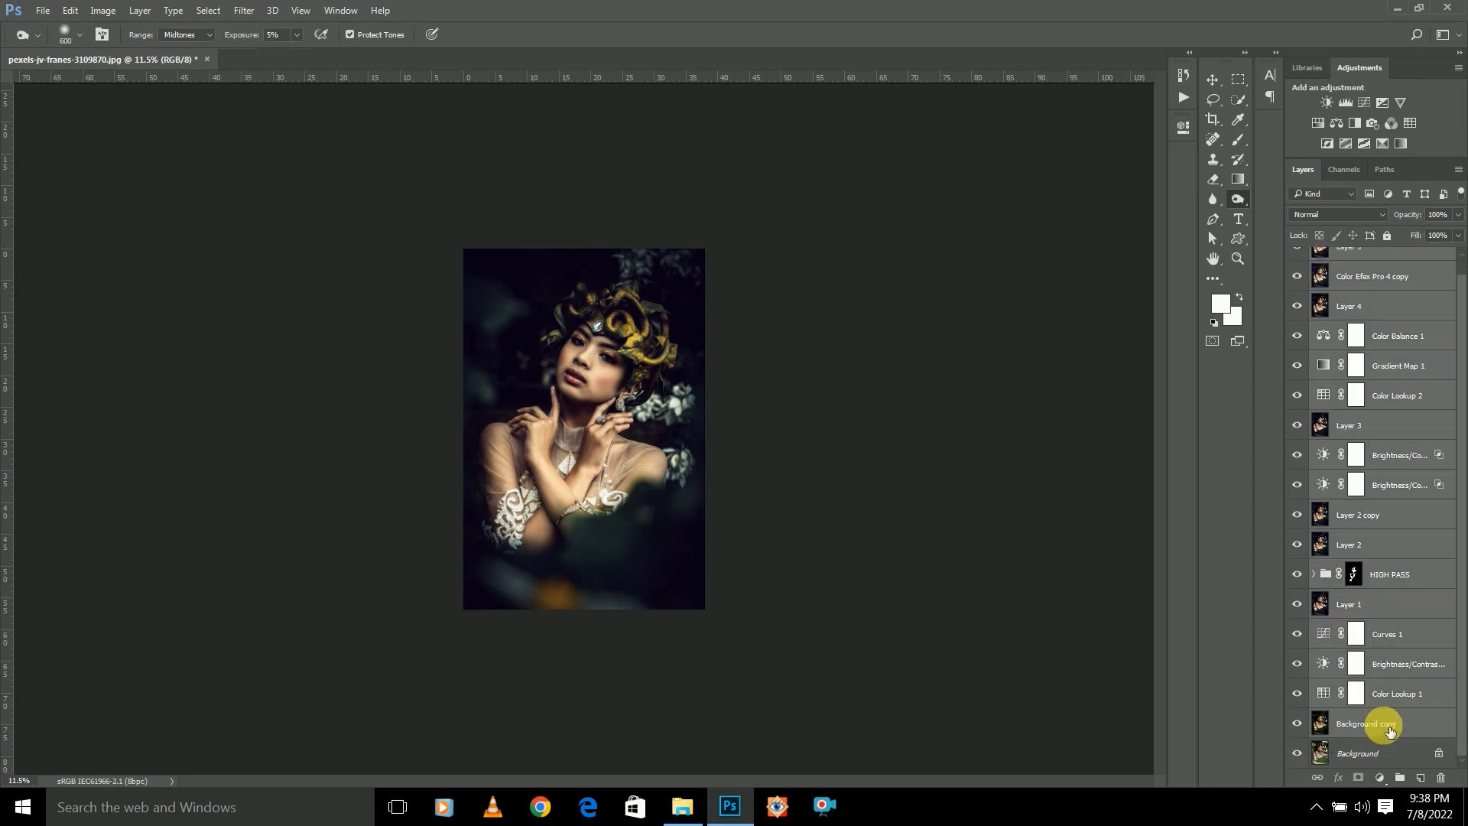
{"action": "key", "text": "ctrl+g"}
Compare the finished grade with the original photo by hiding and showing the layer group.
{"action": "left_click", "coordinate": [1300, 256]}
{"action": "left_click", "coordinate": [1300, 256]}
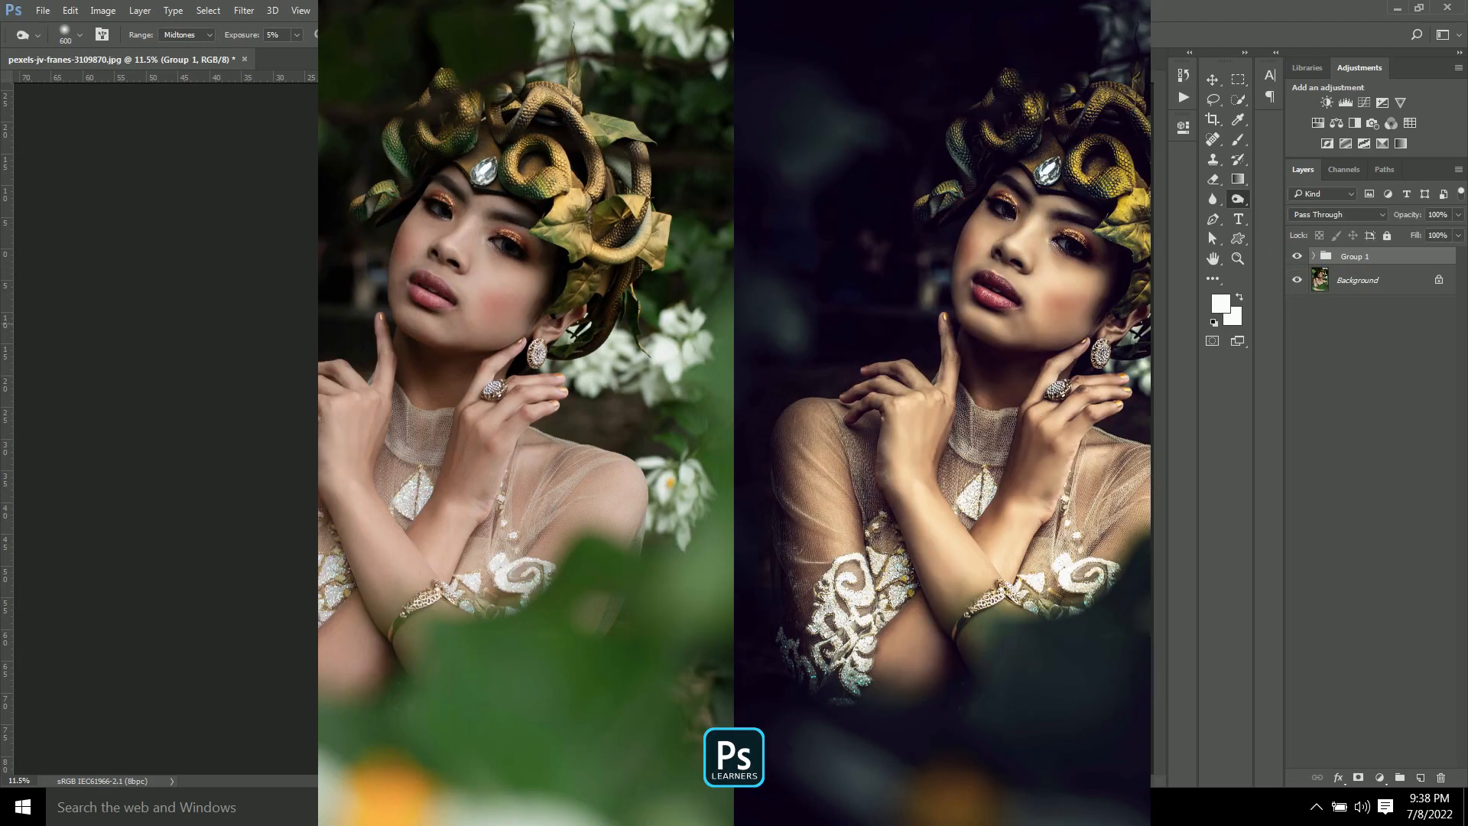